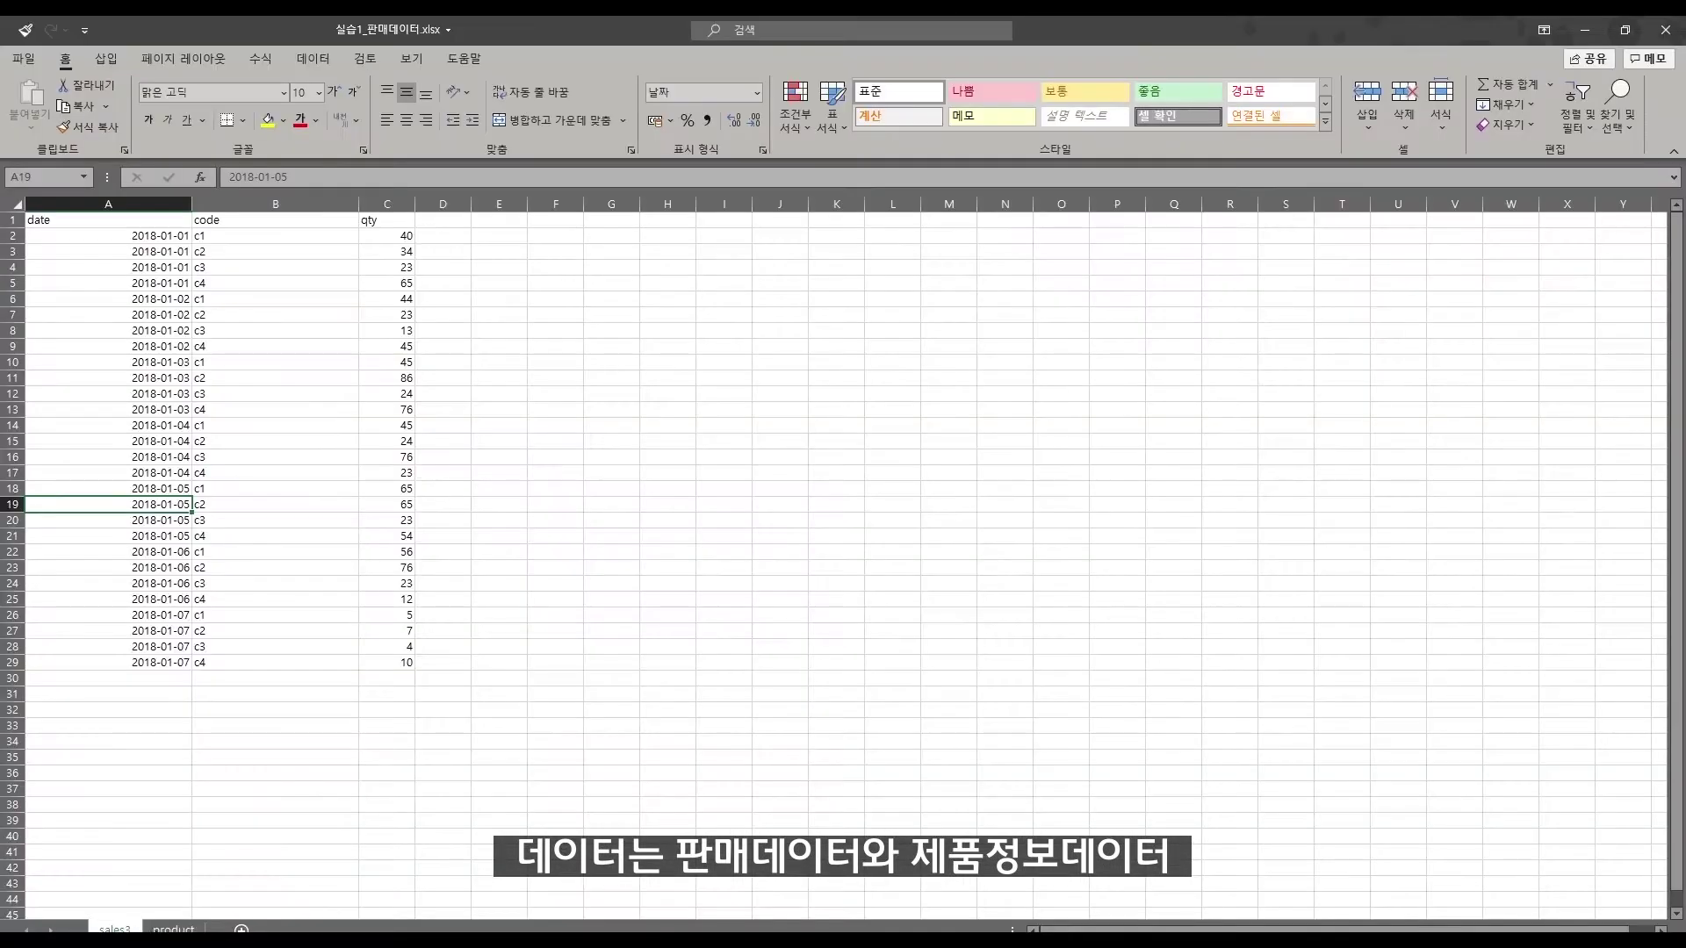
Review the product sheet's data, return to the sales sheet, and look over the Find & Select options
{"action": "left_click", "coordinate": [173, 927]}
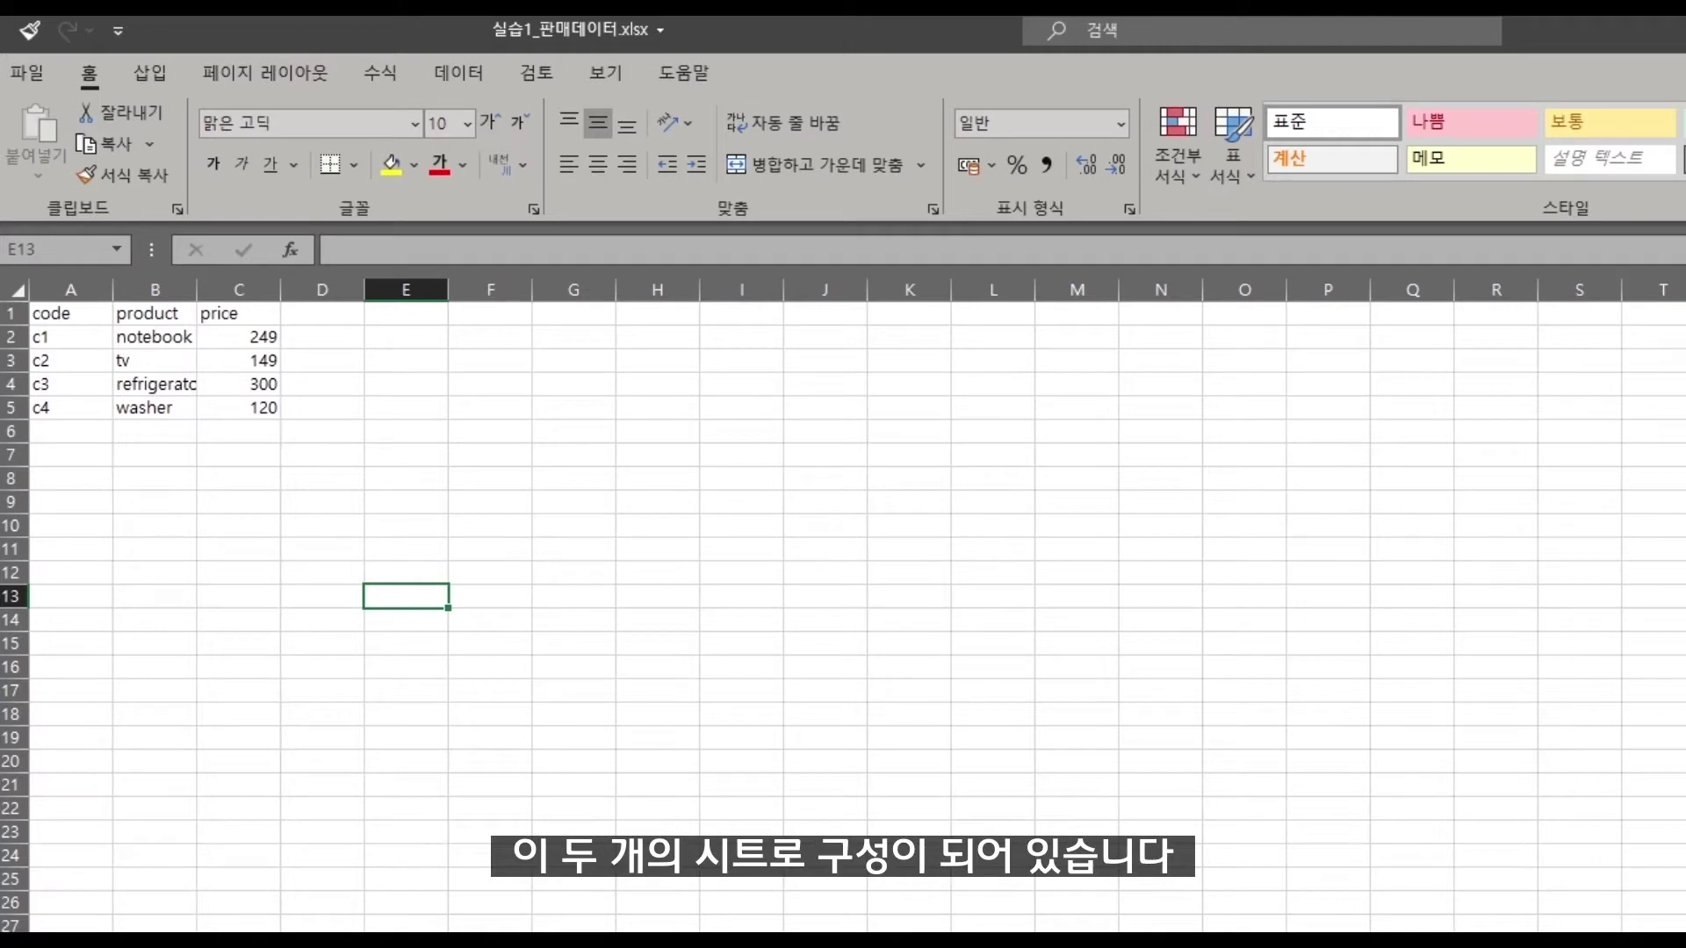
{"action": "key", "text": "ctrl+Page_Up"}
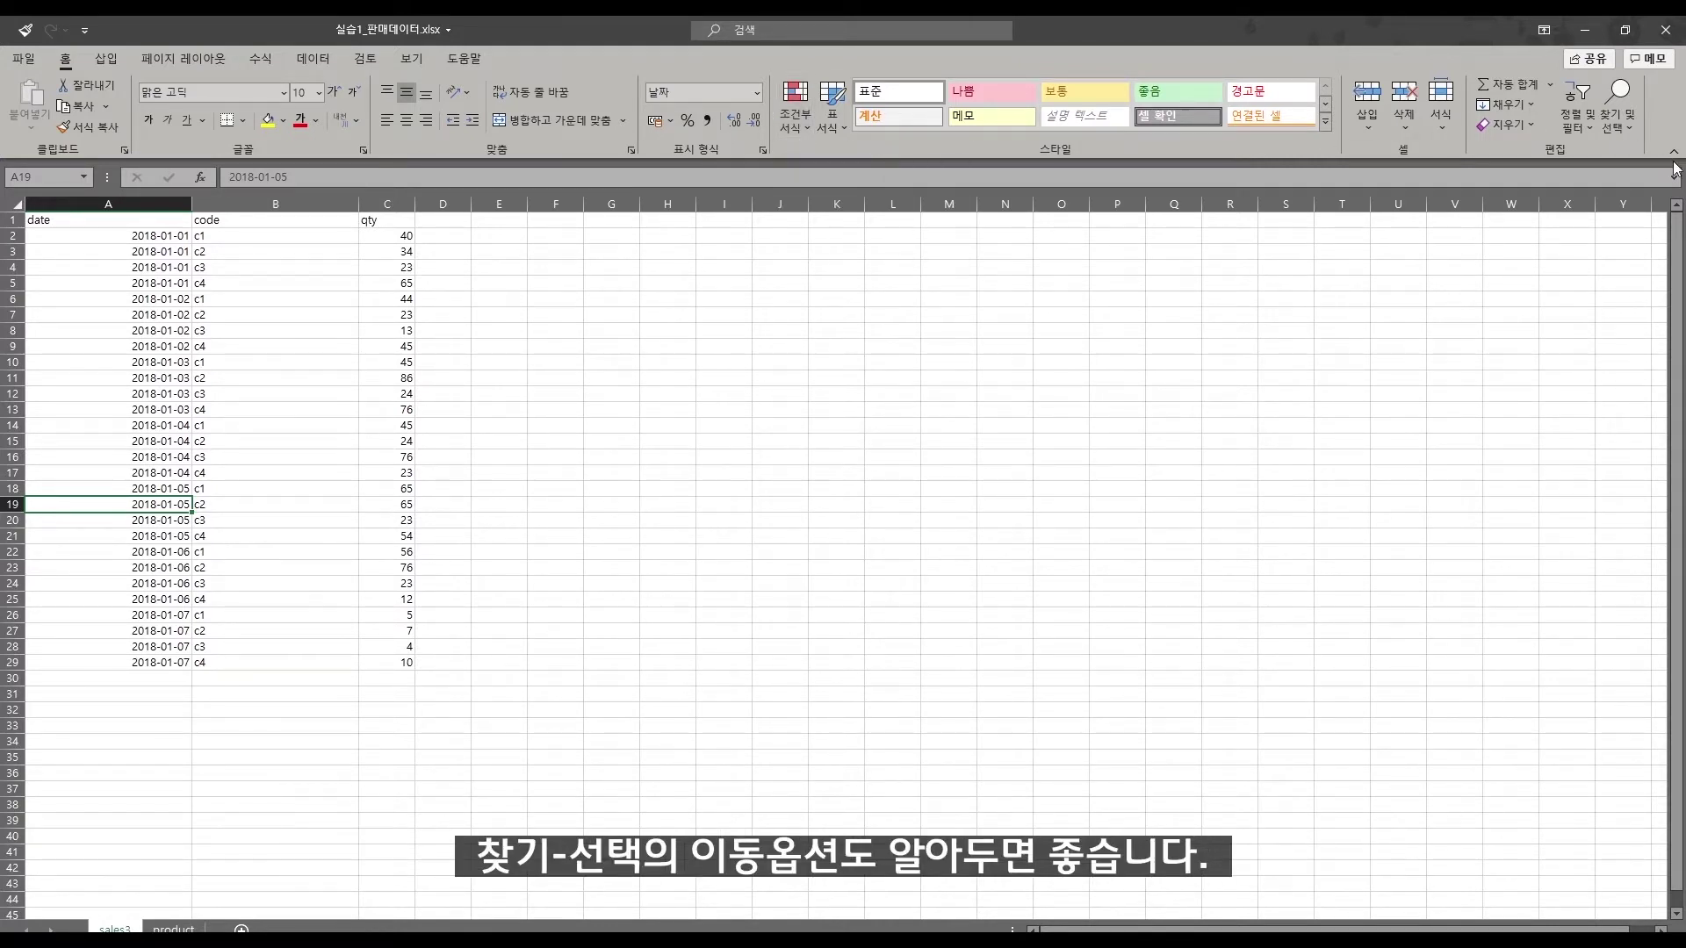
{"action": "left_click", "coordinate": [1621, 129]}
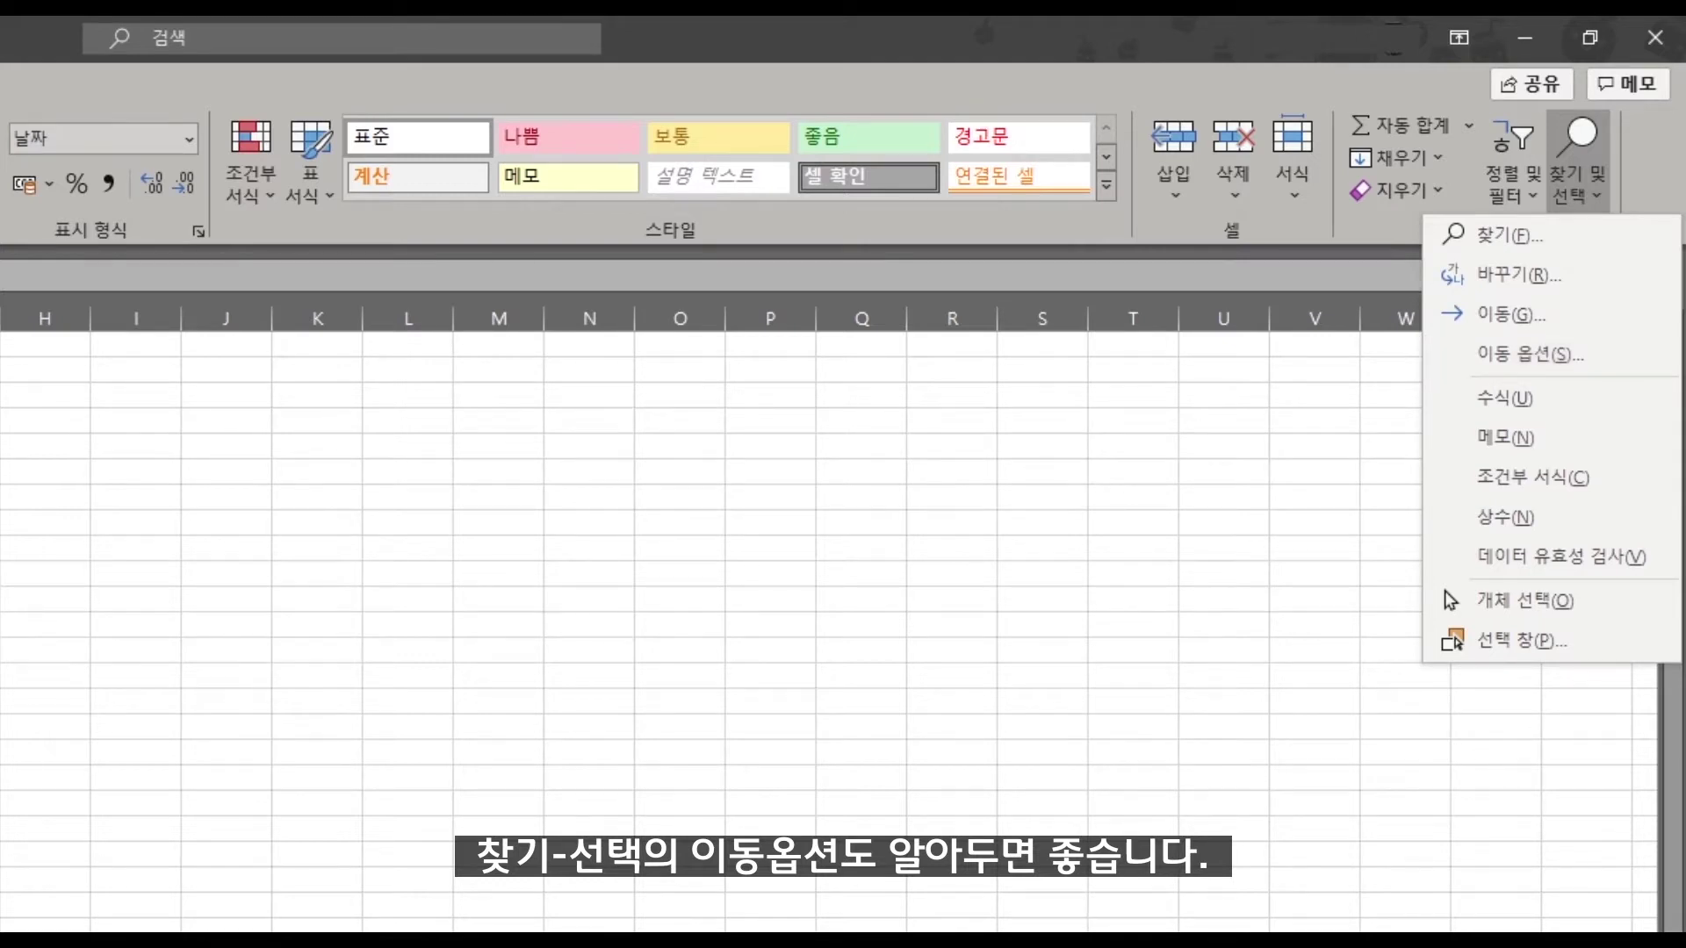
{"action": "left_click", "coordinate": [0, 83]}
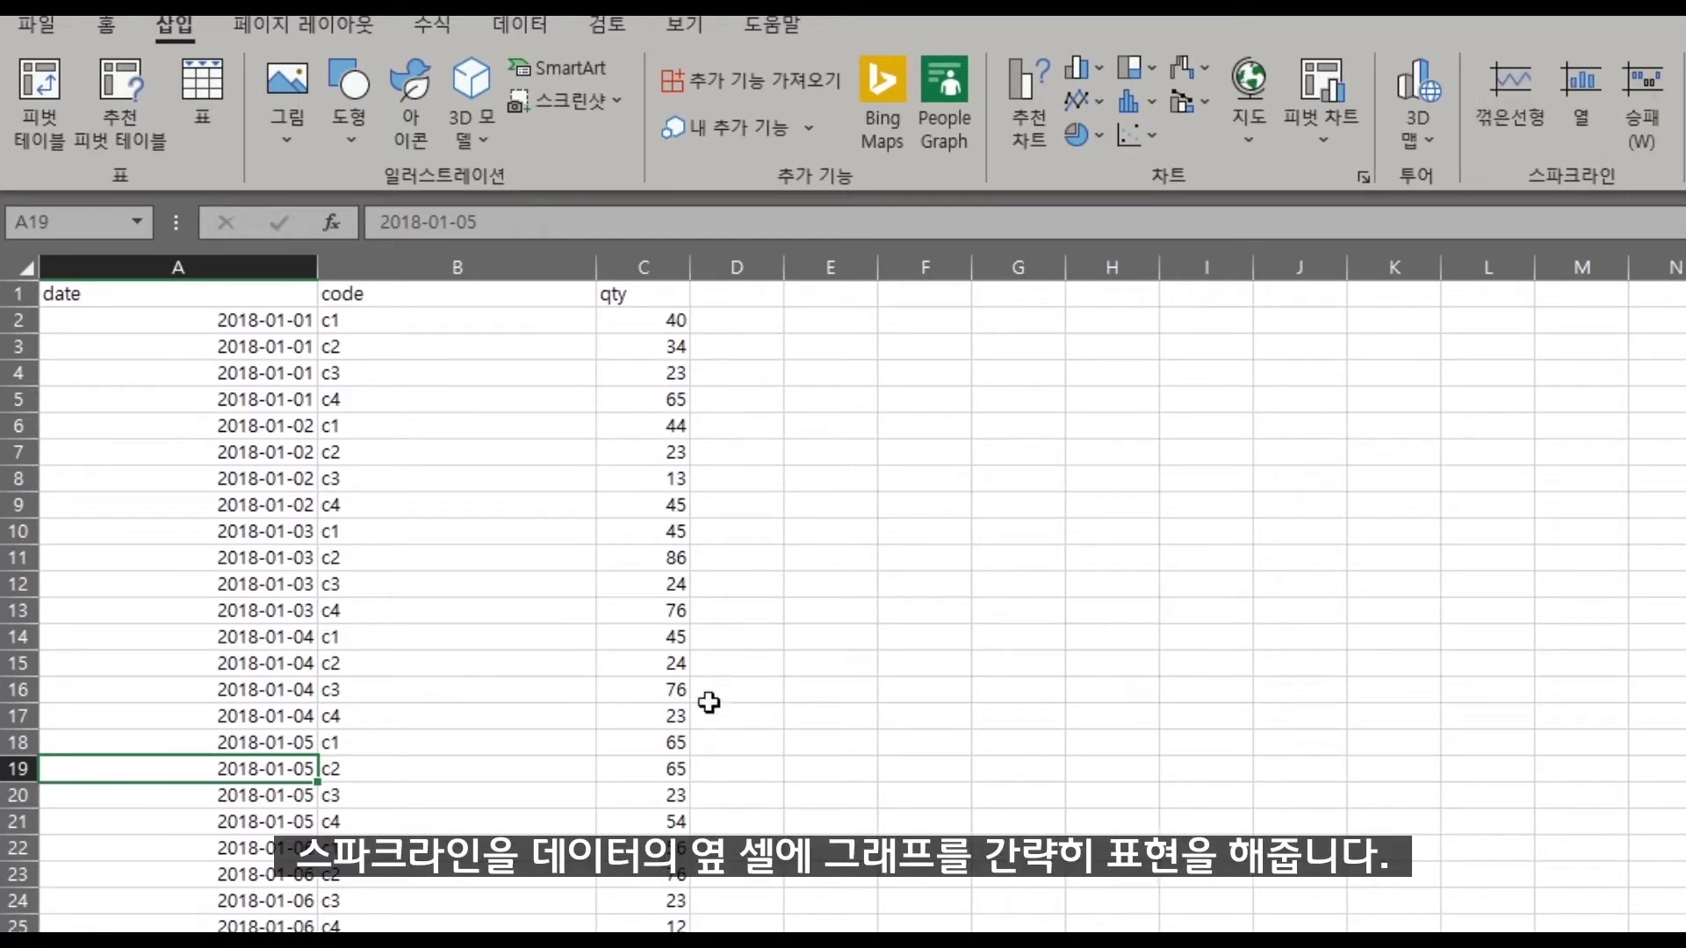
{"action": "left_click", "coordinate": [431, 25]}
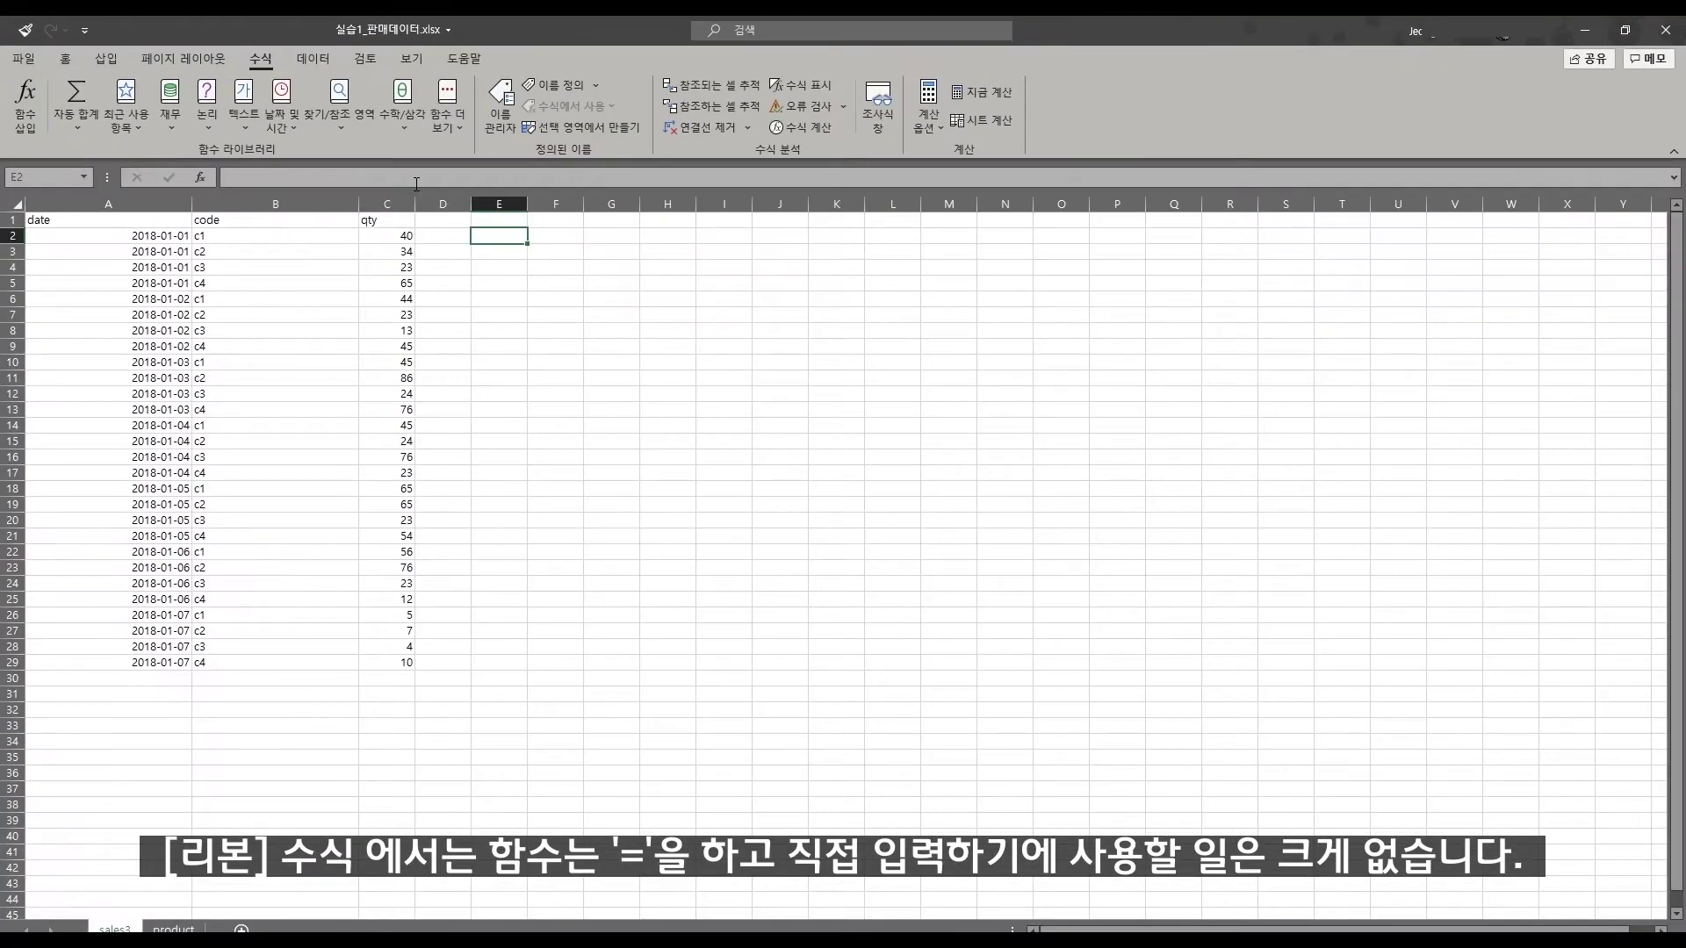
{"action": "type", "text": "="}
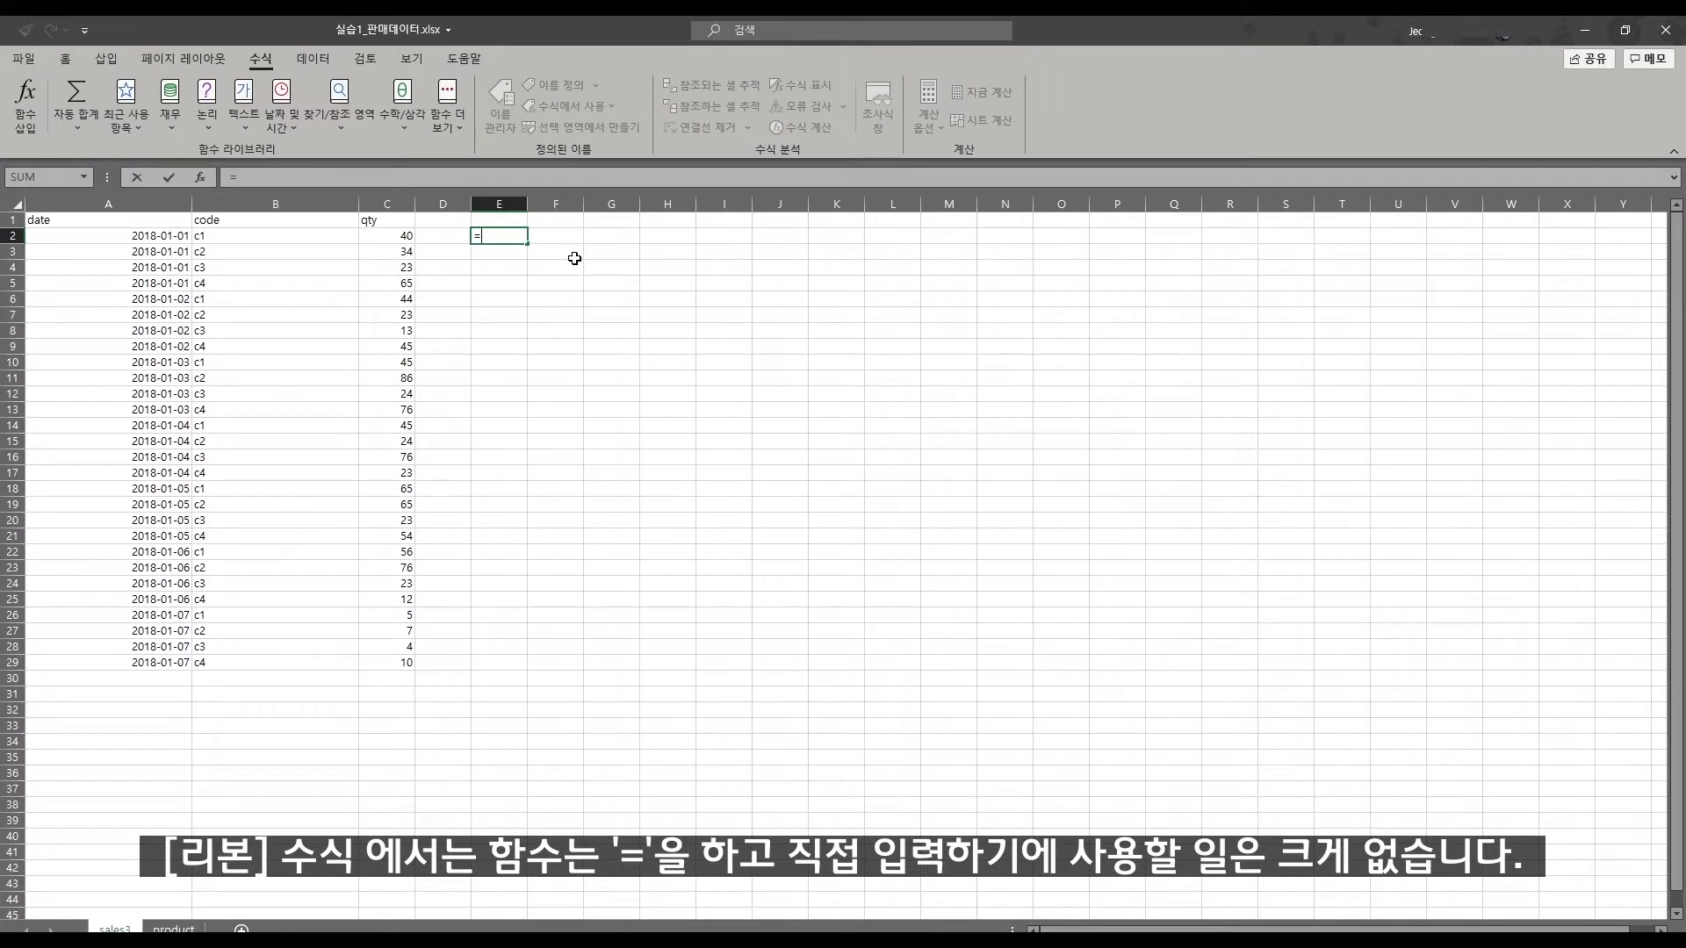
{"action": "key", "text": "Escape"}
Check the Name Manager for the workbook's defined names
{"action": "left_click", "coordinate": [372, 233]}
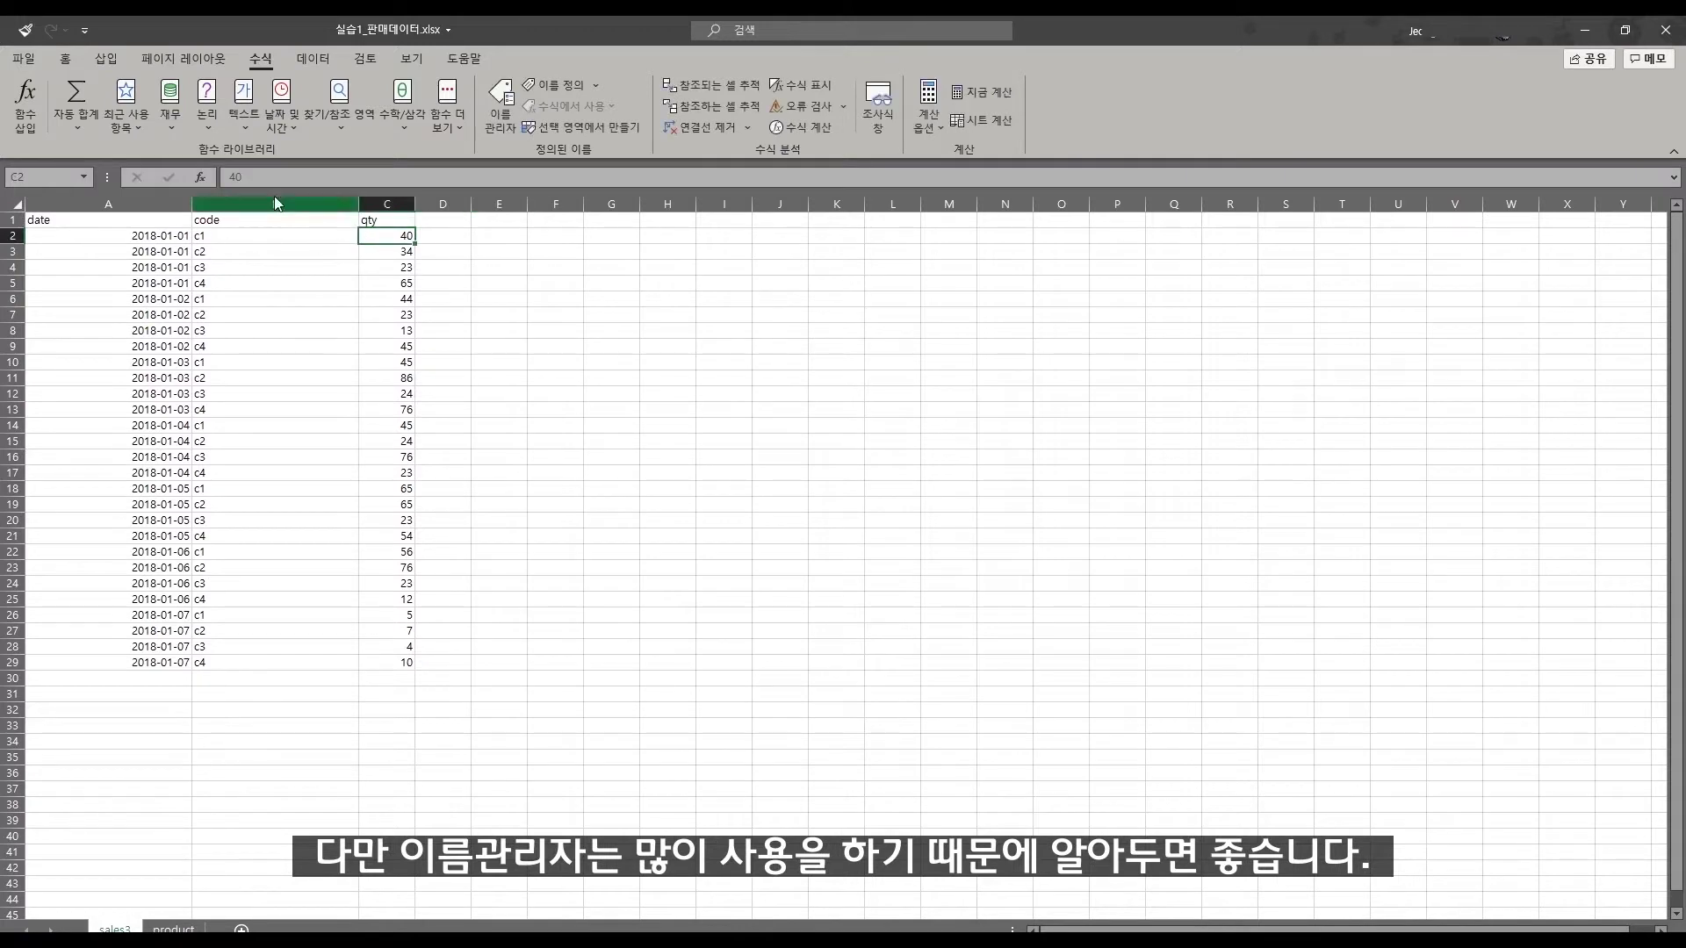
{"action": "left_click", "coordinate": [501, 104]}
{"action": "left_click", "coordinate": [643, 147]}
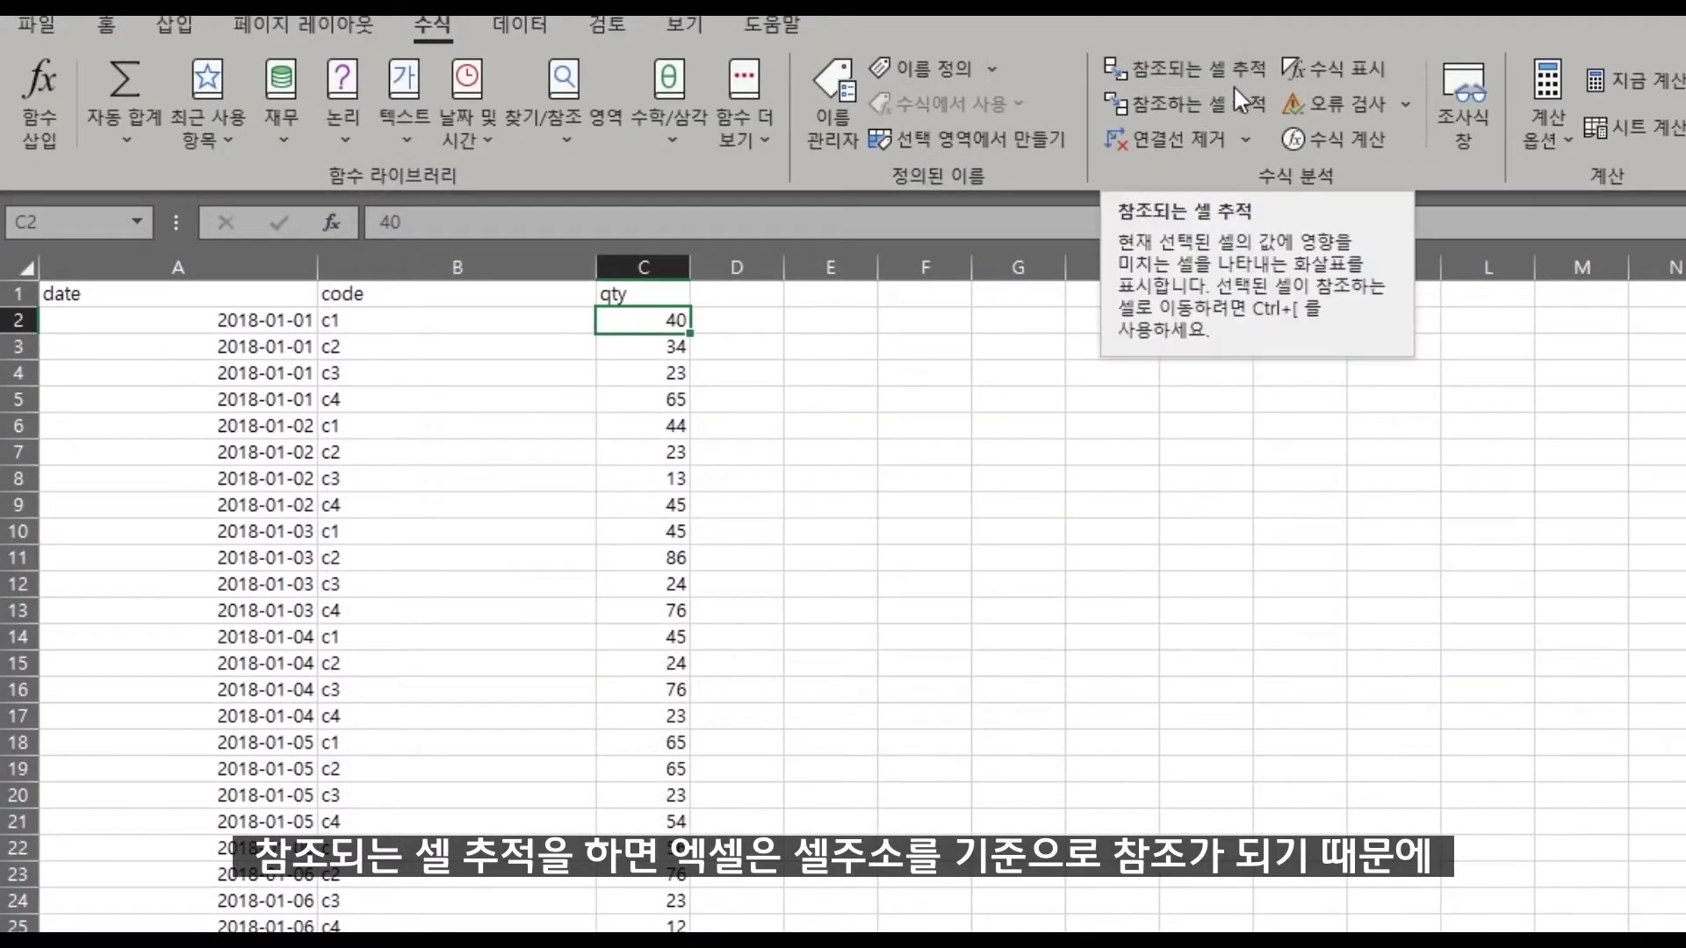
Try to trace the precedents of cell E2
{"action": "left_click", "coordinate": [807, 319]}
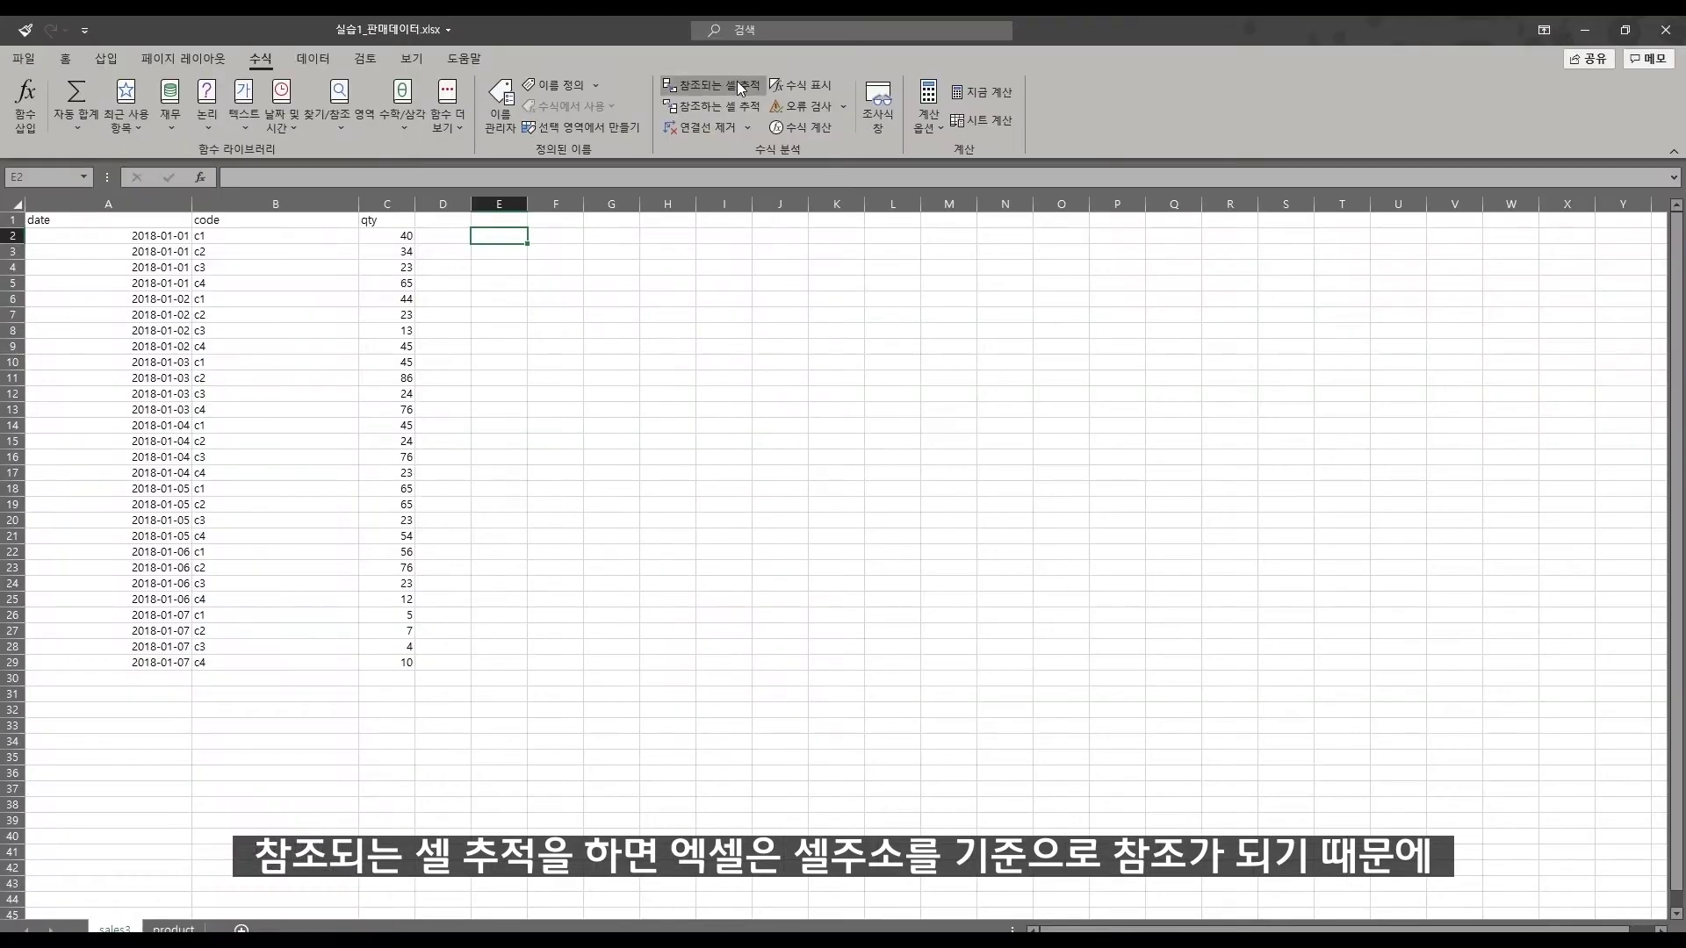
{"action": "left_click", "coordinate": [730, 83]}
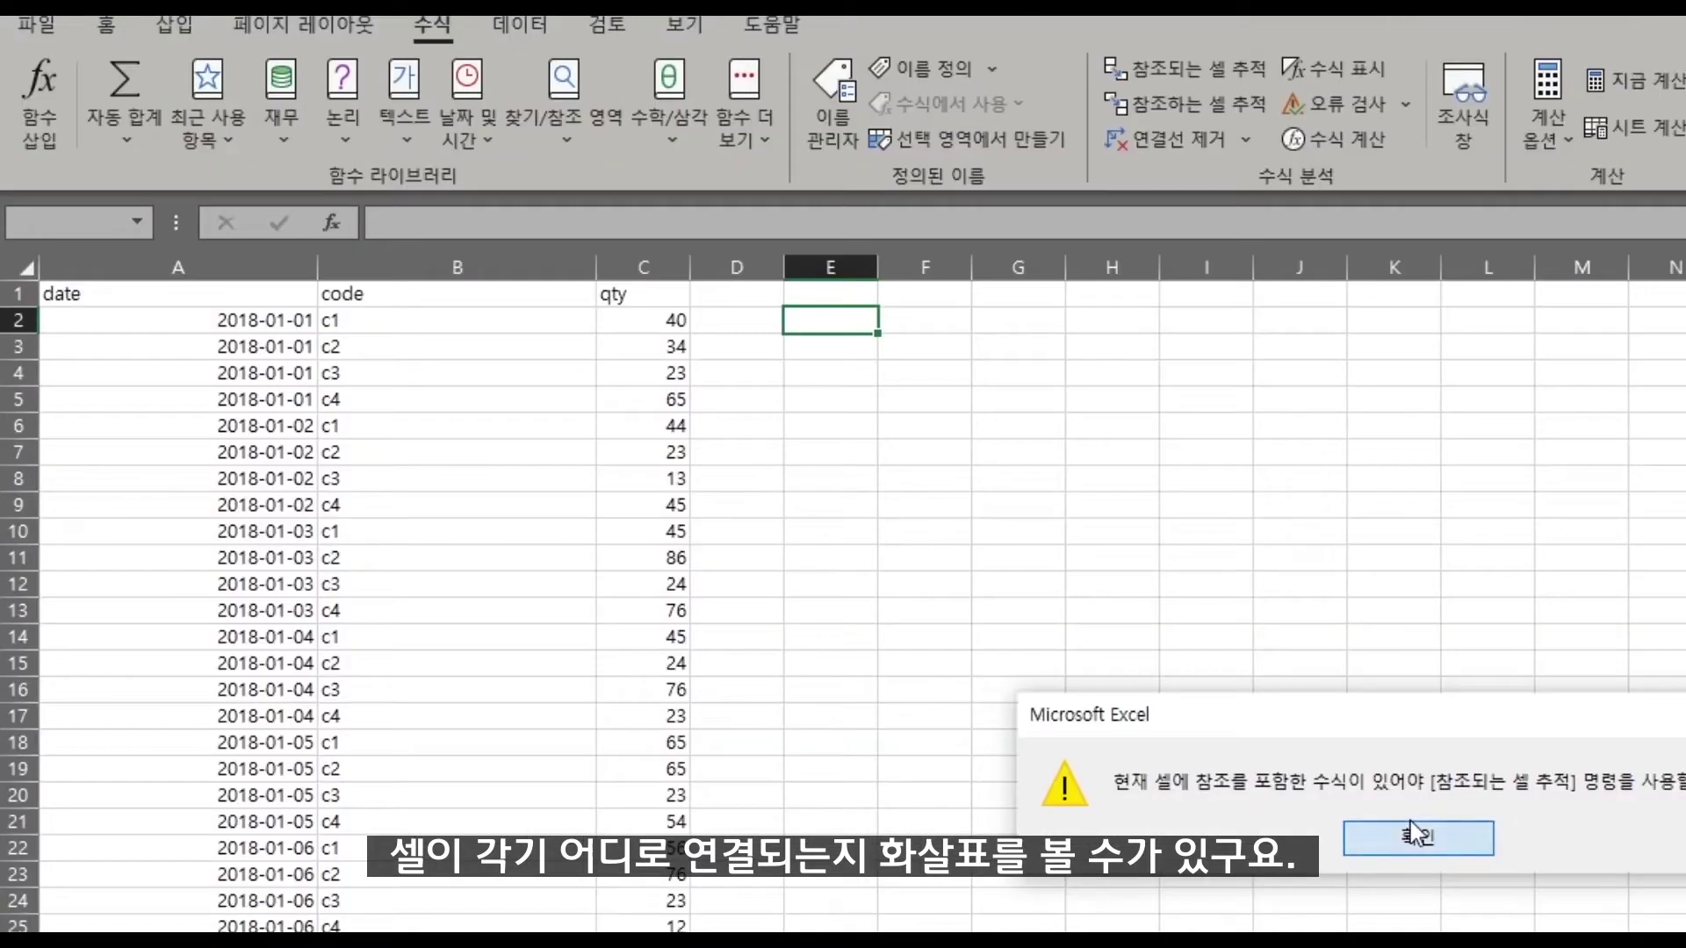
{"action": "left_click", "coordinate": [850, 545]}
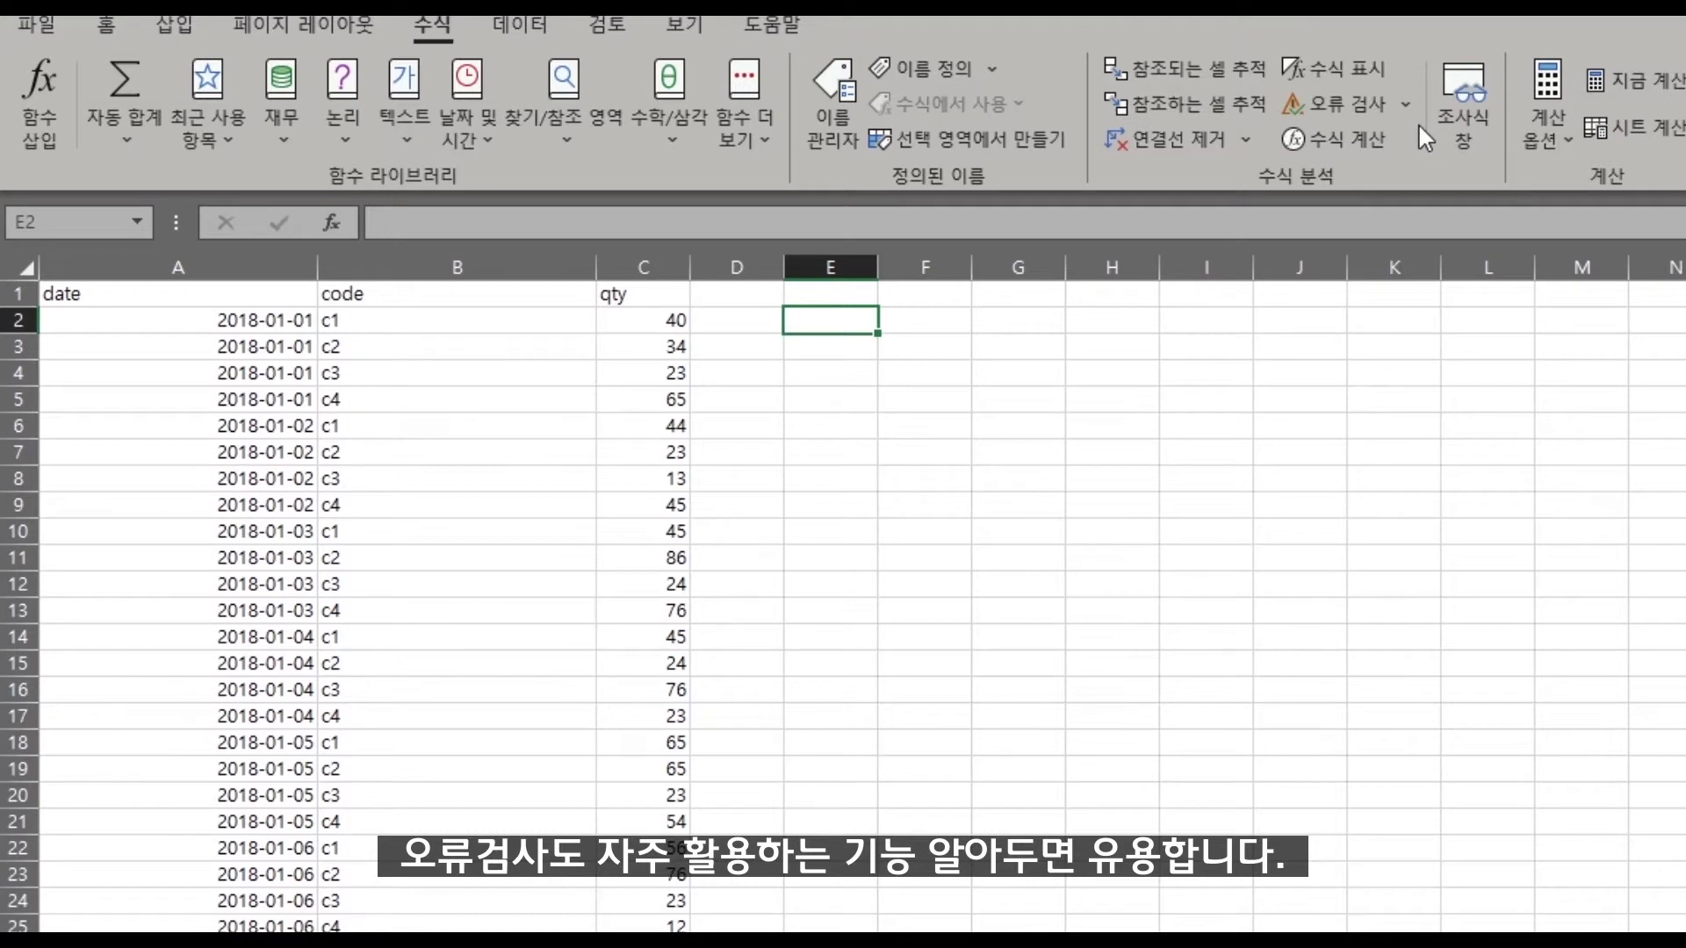
Look through the available data import sources, including other sources and the query combining options
{"action": "left_click", "coordinate": [535, 38]}
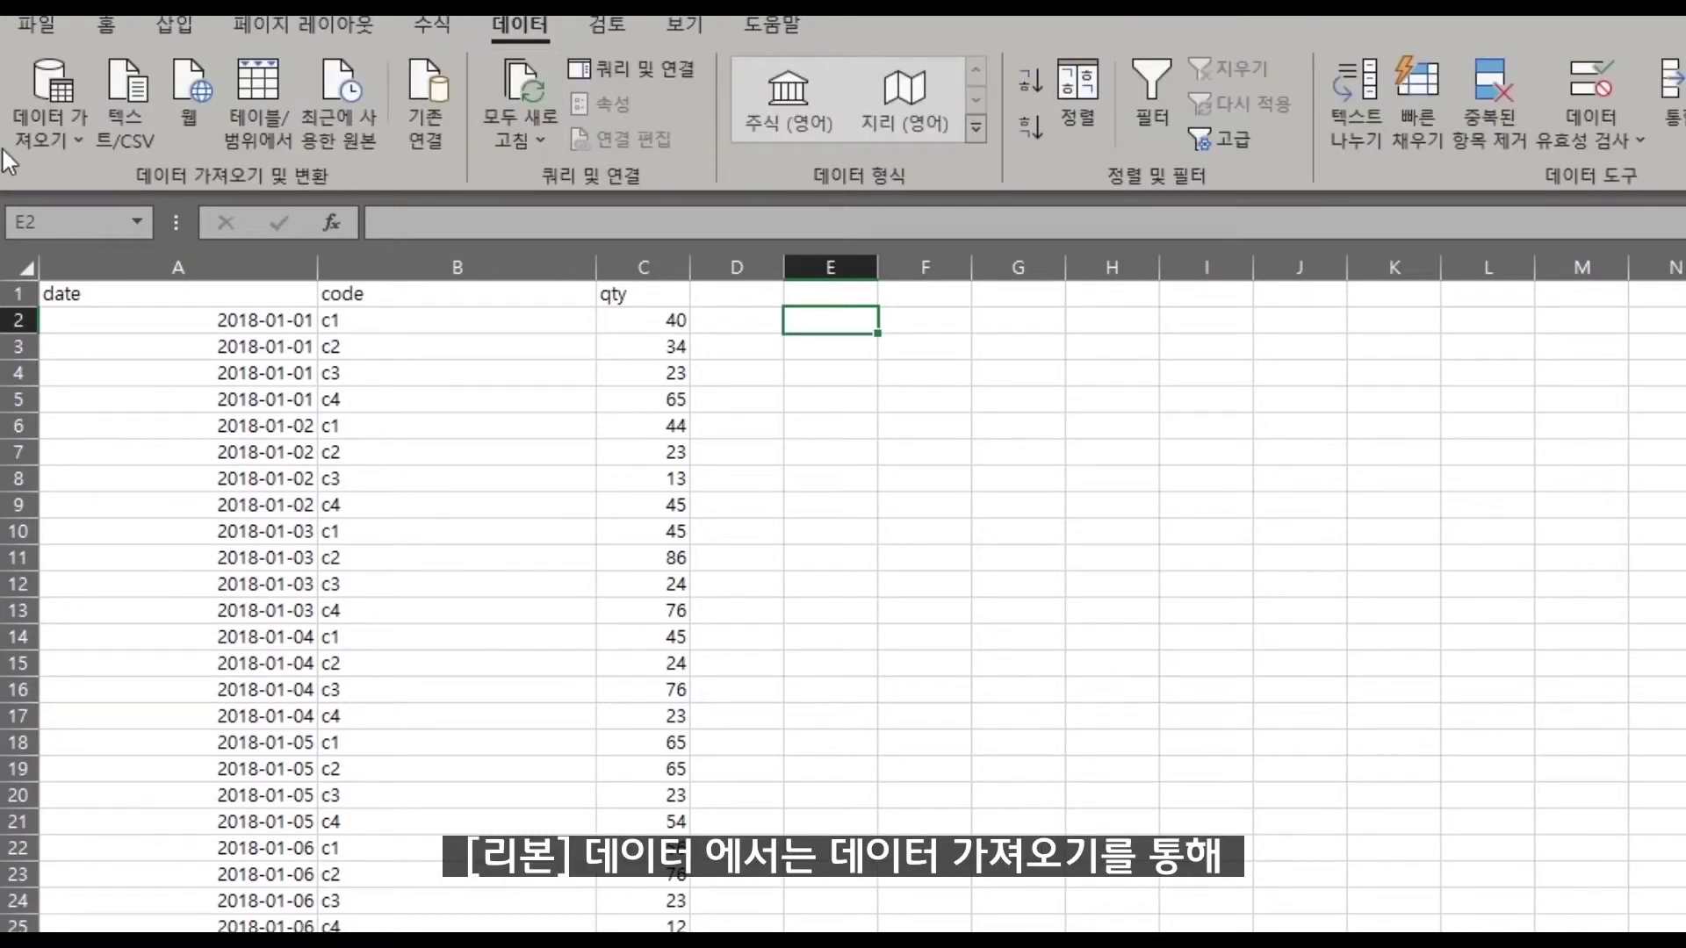
{"action": "left_click", "coordinate": [50, 115]}
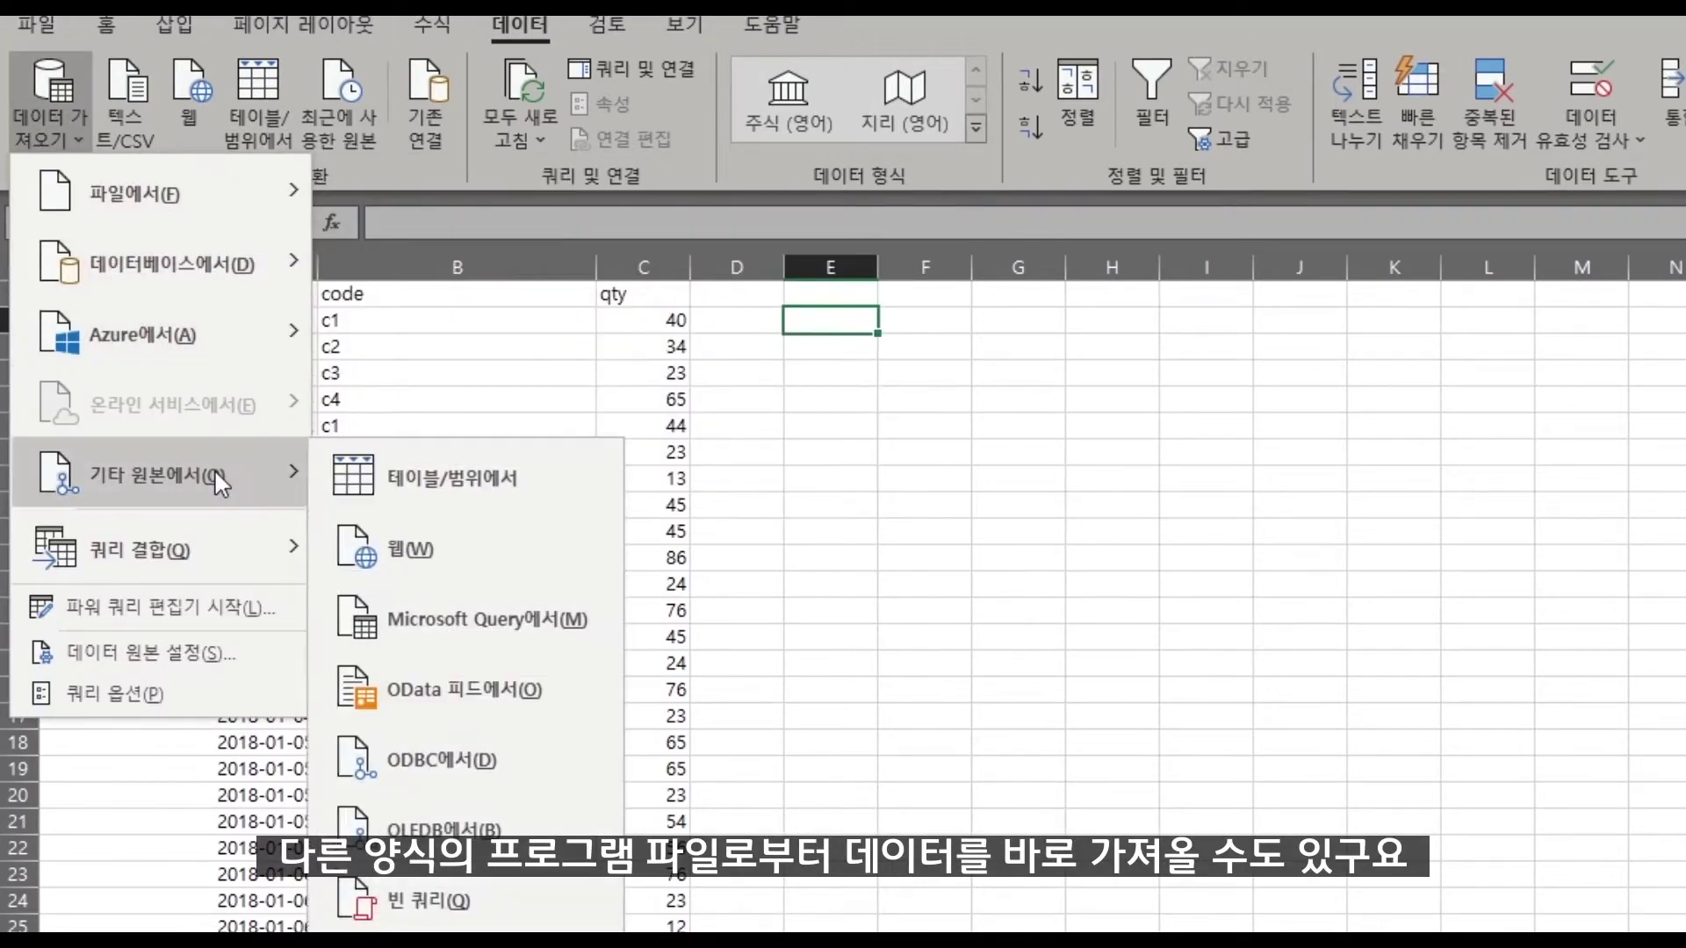
{"action": "mouse_move", "coordinate": [224, 532]}
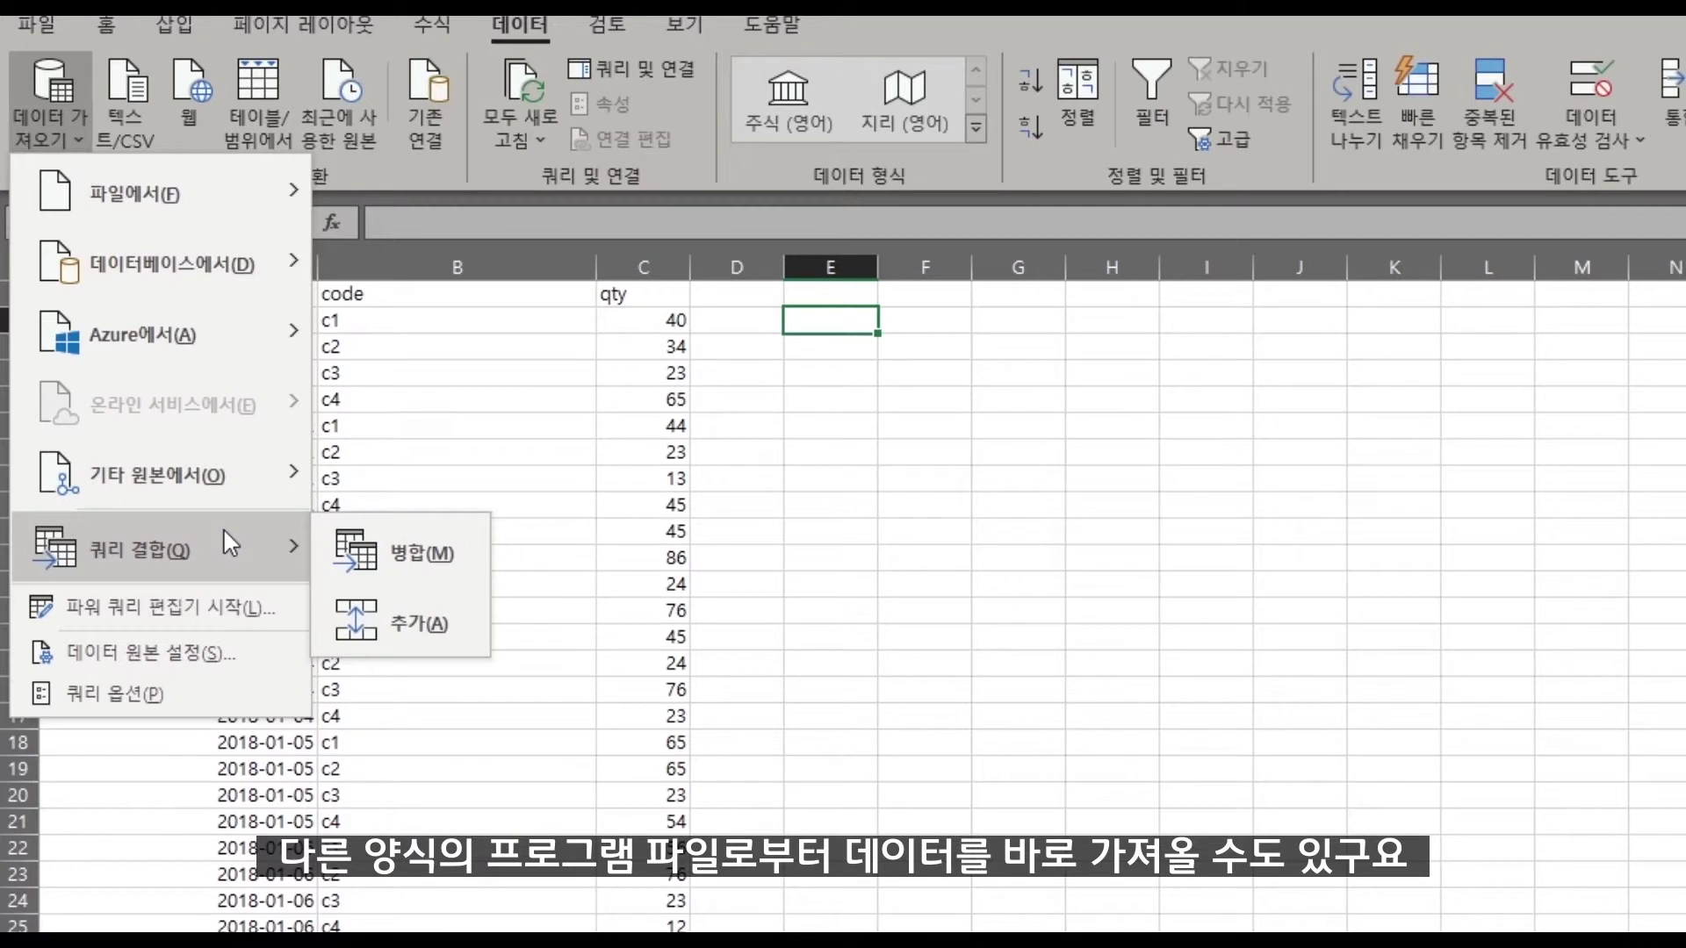
{"action": "left_click", "coordinate": [250, 110]}
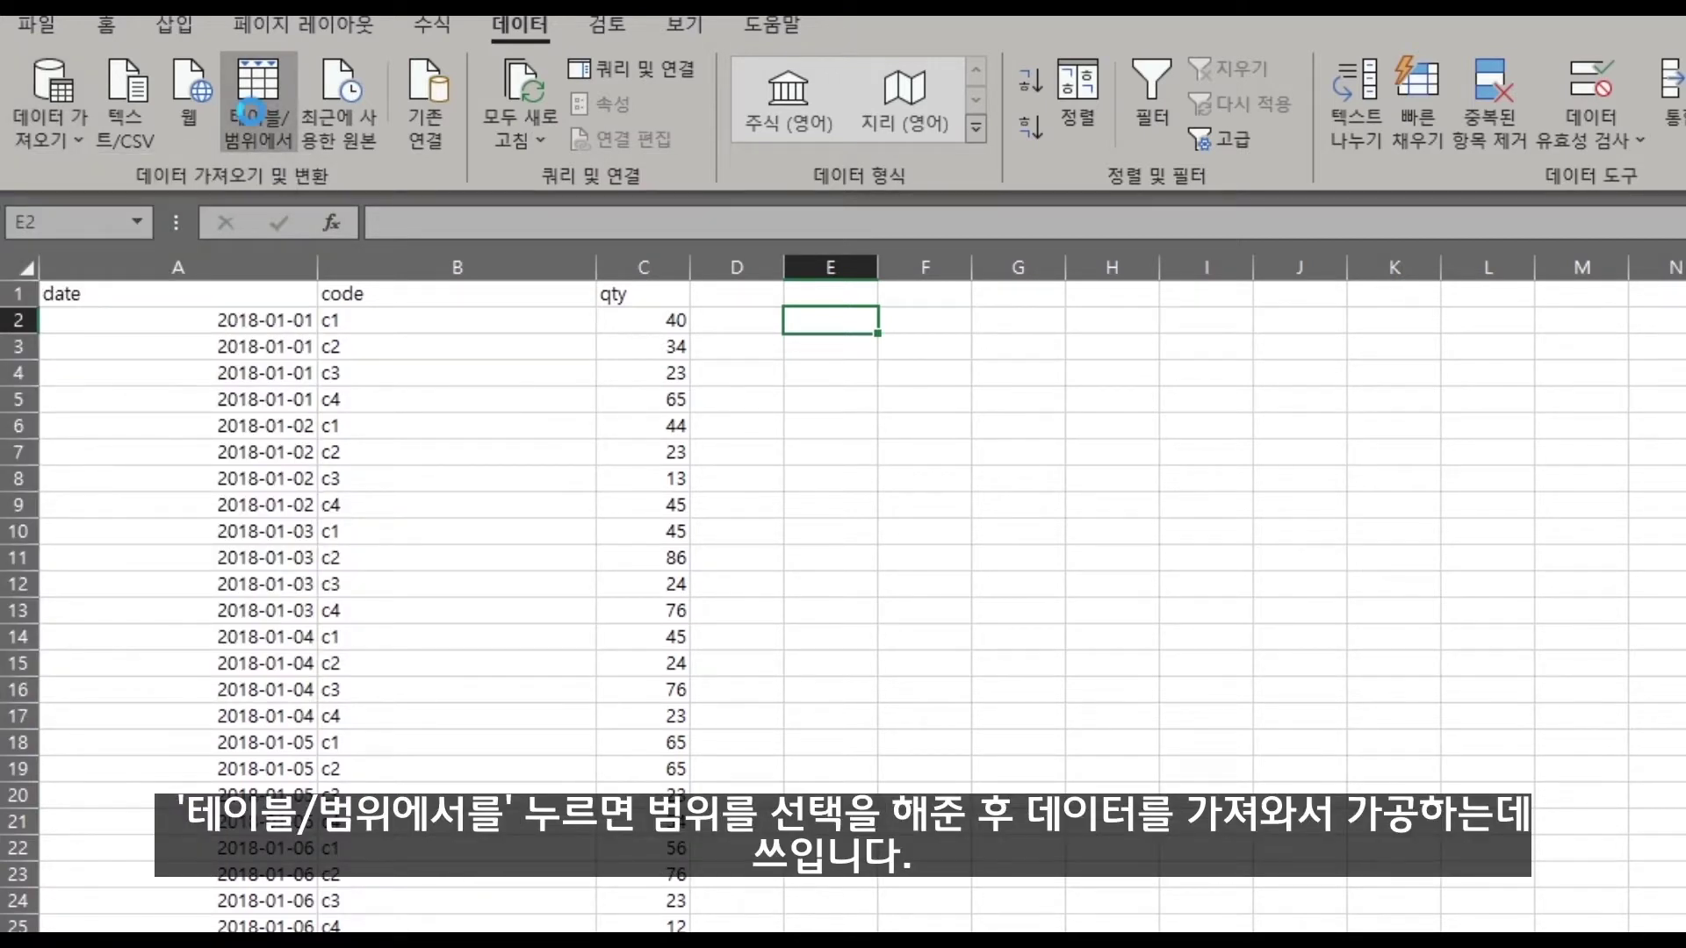
{"action": "left_click", "coordinate": [252, 112]}
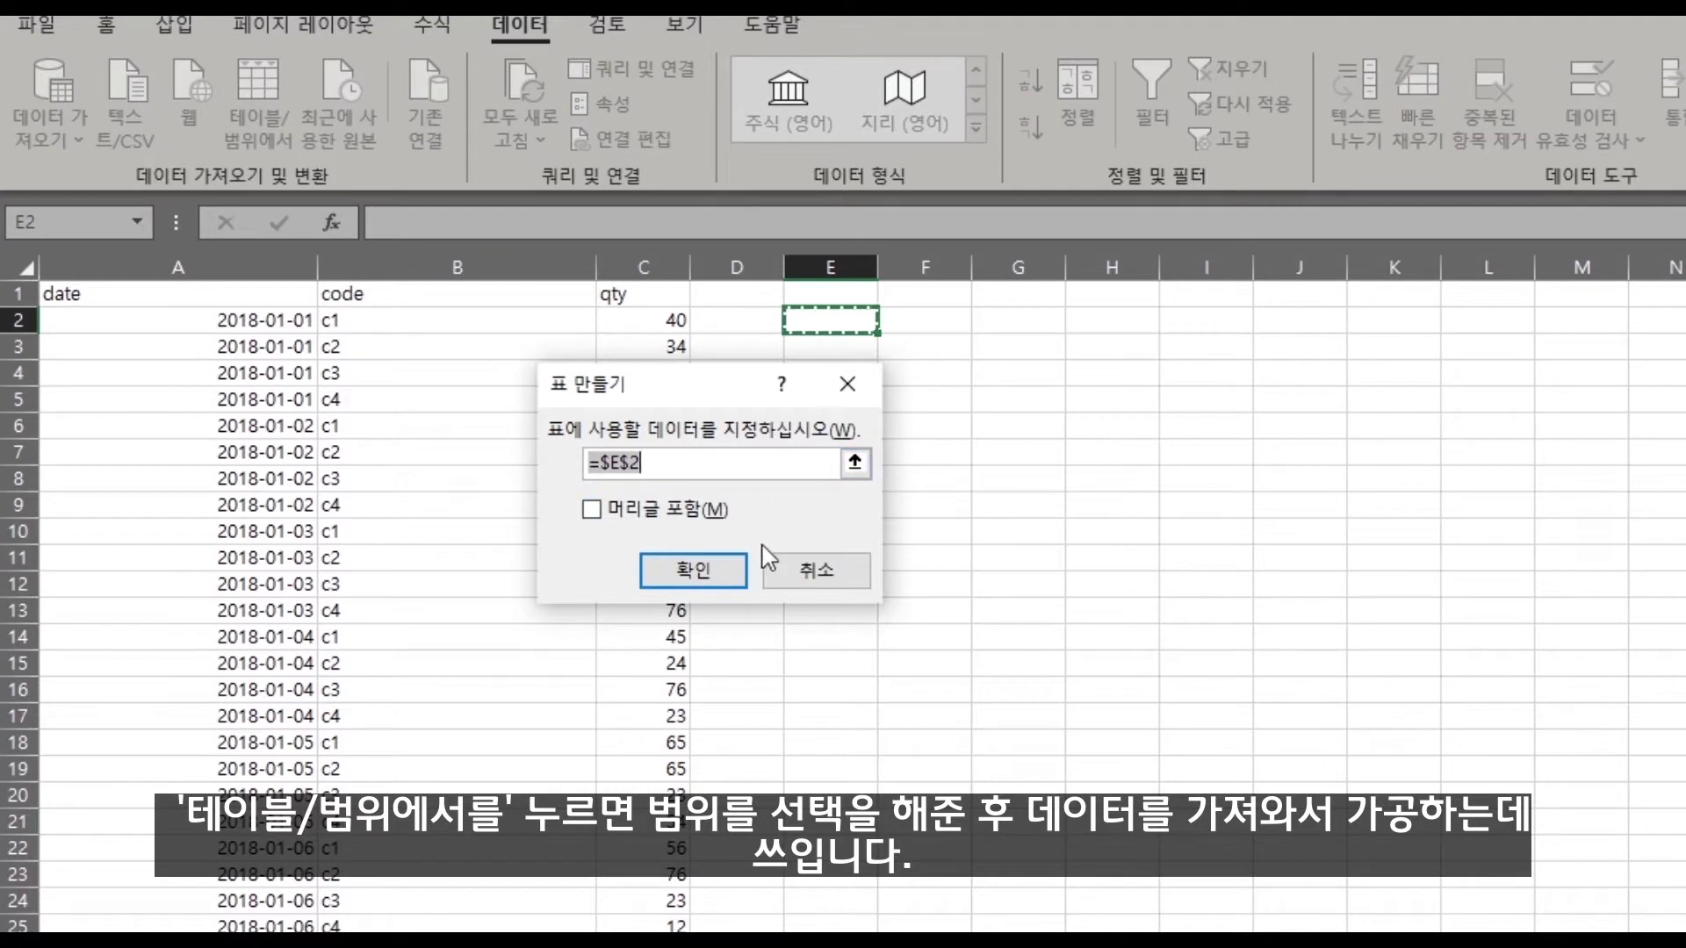
{"action": "left_click", "coordinate": [818, 568]}
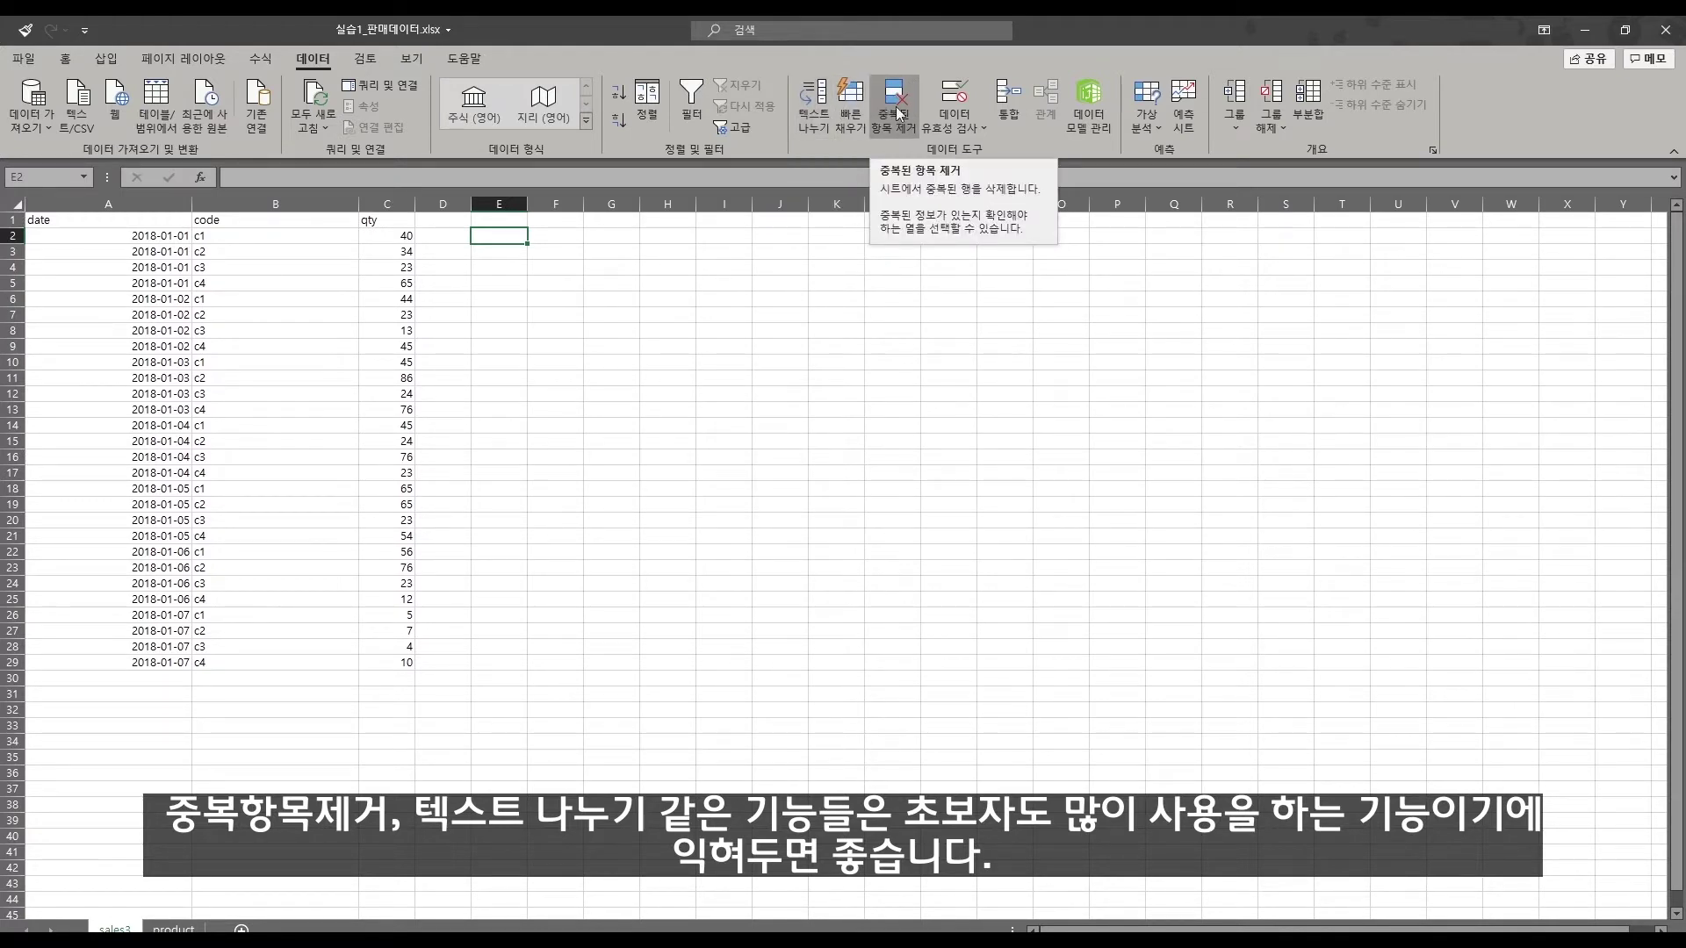
Look over the review and view commands, preview the sales sheet's page breaks, and return to Normal view
{"action": "left_click", "coordinate": [381, 56]}
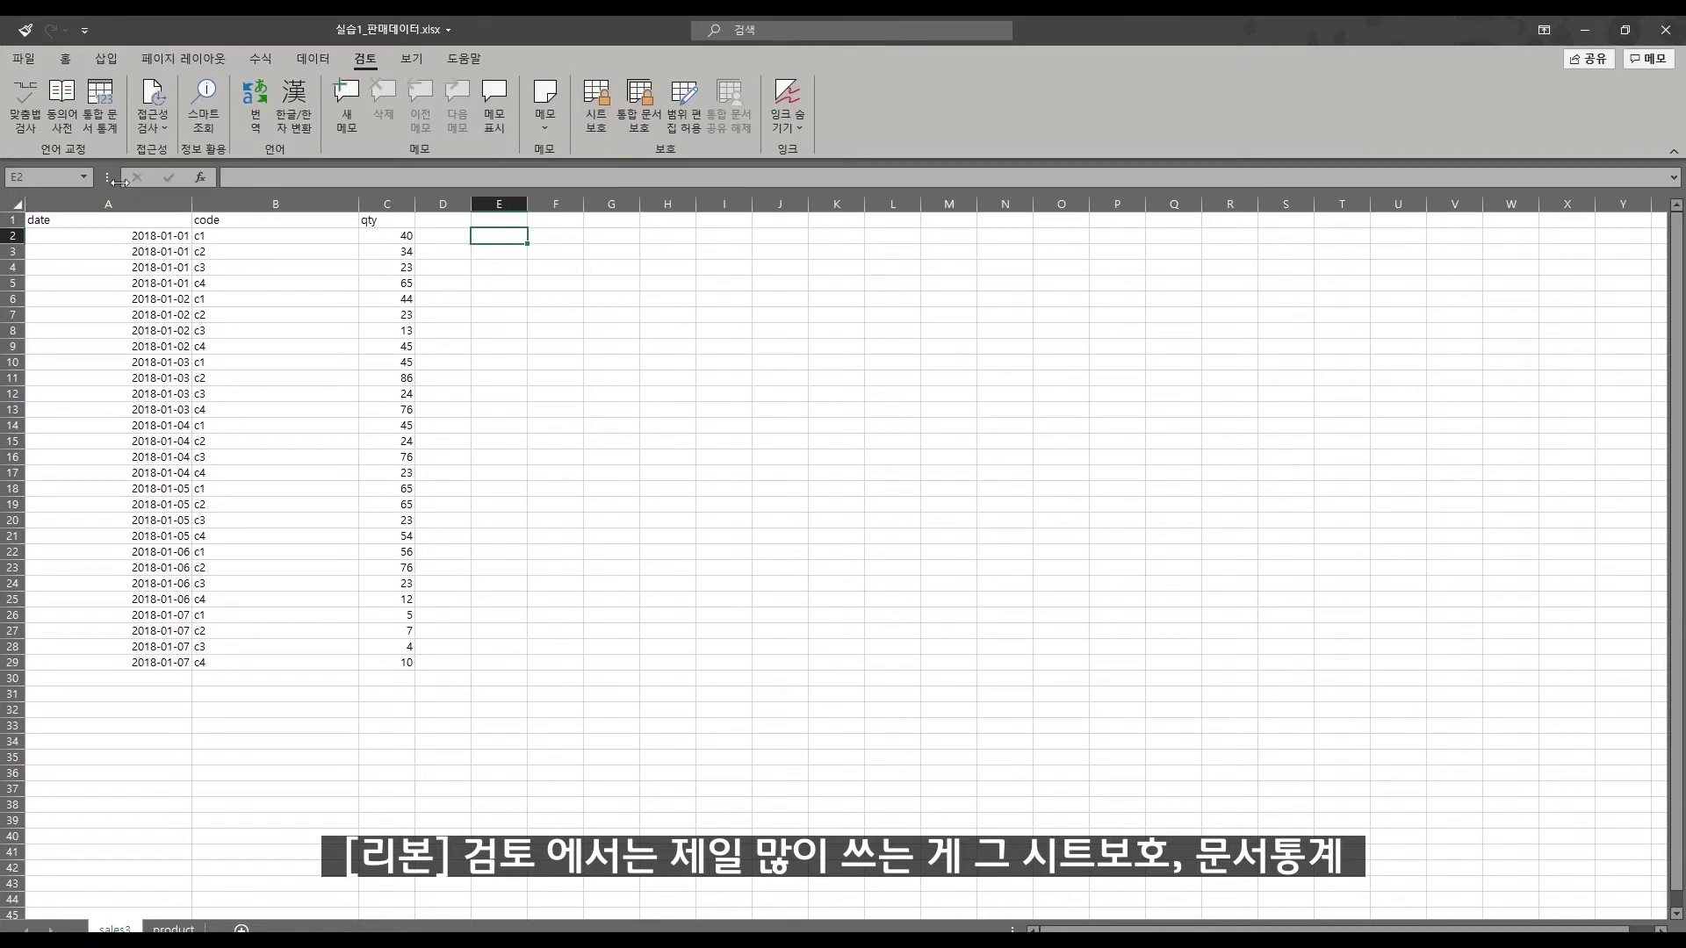
{"action": "left_click", "coordinate": [413, 58]}
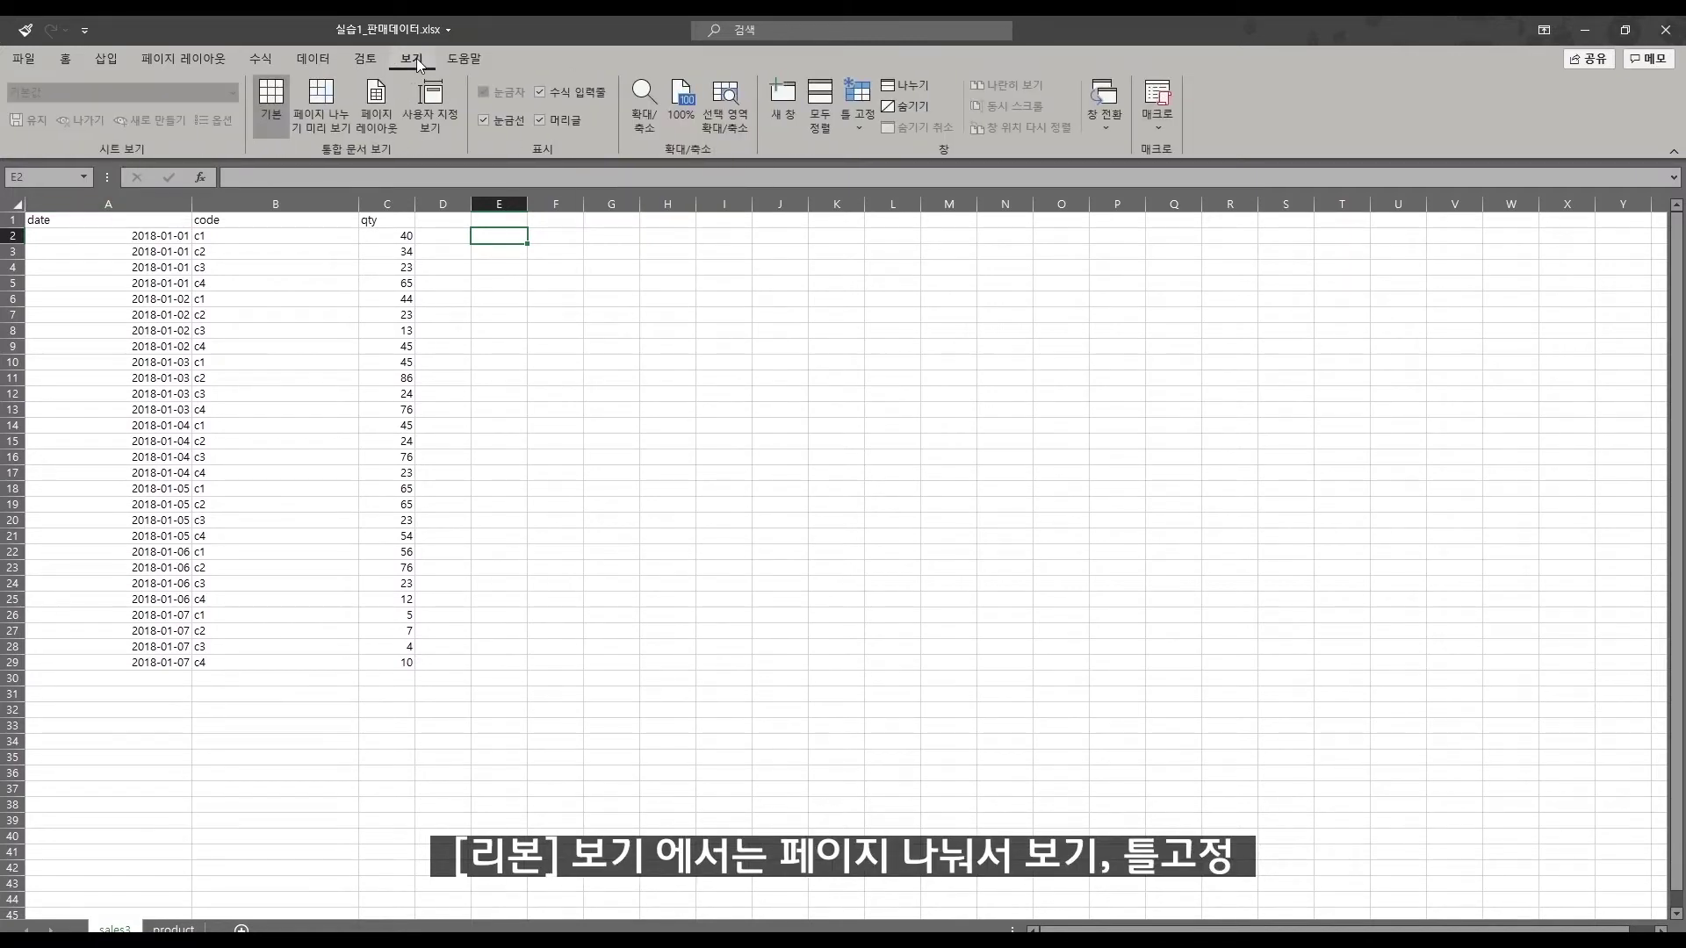
{"action": "left_click", "coordinate": [343, 130]}
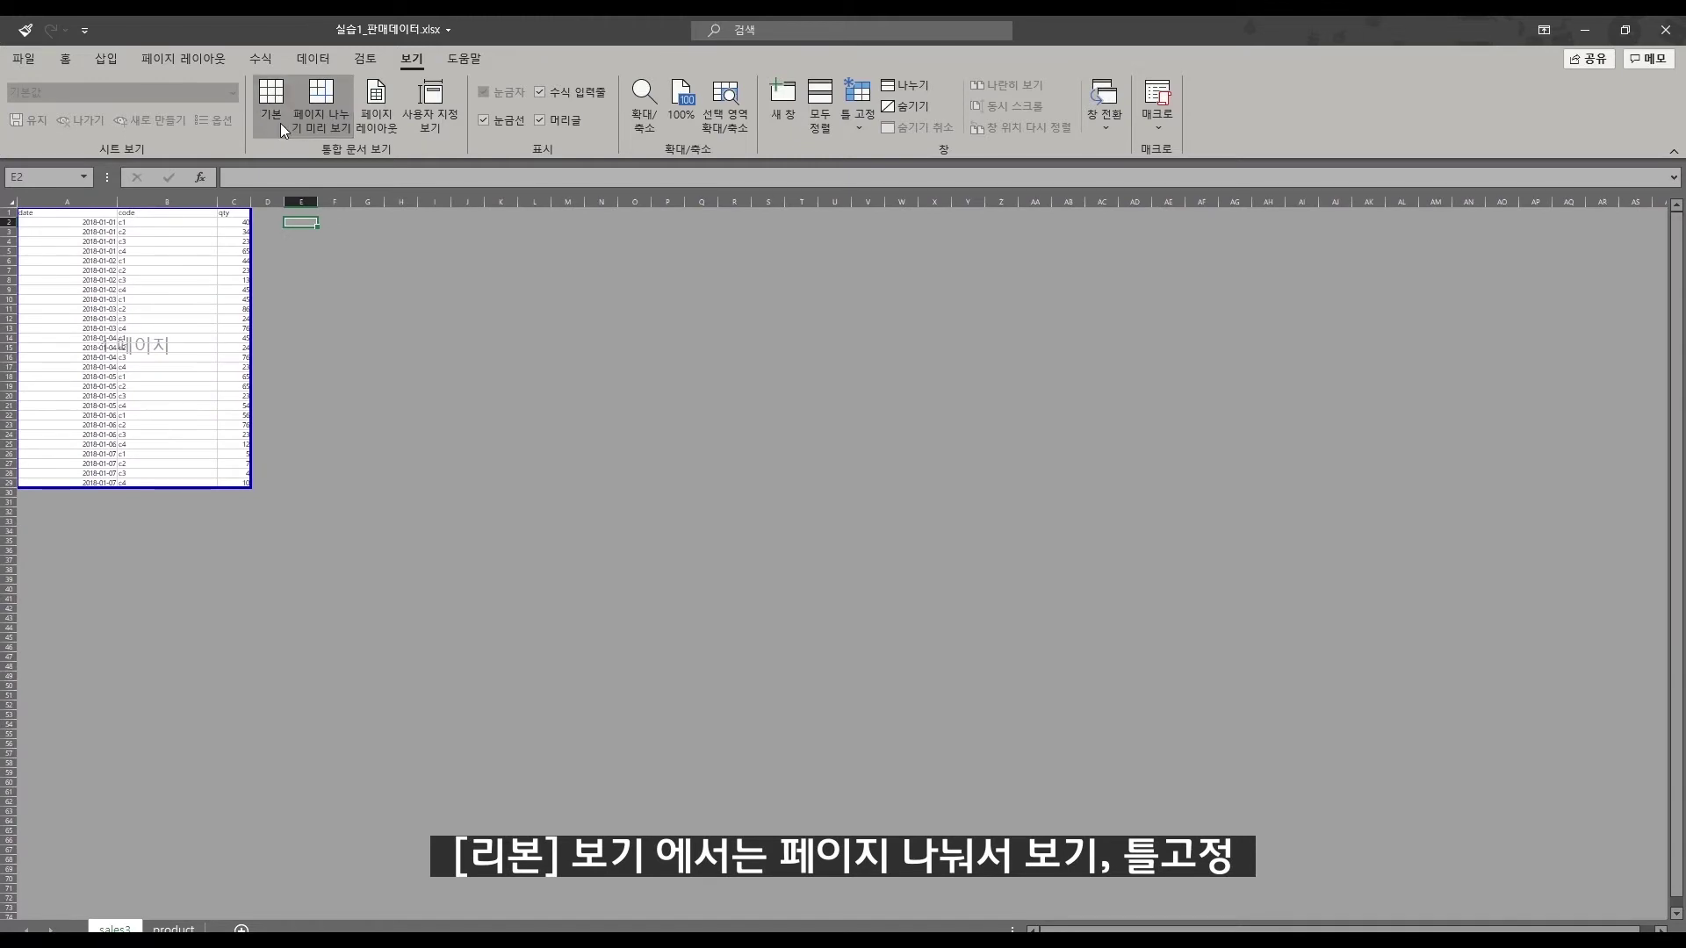
{"action": "left_click", "coordinate": [281, 123]}
Freeze the panes at cell B2 and test how the header row and date column behave
{"action": "left_click", "coordinate": [867, 118]}
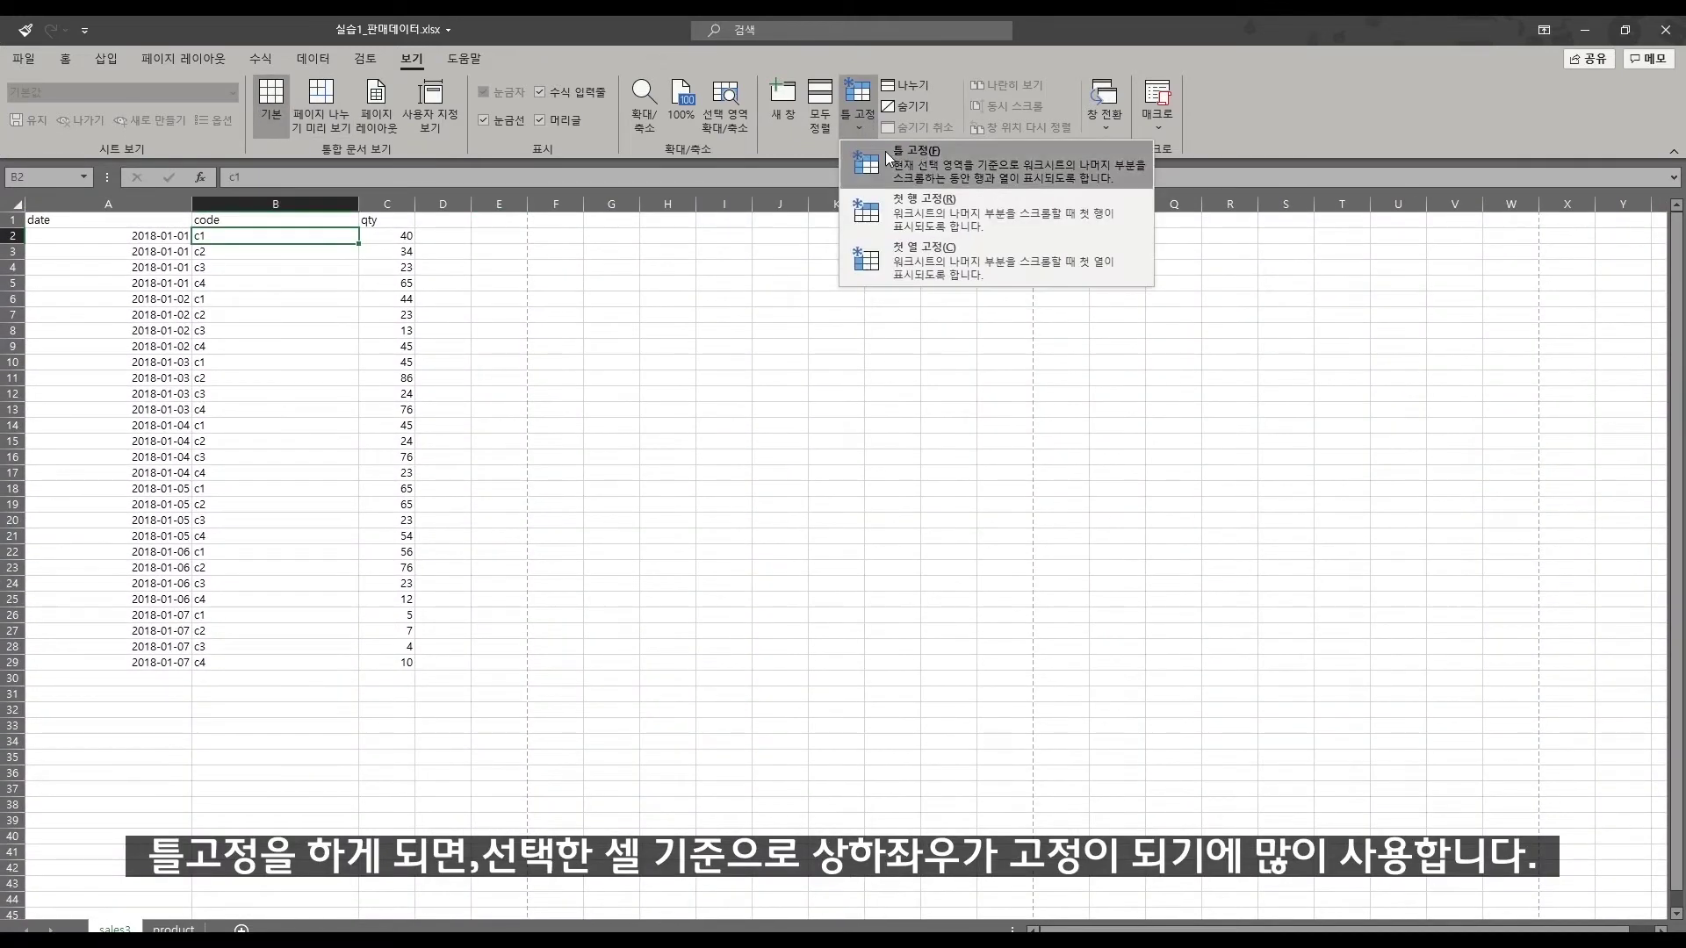
{"action": "left_click", "coordinate": [910, 151]}
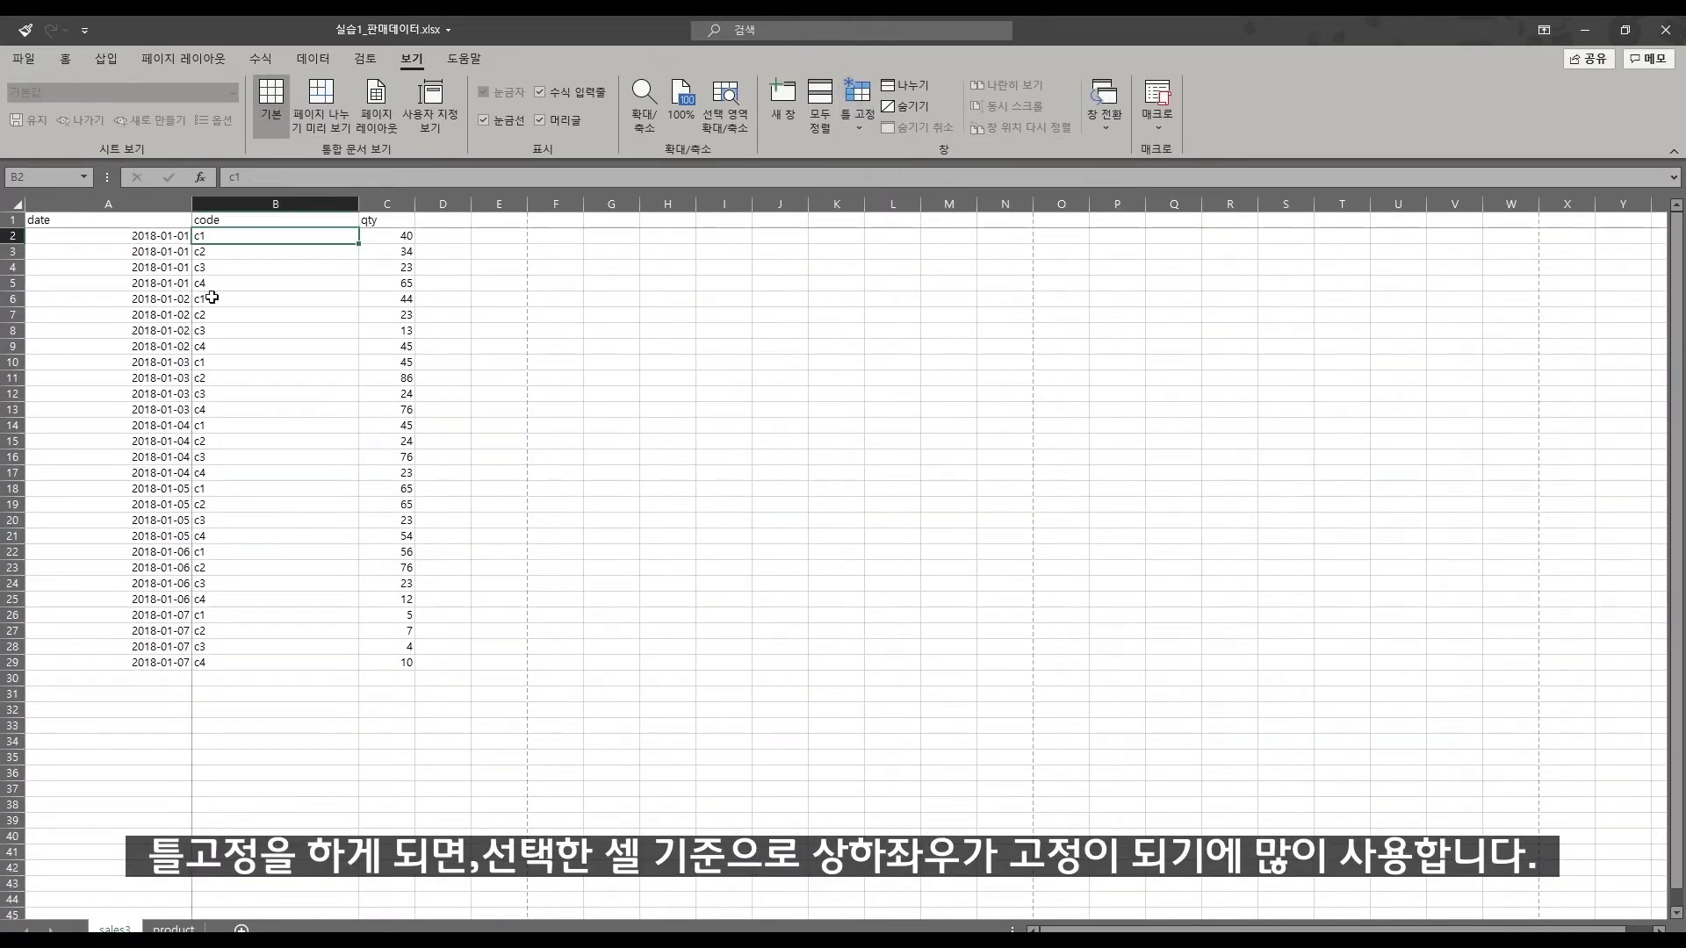
{"action": "scroll", "coordinate": [230, 396], "scroll_direction": "down", "scroll_amount": 6}
{"action": "scroll", "coordinate": [240, 400], "scroll_direction": "up", "scroll_amount": 6}
{"action": "left_click_drag", "start_coordinate": [256, 316], "coordinate": [1344, 283]}
{"action": "left_click_drag", "start_coordinate": [1512, 298], "coordinate": [408, 461]}
{"action": "left_click_drag", "start_coordinate": [3, 456], "coordinate": [17, 457]}
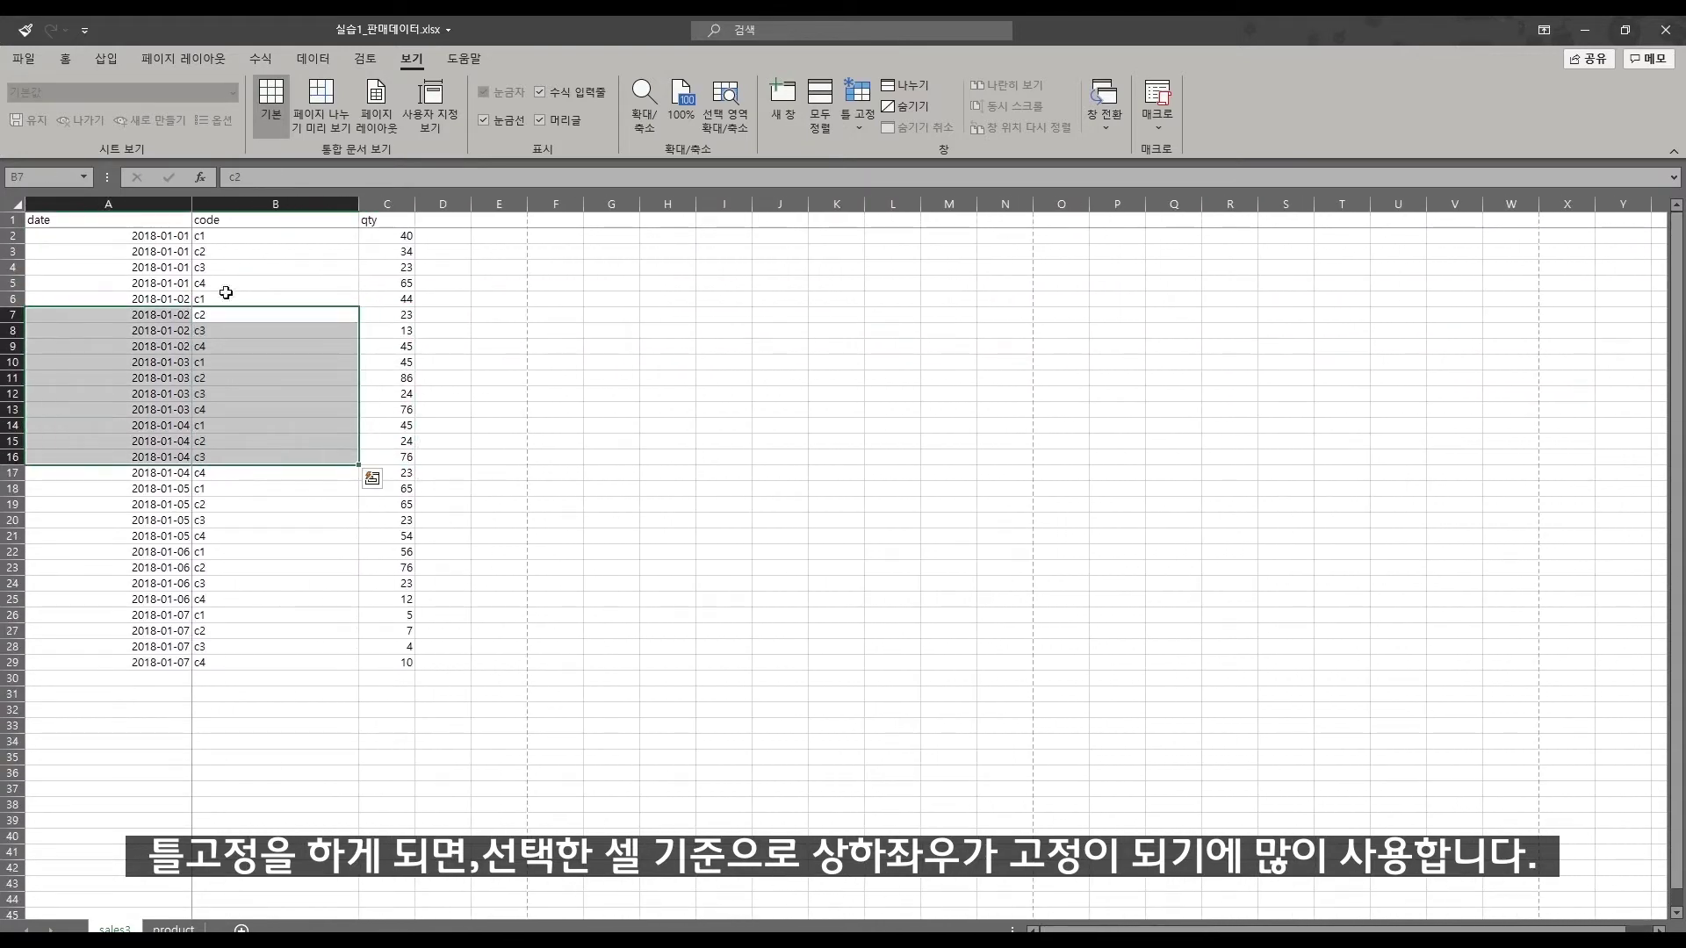
Unfreeze the panes on the sales sheet
{"action": "left_click", "coordinate": [321, 239]}
{"action": "left_click", "coordinate": [858, 109]}
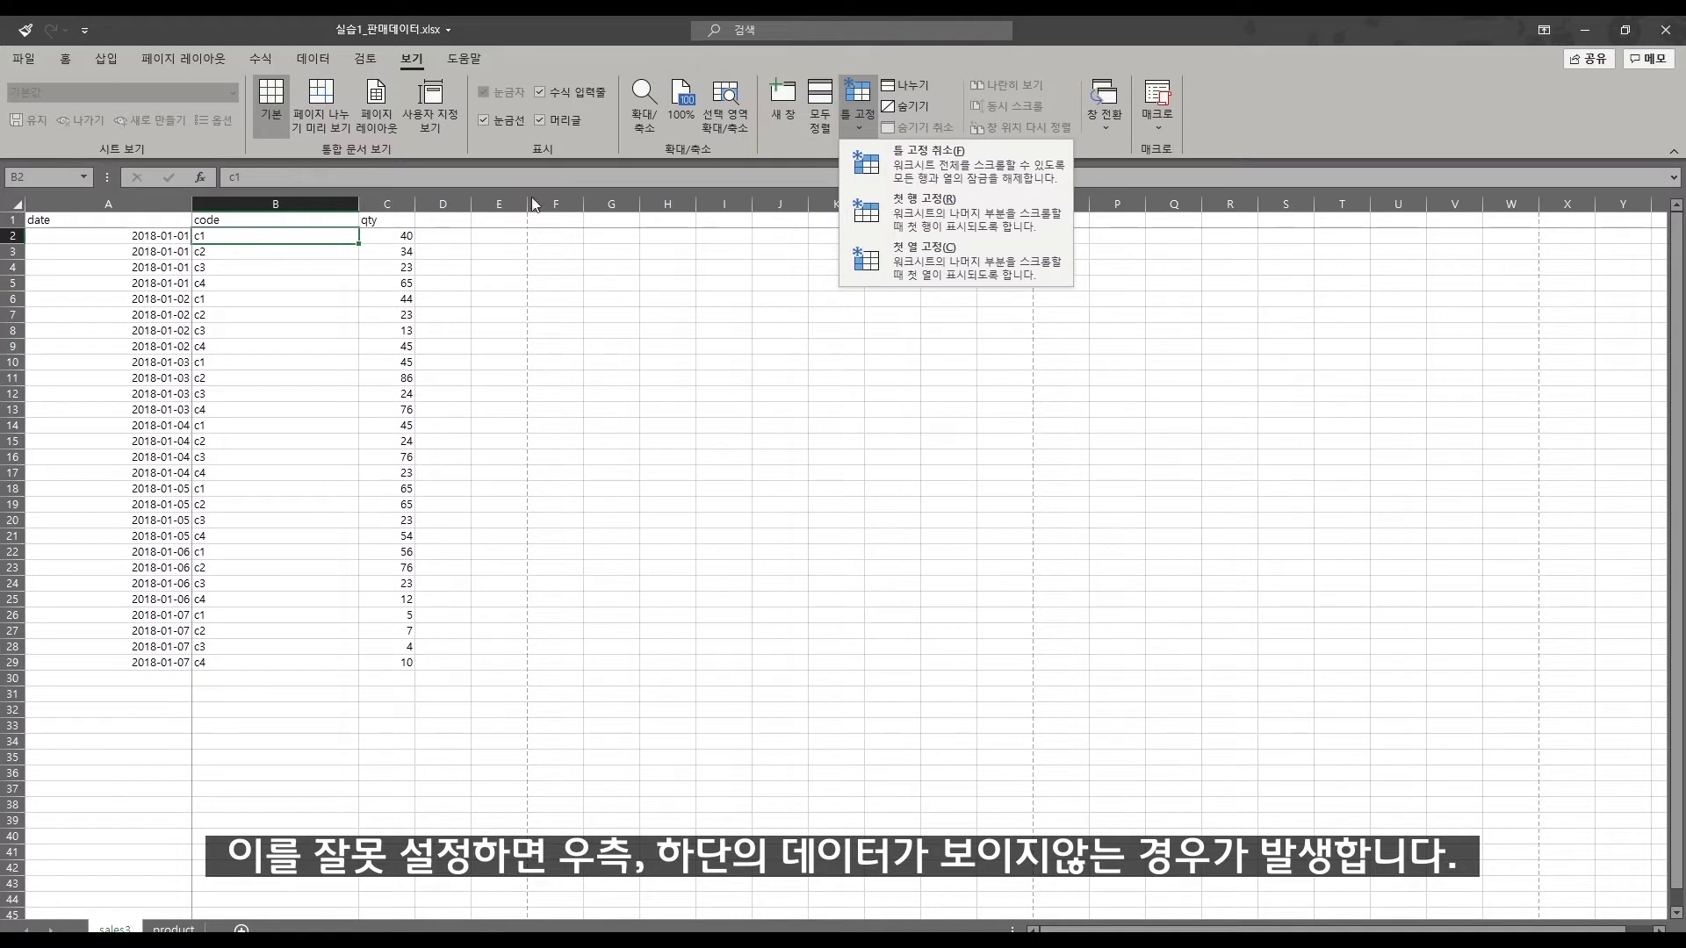
{"action": "left_click", "coordinate": [1014, 158]}
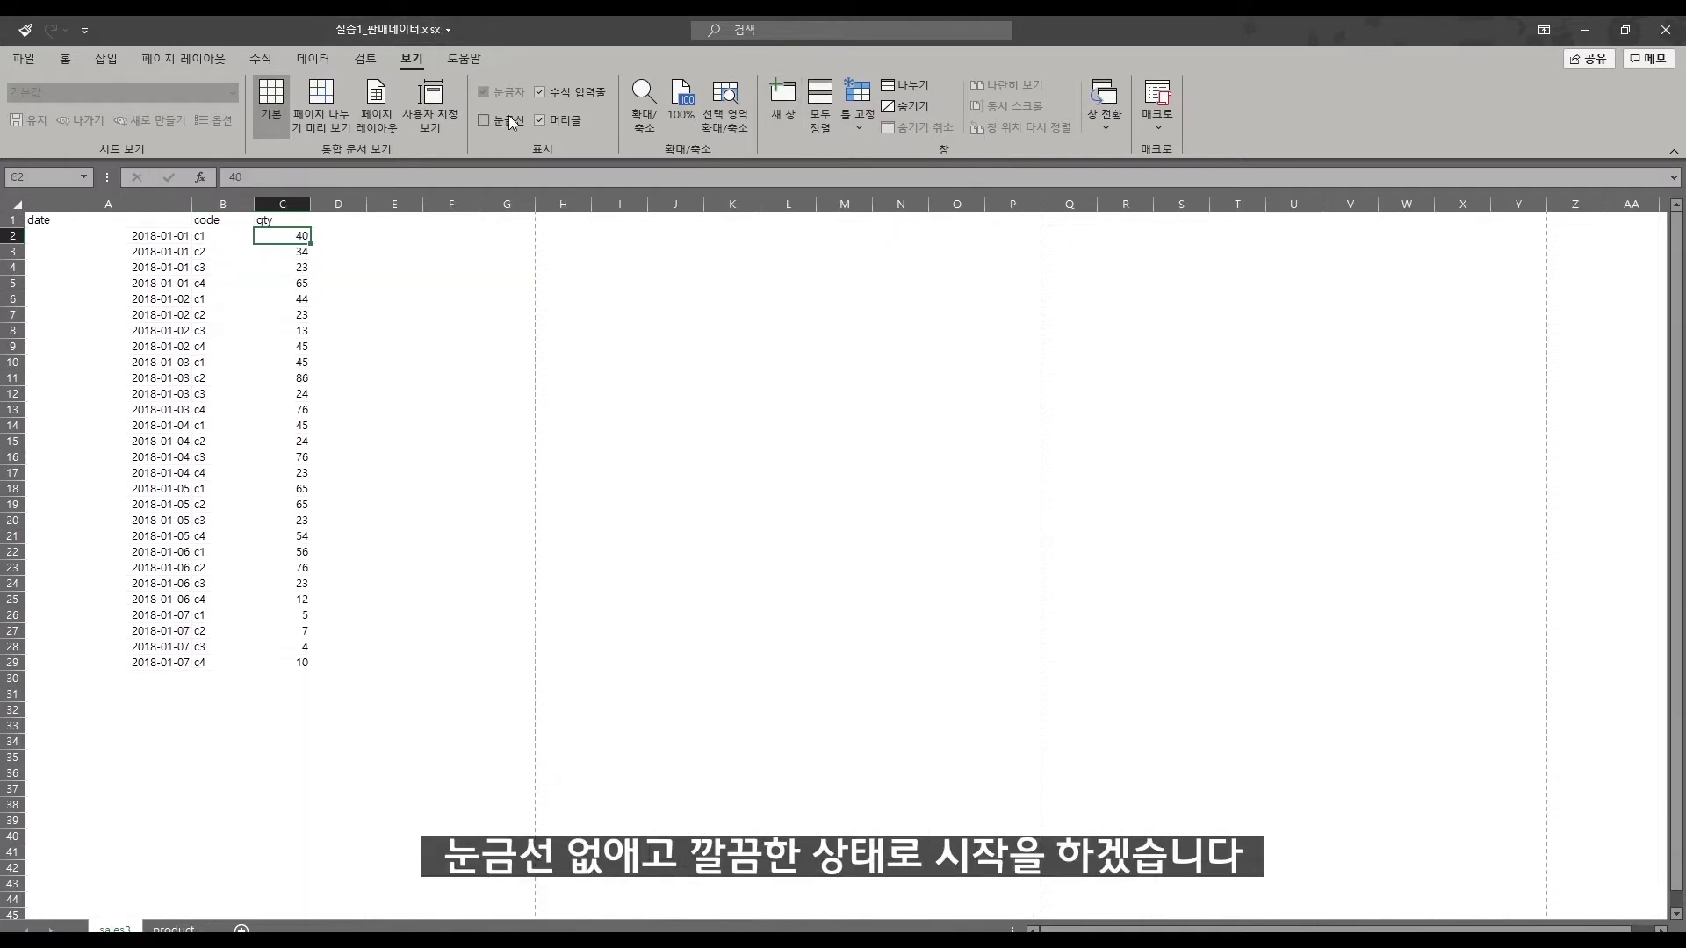
{"action": "left_click", "coordinate": [395, 283]}
{"action": "left_click", "coordinate": [395, 252]}
{"action": "left_click", "coordinate": [318, 281]}
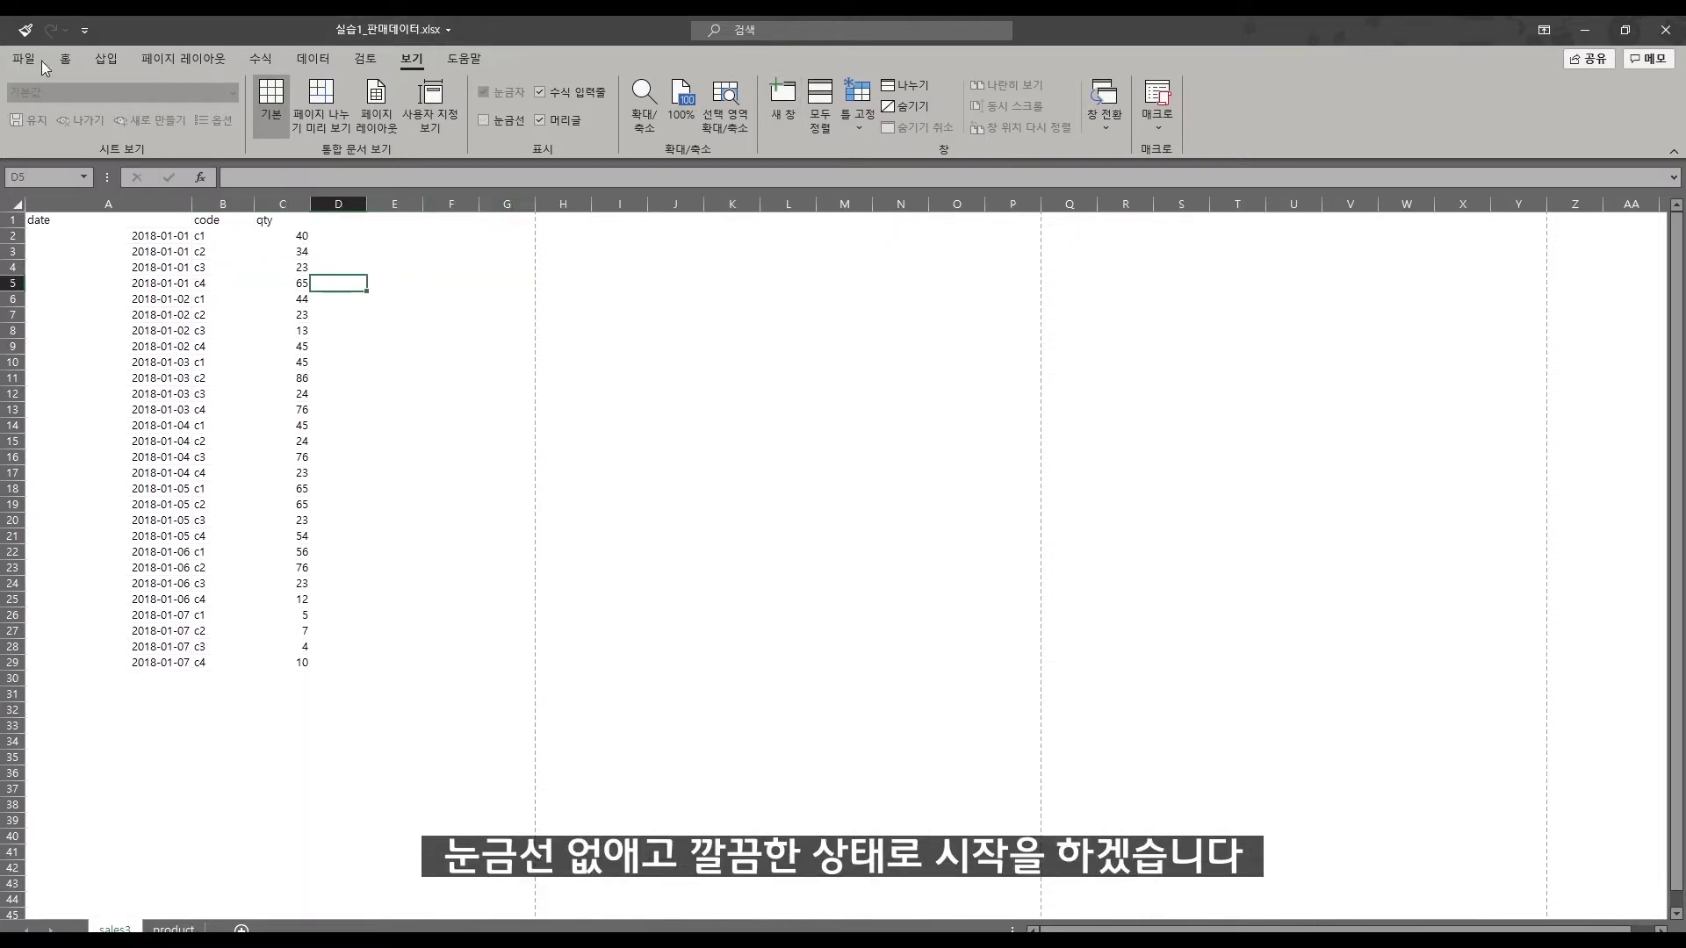
{"action": "left_click", "coordinate": [60, 56]}
Go directly from cell D2 to cell ZZ20 by its address, and return to cell A1 the same way
{"action": "left_click", "coordinate": [338, 236]}
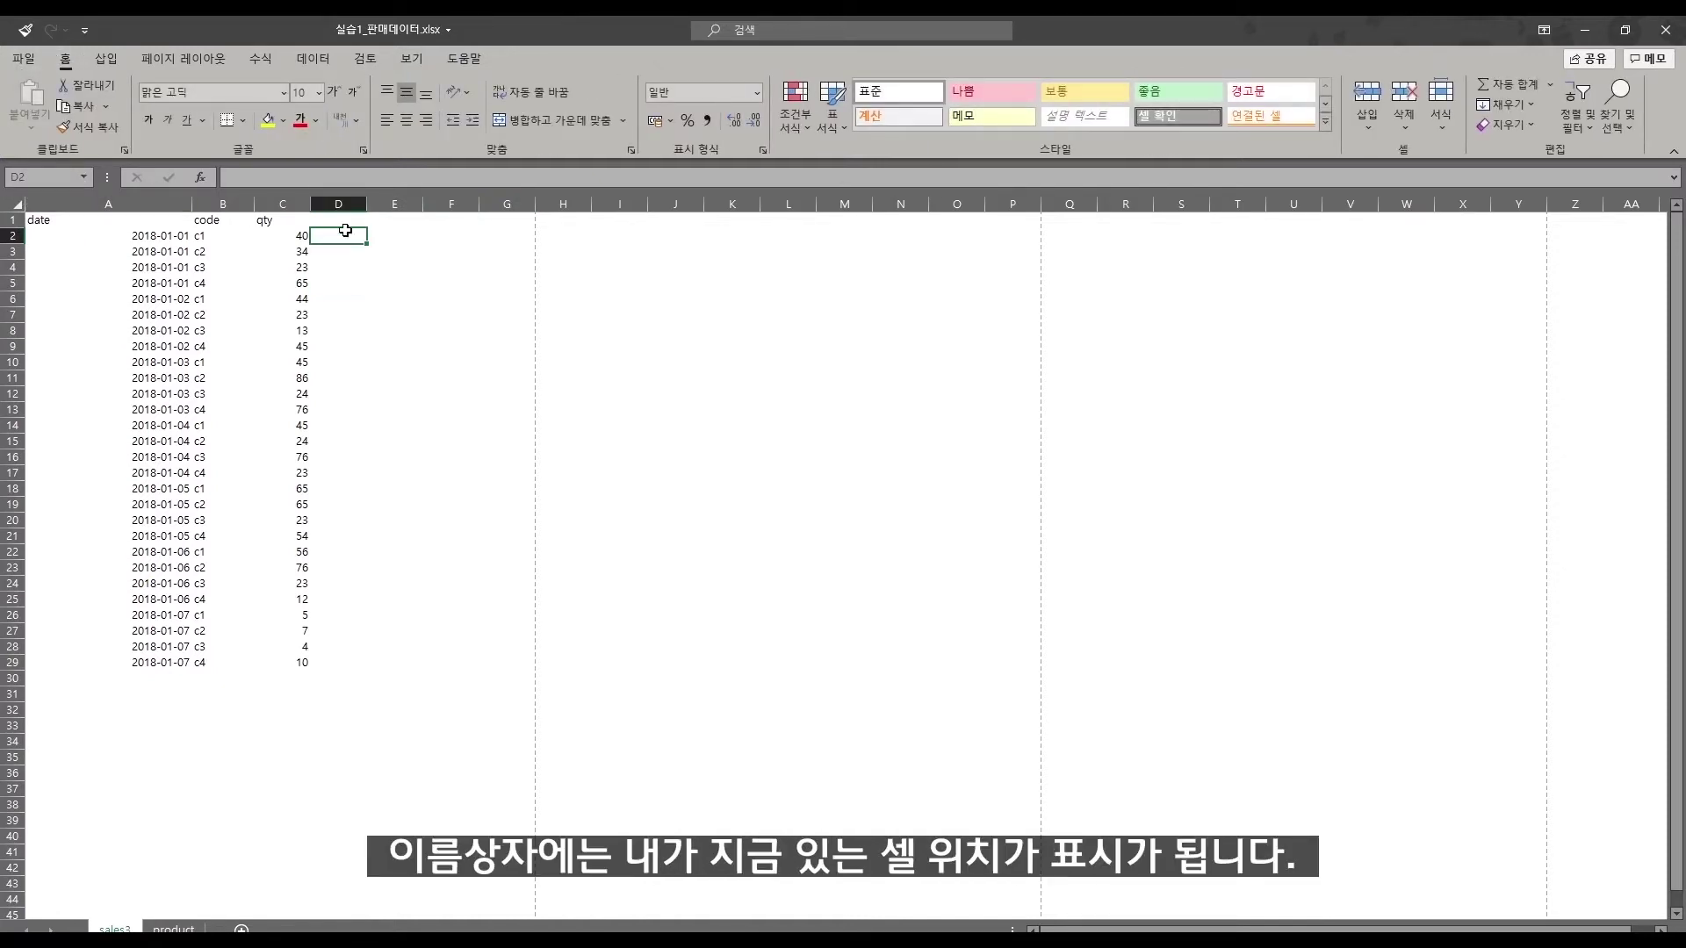
{"action": "left_click", "coordinate": [36, 176]}
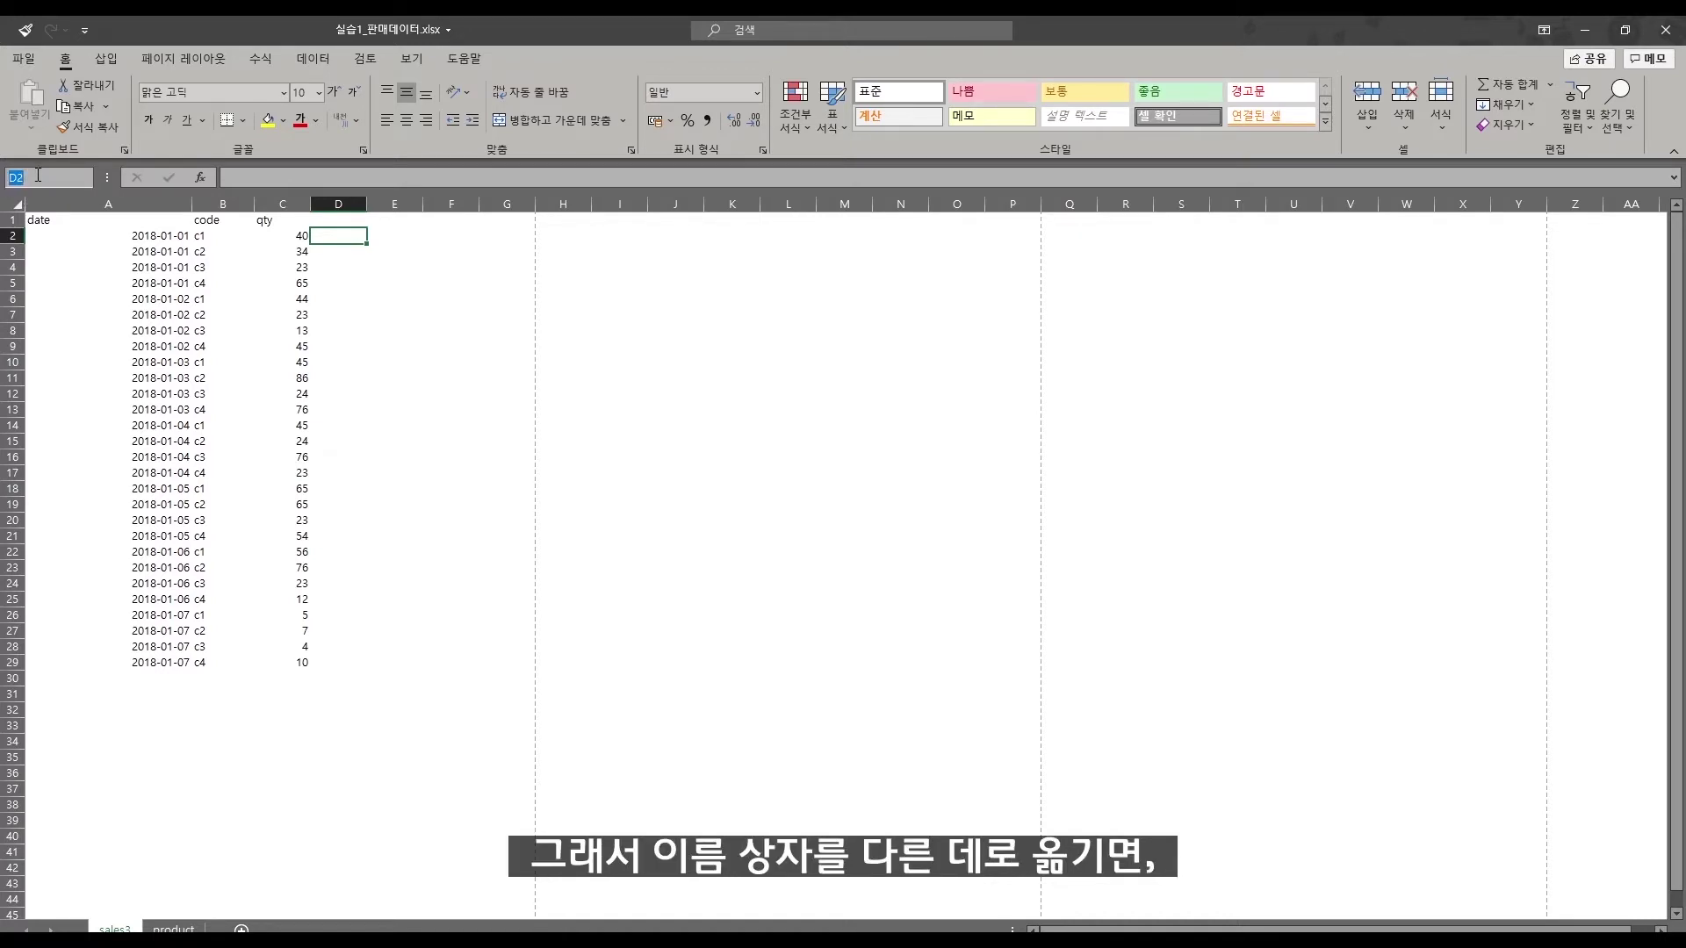
{"action": "type", "text": "zz20"}
{"action": "key", "text": "Return"}
{"action": "left_click", "coordinate": [38, 173]}
{"action": "type", "text": "a1"}
{"action": "key", "text": "Return"}
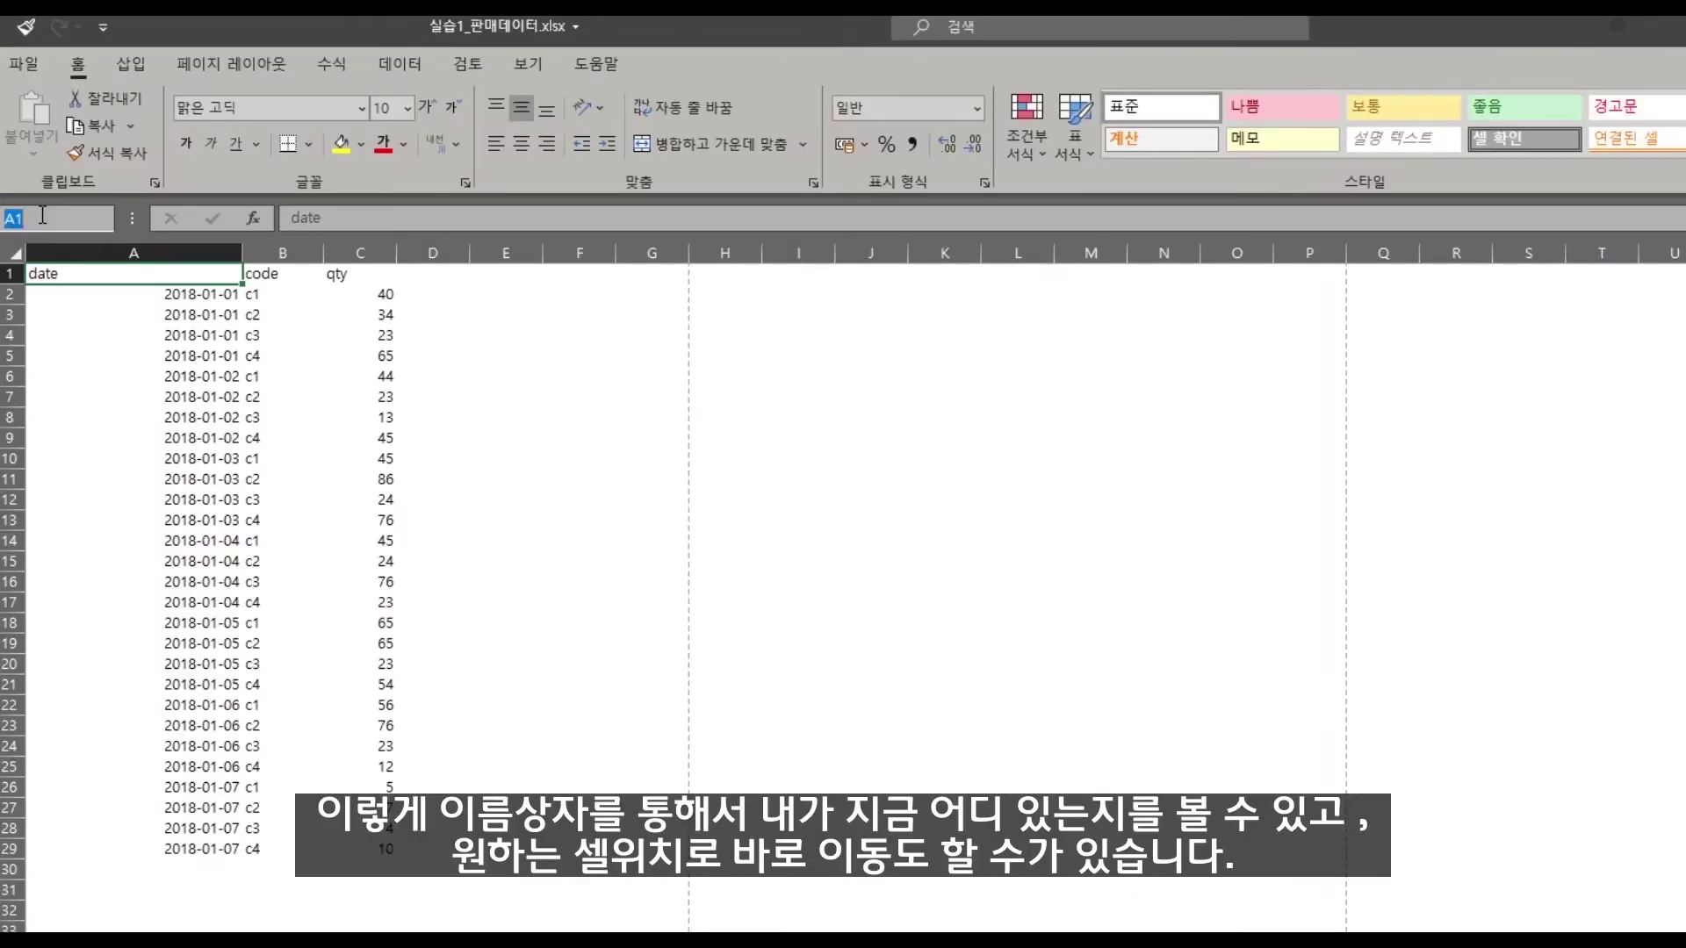
{"action": "left_click", "coordinate": [532, 390]}
{"action": "left_click", "coordinate": [716, 430]}
{"action": "left_click", "coordinate": [463, 502]}
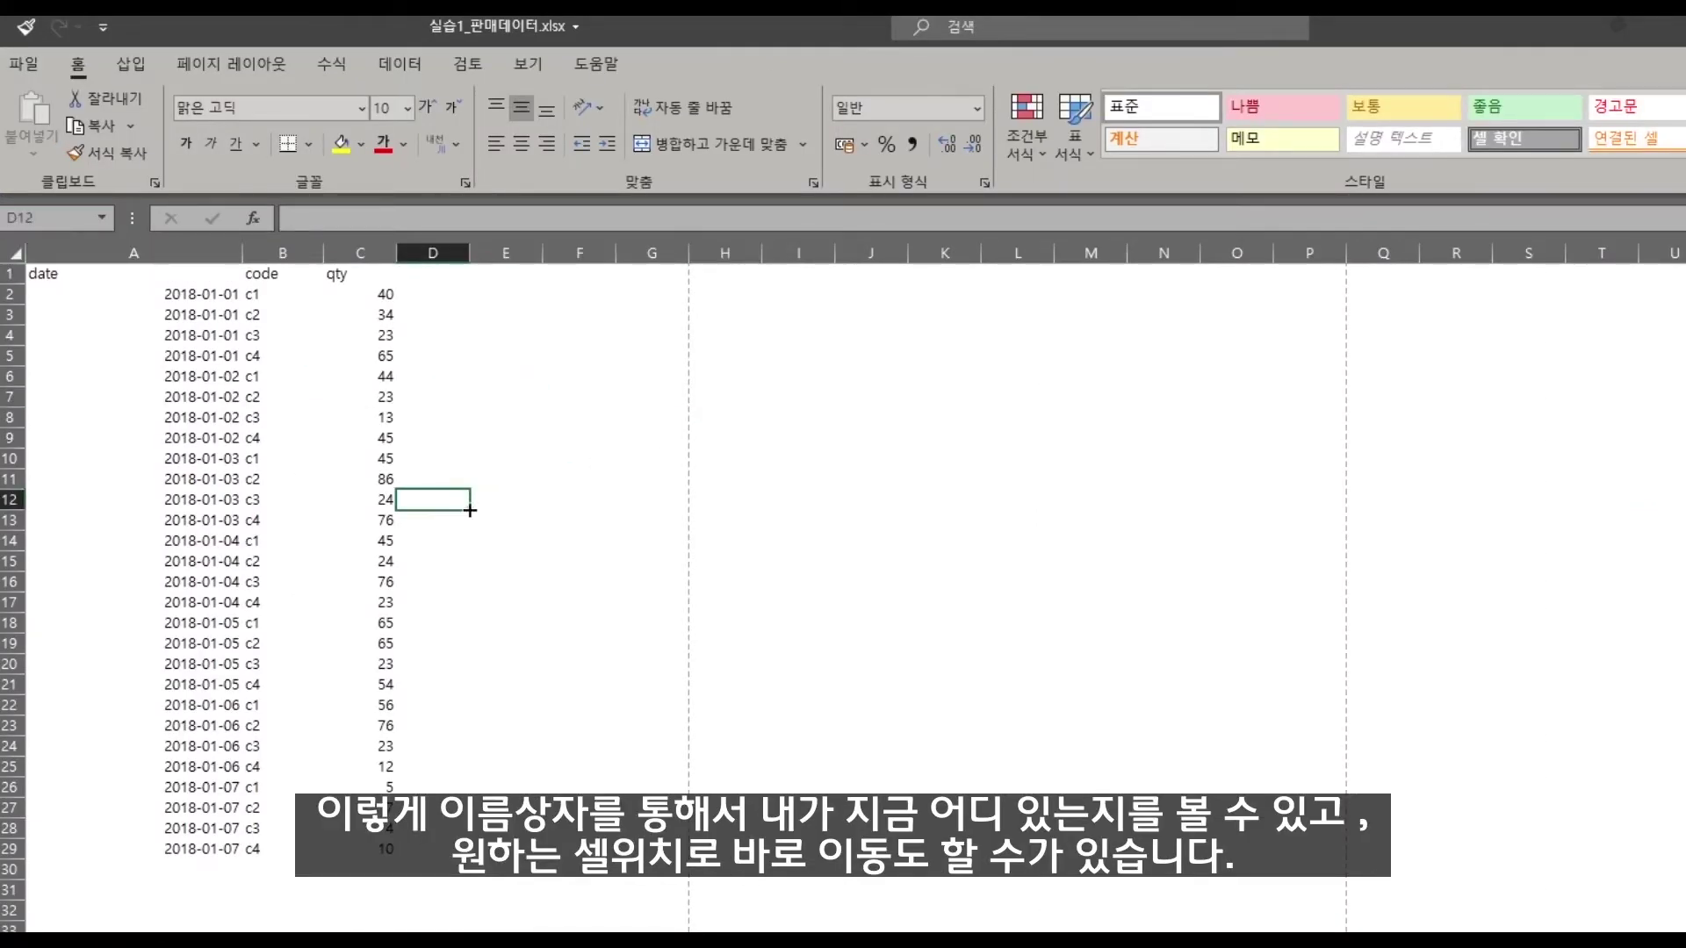
{"action": "left_click", "coordinate": [106, 219]}
{"action": "left_click", "coordinate": [105, 219]}
Define the name "sales" for the sales data range A1:C29
{"action": "left_click_drag", "start_coordinate": [56, 278], "coordinate": [336, 851]}
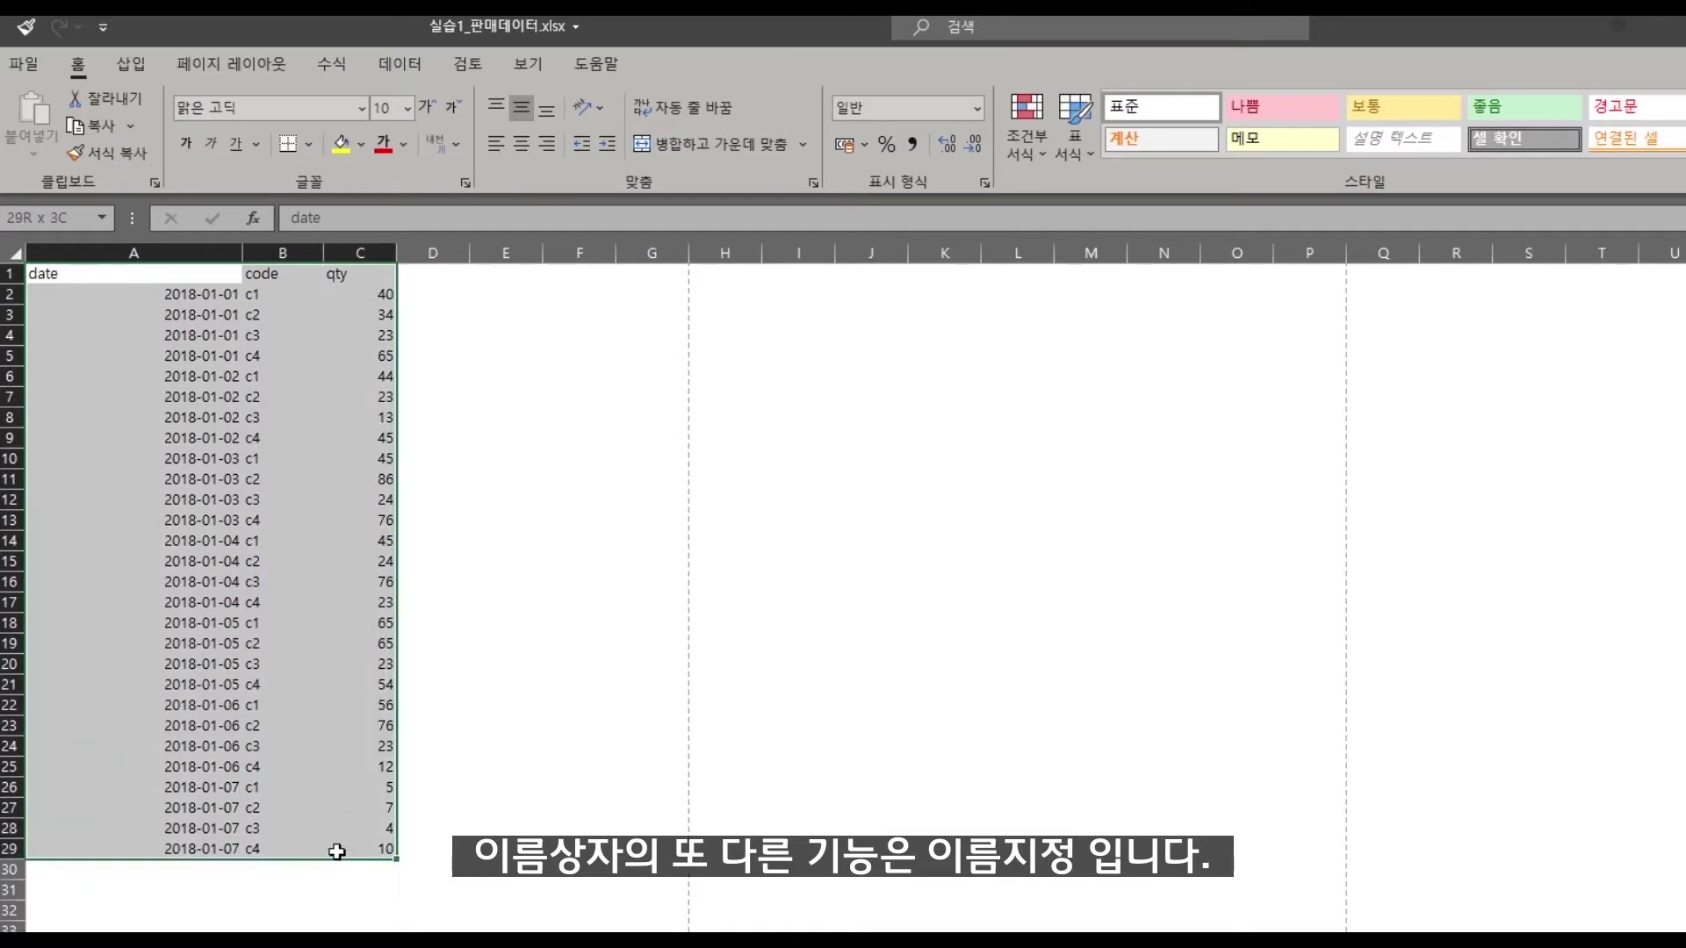
{"action": "left_click", "coordinate": [79, 217]}
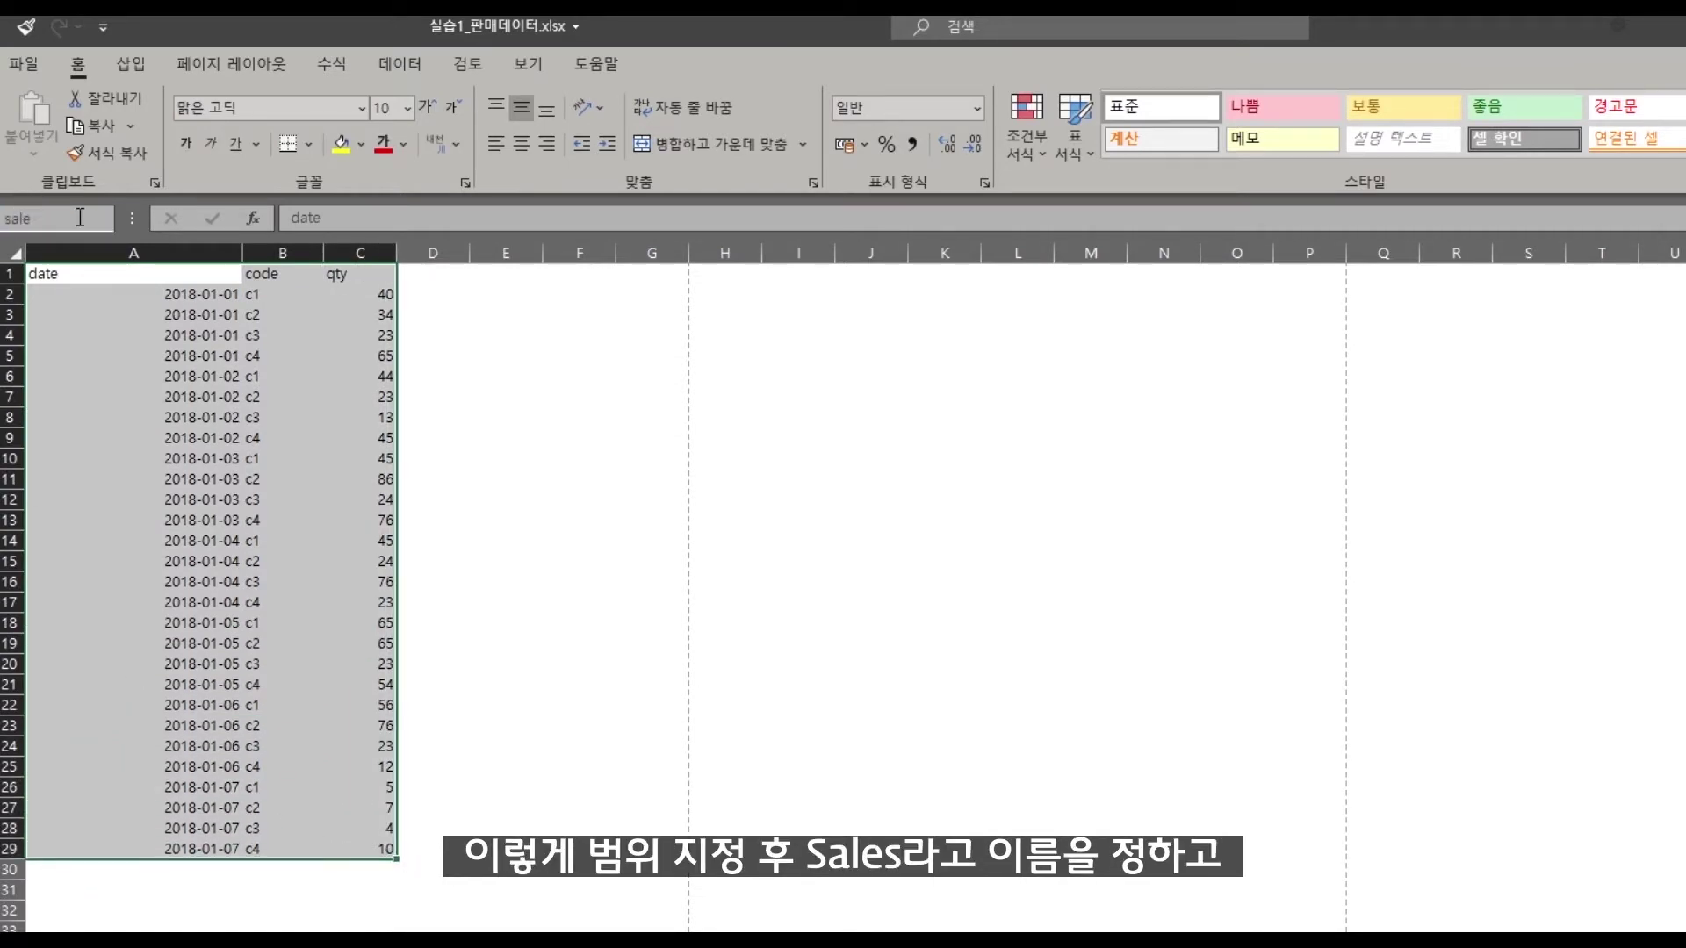
{"action": "key", "text": "Return"}
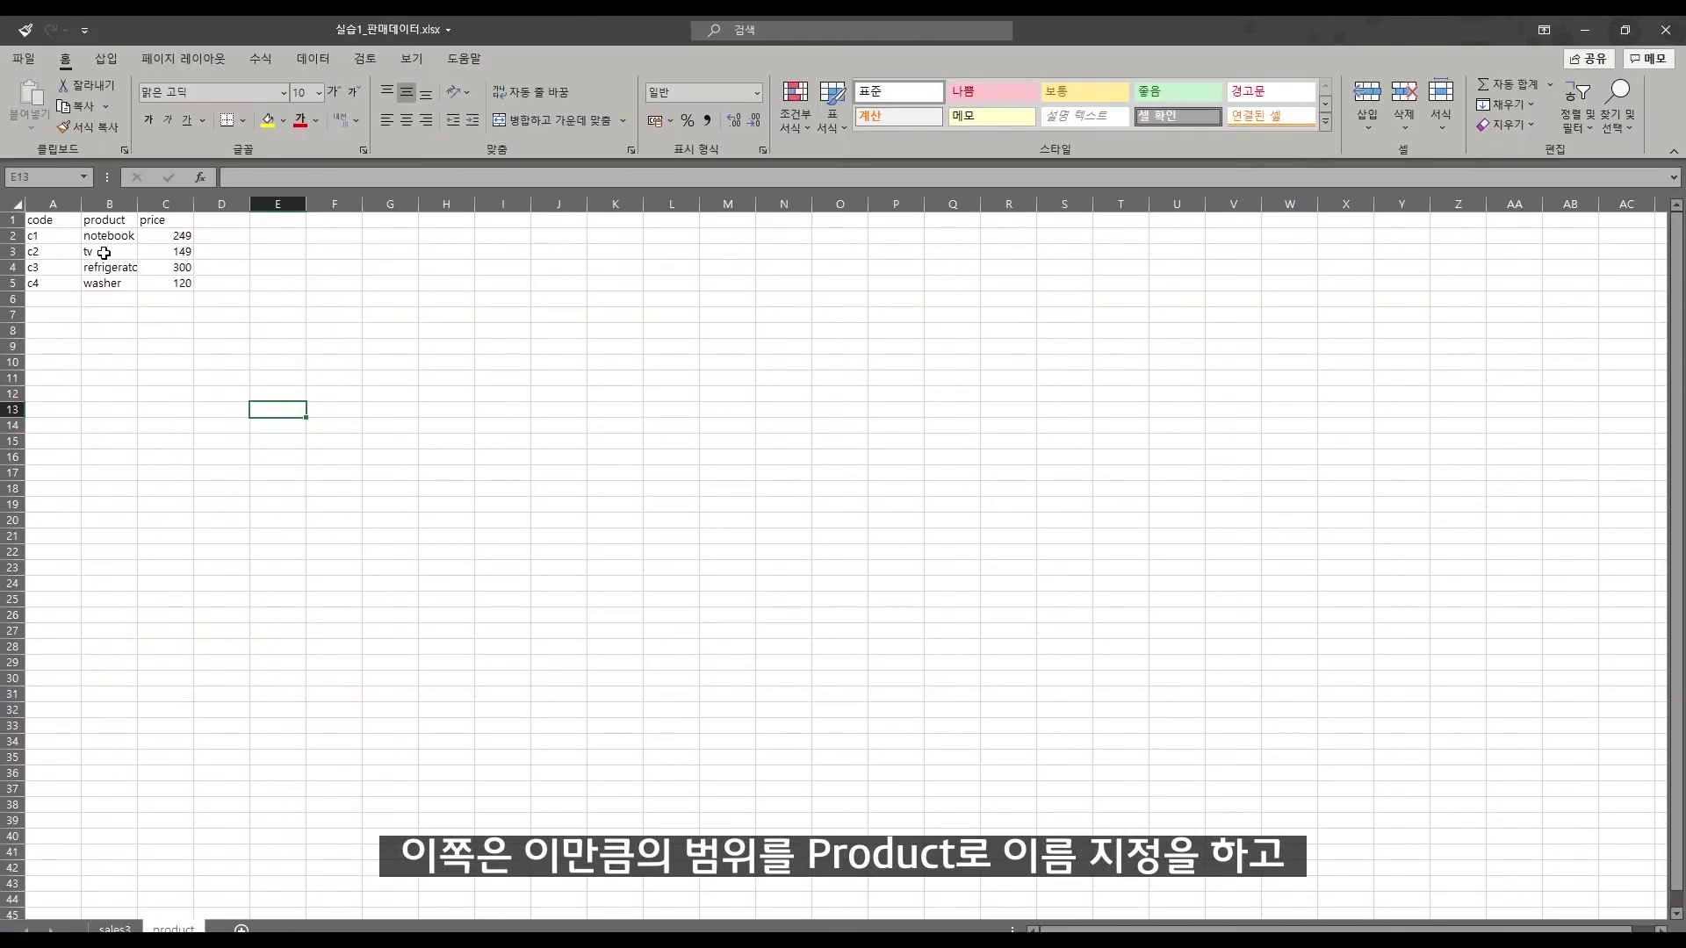
Define the name "product" for the product data range A1:C5 on the product sheet
{"action": "left_click_drag", "start_coordinate": [53, 222], "coordinate": [180, 283]}
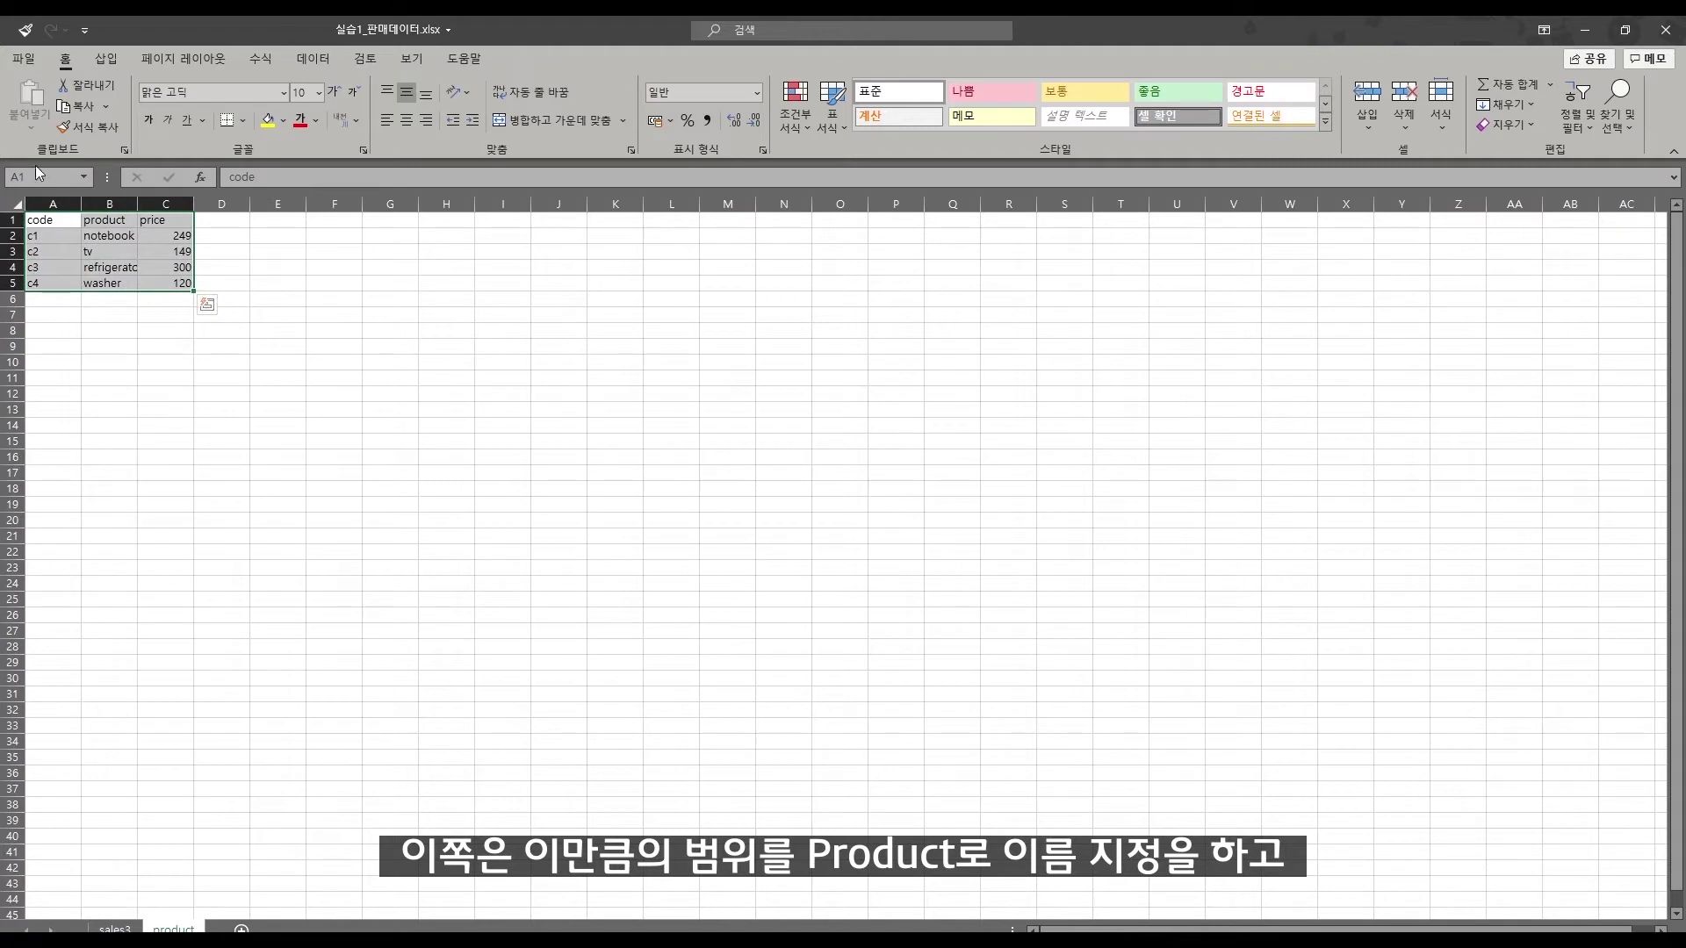
{"action": "left_click", "coordinate": [50, 175]}
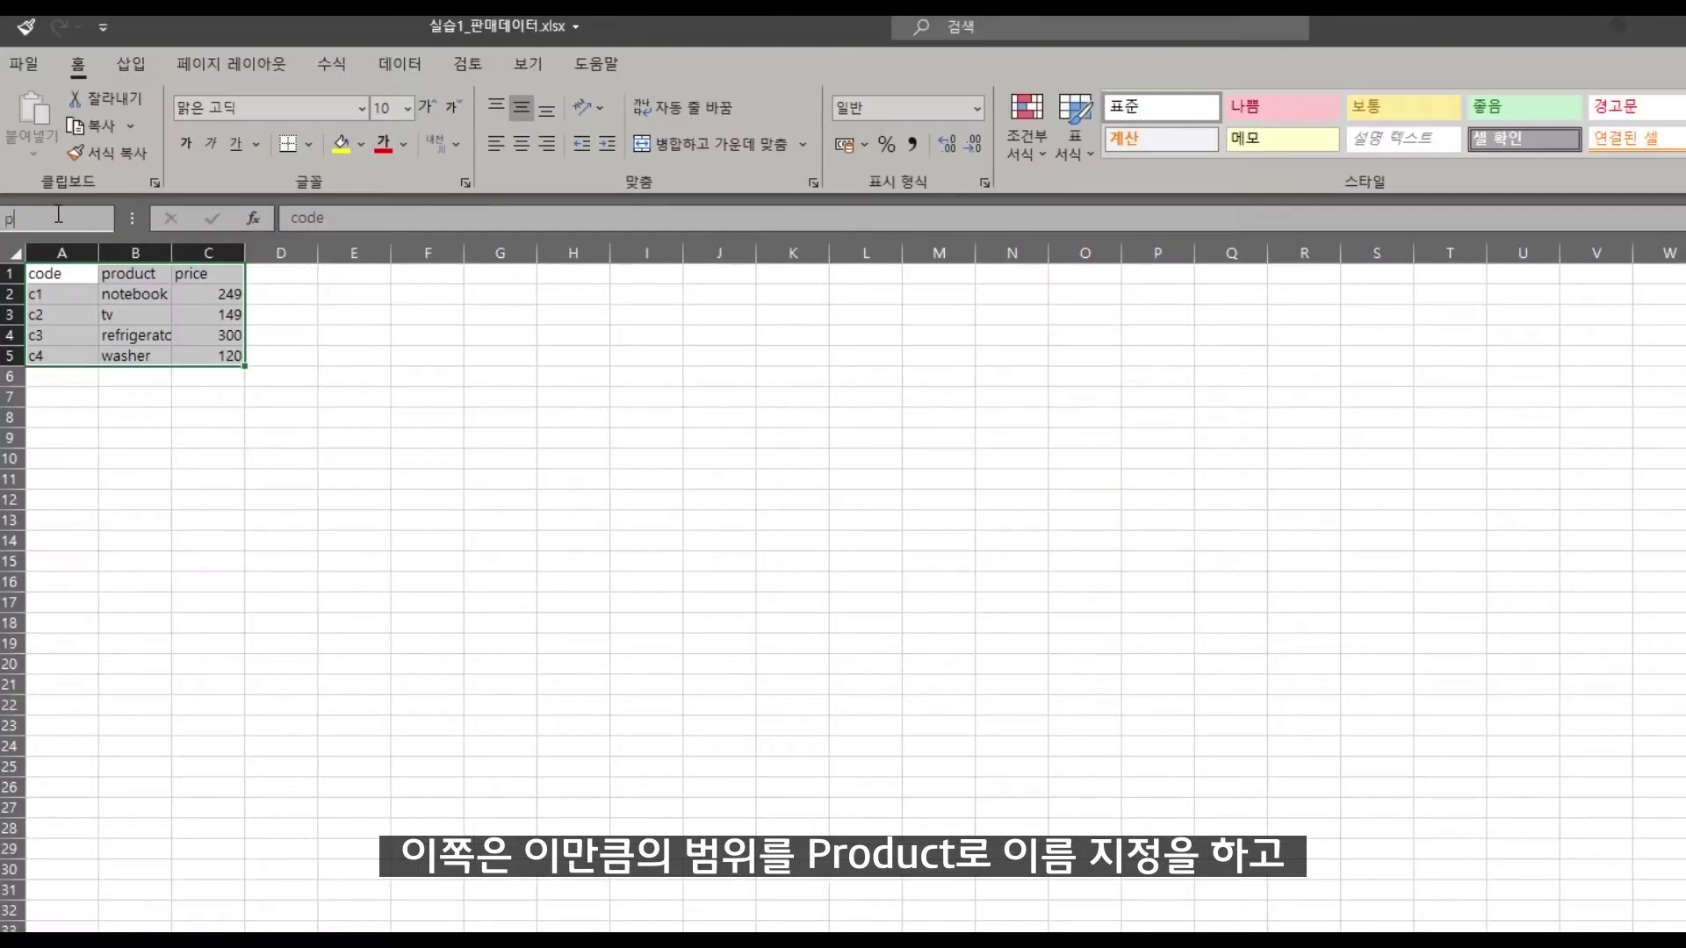
{"action": "key", "text": "Return"}
Go to the named range sales and then to the named range product by their defined names
{"action": "left_click", "coordinate": [164, 334]}
{"action": "left_click", "coordinate": [102, 217]}
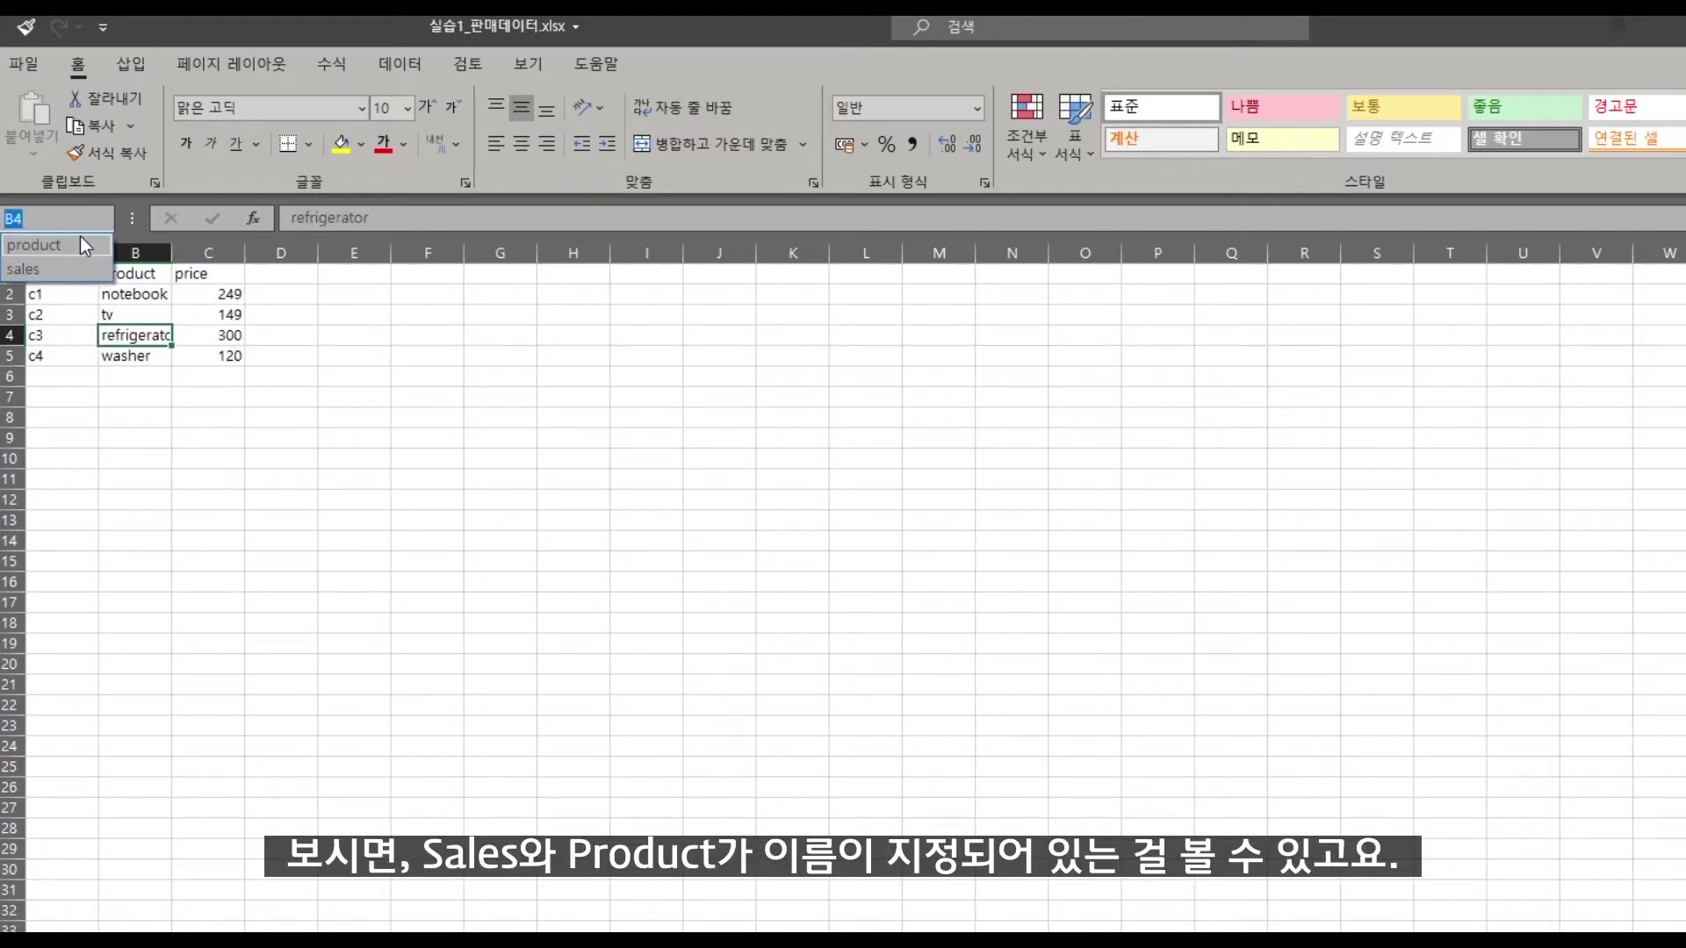
{"action": "left_click", "coordinate": [66, 265]}
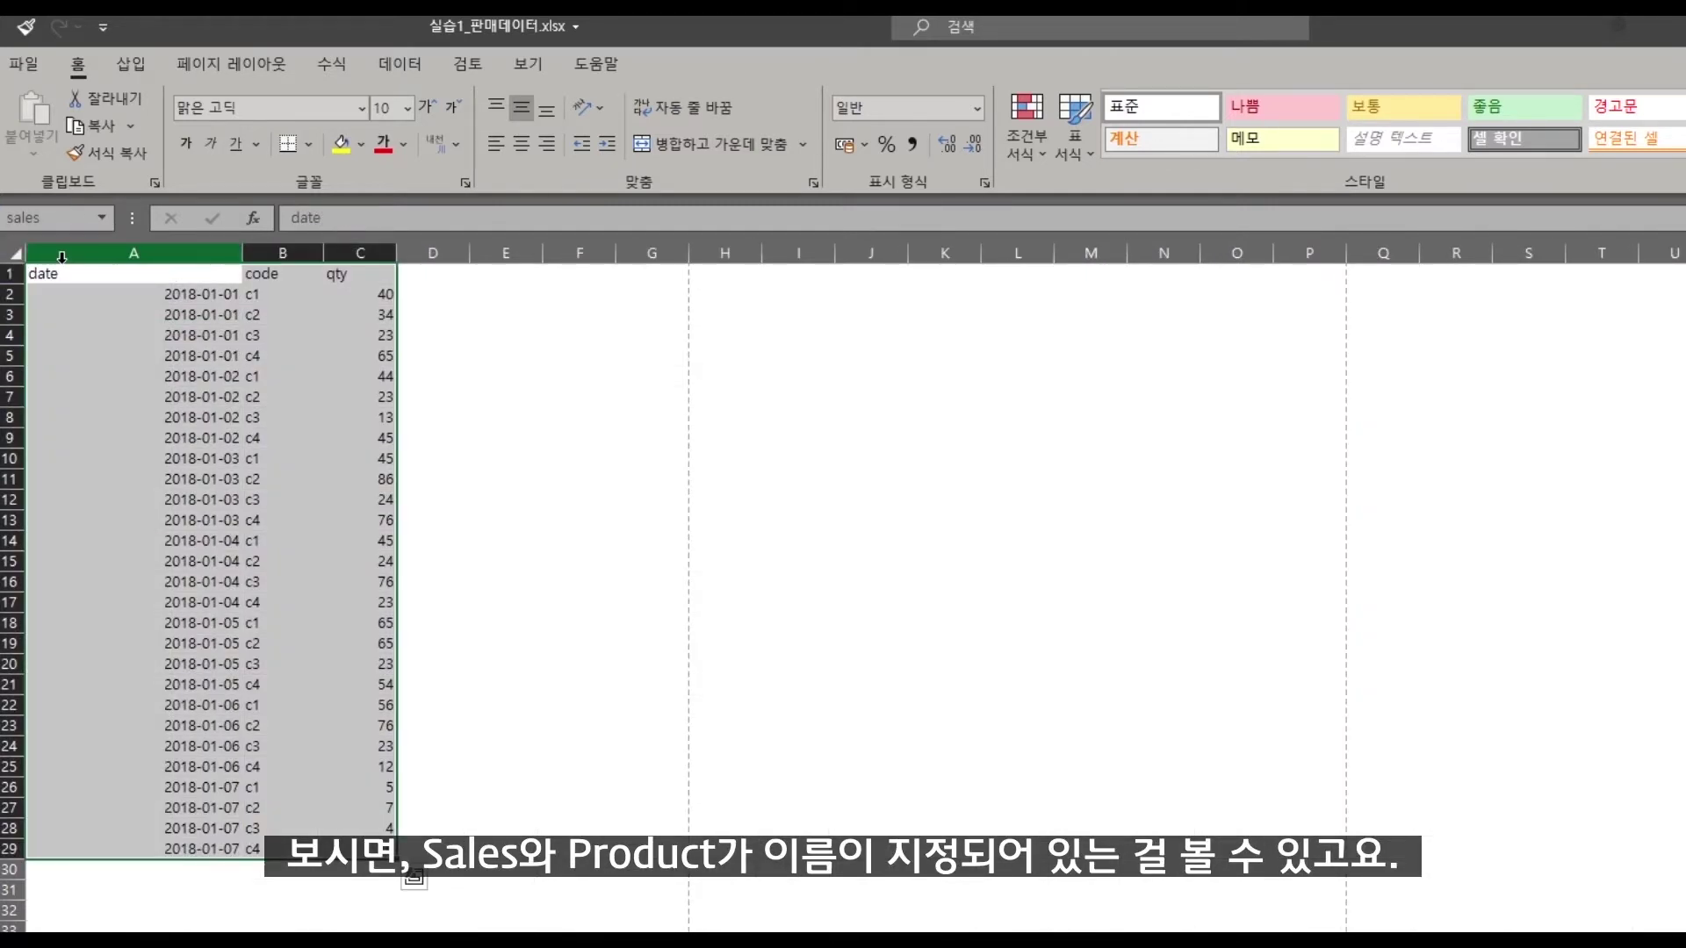
{"action": "left_click", "coordinate": [103, 218]}
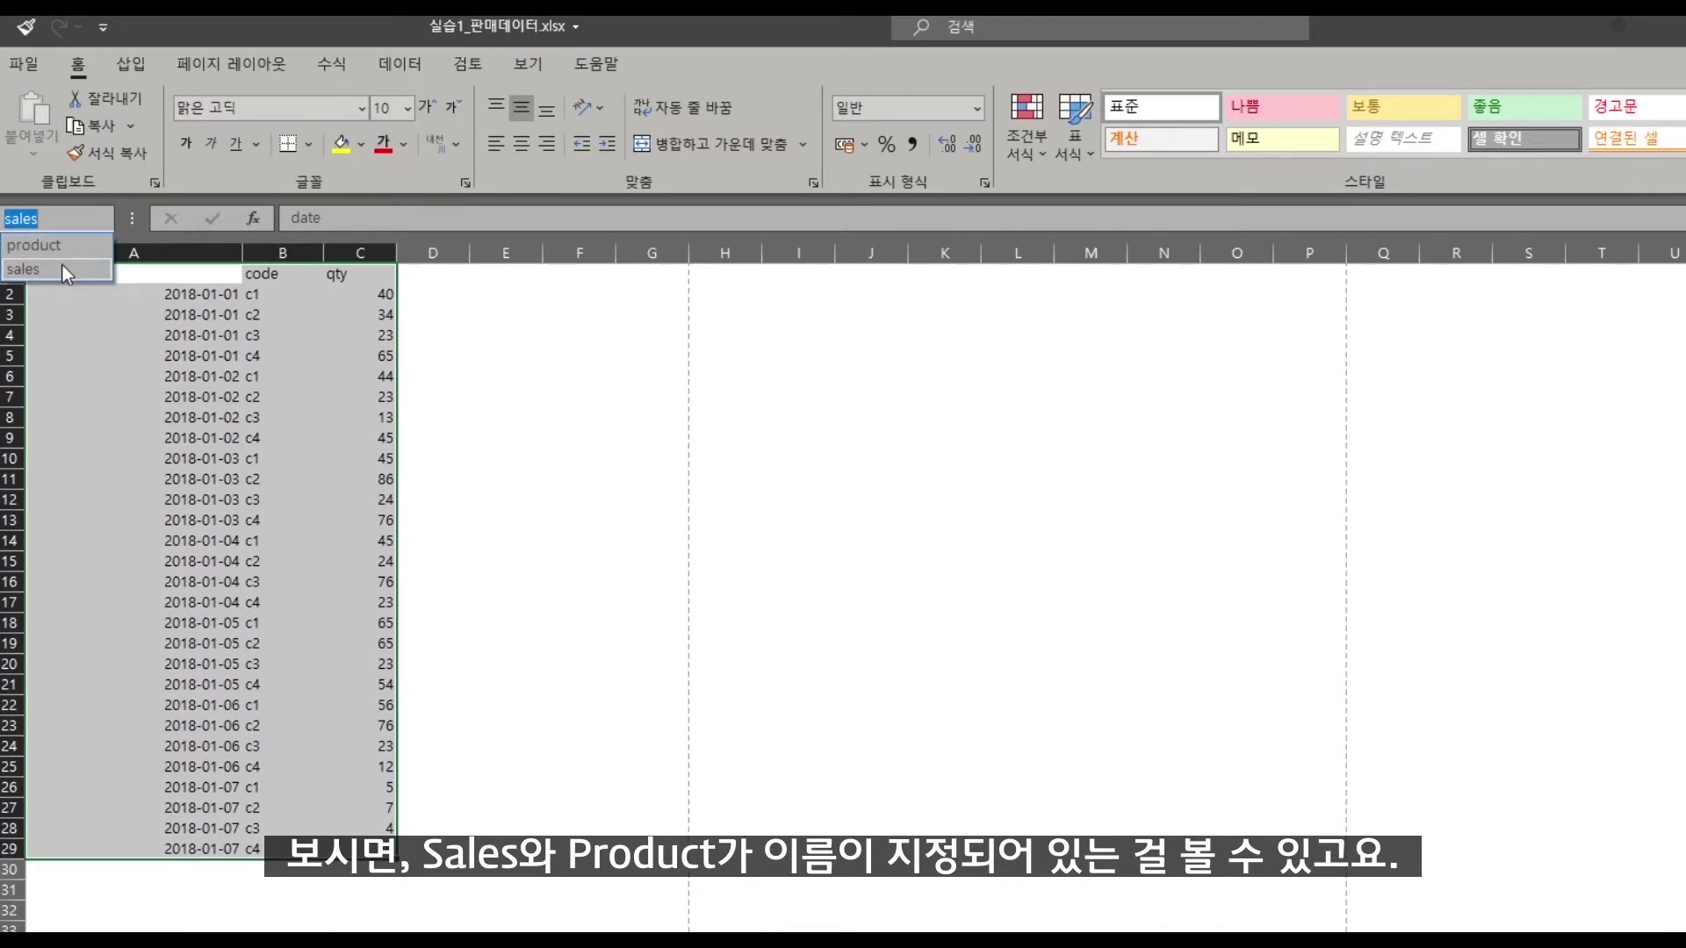
{"action": "left_click", "coordinate": [63, 266]}
{"action": "left_click", "coordinate": [99, 217]}
{"action": "left_click", "coordinate": [74, 238]}
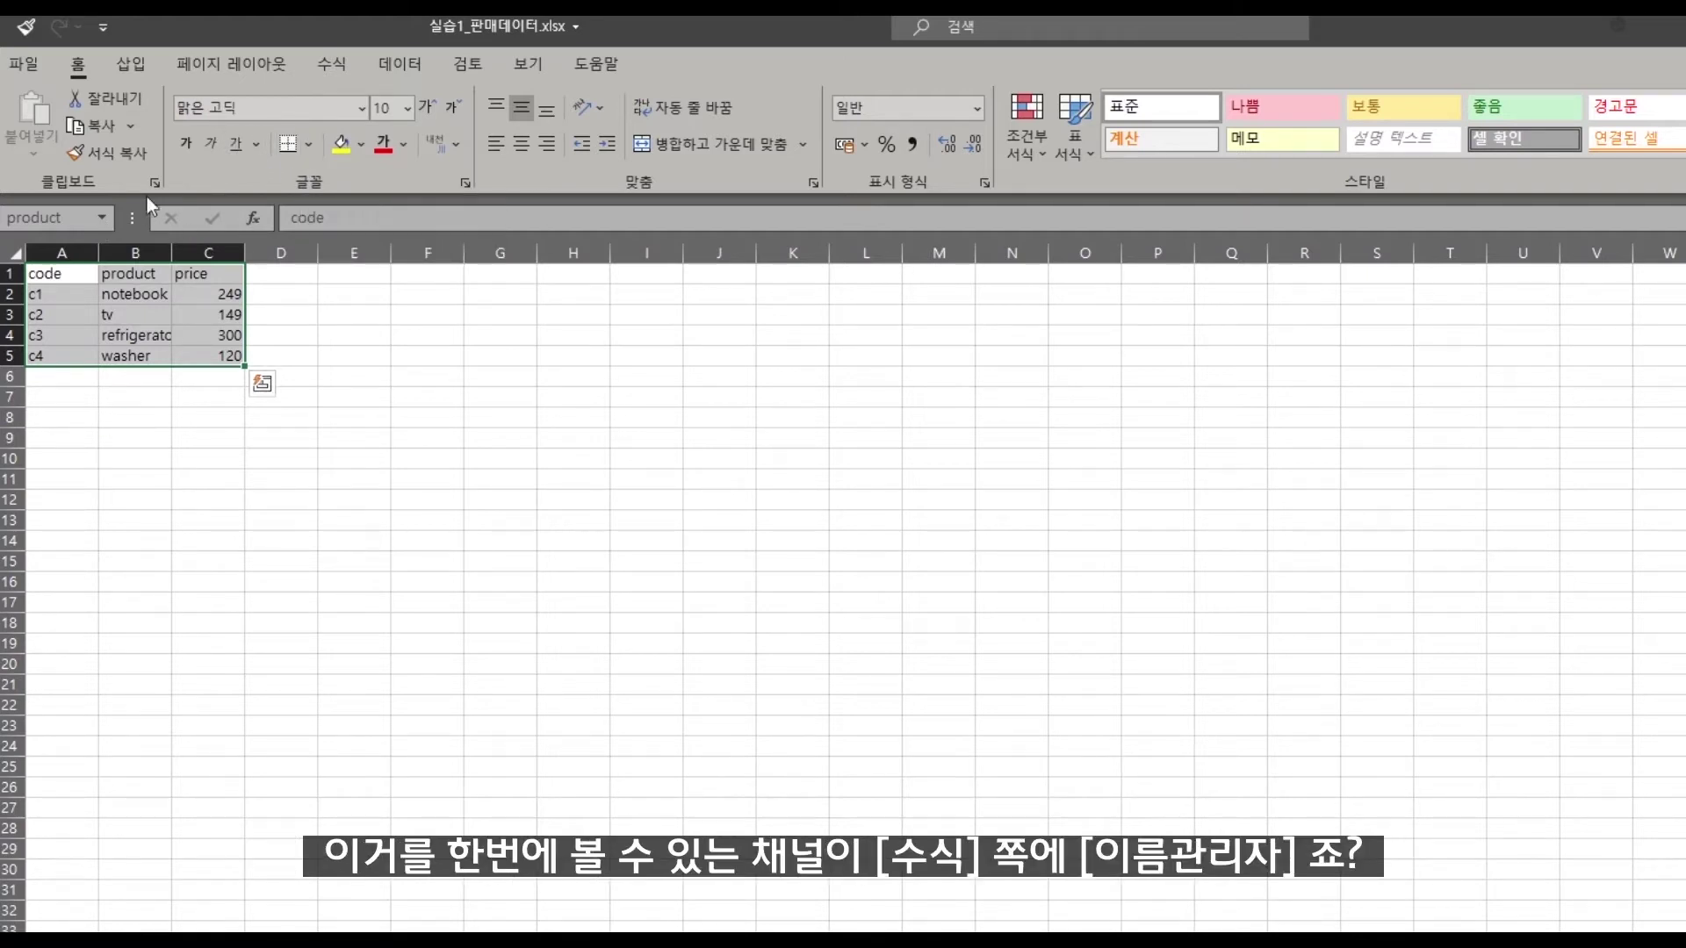
In the Name Manager, change the reference of the name product to =product!$A$1:$C$6
{"action": "left_click", "coordinate": [334, 66]}
{"action": "key", "text": "ctrl+F3"}
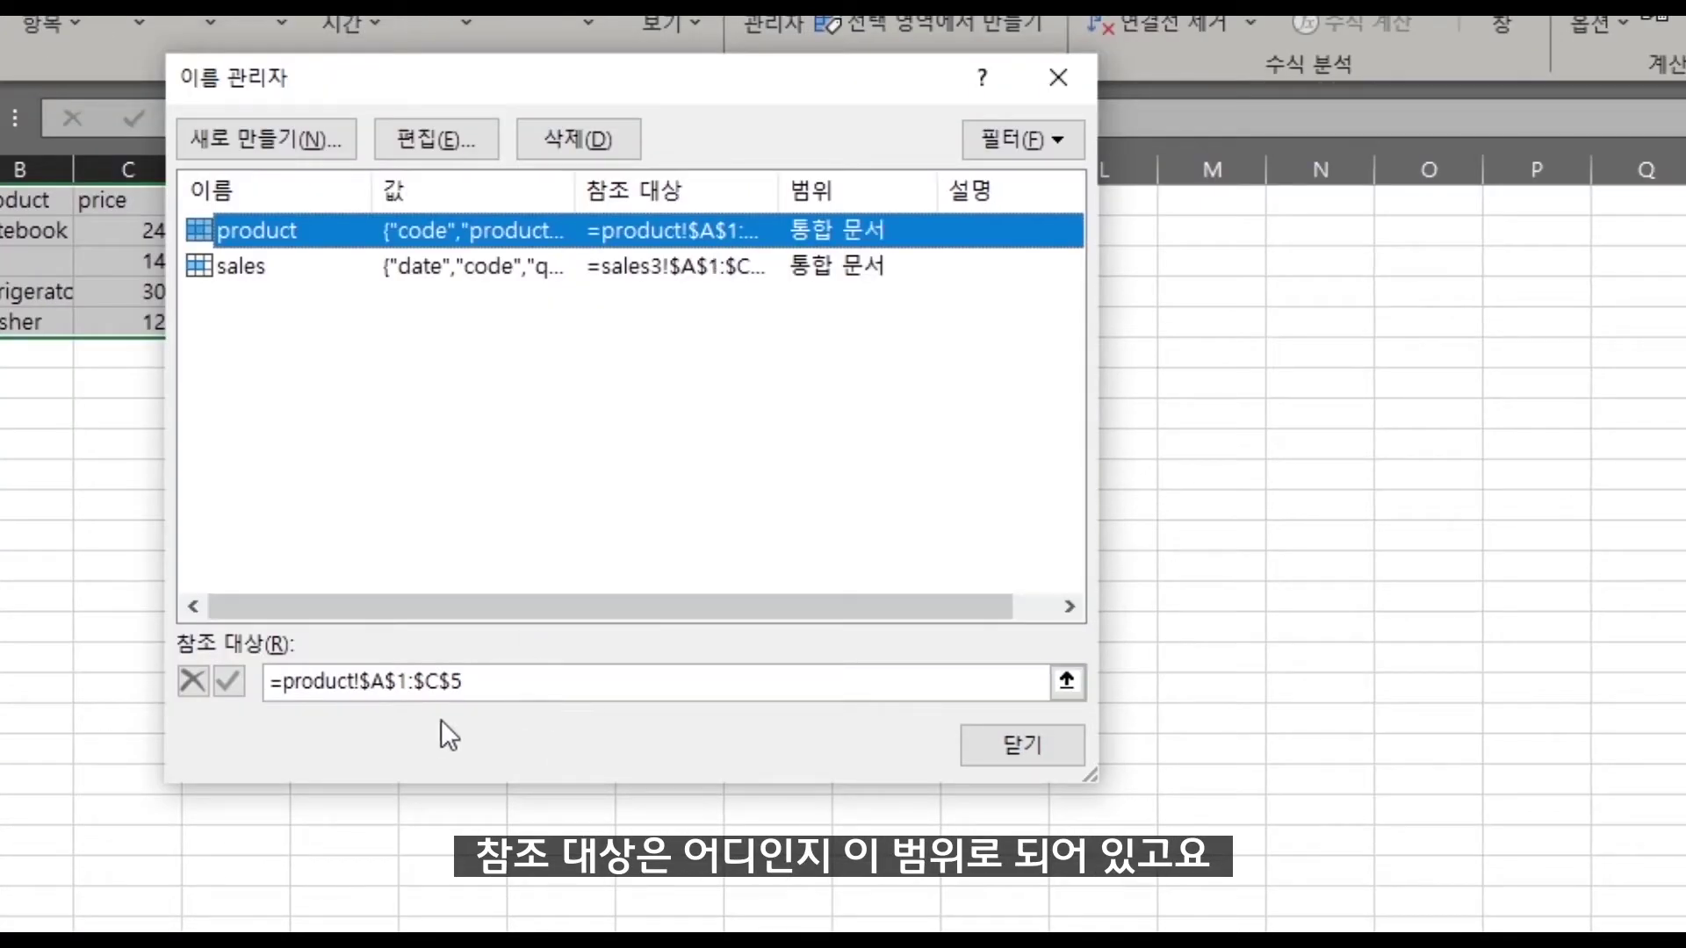
{"action": "left_click", "coordinate": [514, 681]}
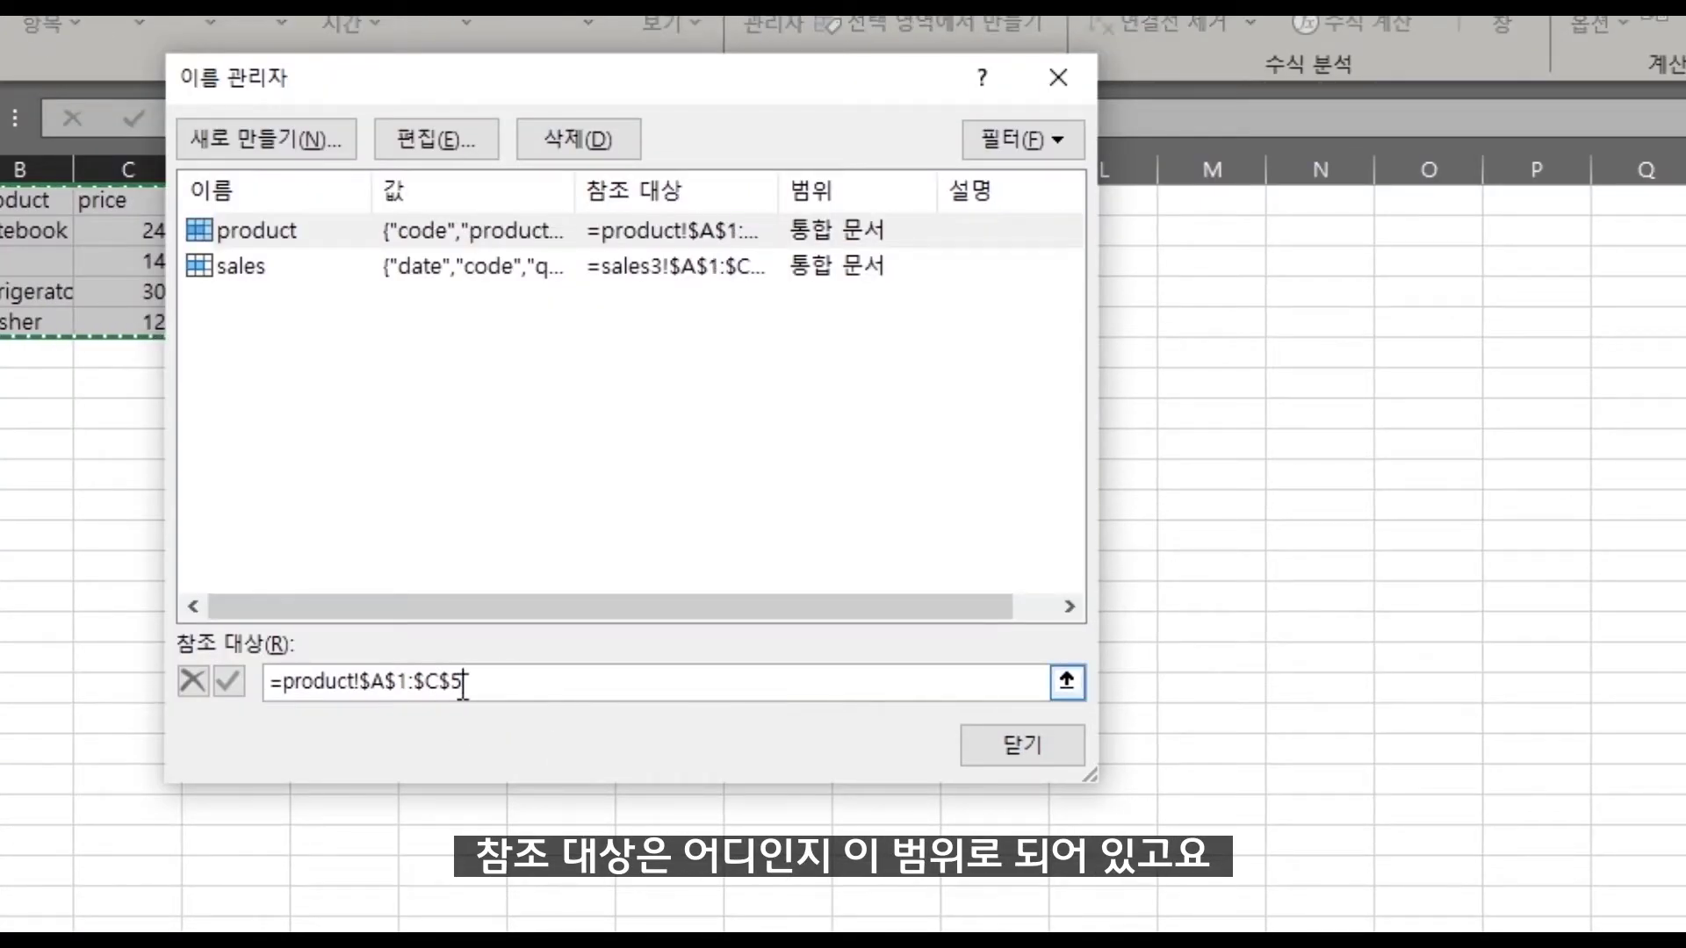
{"action": "left_click_drag", "start_coordinate": [462, 684], "coordinate": [451, 684]}
{"action": "type", "text": "6"}
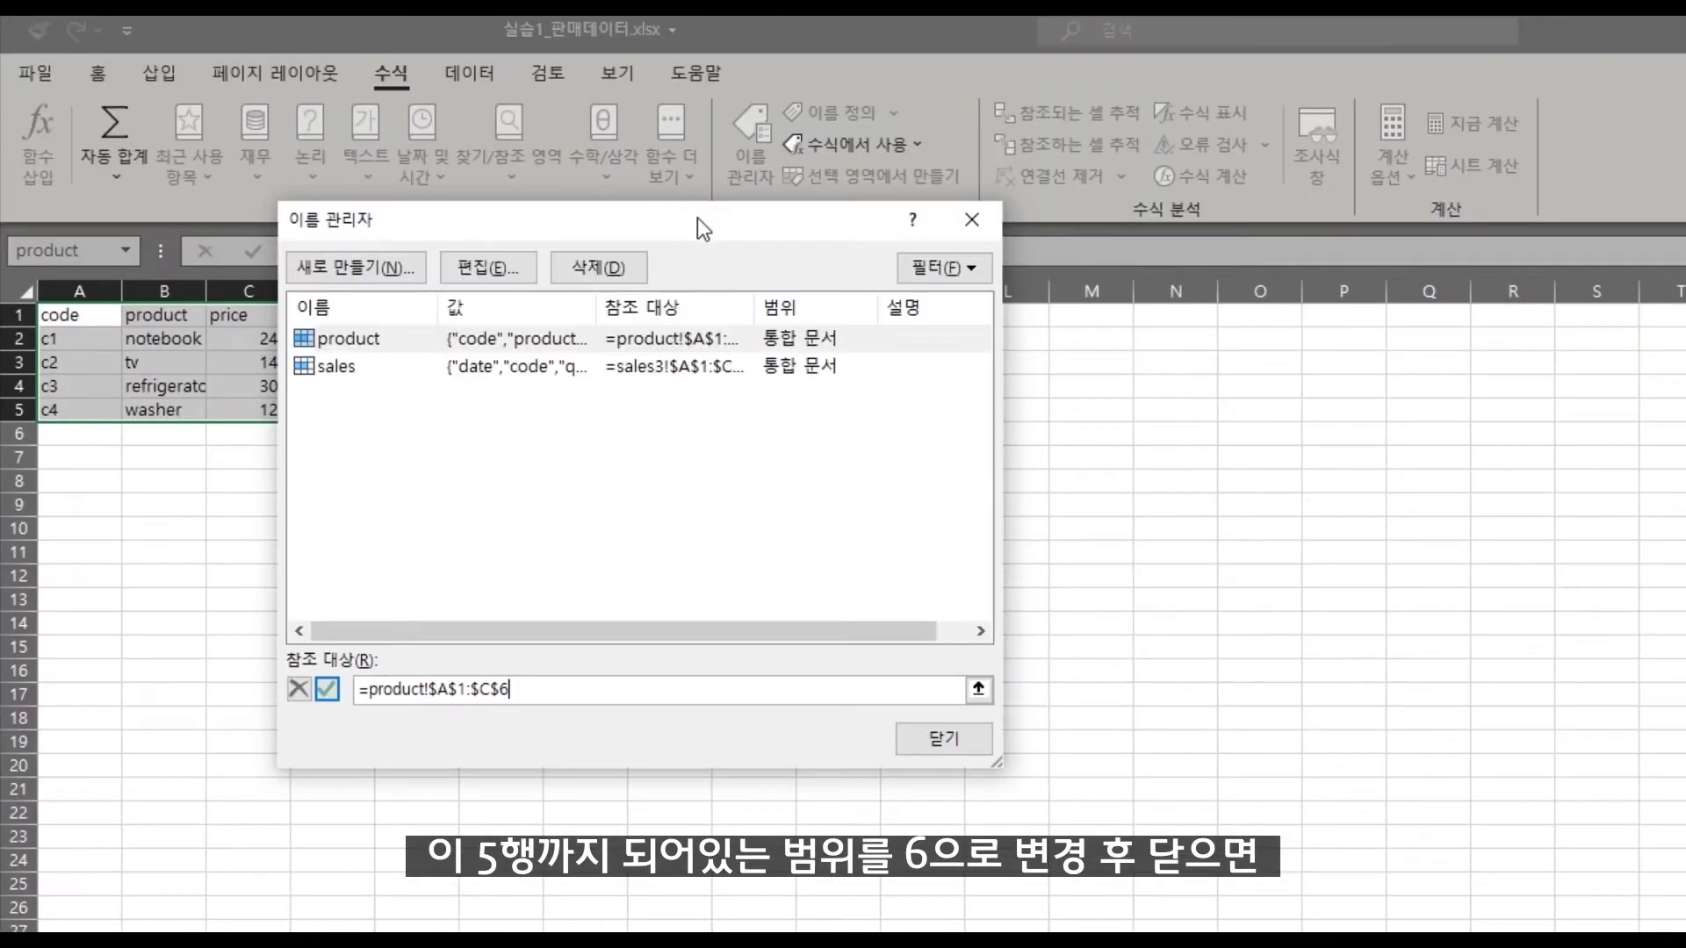
{"action": "left_click_drag", "start_coordinate": [706, 74], "coordinate": [1430, 57]}
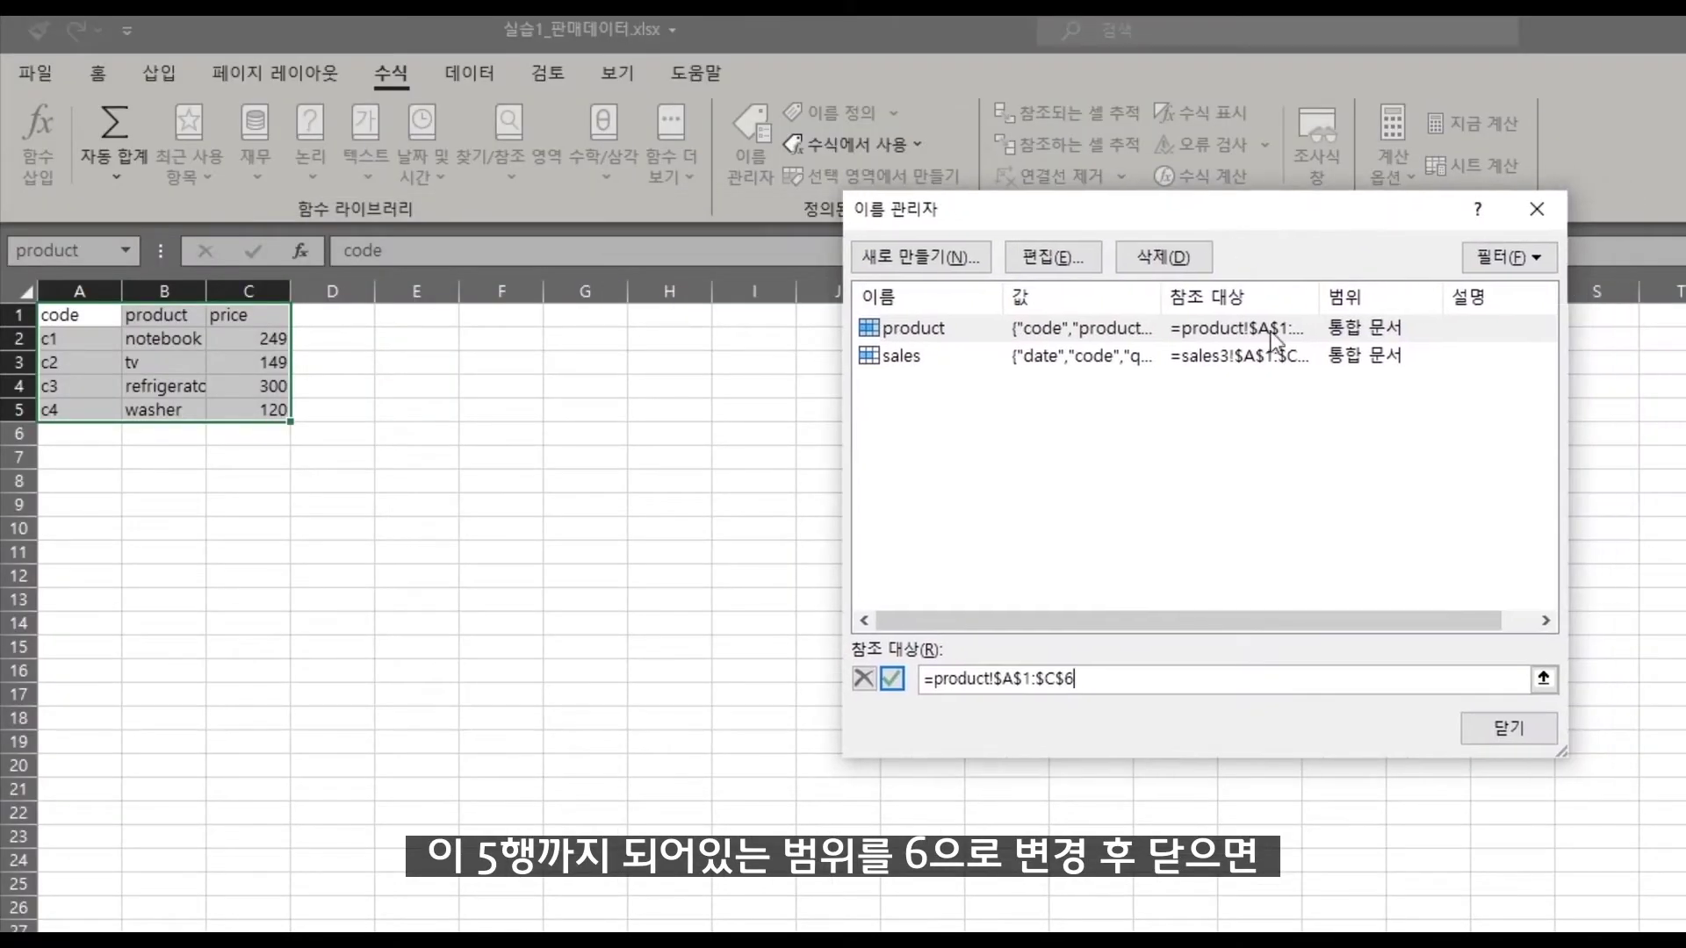
{"action": "left_click", "coordinate": [1490, 730]}
{"action": "left_click", "coordinate": [1215, 798]}
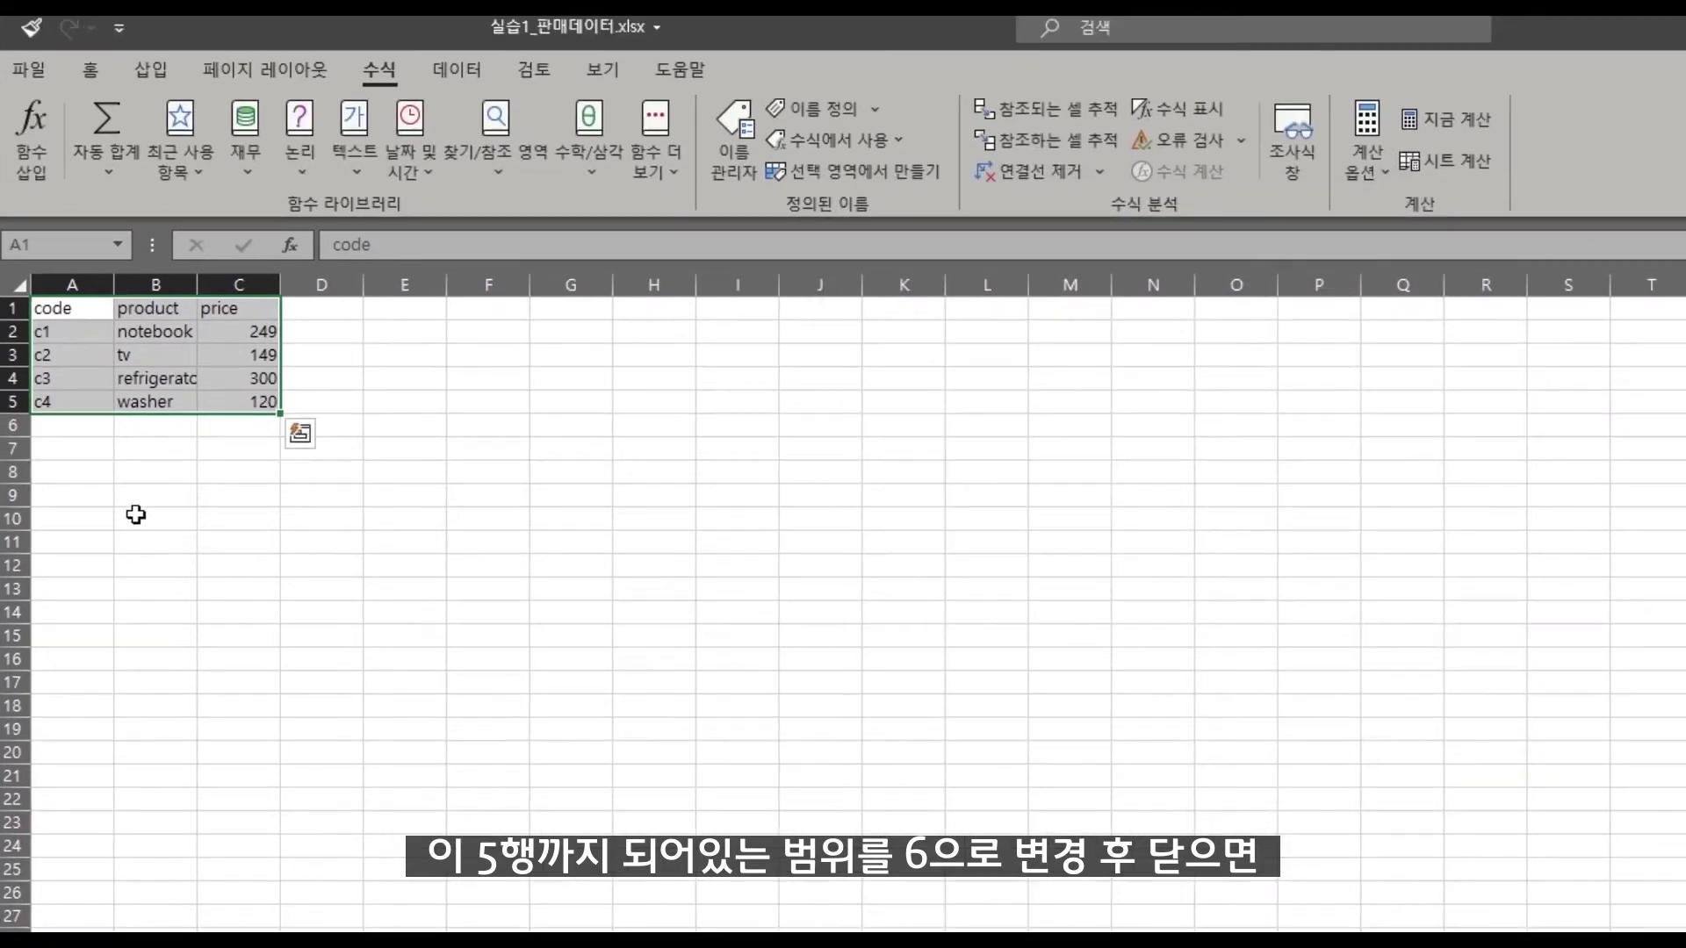
Go to the named range product to check its extent, and return to cell A1
{"action": "left_click", "coordinate": [170, 360]}
{"action": "left_click", "coordinate": [118, 245]}
{"action": "left_click", "coordinate": [79, 276]}
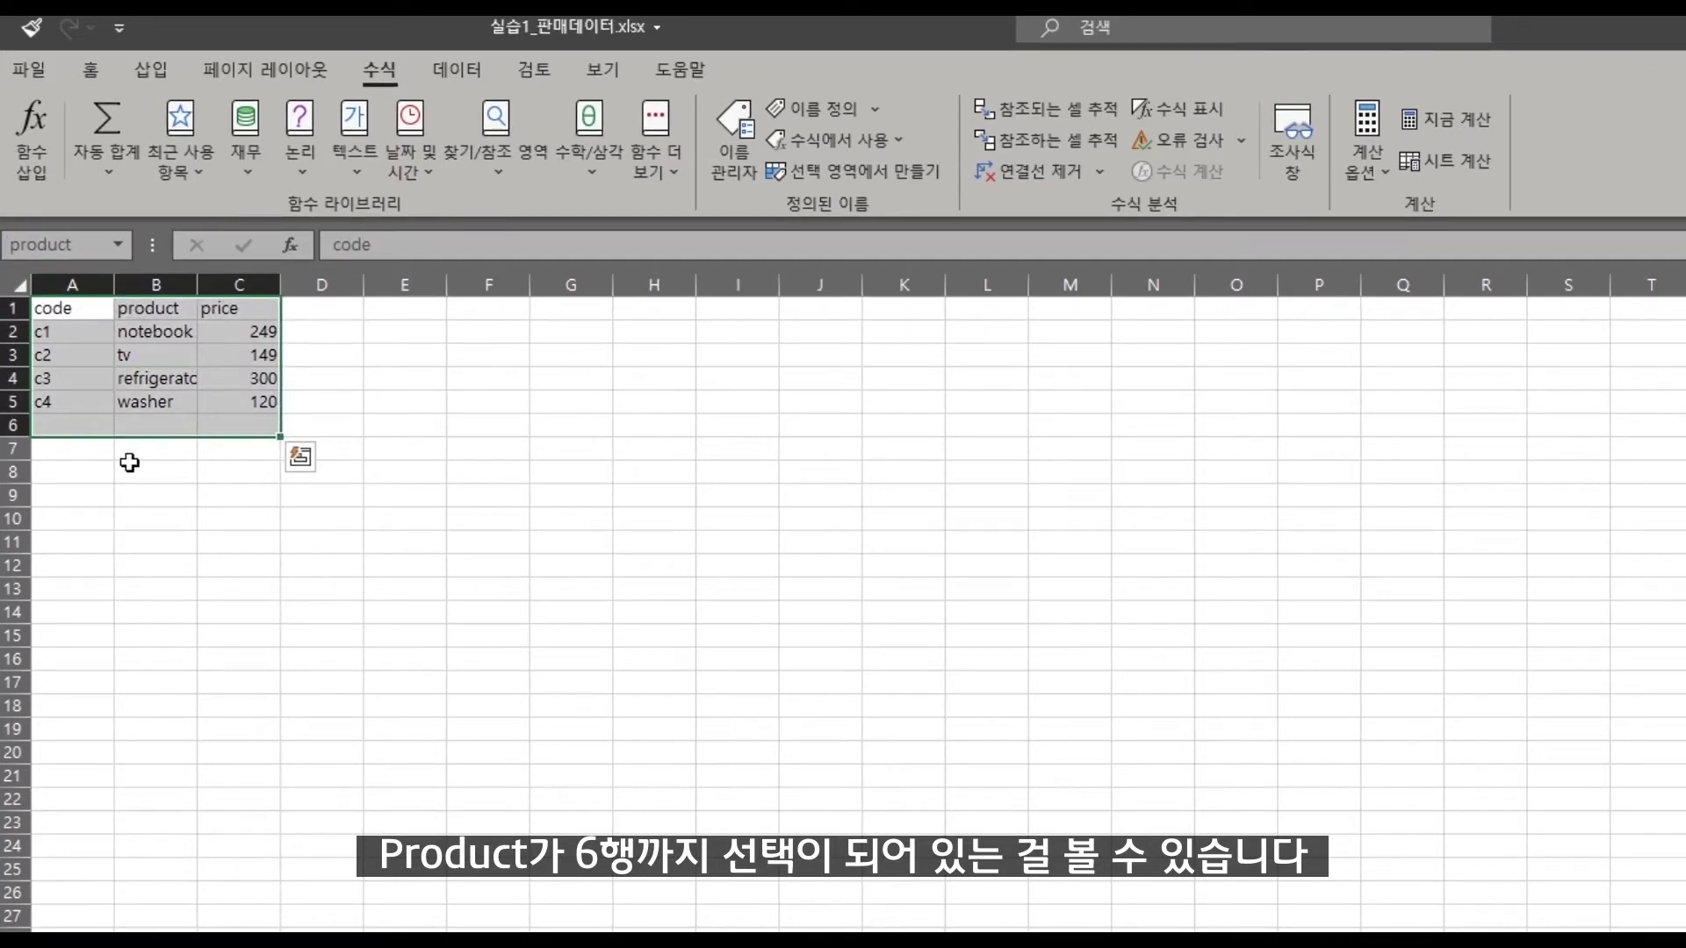
{"action": "left_click", "coordinate": [67, 308]}
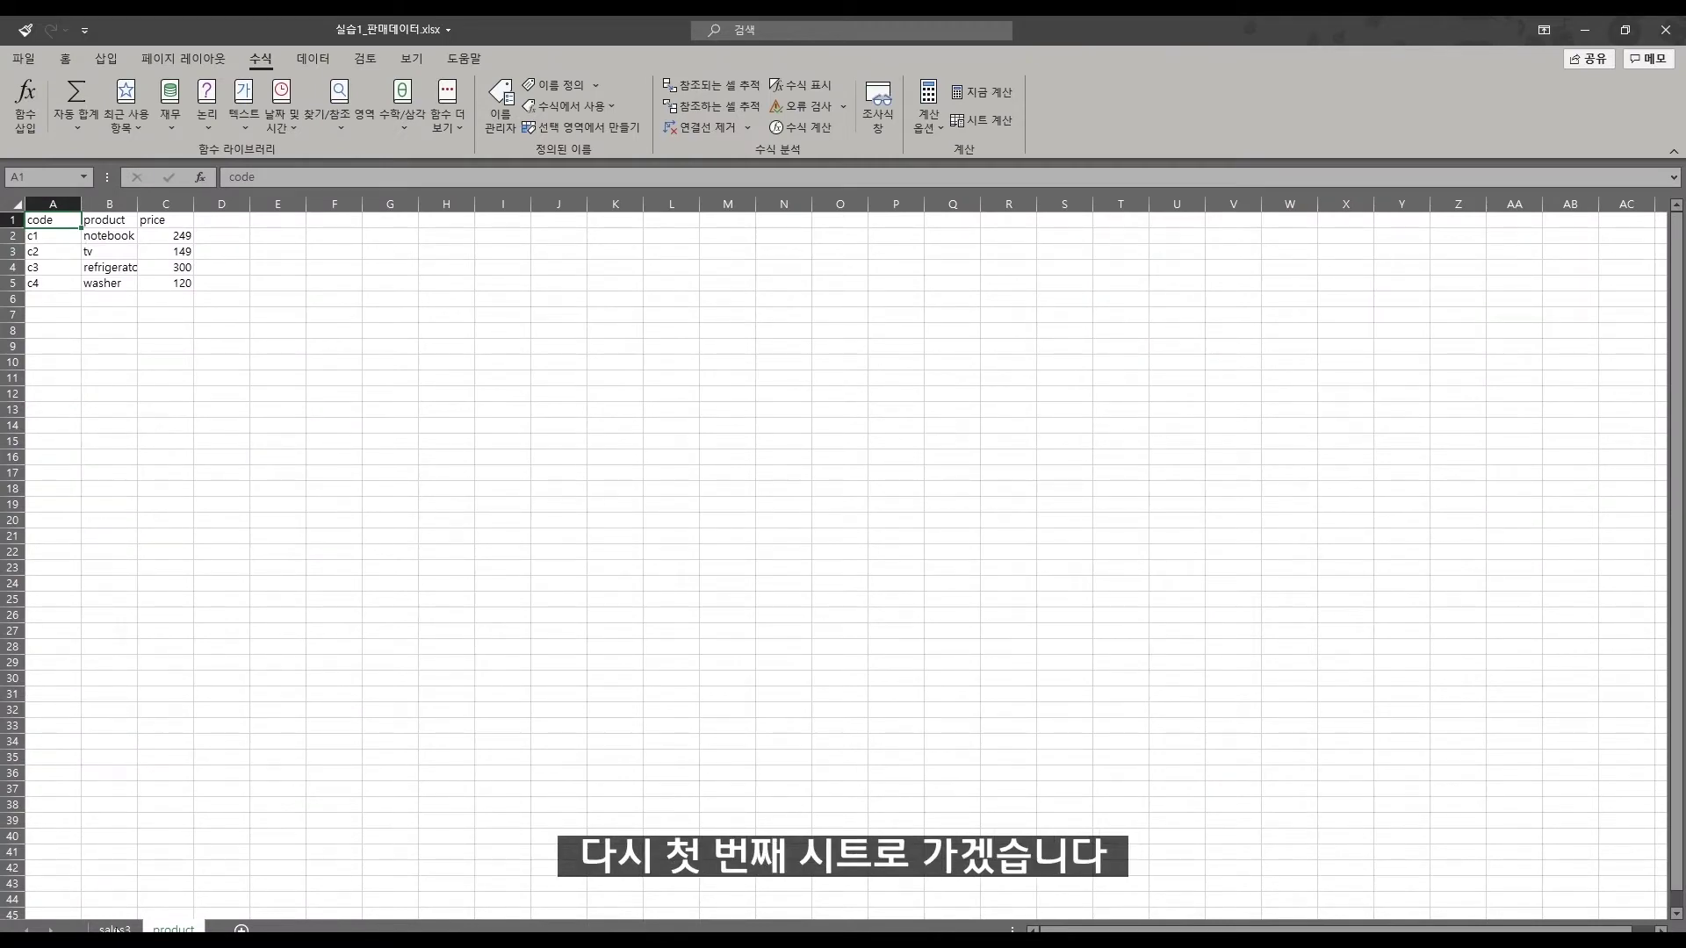
Switch to the sales3 sheet and examine the named range by selecting A1:C29
{"action": "left_click", "coordinate": [114, 929]}
{"action": "left_click", "coordinate": [176, 396]}
{"action": "left_click", "coordinate": [123, 236]}
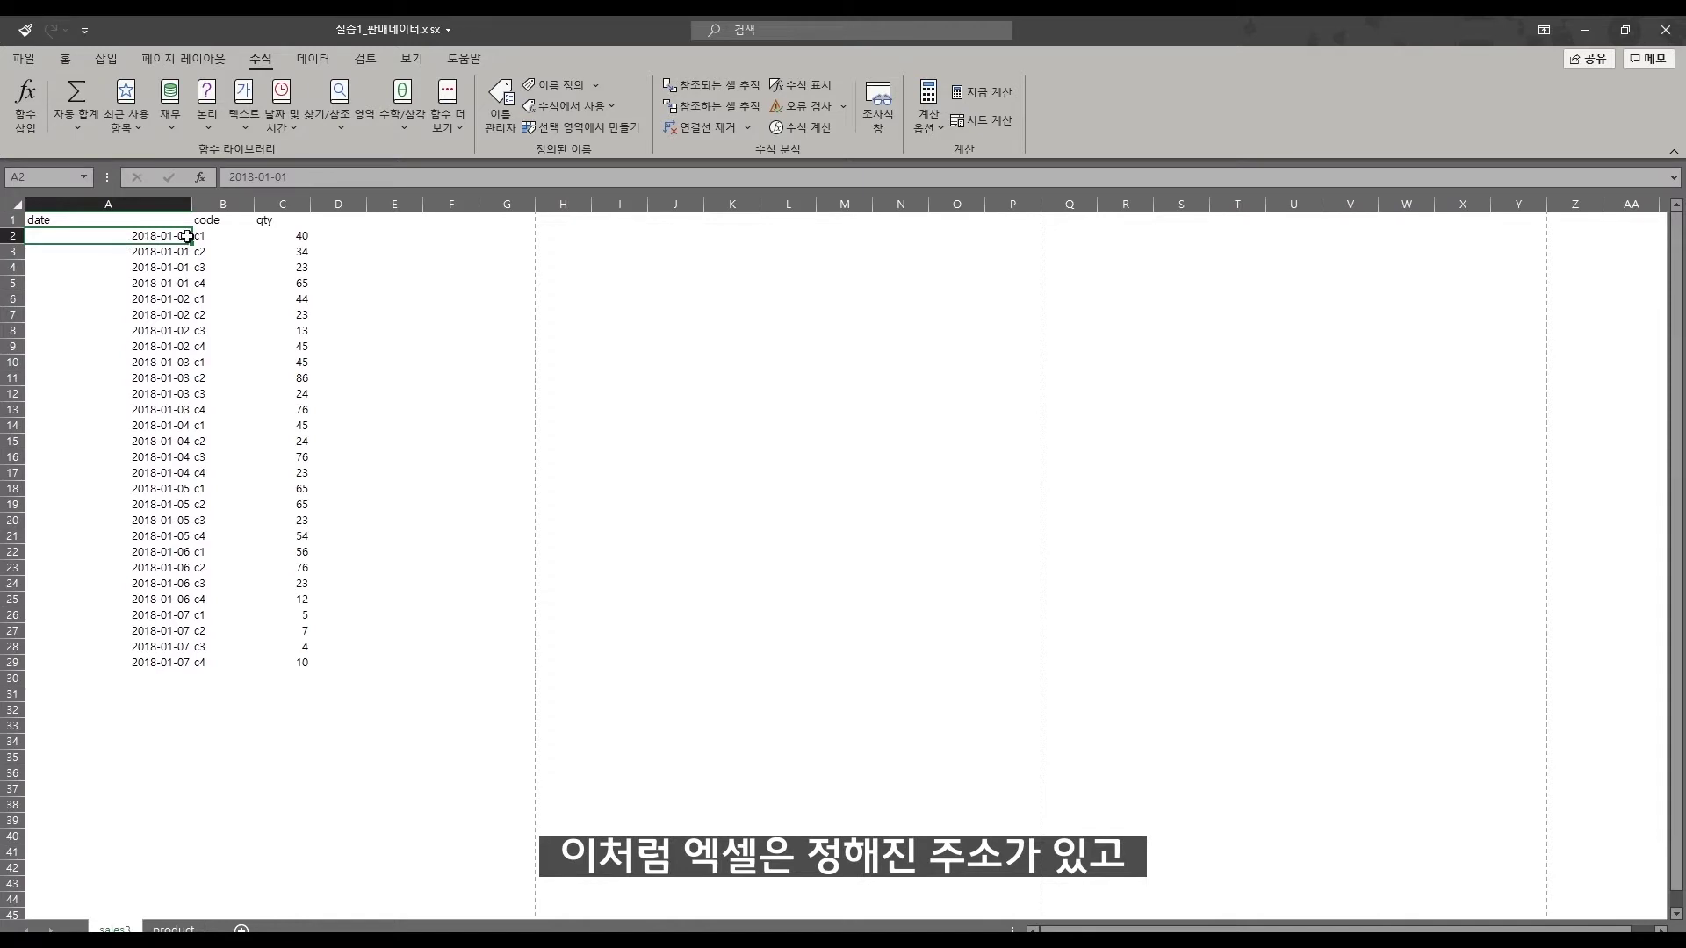
{"action": "left_click_drag", "start_coordinate": [119, 220], "coordinate": [268, 659]}
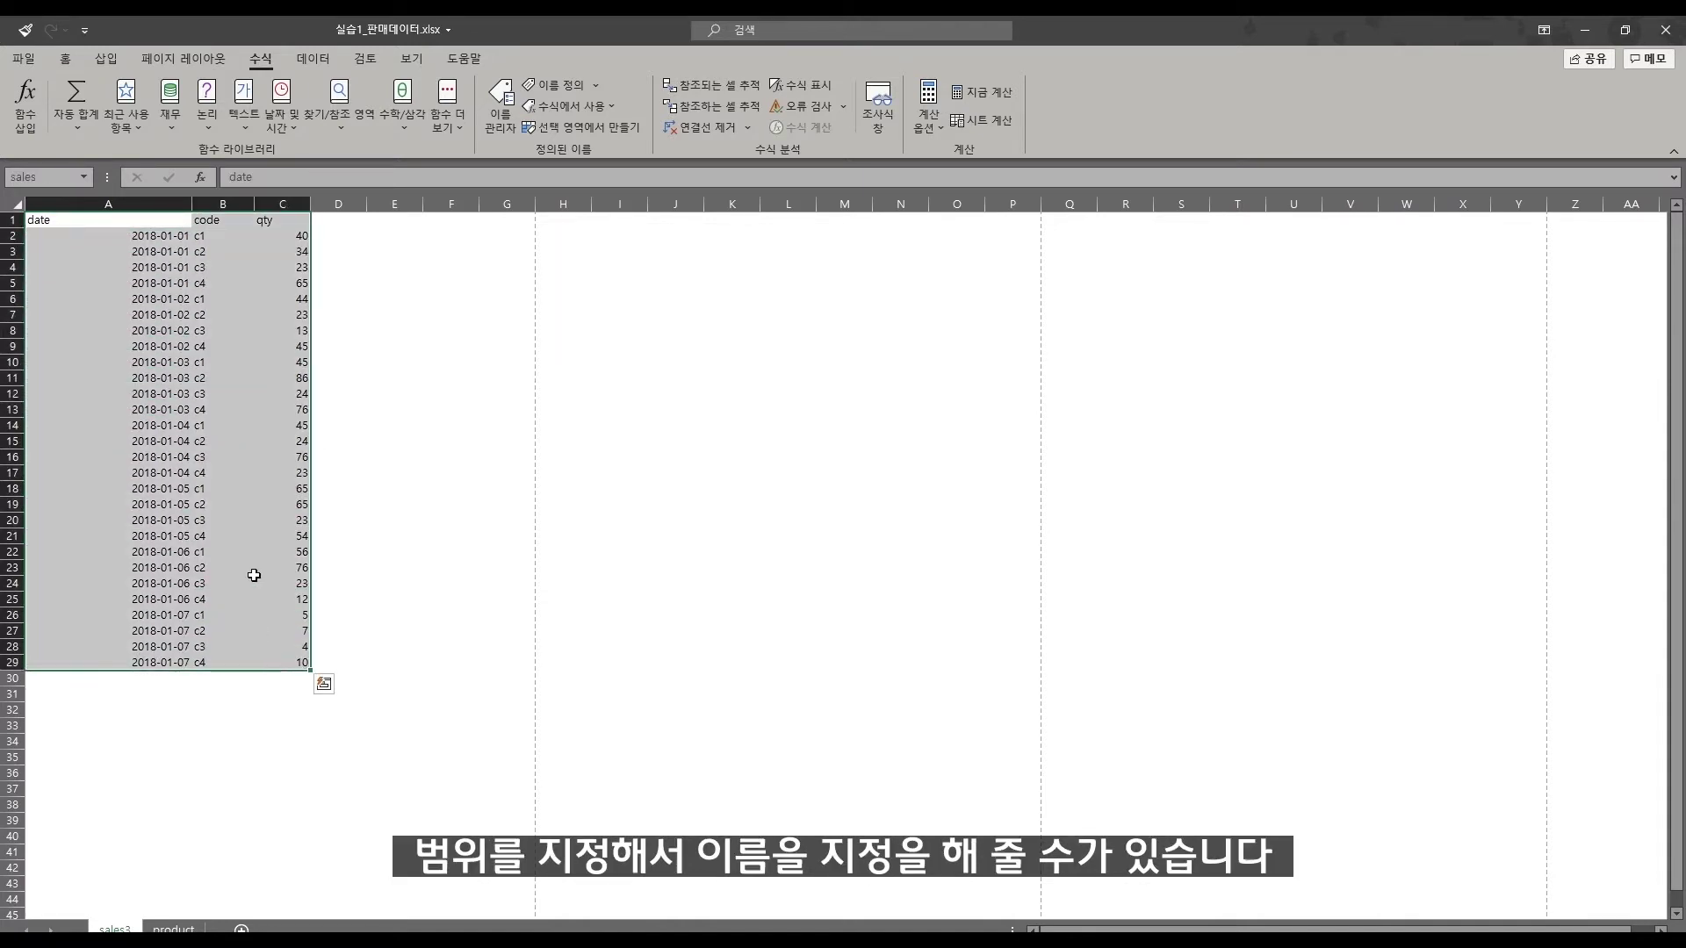
{"action": "left_click", "coordinate": [281, 568]}
Enter the formula =A1 in cell E1 of the sales3 sheet
{"action": "left_click", "coordinate": [407, 222]}
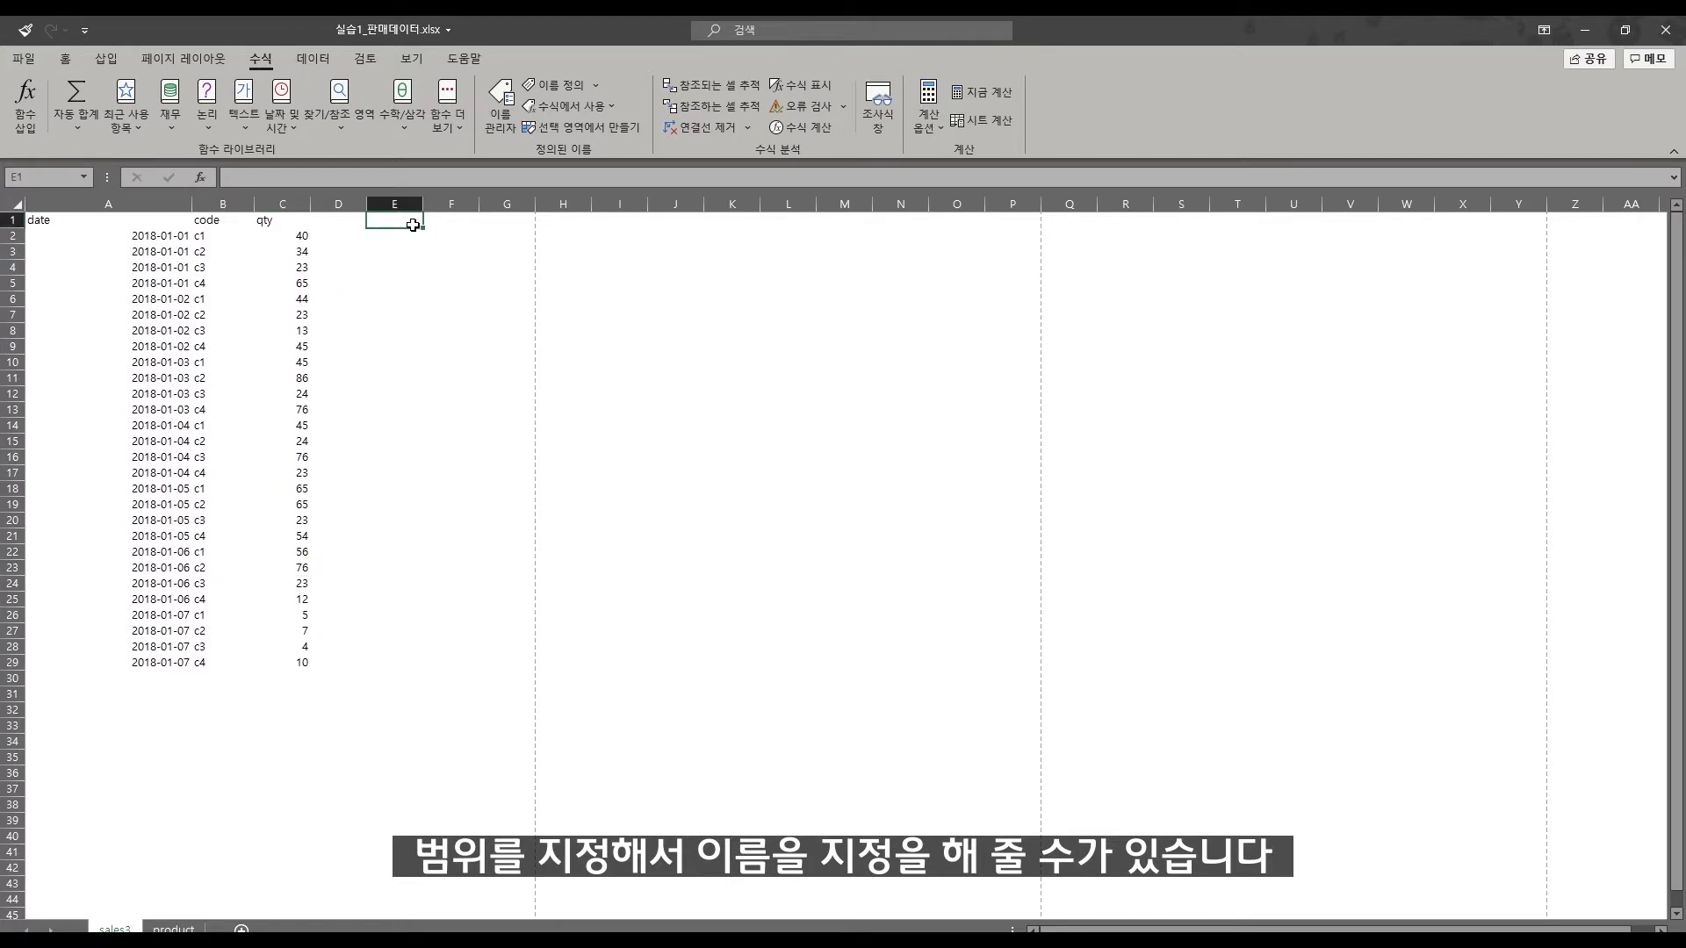
{"action": "type", "text": "="}
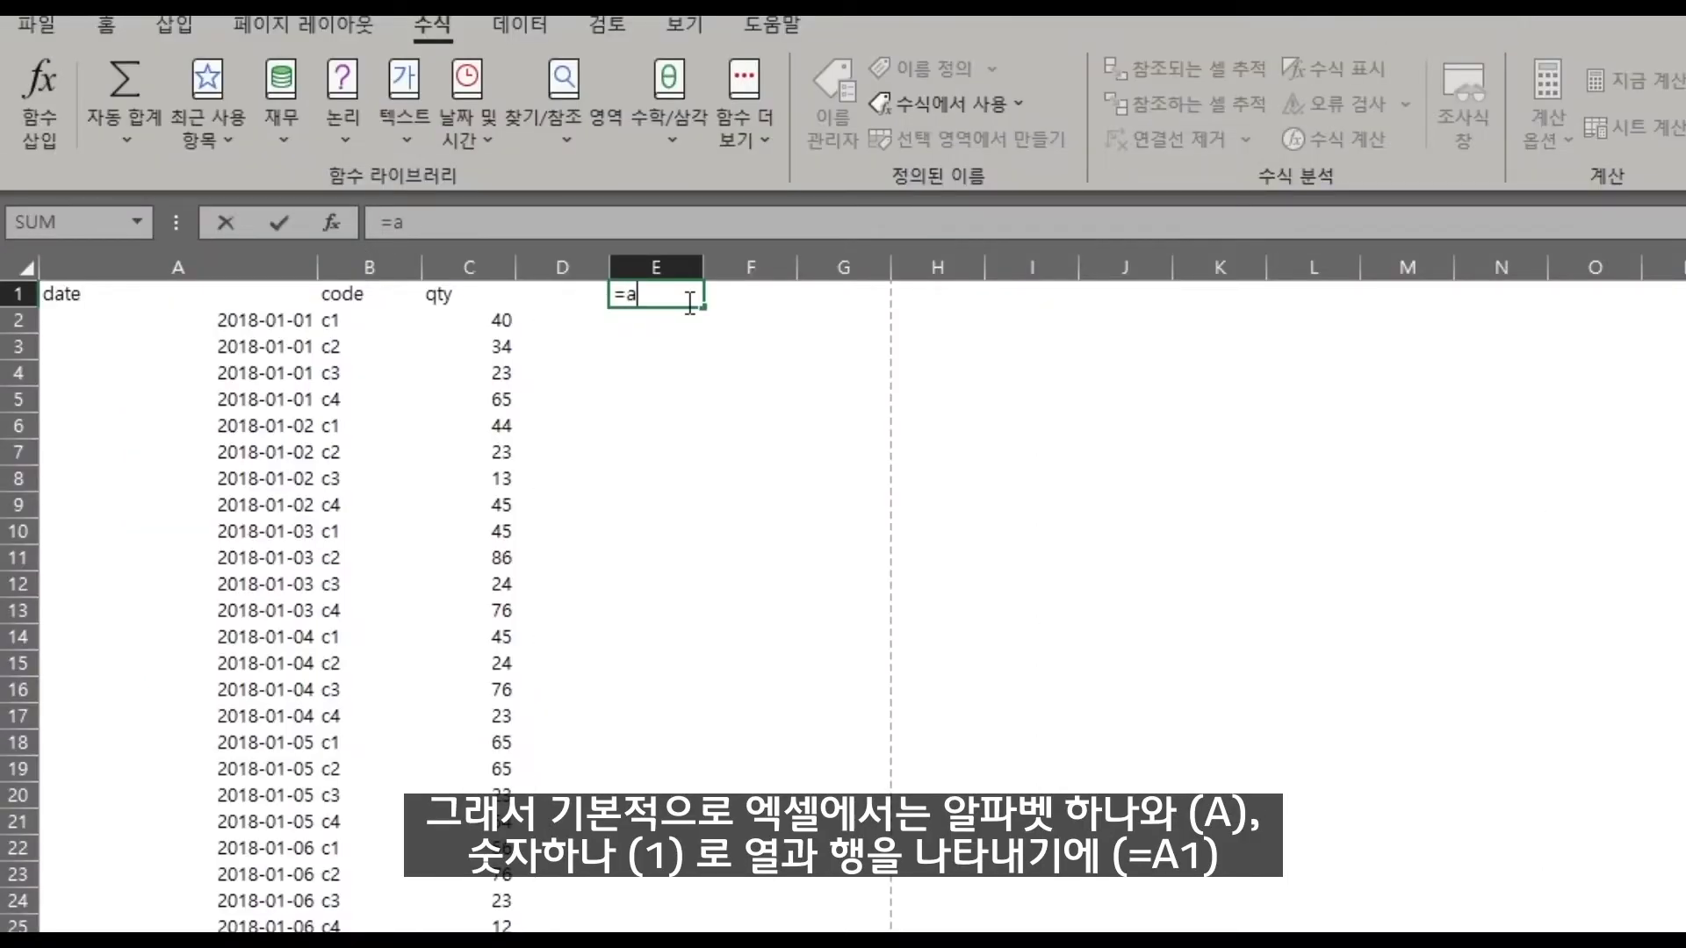
{"action": "type", "text": "a1"}
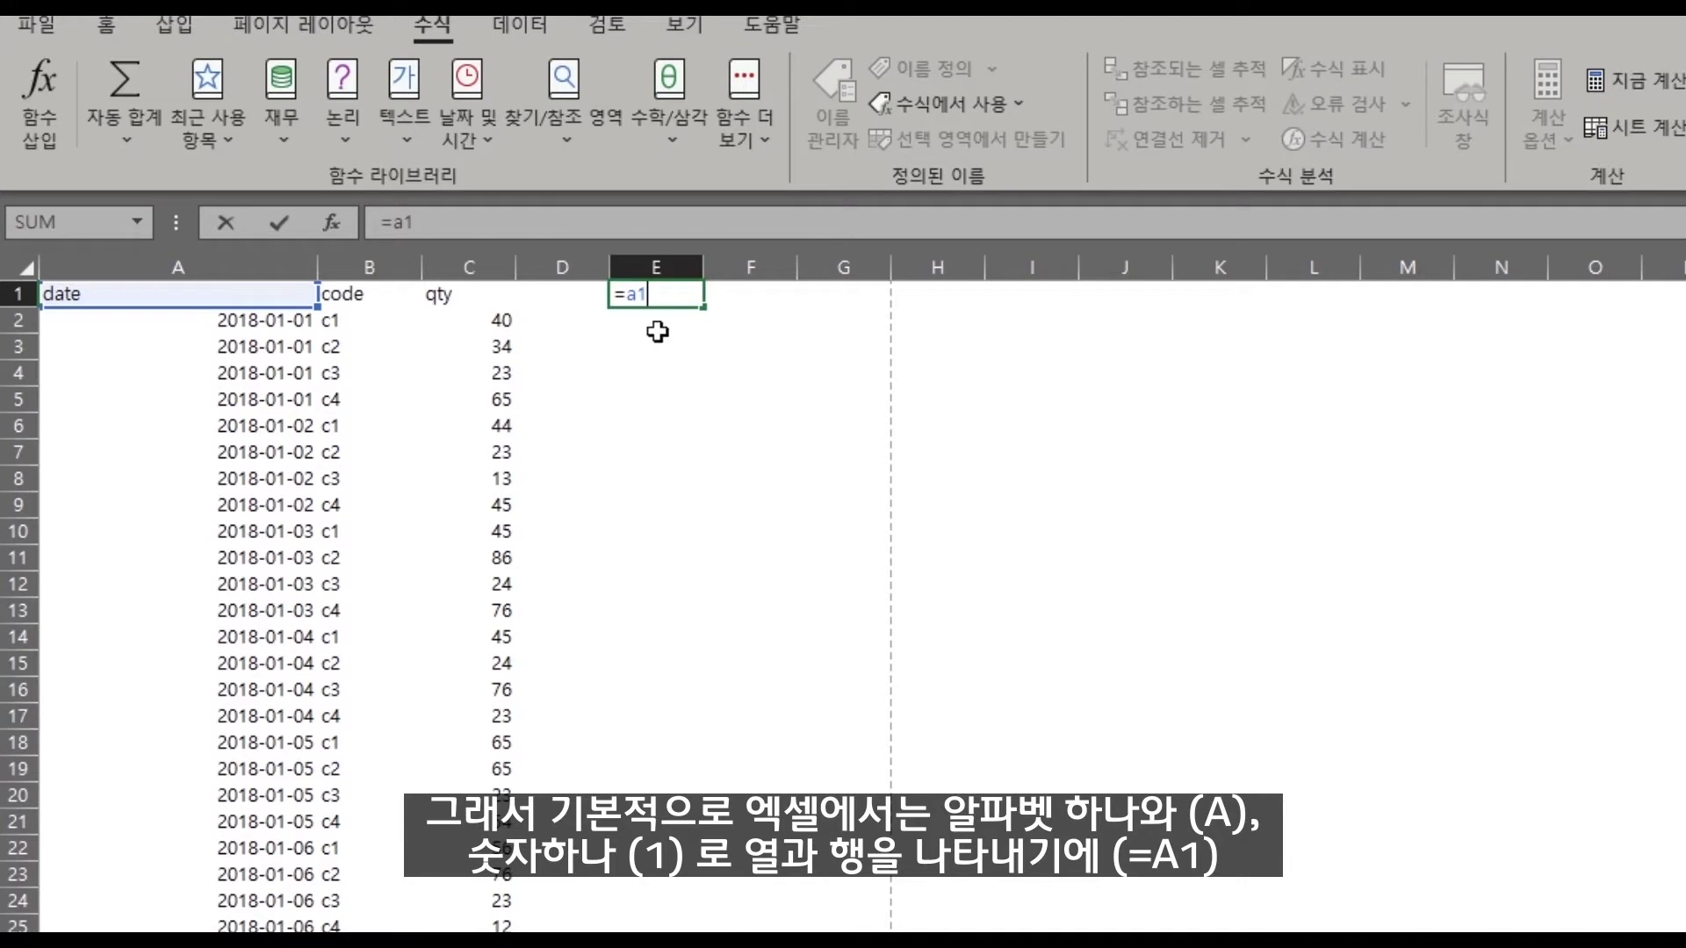
{"action": "key", "text": "Return"}
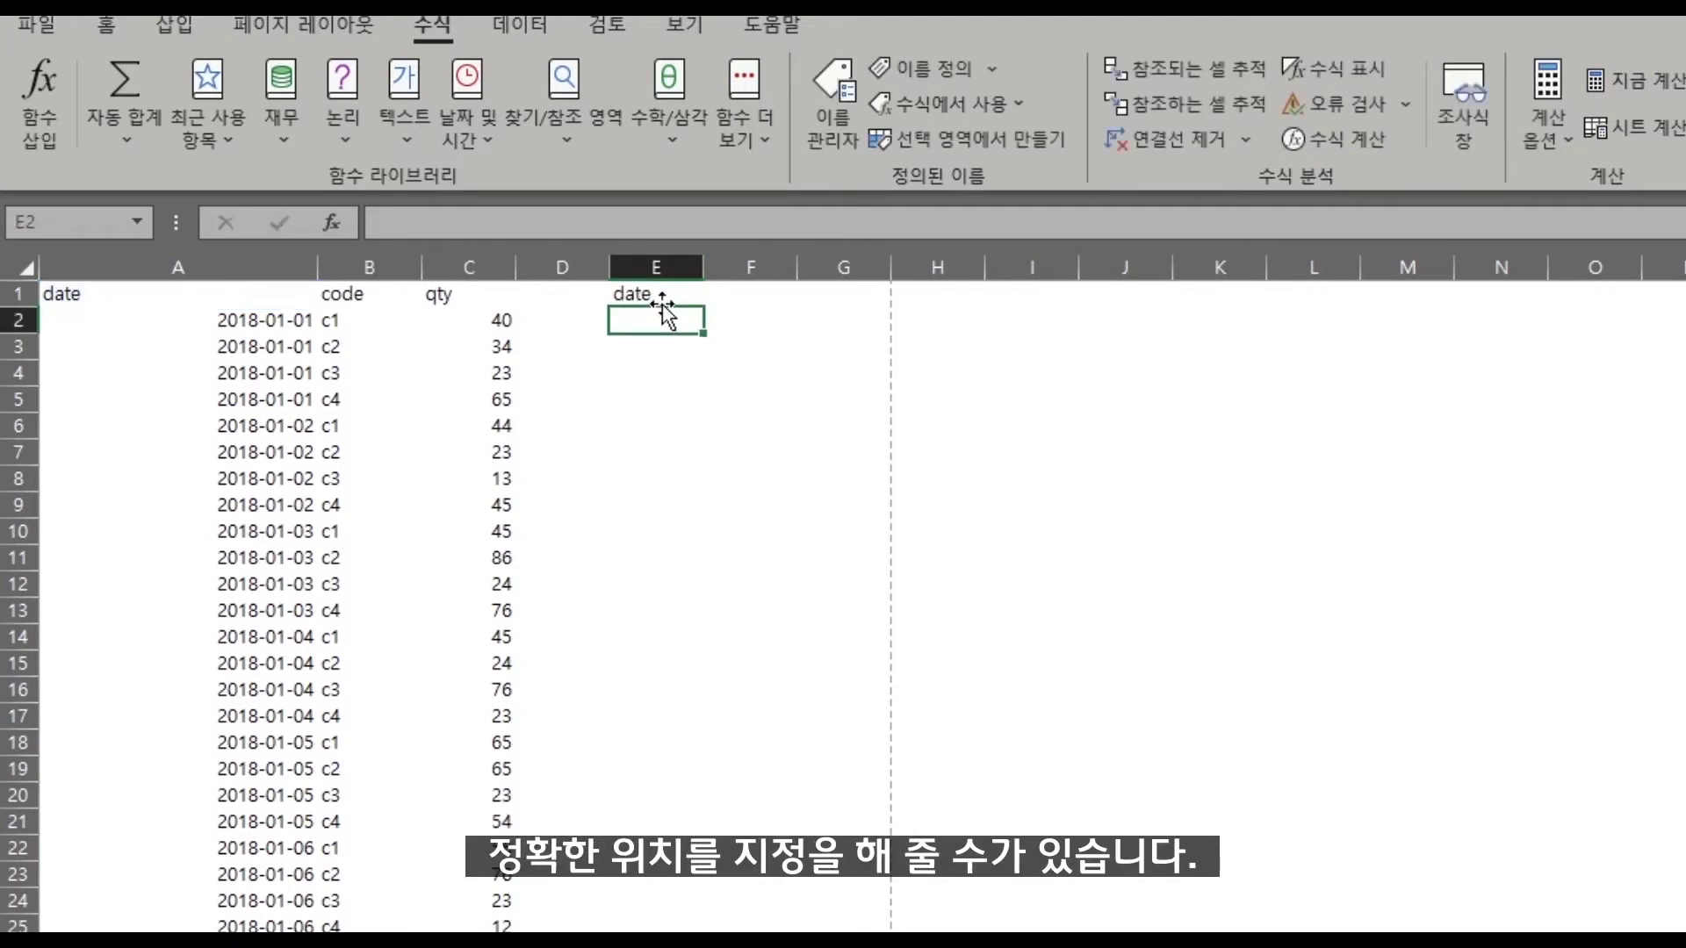
Try extending the reference in cell E1 to the range =A1:B3
{"action": "left_click", "coordinate": [674, 286]}
{"action": "left_click", "coordinate": [477, 221]}
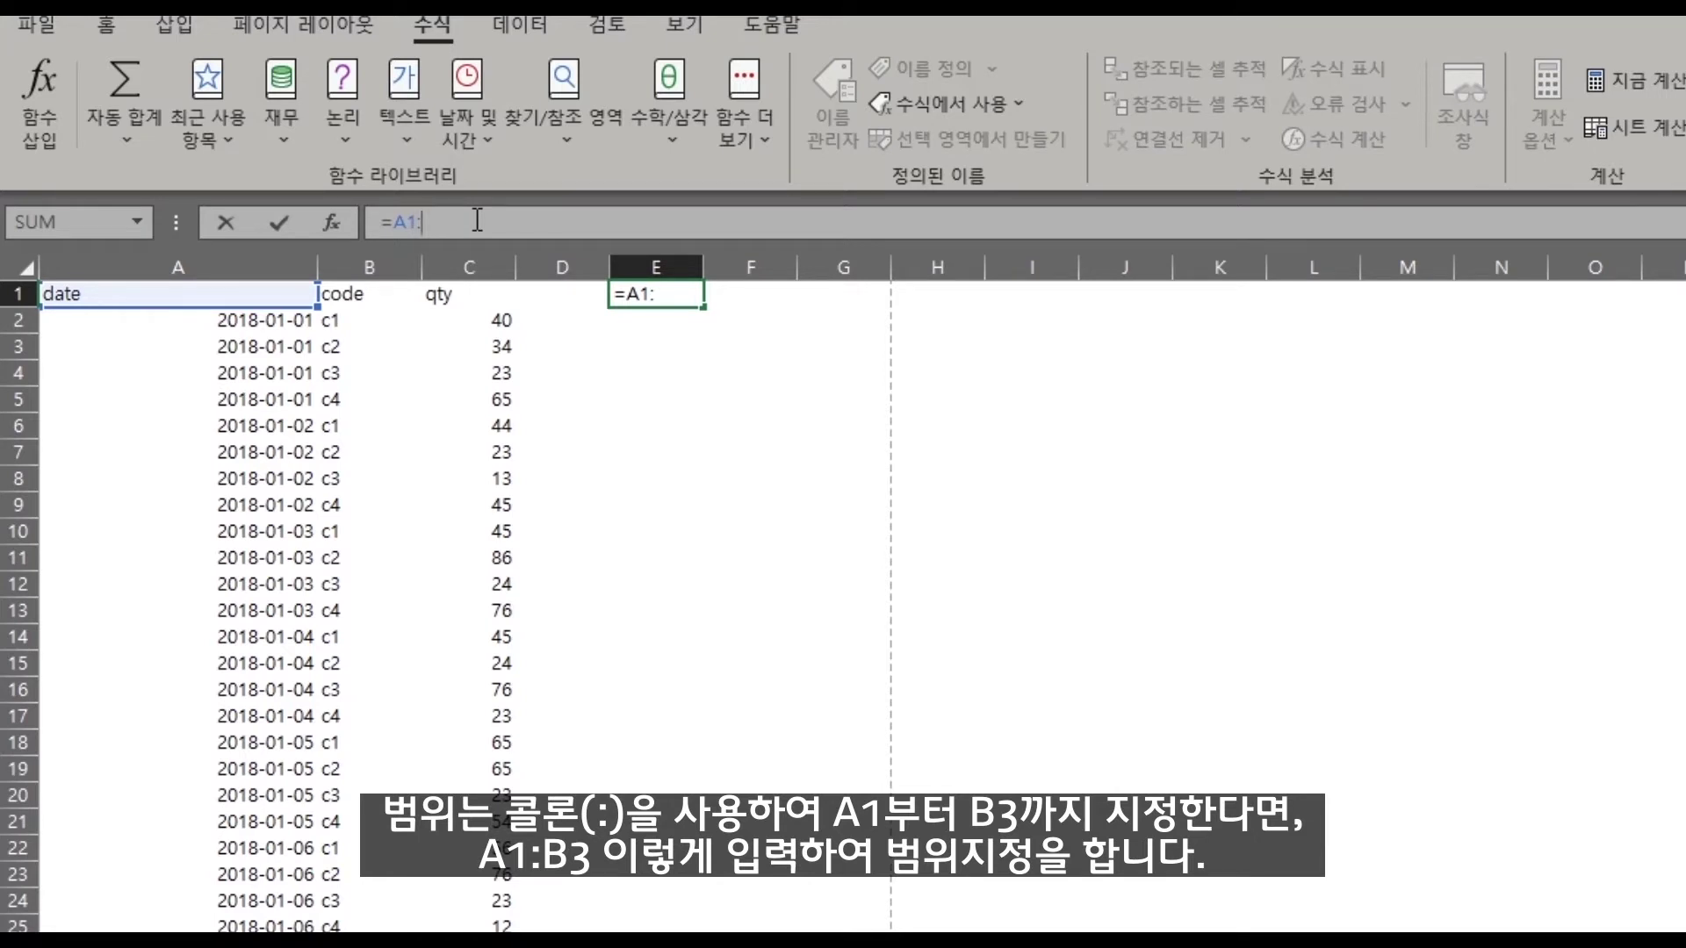
{"action": "type", "text": ":b"}
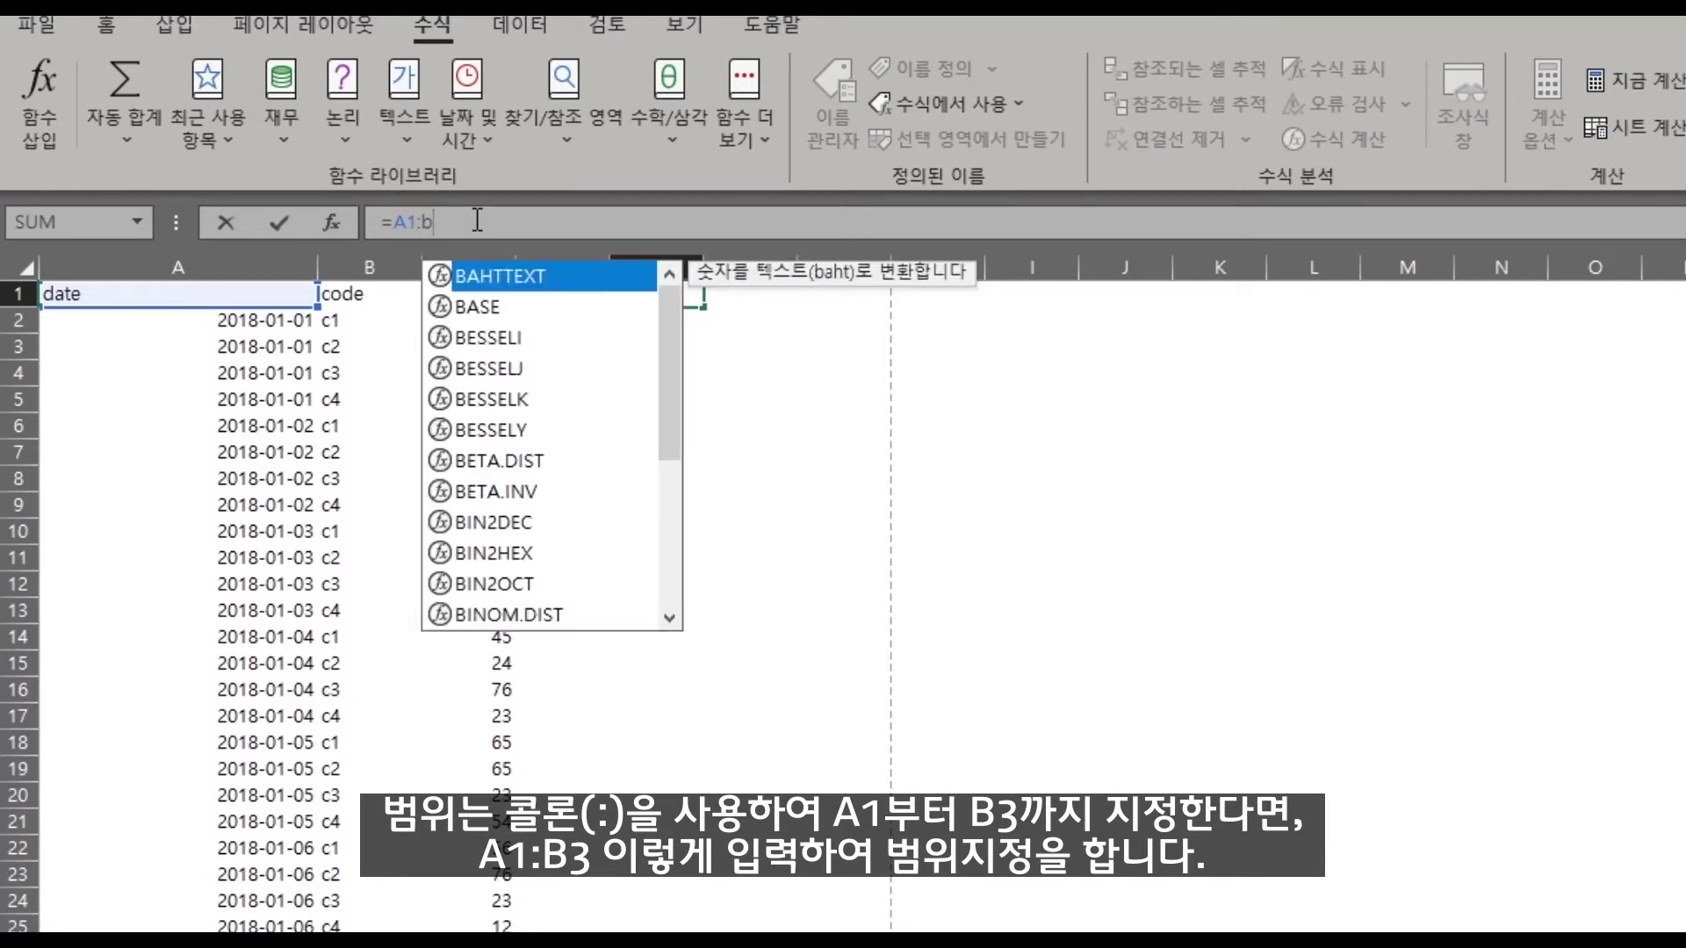
{"action": "type", "text": "3"}
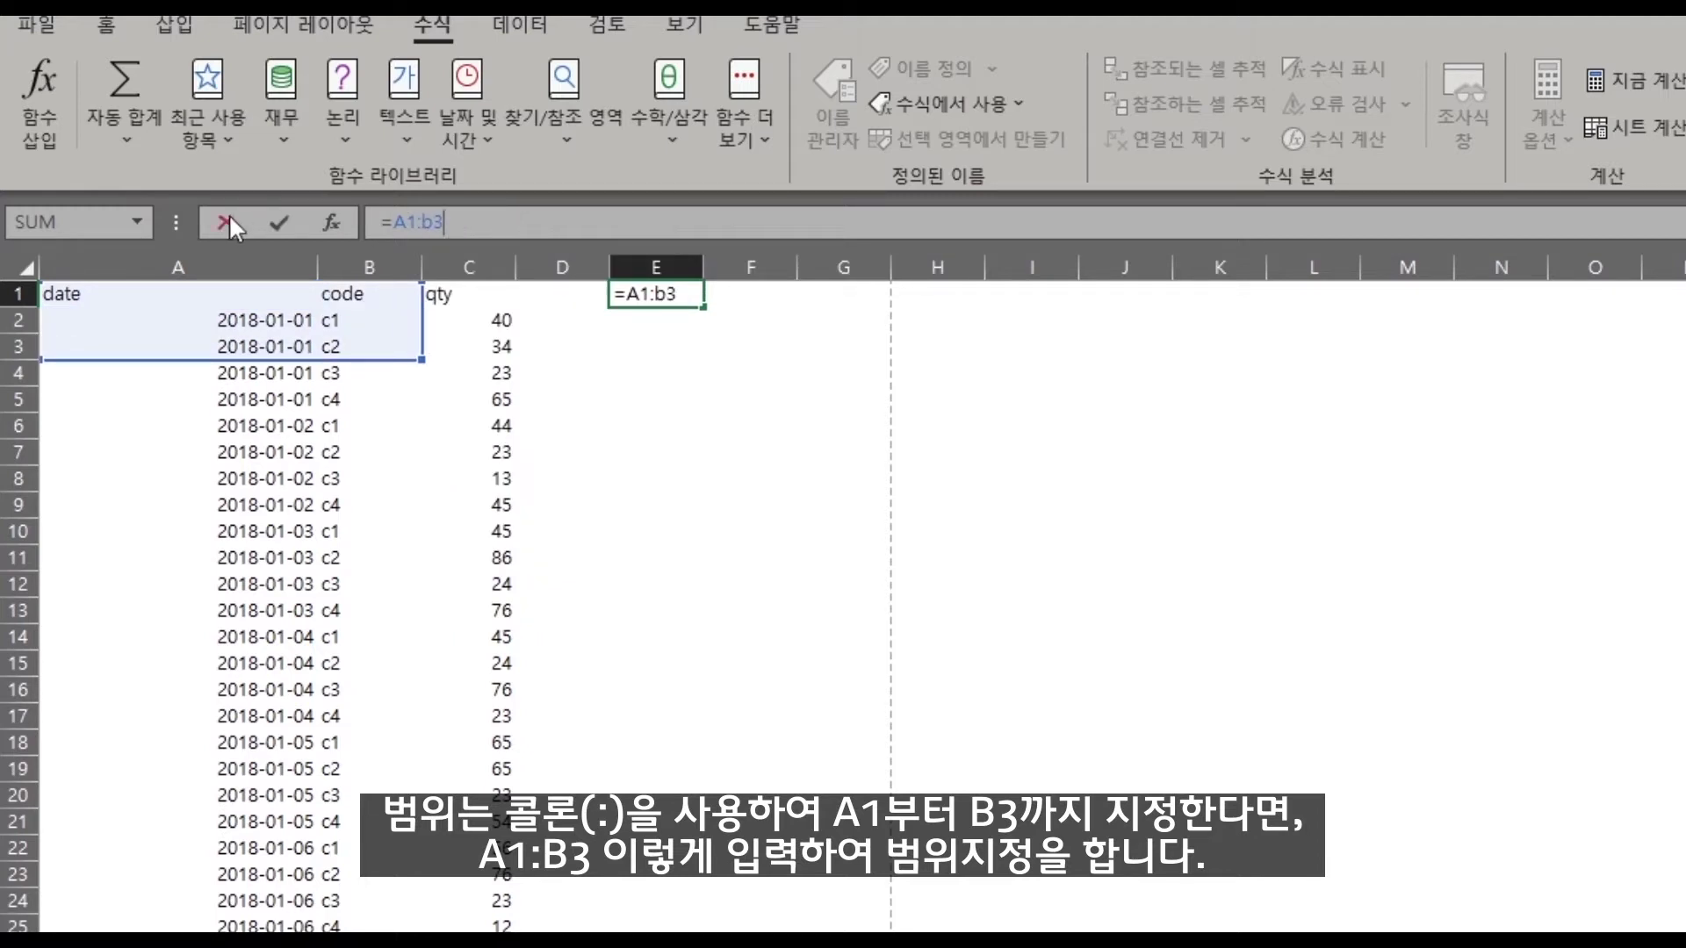
{"action": "key", "text": "Escape"}
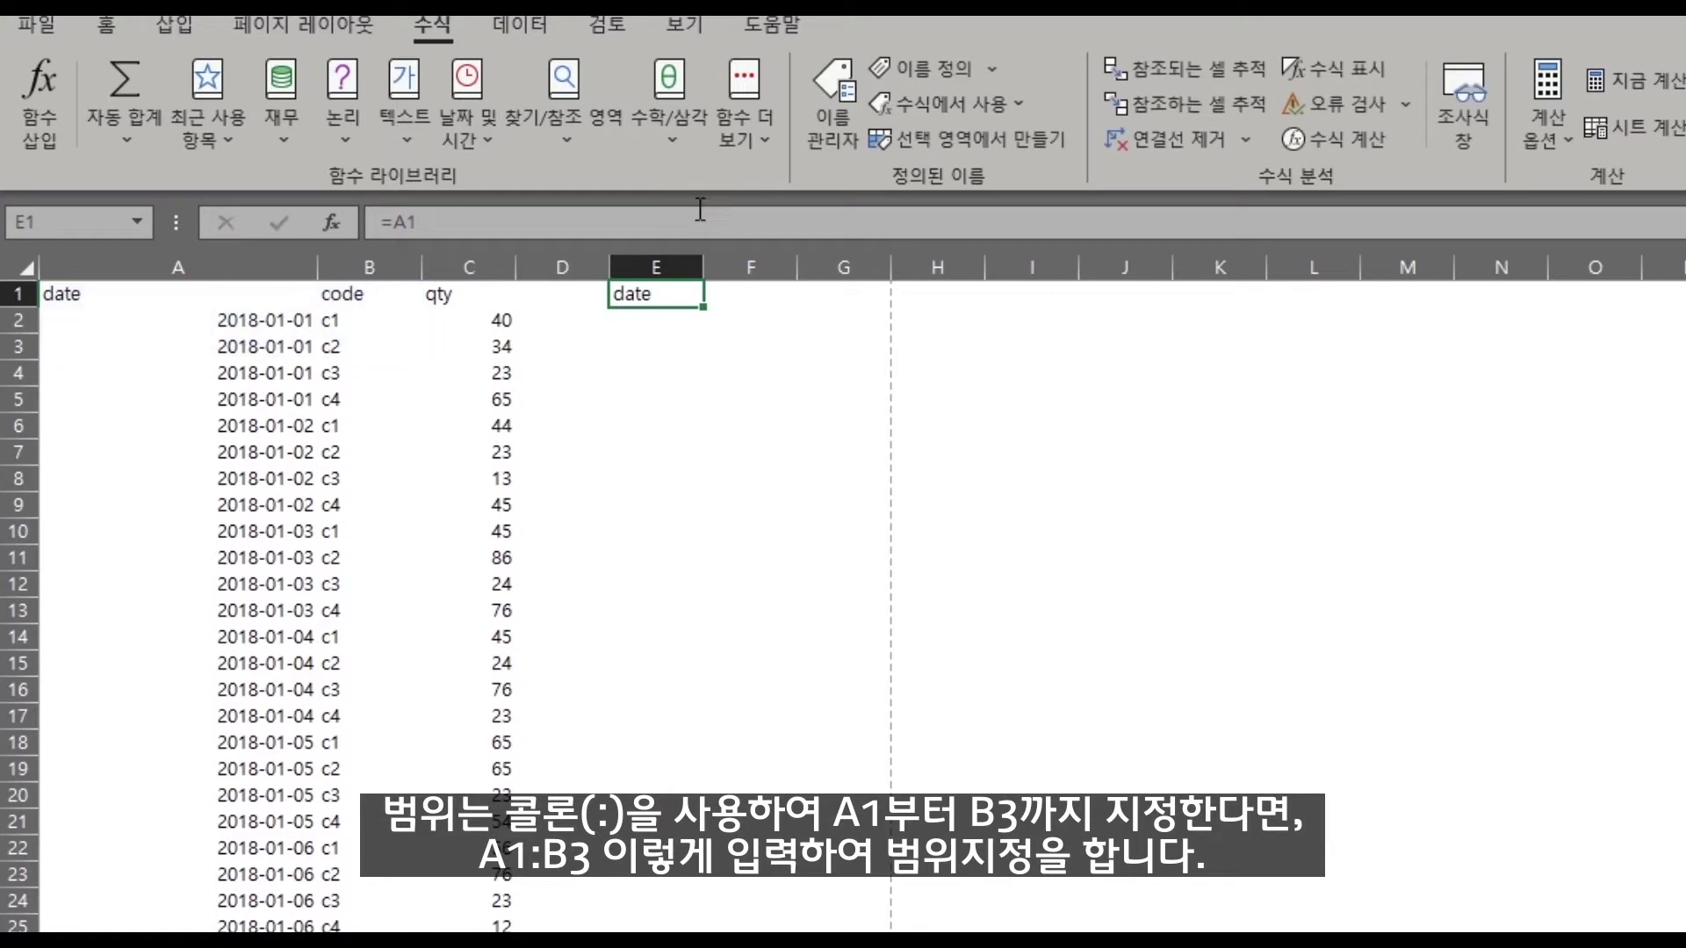
Check the formula in cell E1 and copy it one column over to cell F1
{"action": "left_click", "coordinate": [691, 238]}
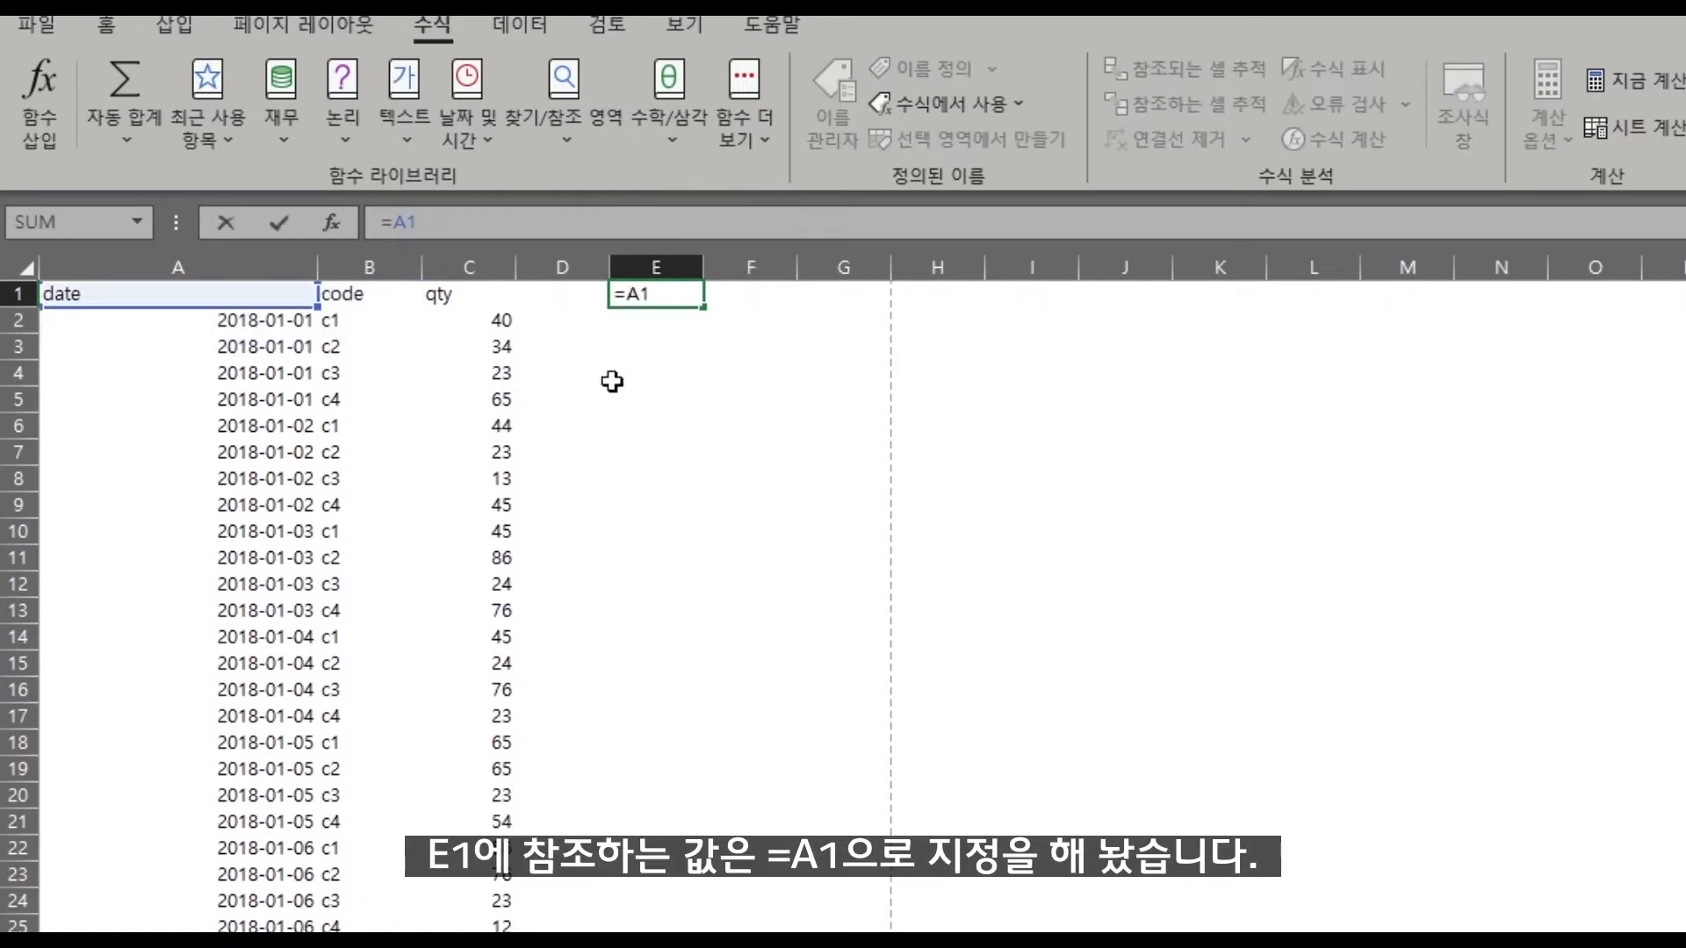
{"action": "key", "text": "Escape"}
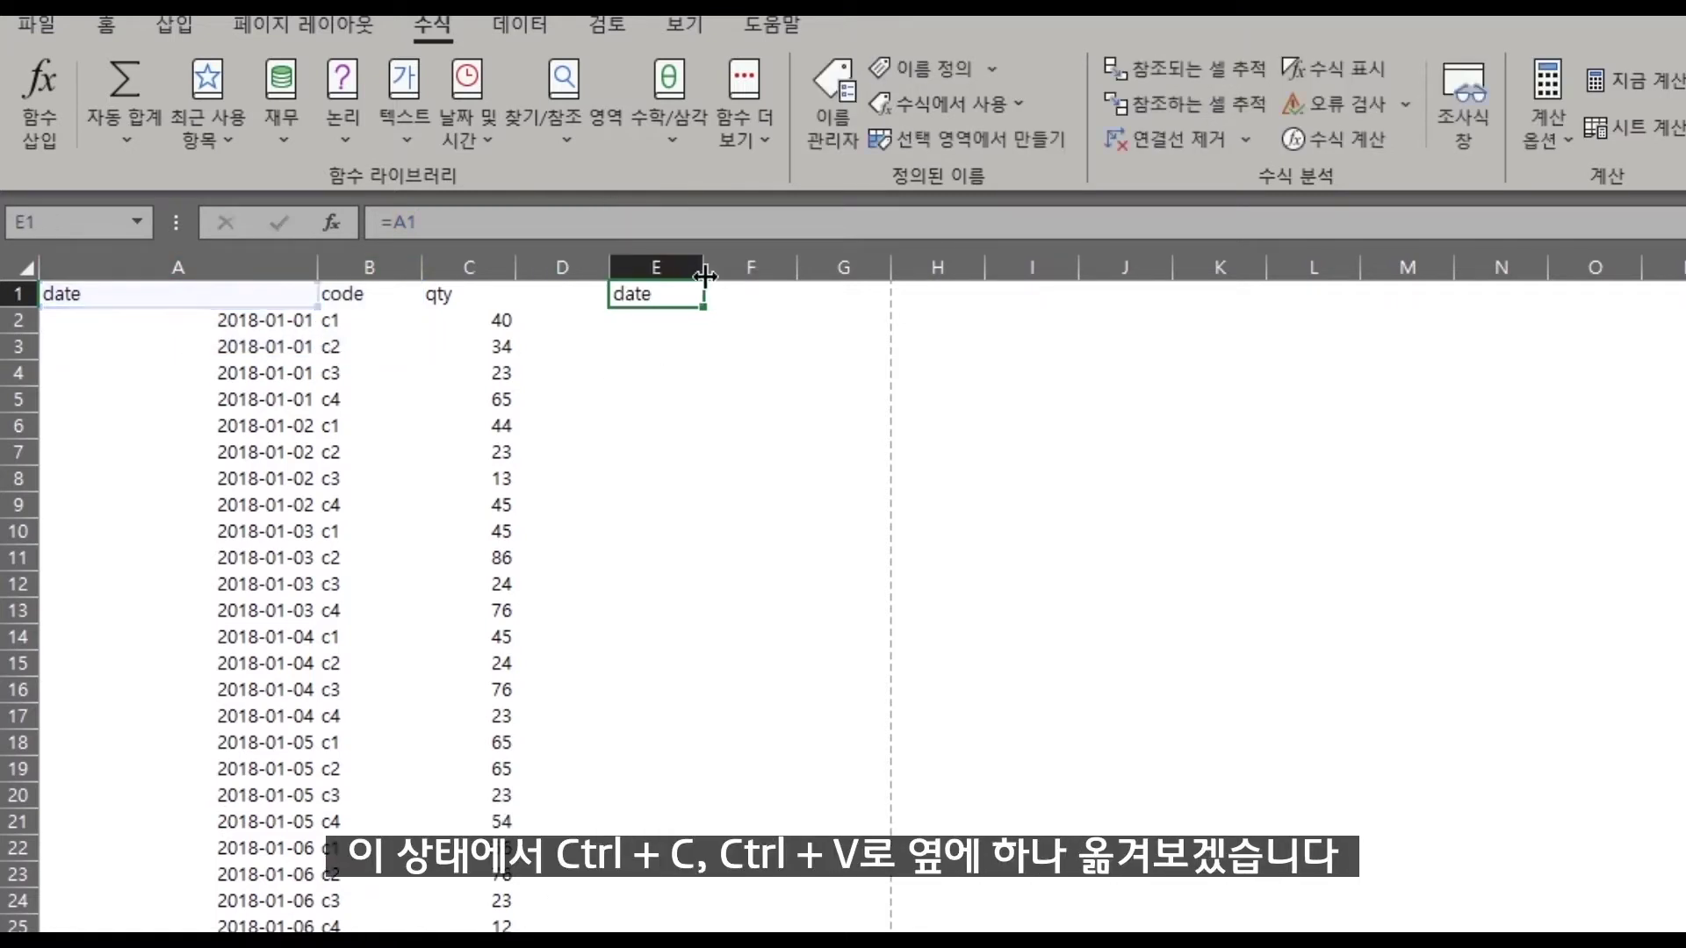
{"action": "key", "text": "ctrl+c"}
{"action": "left_click", "coordinate": [763, 327]}
{"action": "left_click", "coordinate": [784, 287]}
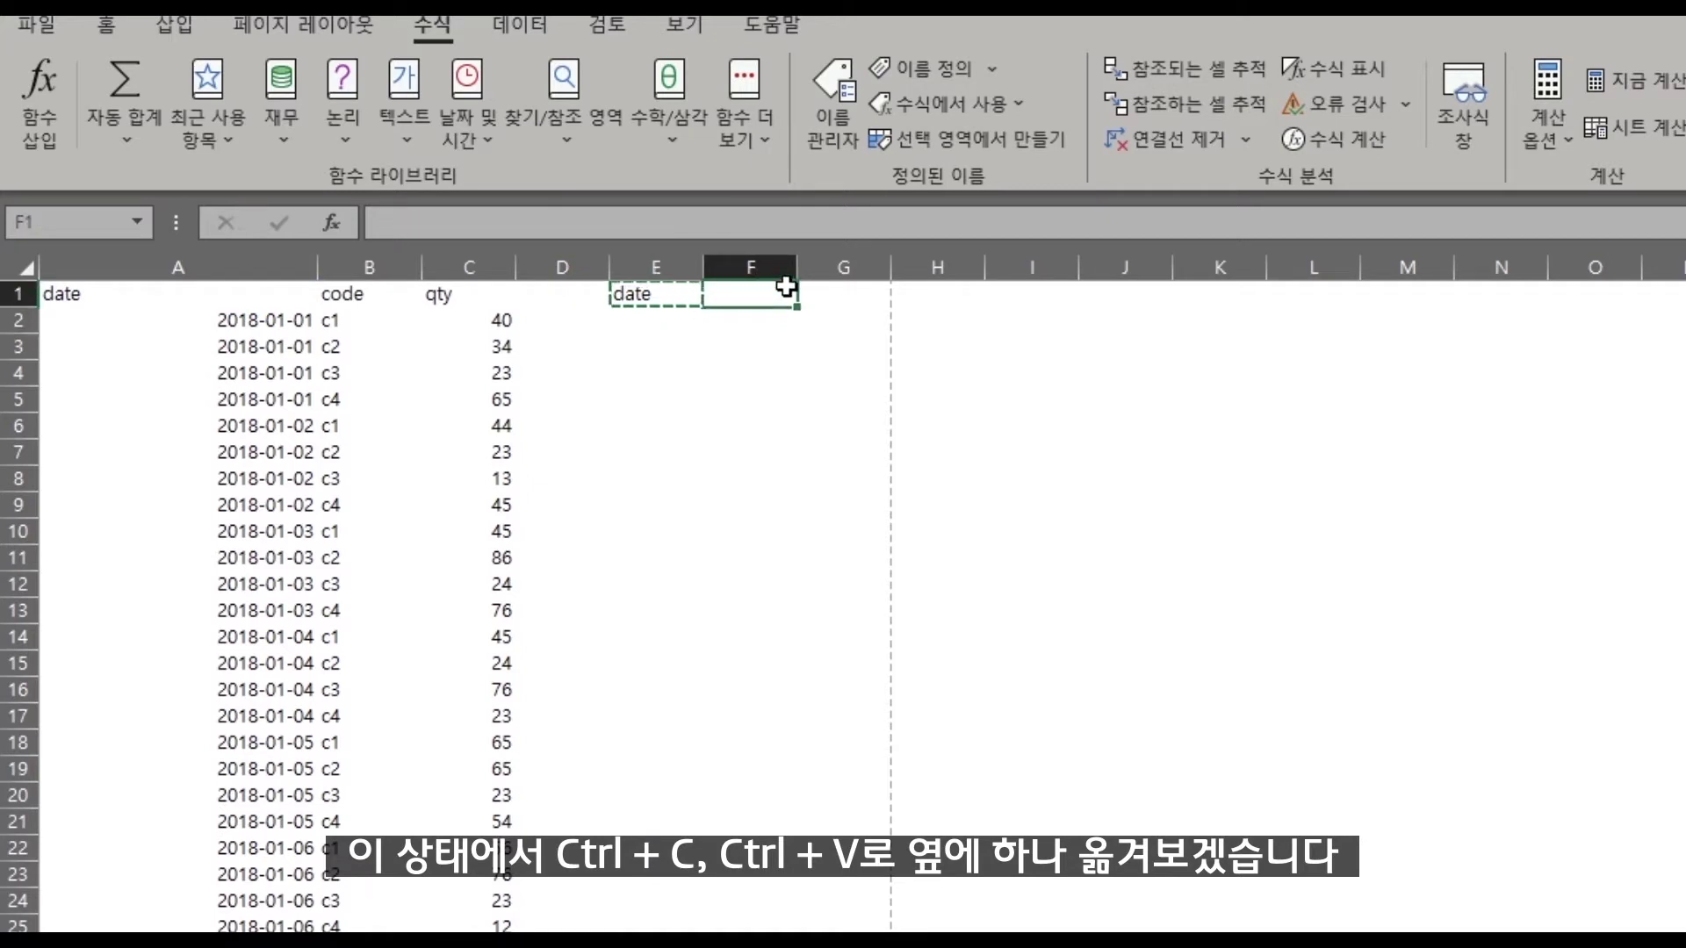
{"action": "key", "text": "ctrl+v"}
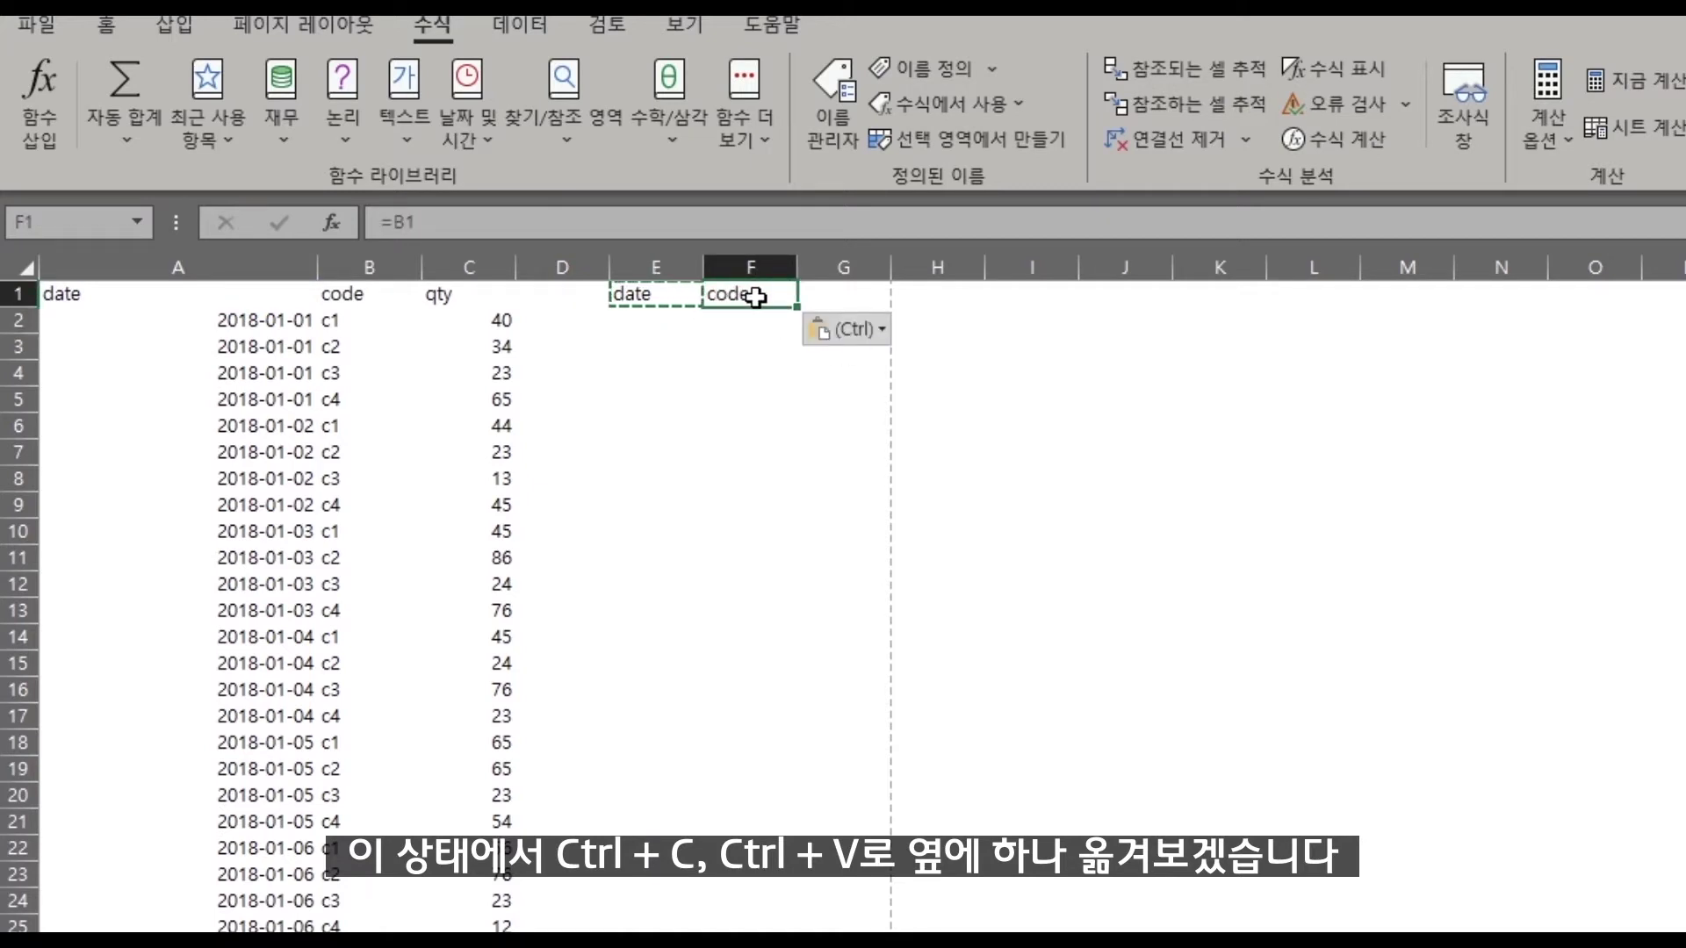
Compare the copied header with its source cell B1, and copy the formula in E1 to cell F4
{"action": "left_click", "coordinate": [163, 299]}
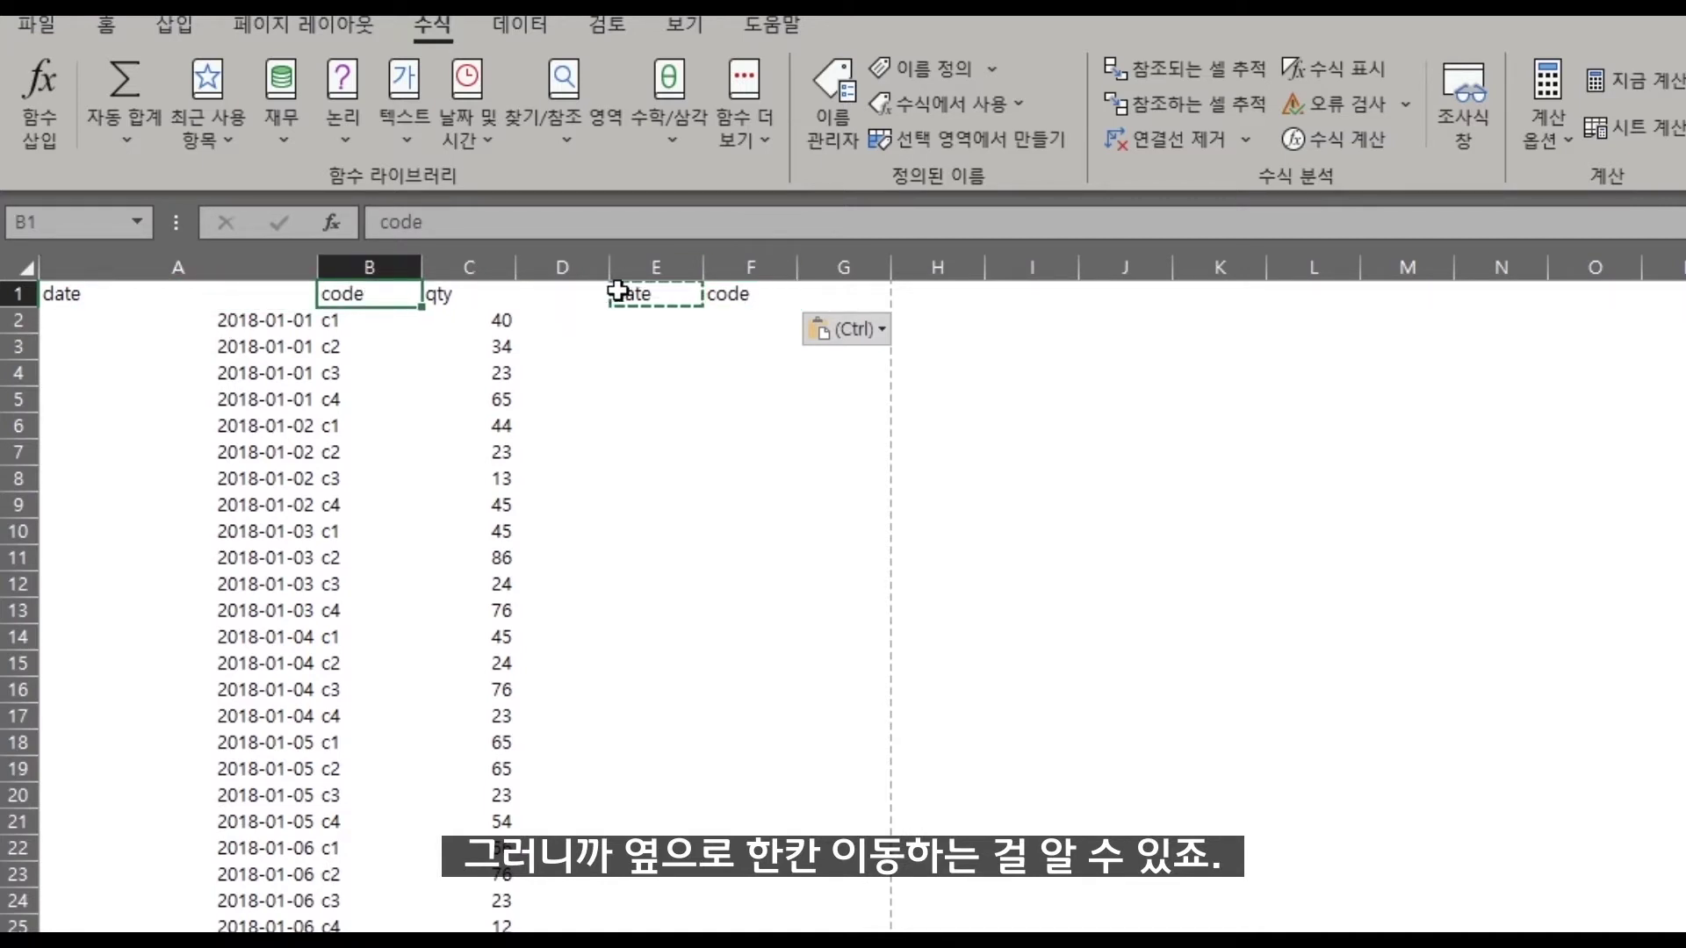
{"action": "left_click", "coordinate": [650, 296]}
{"action": "key", "text": "ctrl+space"}
{"action": "left_click", "coordinate": [652, 295]}
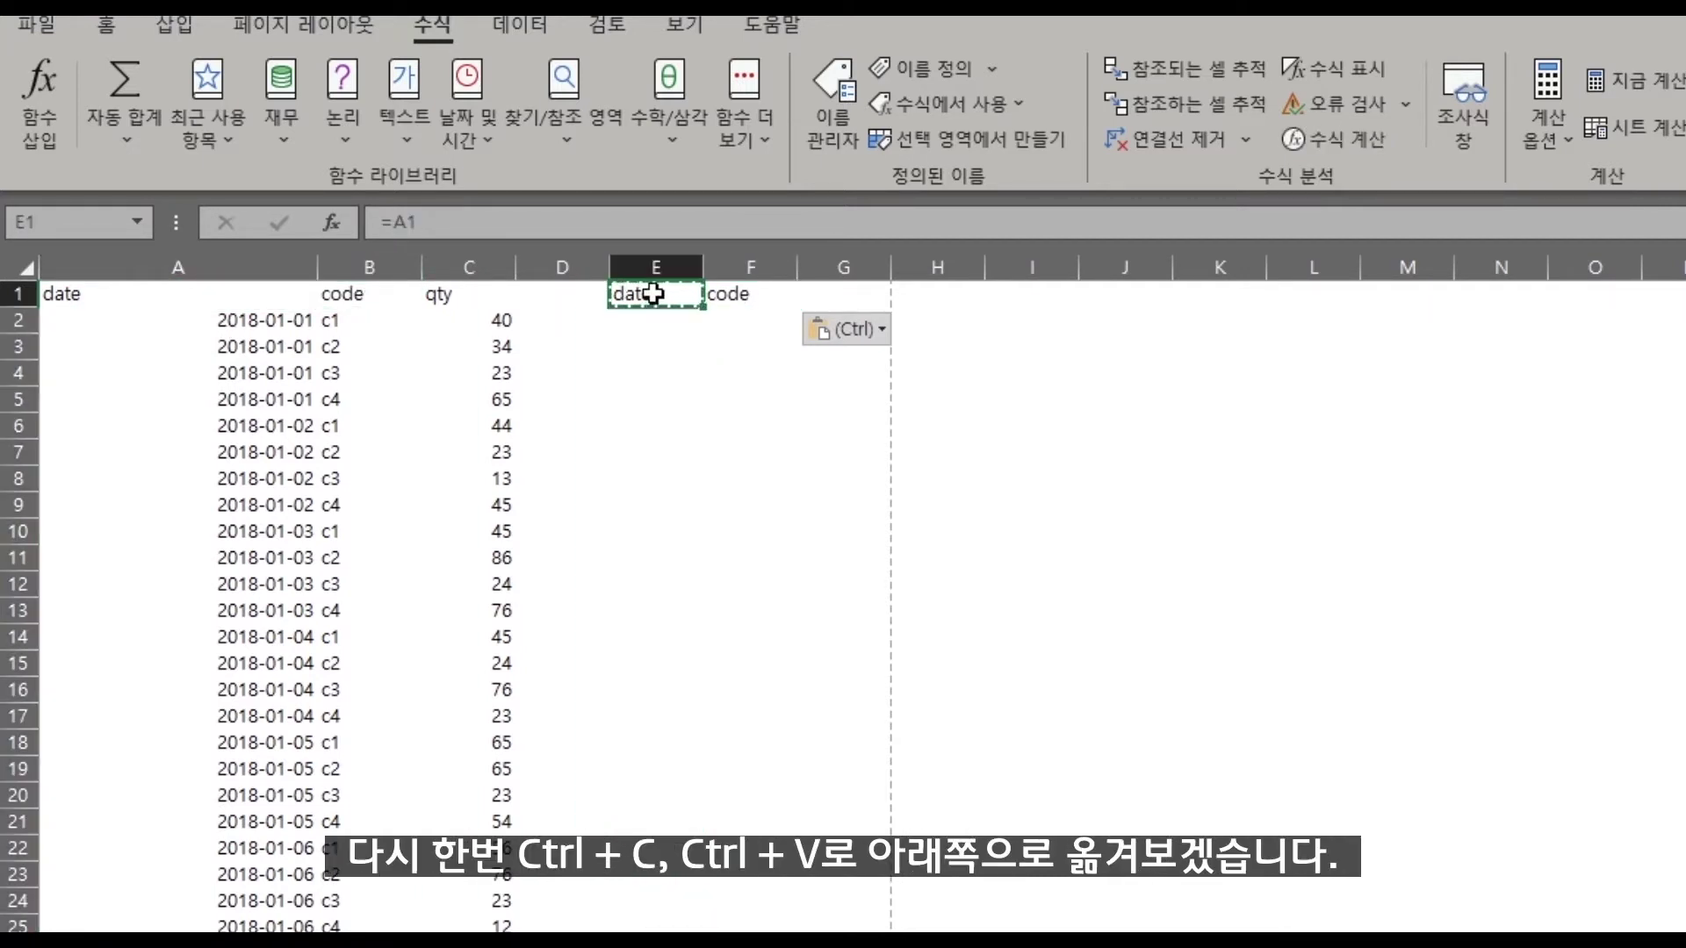
{"action": "left_click", "coordinate": [731, 367]}
{"action": "key", "text": "ctrl+v"}
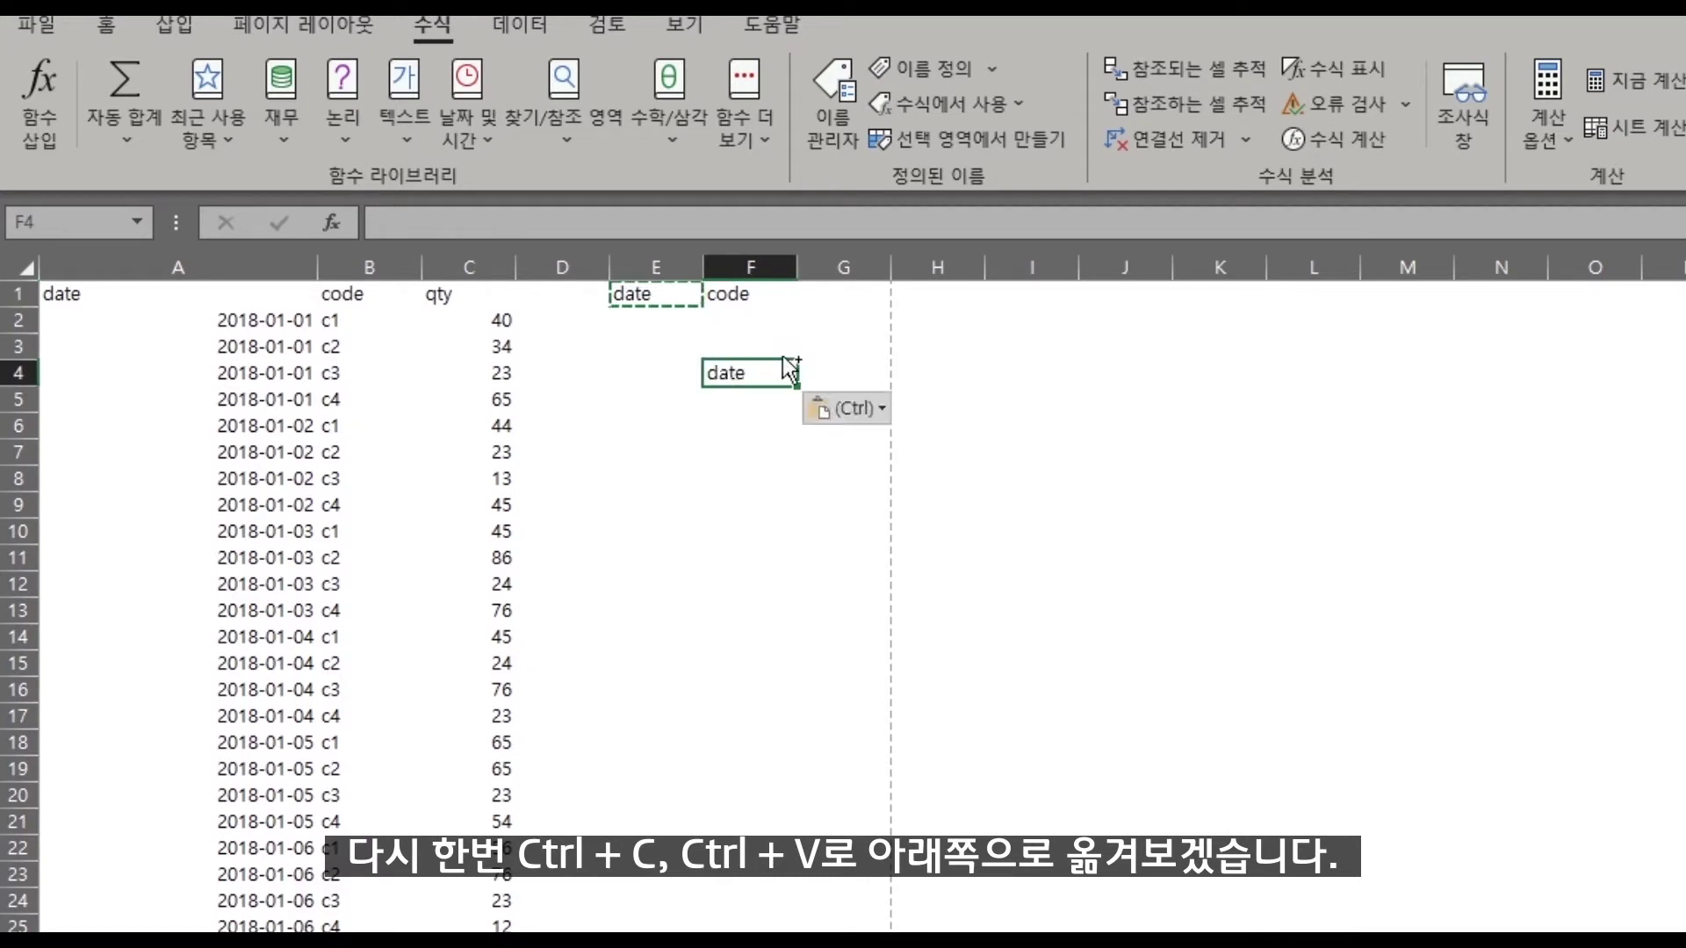
Inspect which cell the copied formula in F4 refers to, and compare it with the formula in E1
{"action": "double_click", "coordinate": [769, 376]}
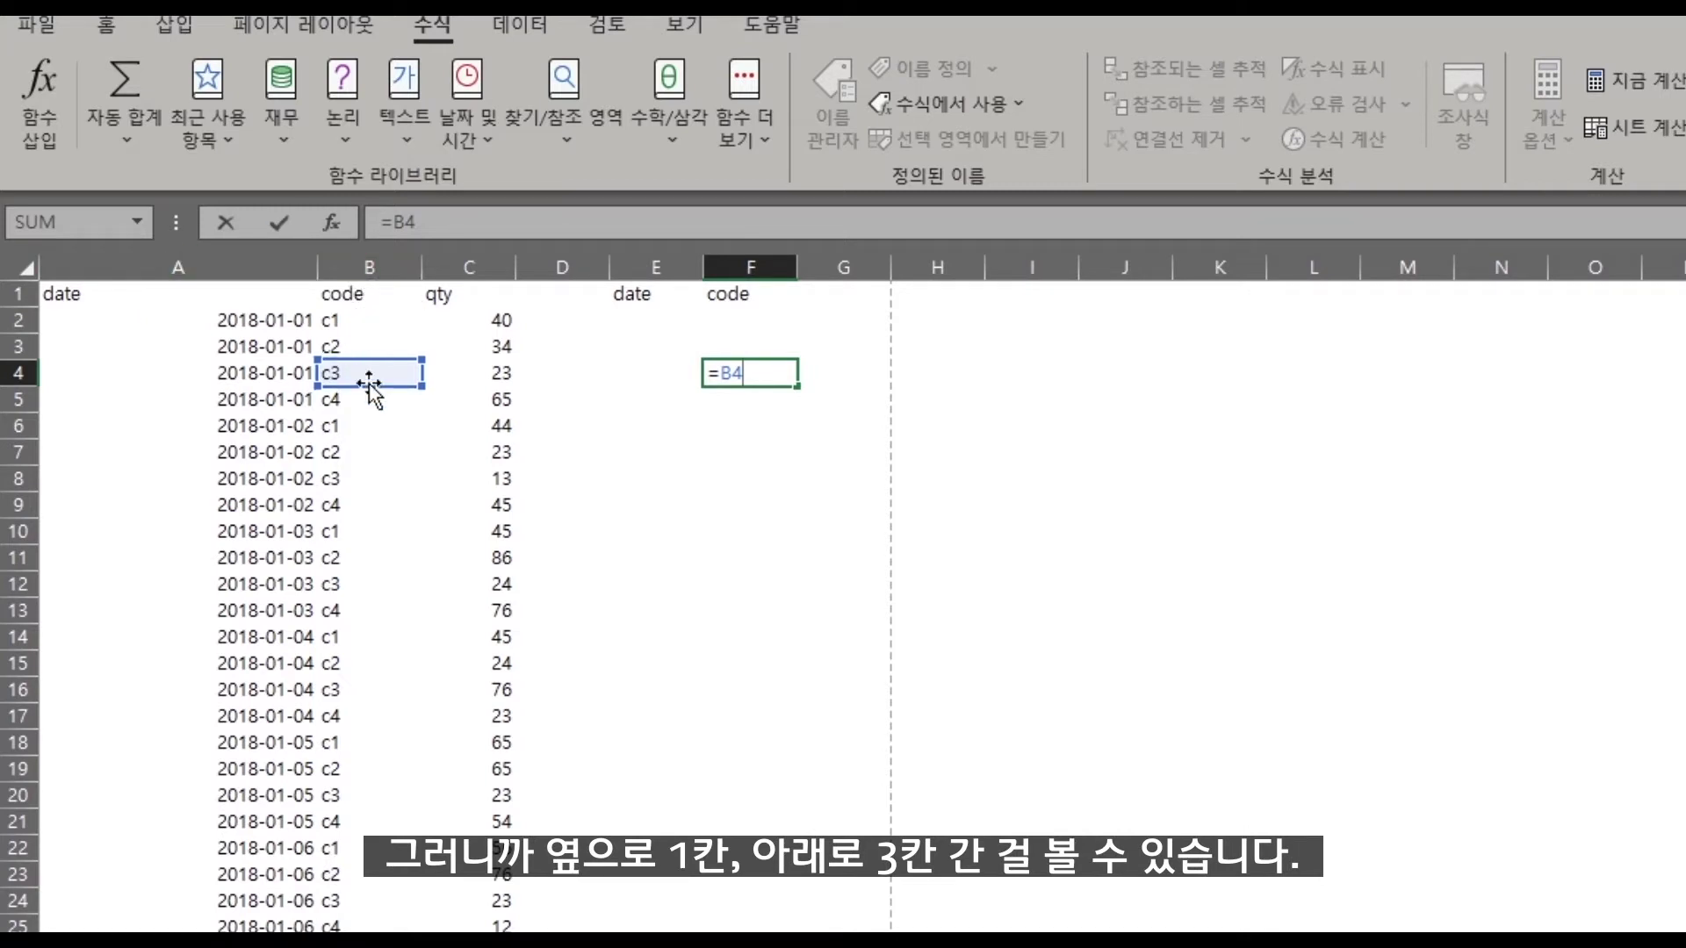
{"action": "left_click", "coordinate": [633, 290]}
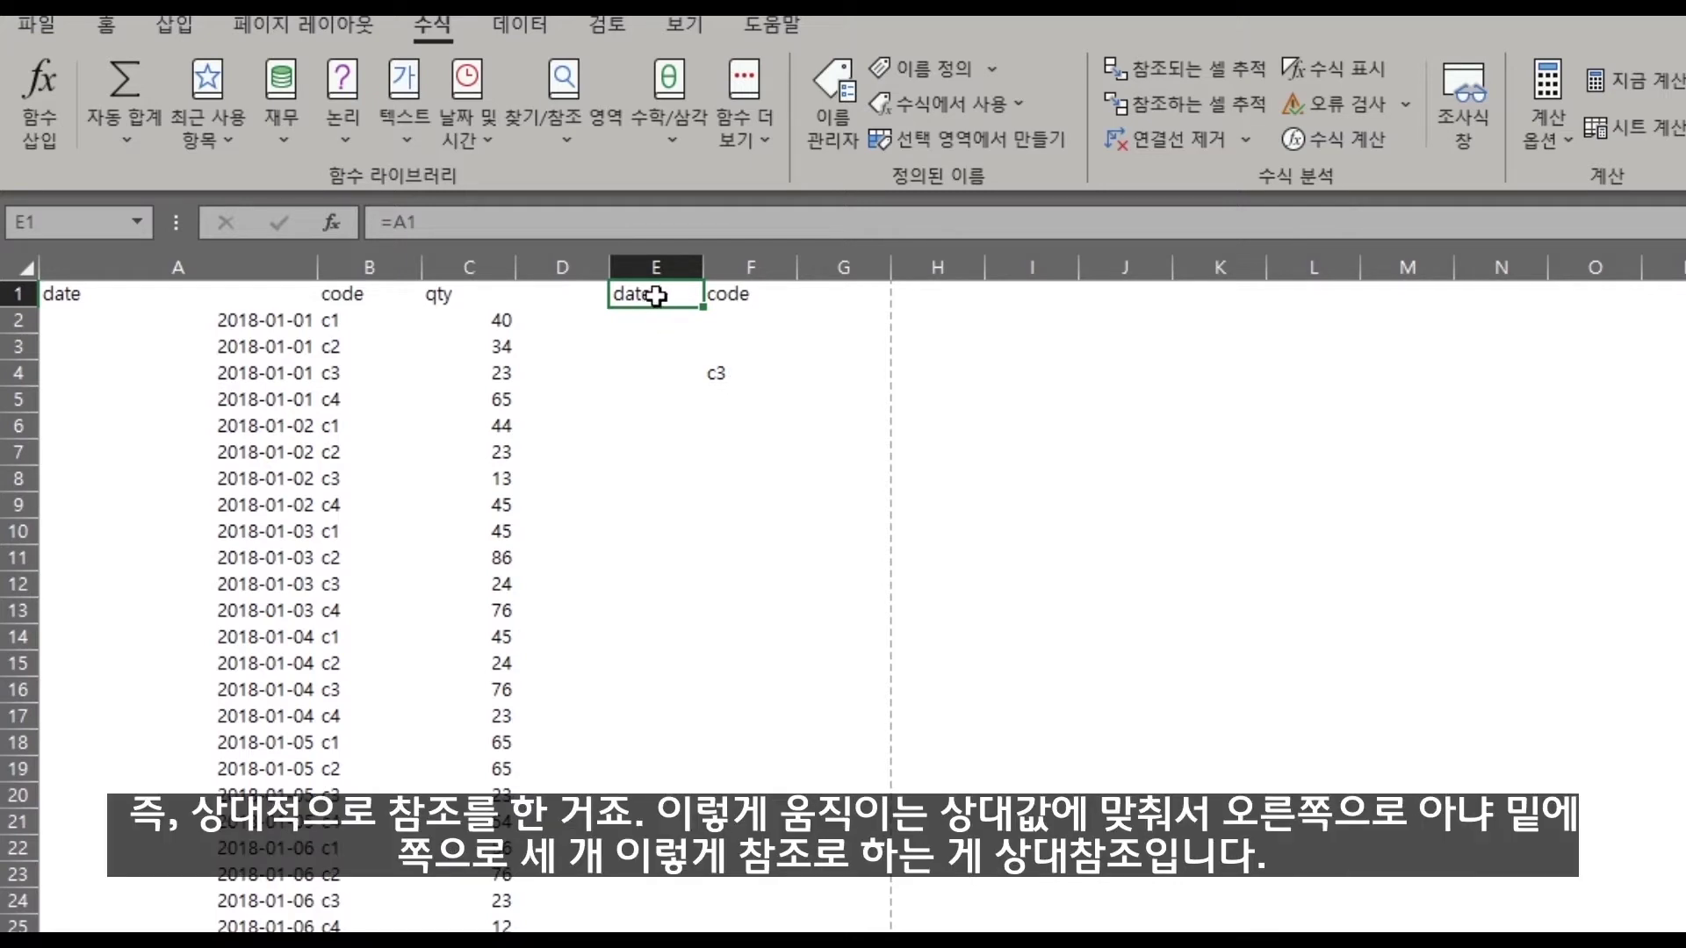
{"action": "left_click", "coordinate": [720, 373]}
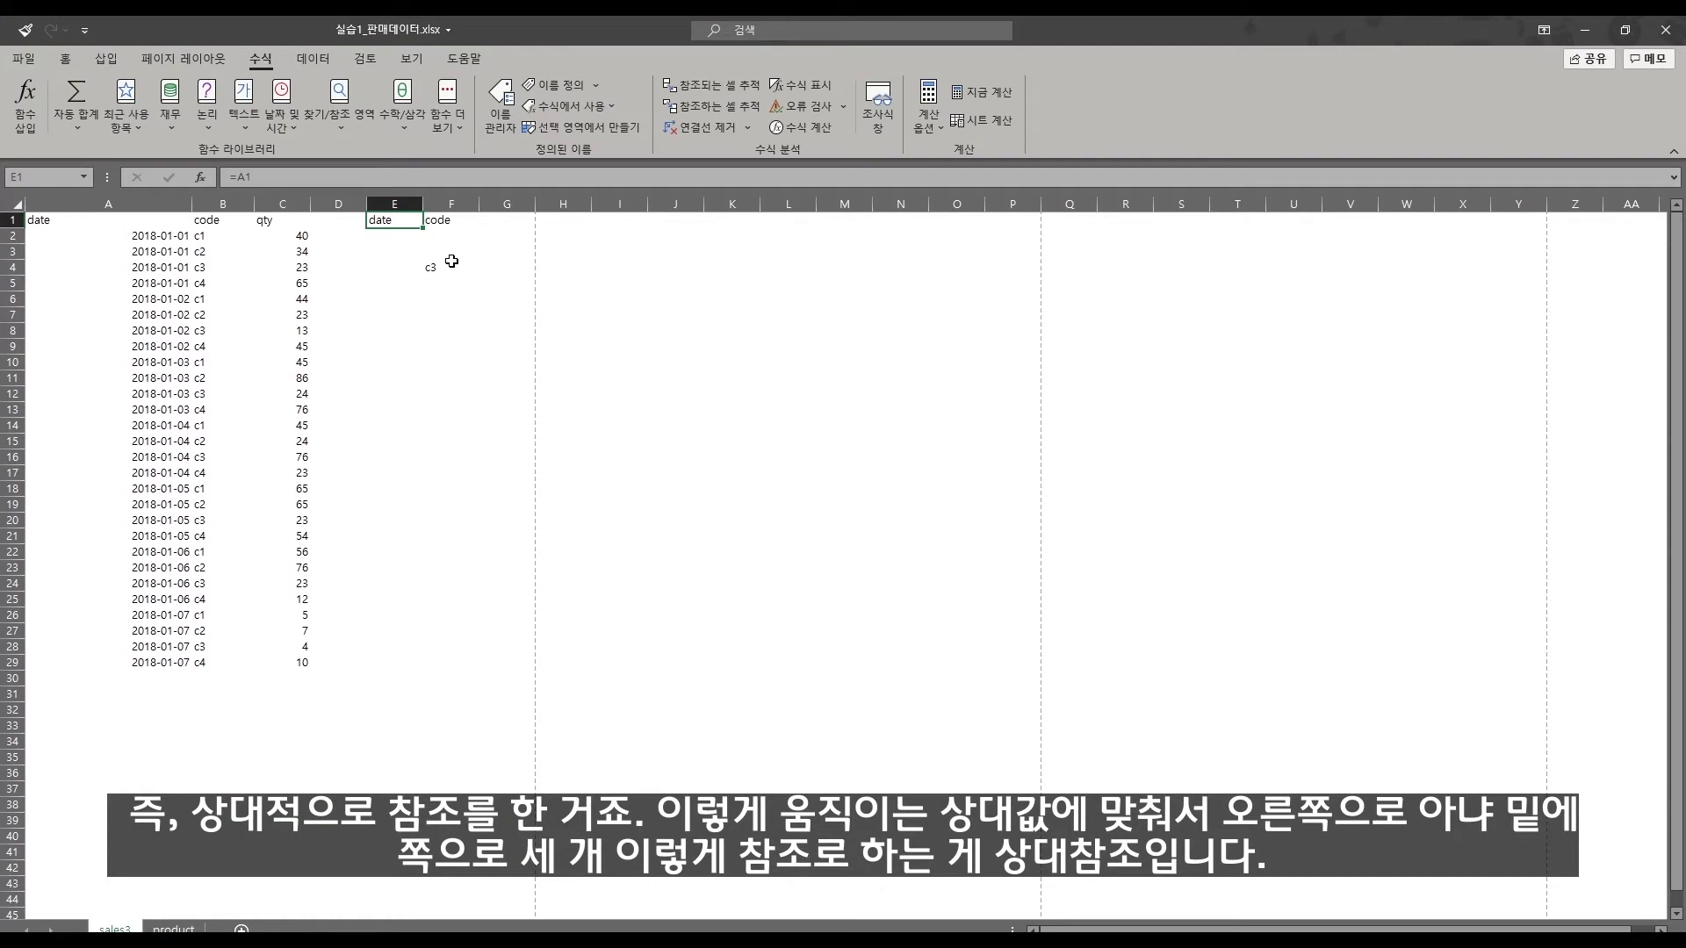
Fix the column of the reference in cell E1 by changing its formula to =$A1, and copy the cell
{"action": "left_click", "coordinate": [238, 177]}
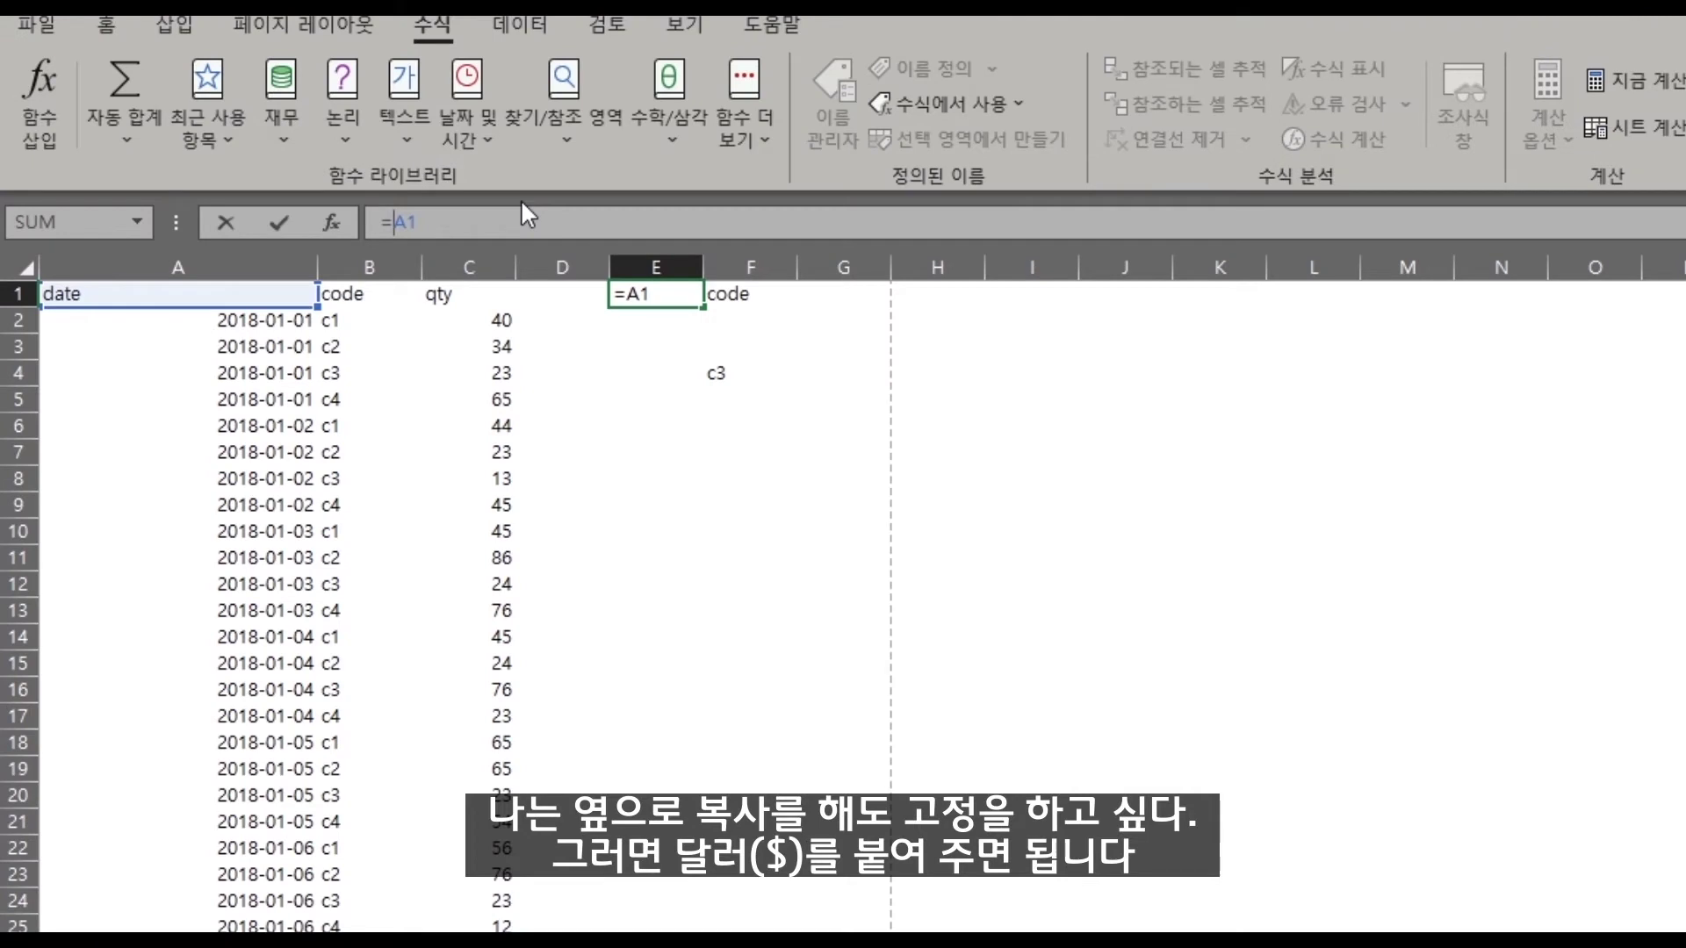
{"action": "type", "text": "$"}
{"action": "key", "text": "Return"}
{"action": "key", "text": "Up"}
{"action": "key", "text": "ctrl+c"}
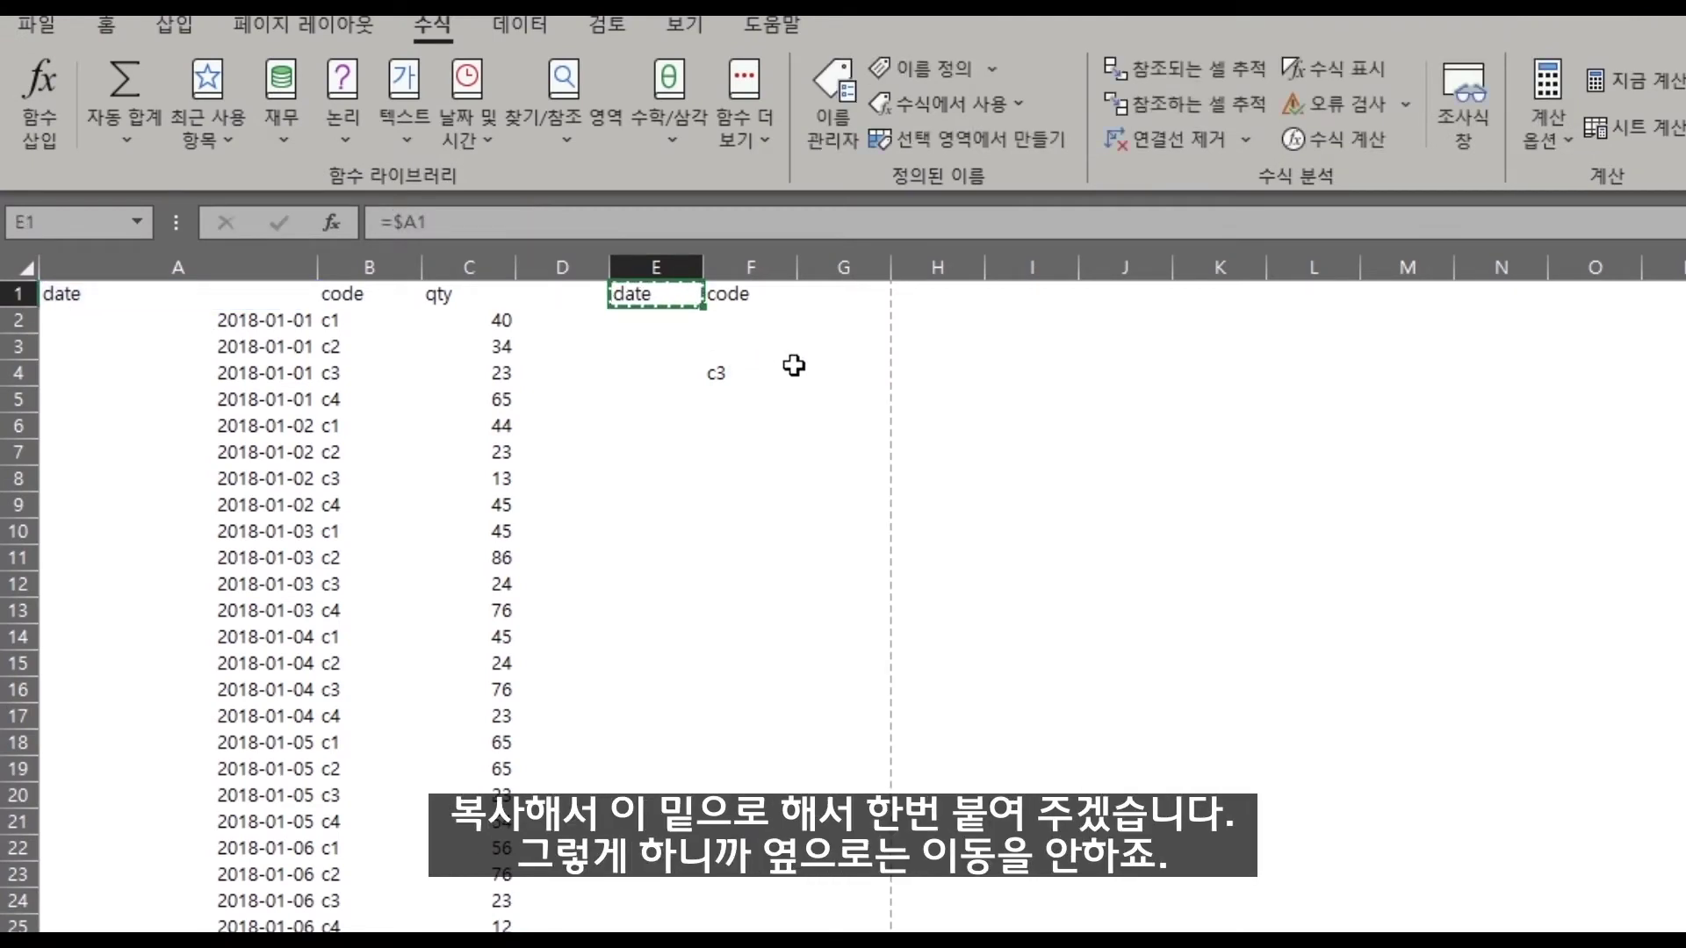
Paste the copied formula with the fixed column reference into cell G5
{"action": "left_click", "coordinate": [787, 368]}
{"action": "left_click", "coordinate": [784, 417]}
{"action": "left_click", "coordinate": [810, 403]}
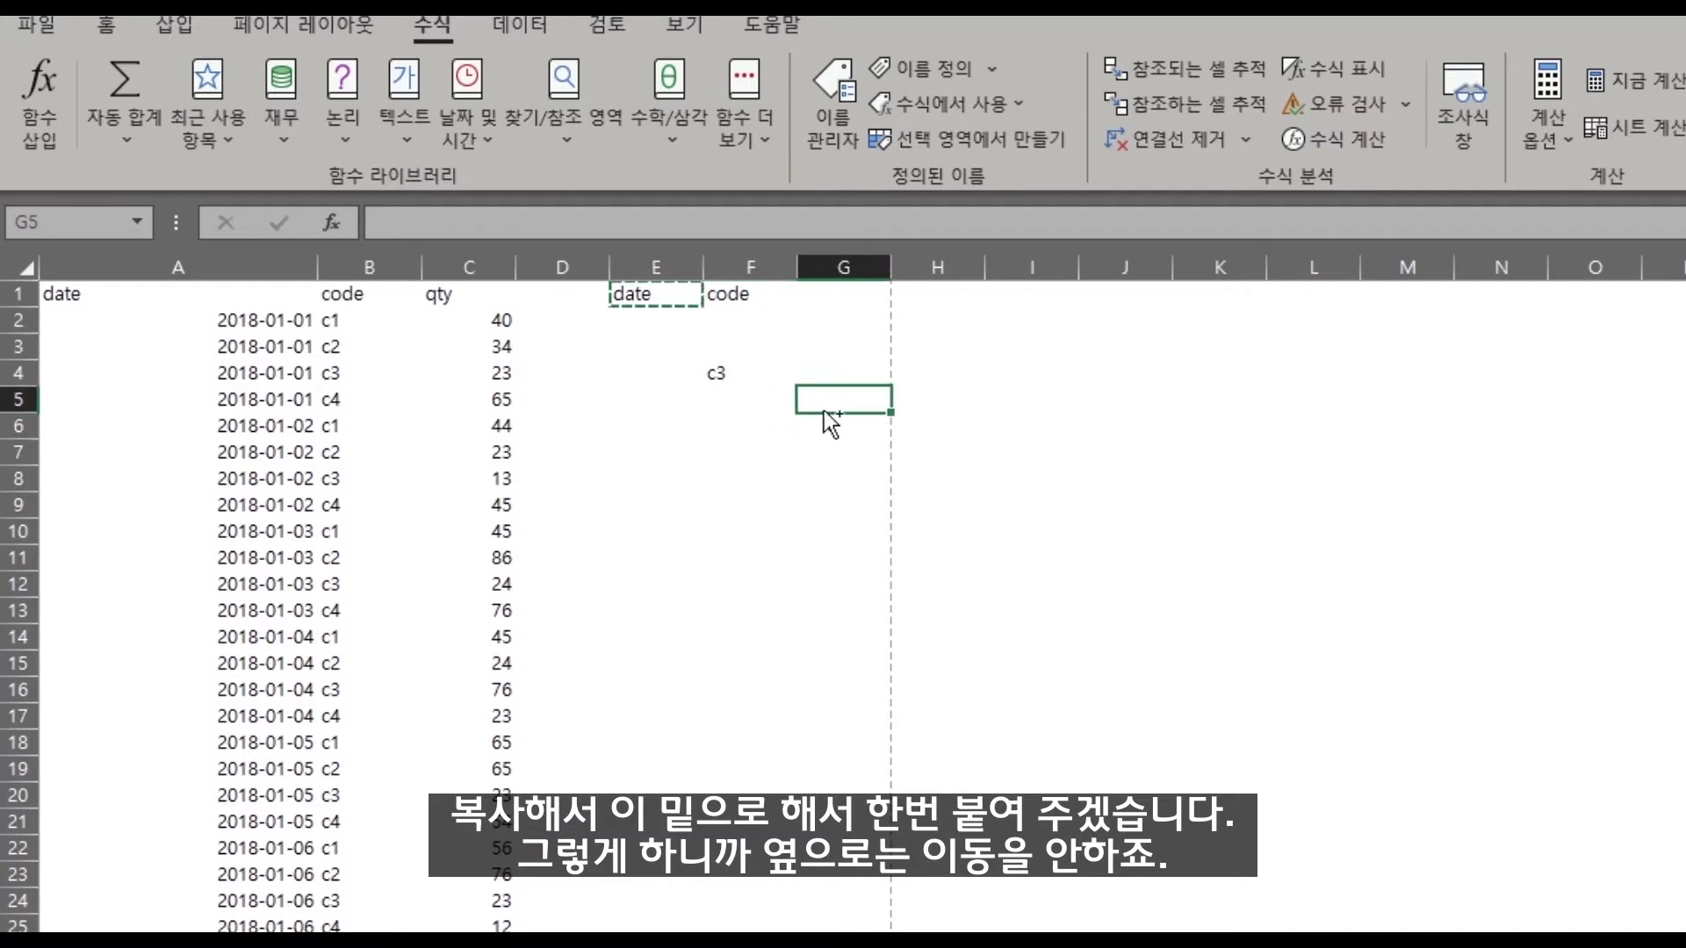
{"action": "key", "text": "ctrl+v"}
Inspect the mixed reference in the formula in G5, and clear the practice formulas from columns E to G
{"action": "double_click", "coordinate": [857, 388]}
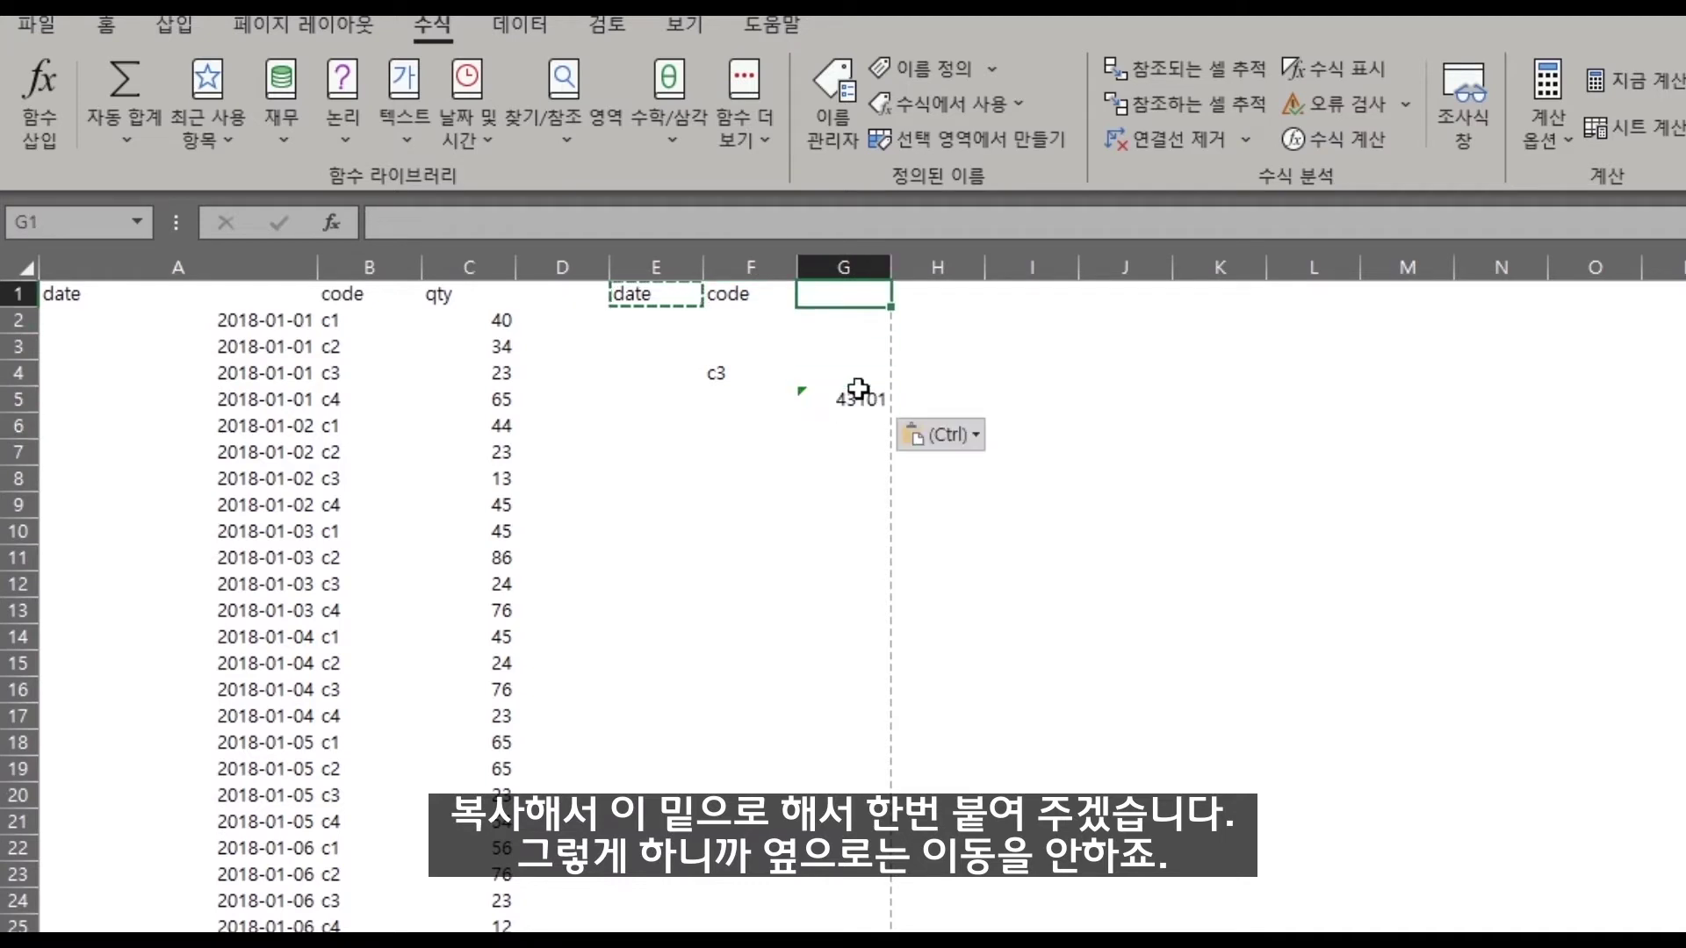
{"action": "left_click", "coordinate": [853, 405]}
{"action": "double_click", "coordinate": [853, 405]}
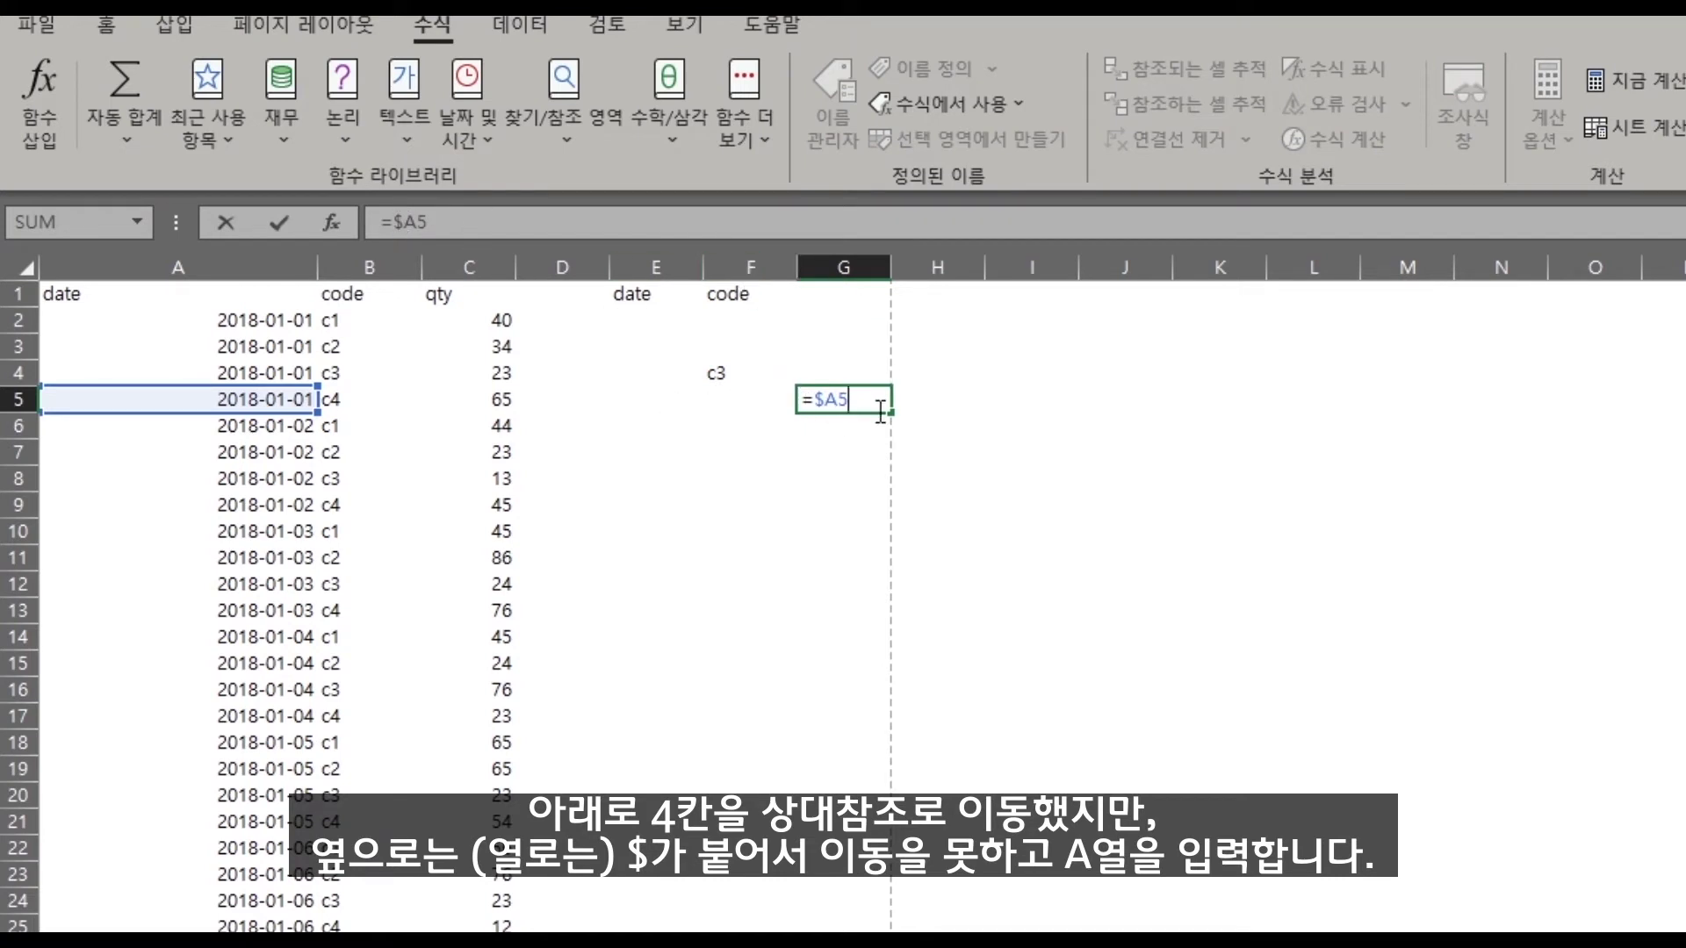
{"action": "mouse_move", "coordinate": [393, 223]}
{"action": "left_mouse_down"}
{"action": "mouse_move", "coordinate": [432, 223]}
{"action": "mouse_move", "coordinate": [411, 215]}
{"action": "left_mouse_up"}
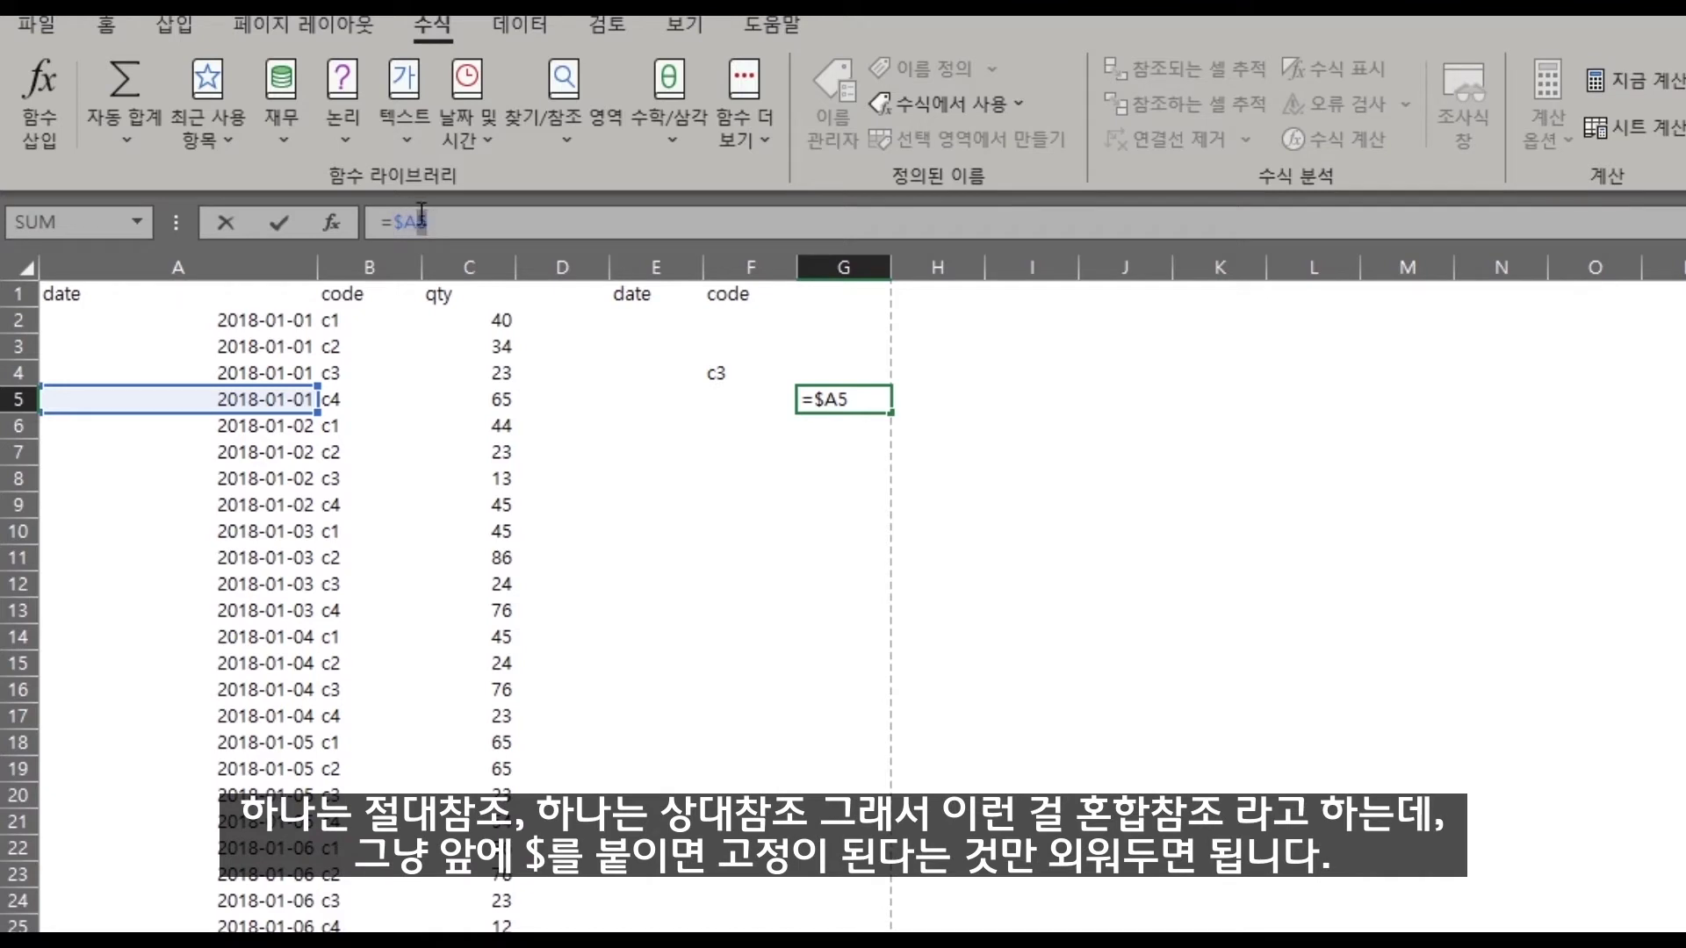
{"action": "key", "text": "ctrl+Return"}
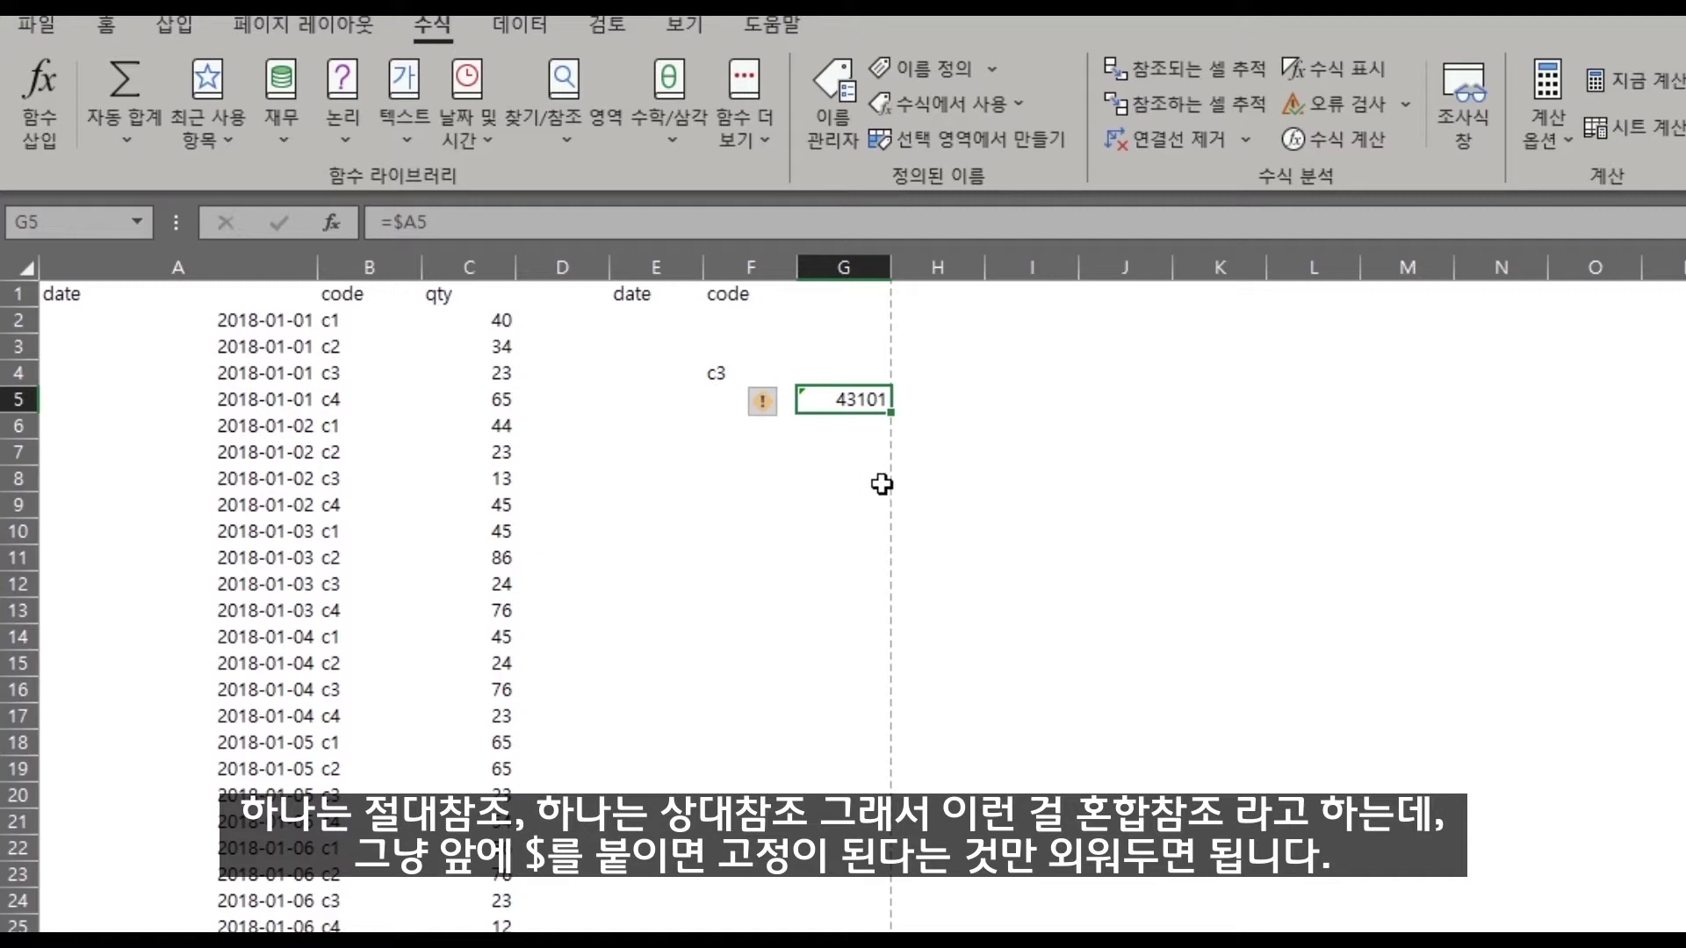
{"action": "key", "text": "Delete"}
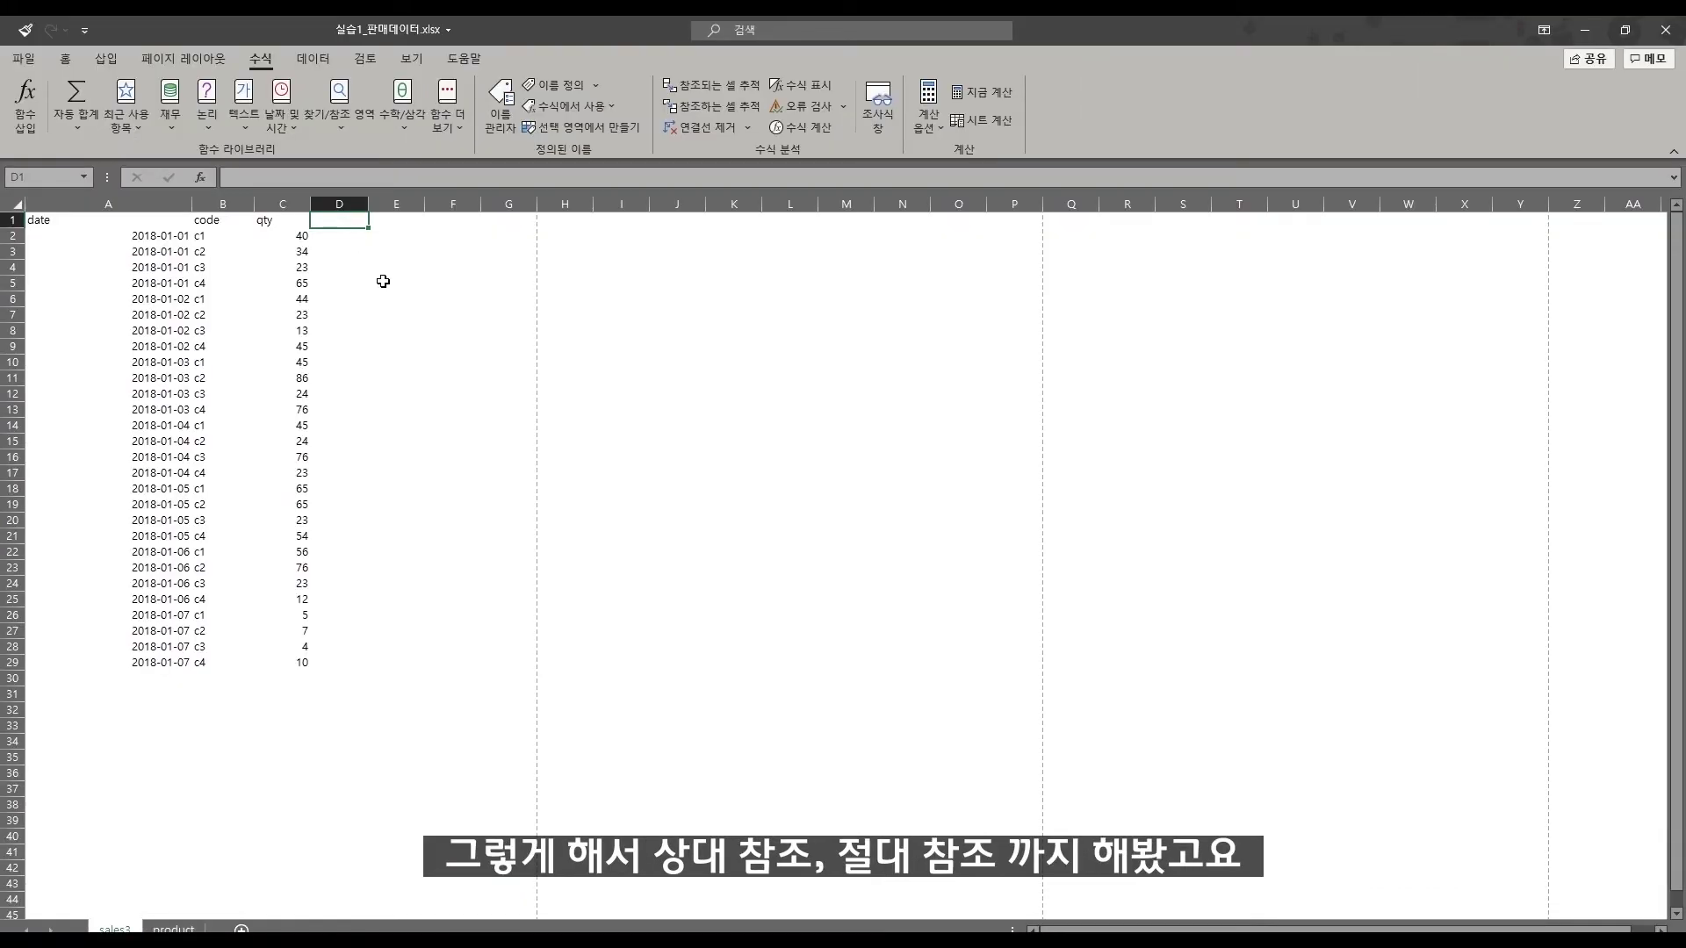
Examine how the sales data is arranged, following the date column downward and the first record across row 2
{"action": "left_click", "coordinate": [184, 298]}
{"action": "left_click", "coordinate": [183, 236]}
{"action": "left_click", "coordinate": [374, 237]}
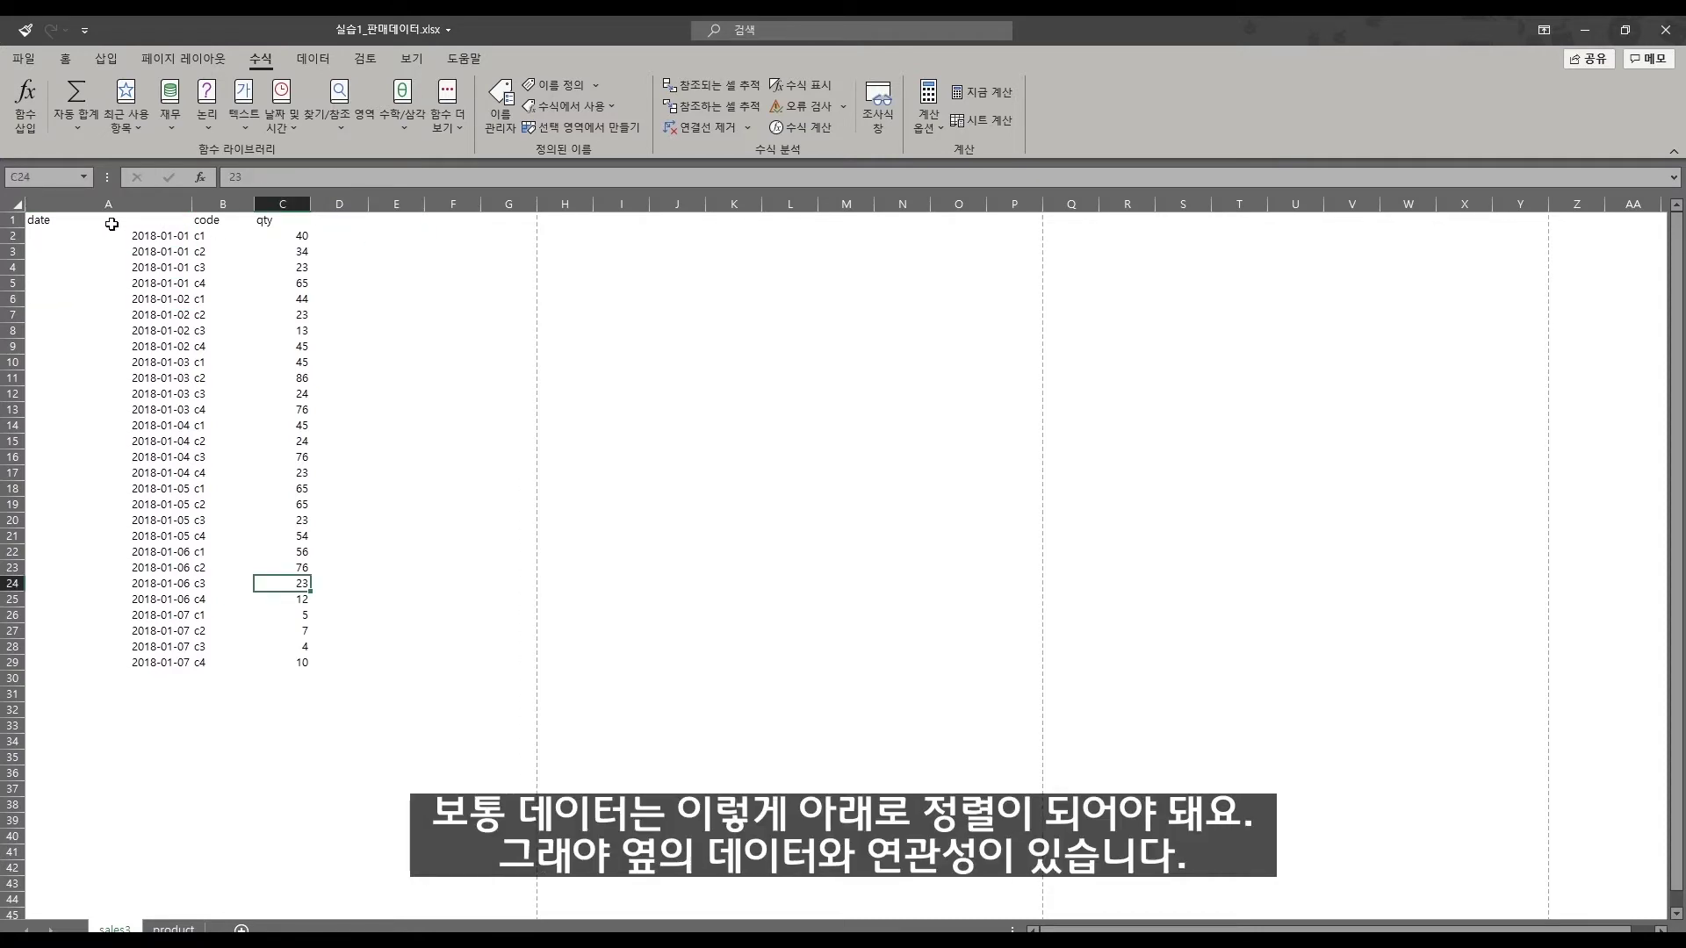
{"action": "left_click_drag", "start_coordinate": [111, 225], "coordinate": [84, 647]}
{"action": "left_click_drag", "start_coordinate": [96, 236], "coordinate": [303, 225]}
{"action": "left_click", "coordinate": [163, 239]}
{"action": "left_click", "coordinate": [173, 238]}
{"action": "left_click", "coordinate": [231, 231]}
{"action": "left_click", "coordinate": [303, 234]}
{"action": "left_click_drag", "start_coordinate": [118, 231], "coordinate": [300, 241]}
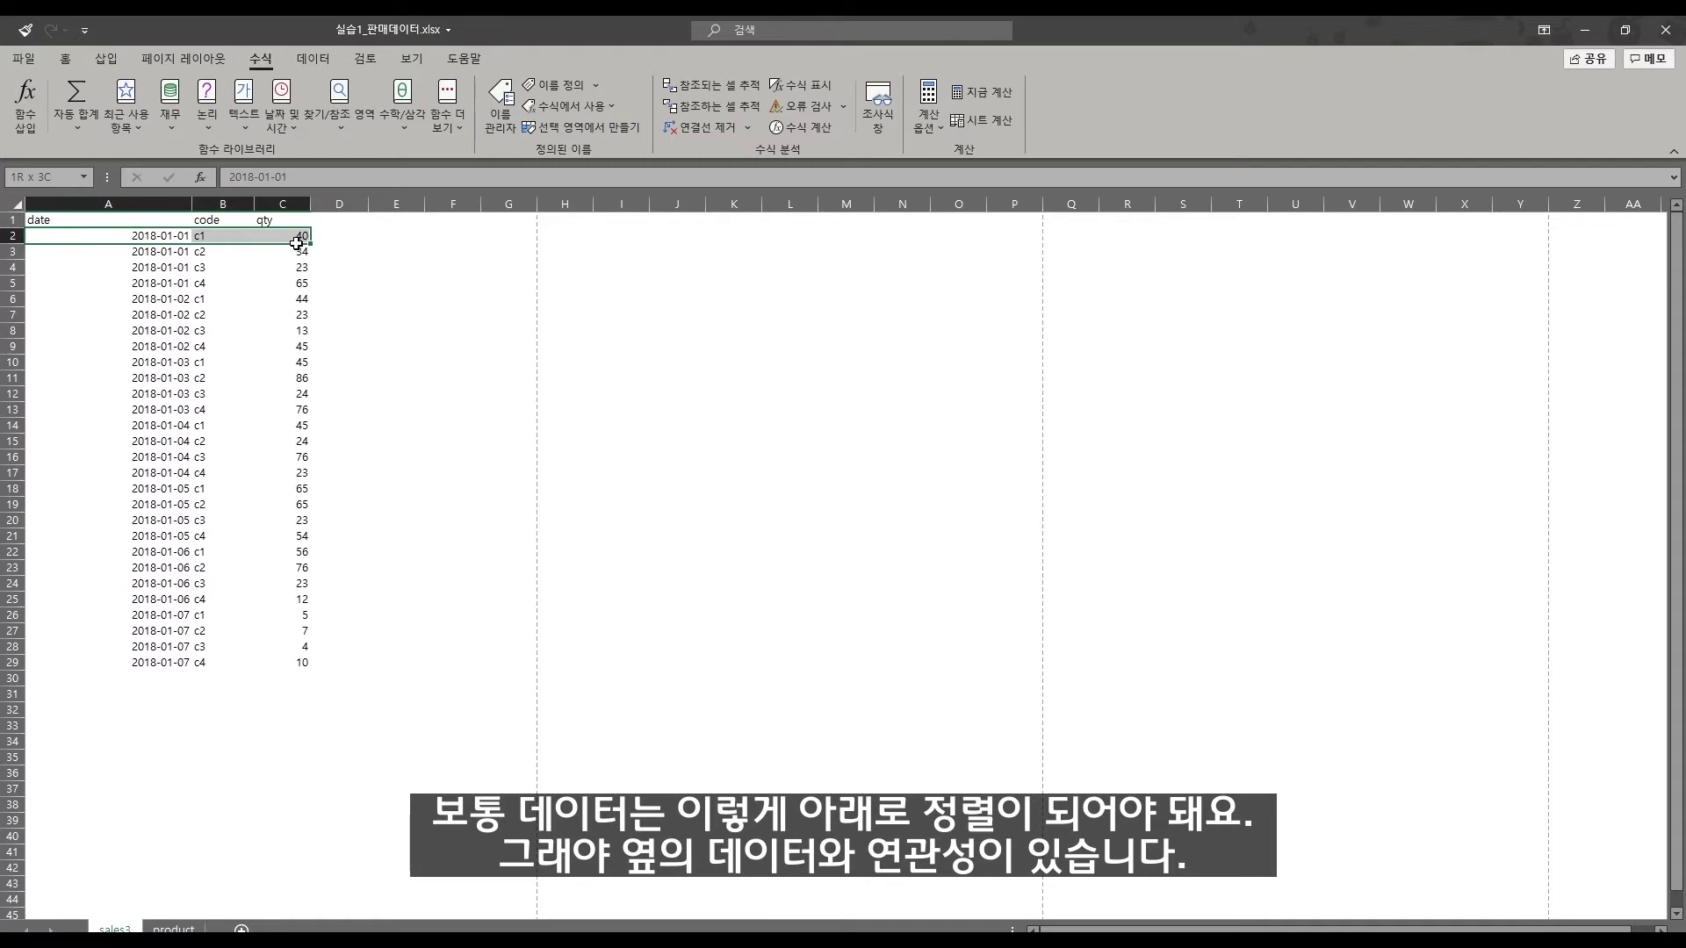
Highlight the date, code and qty columns one at a time to examine them as separate fields
{"action": "left_click_drag", "start_coordinate": [162, 220], "coordinate": [150, 583]}
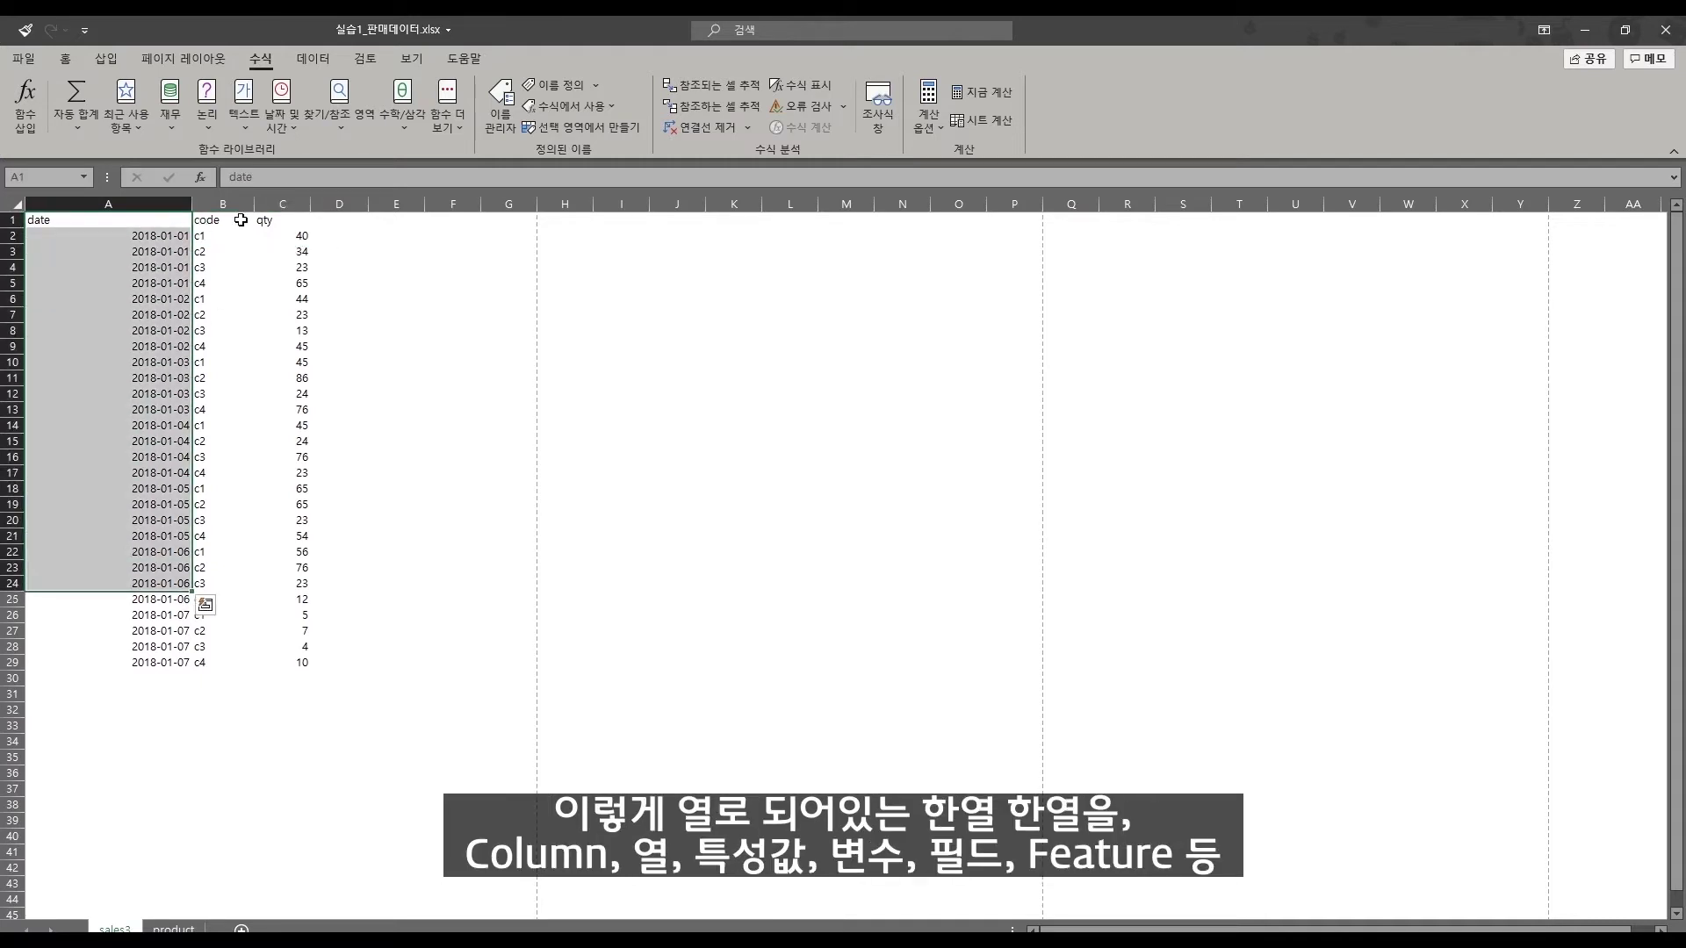
{"action": "left_click_drag", "start_coordinate": [241, 220], "coordinate": [229, 440]}
{"action": "left_click_drag", "start_coordinate": [294, 224], "coordinate": [283, 342]}
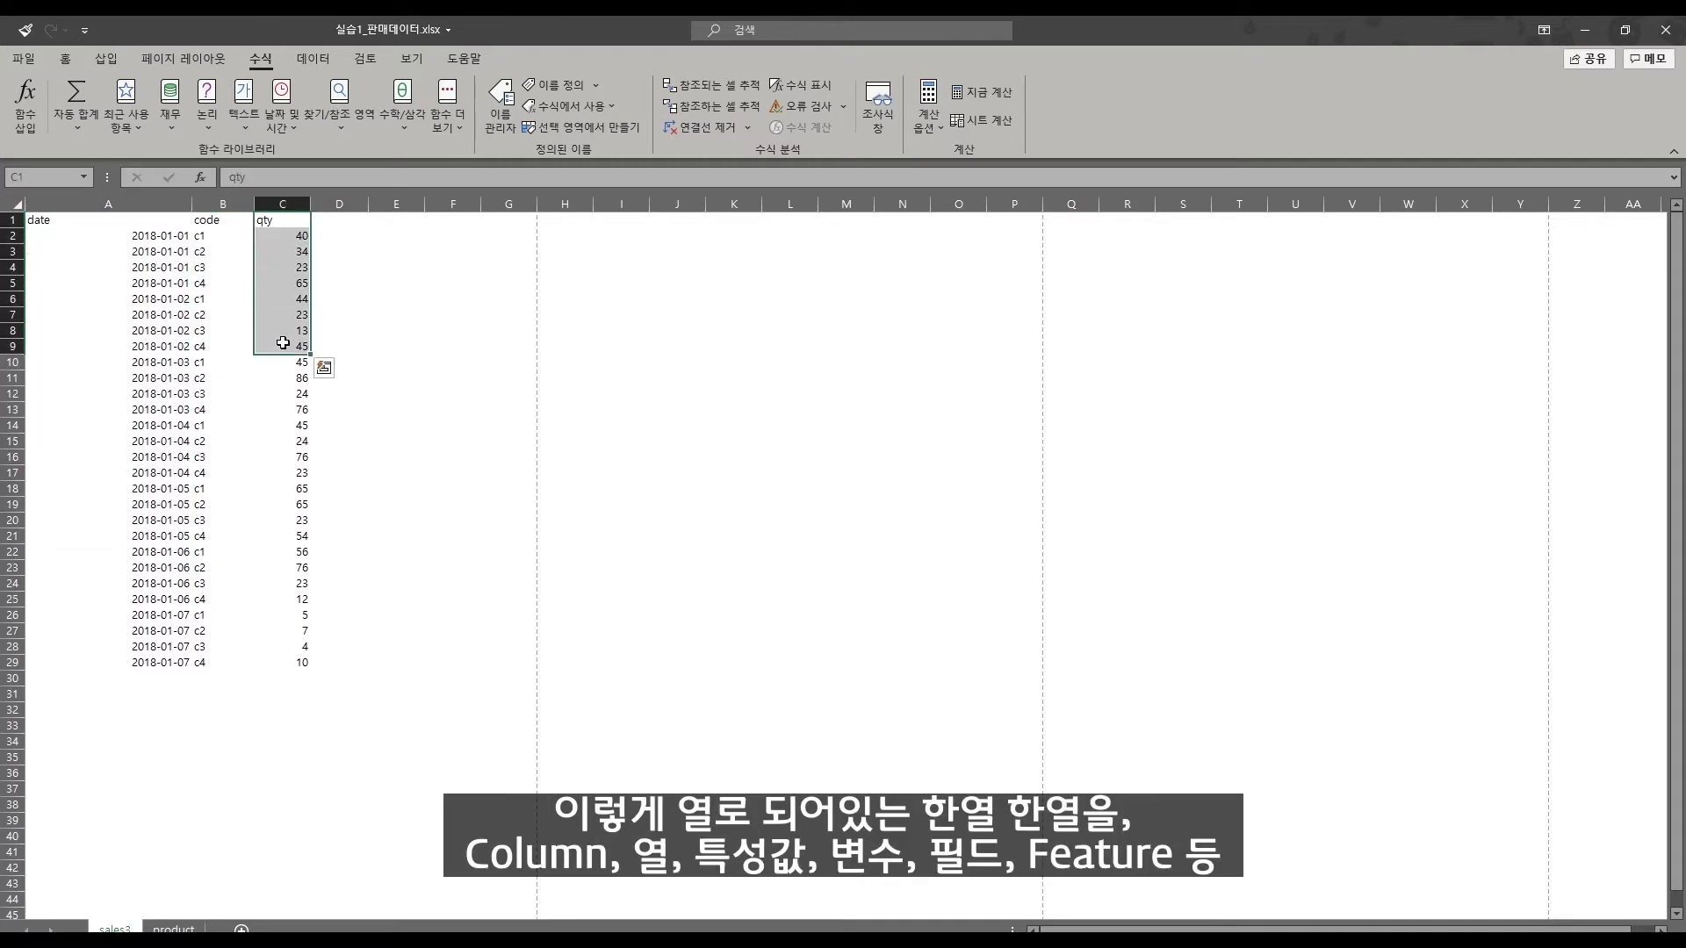
{"action": "left_click", "coordinate": [283, 342]}
{"action": "left_click_drag", "start_coordinate": [283, 221], "coordinate": [268, 483]}
{"action": "left_click_drag", "start_coordinate": [225, 219], "coordinate": [204, 487]}
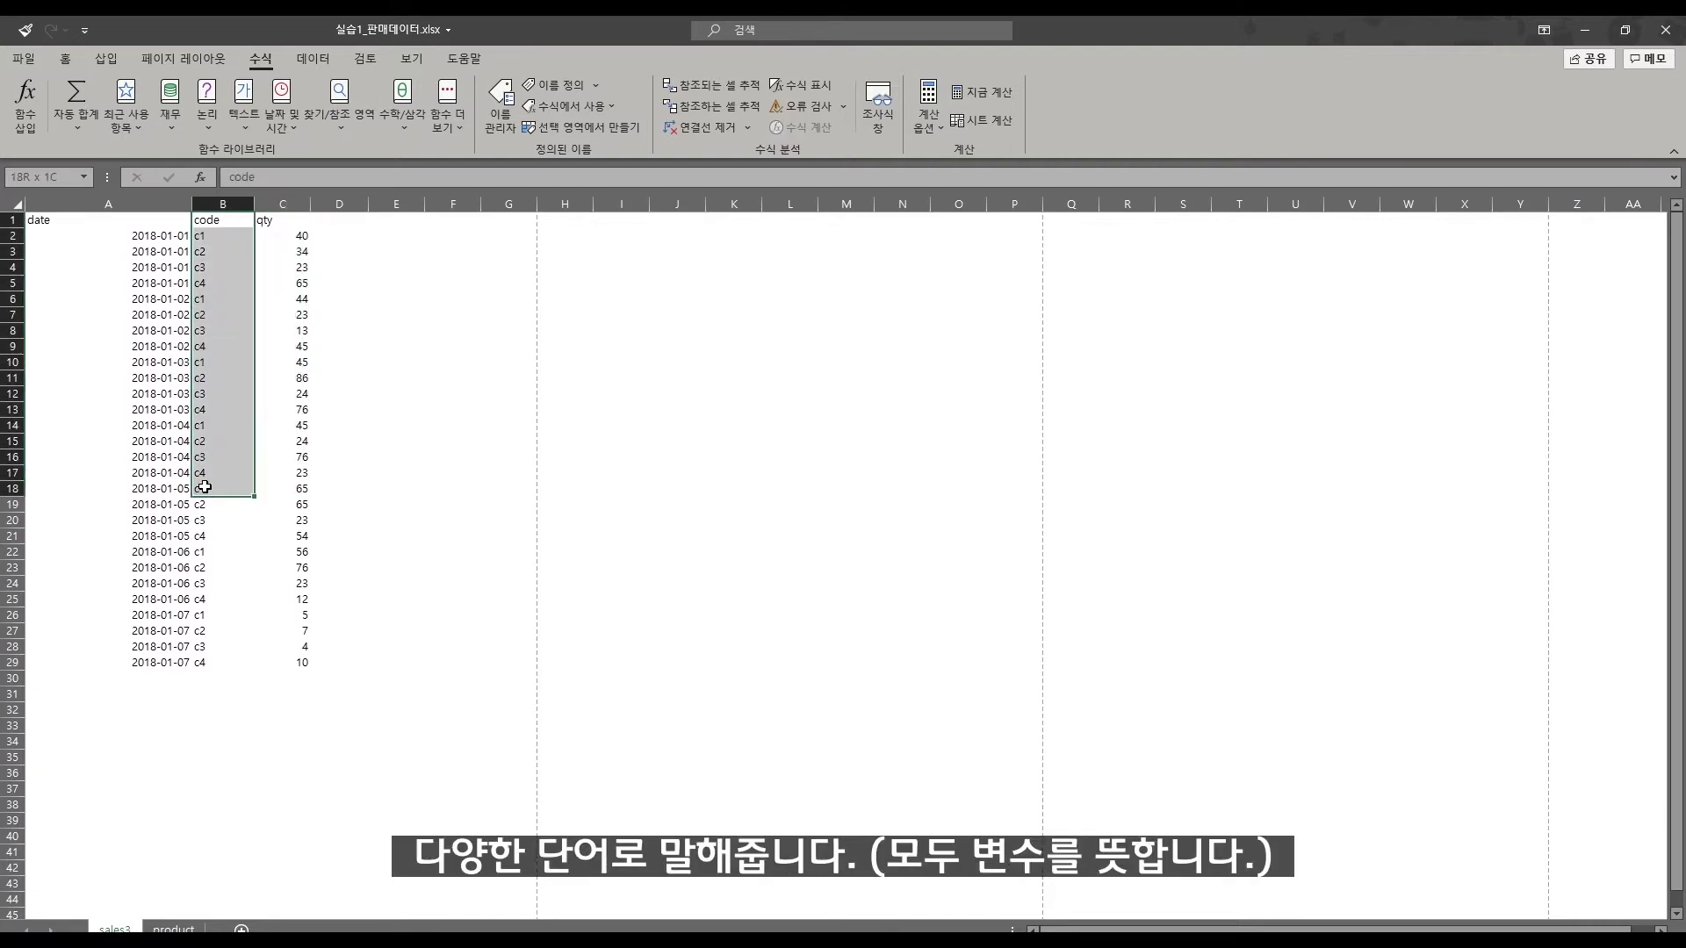
{"action": "left_click_drag", "start_coordinate": [157, 217], "coordinate": [95, 587]}
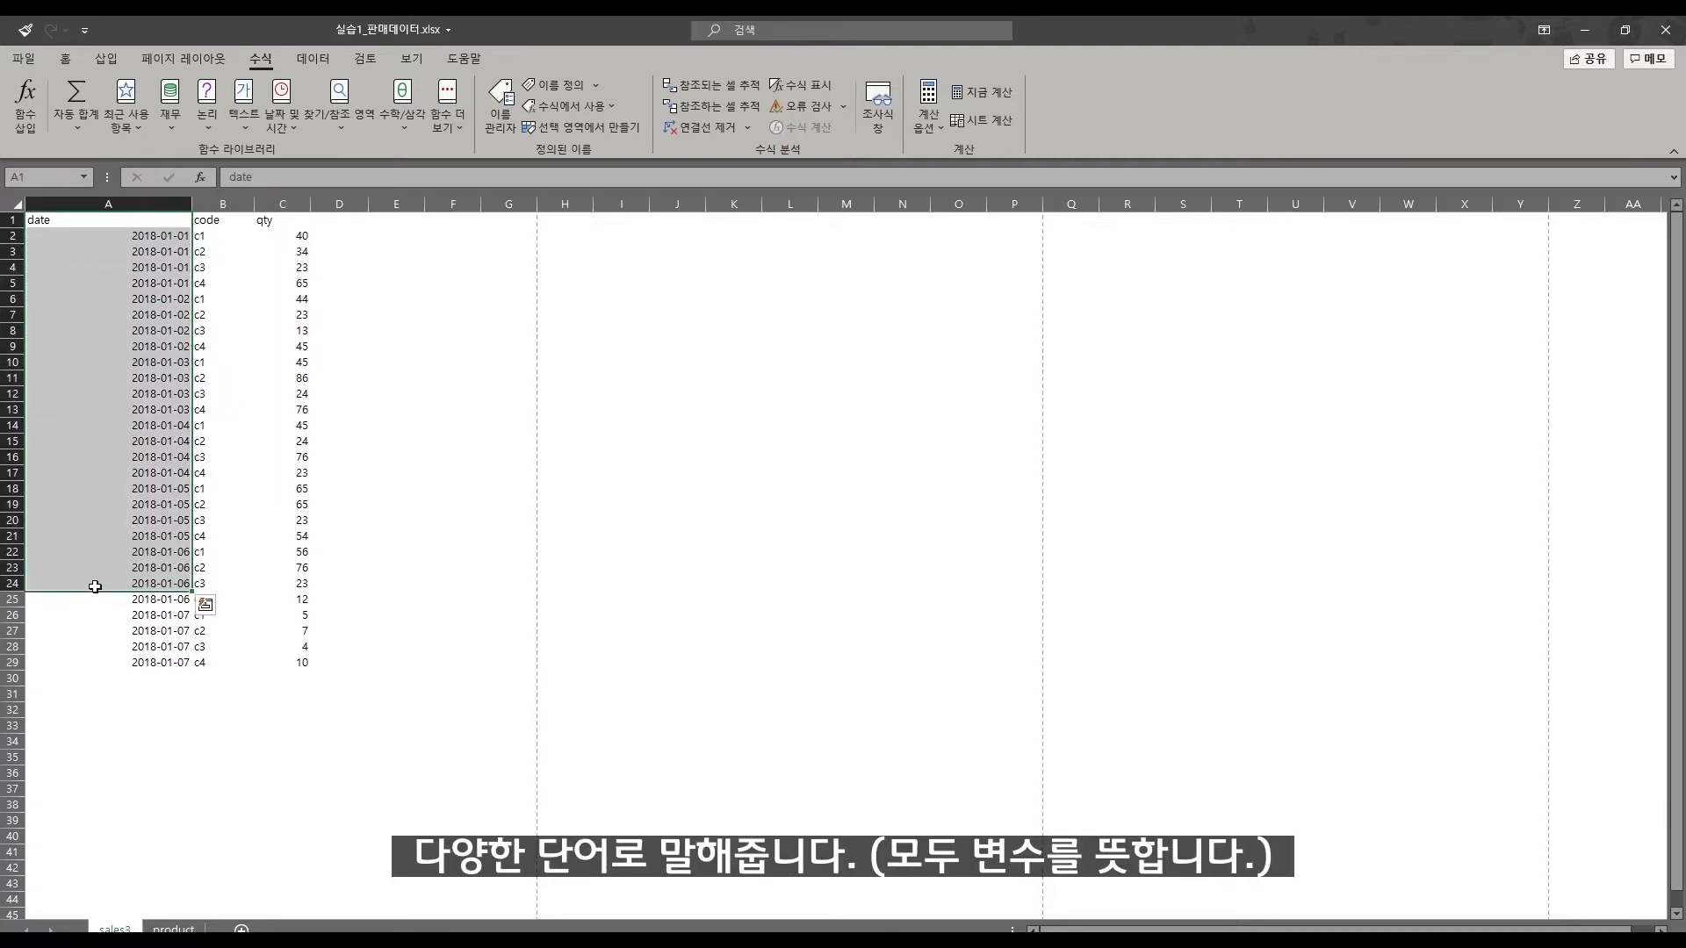
Highlight individual sales records row by row, starting from row 2, to examine them as separate objects
{"action": "left_click", "coordinate": [7, 235]}
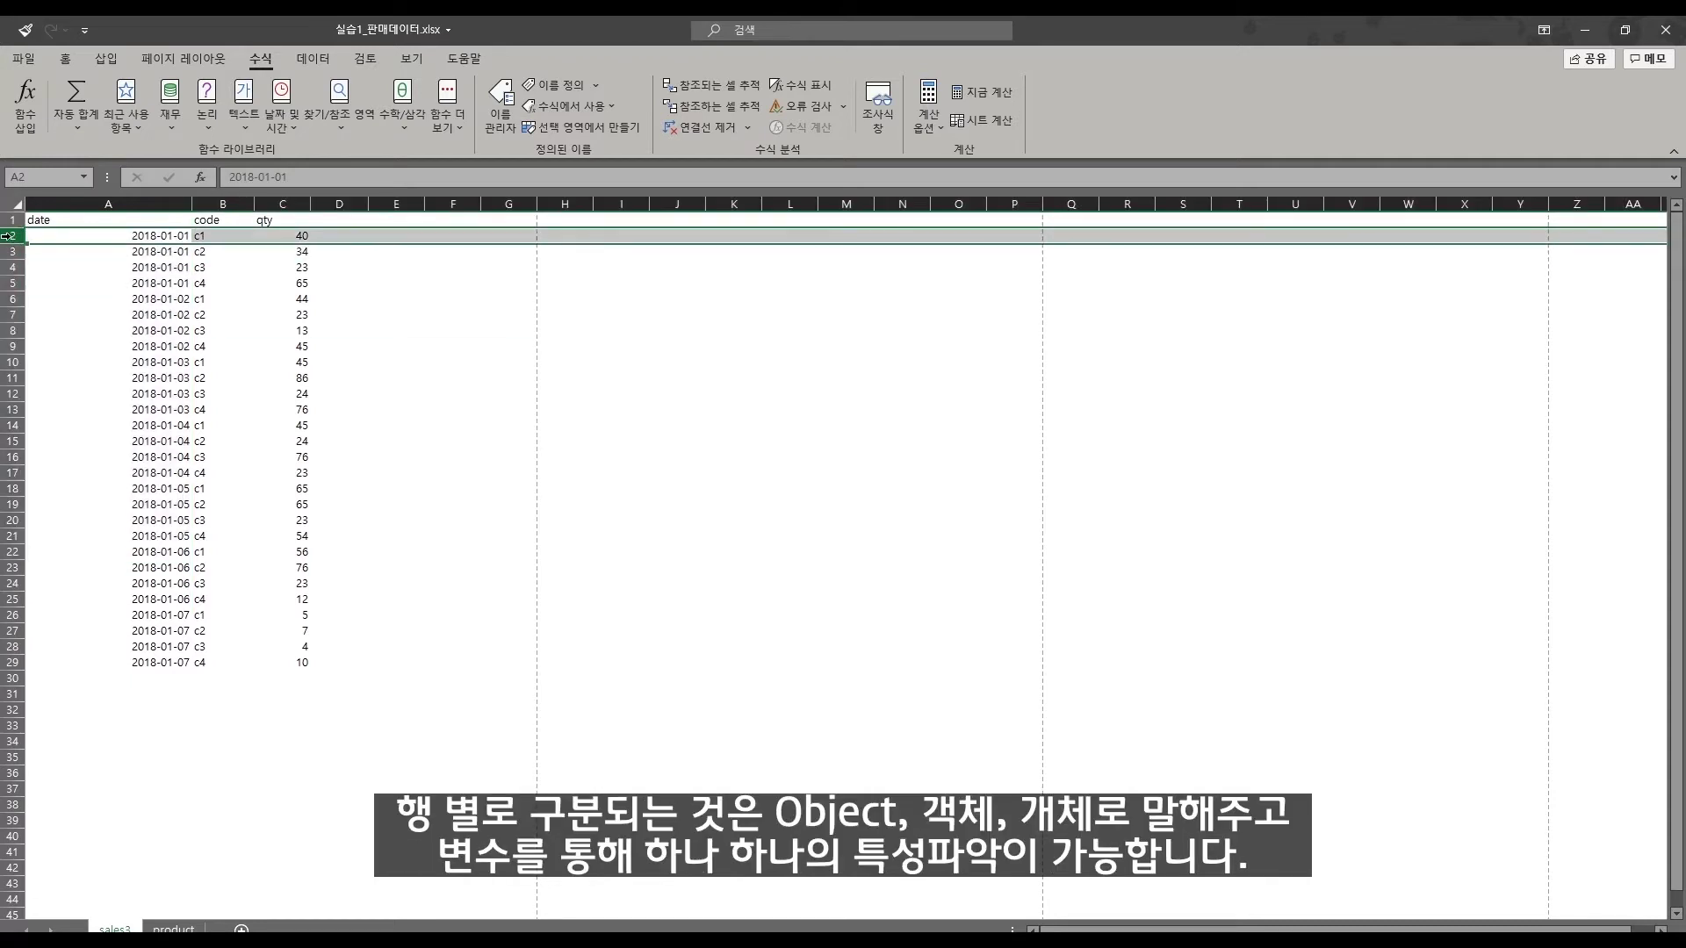
{"action": "left_click", "coordinate": [10, 252]}
{"action": "left_click_drag", "start_coordinate": [123, 253], "coordinate": [285, 256]}
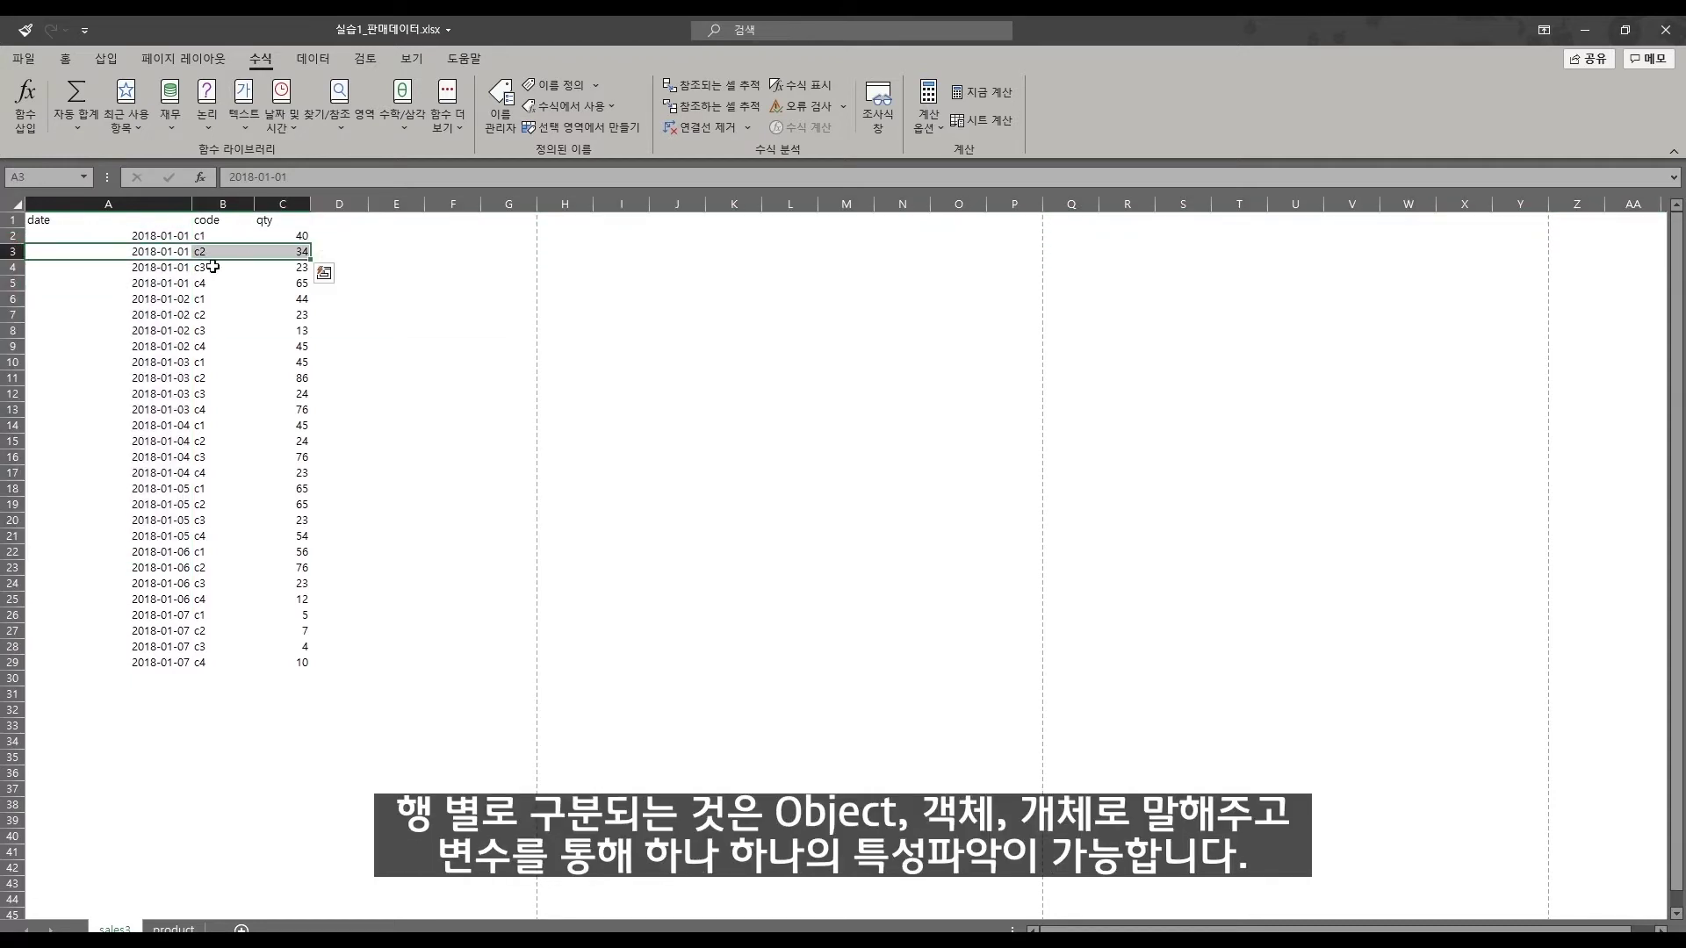
{"action": "left_click", "coordinate": [119, 270]}
{"action": "left_click_drag", "start_coordinate": [120, 270], "coordinate": [278, 267]}
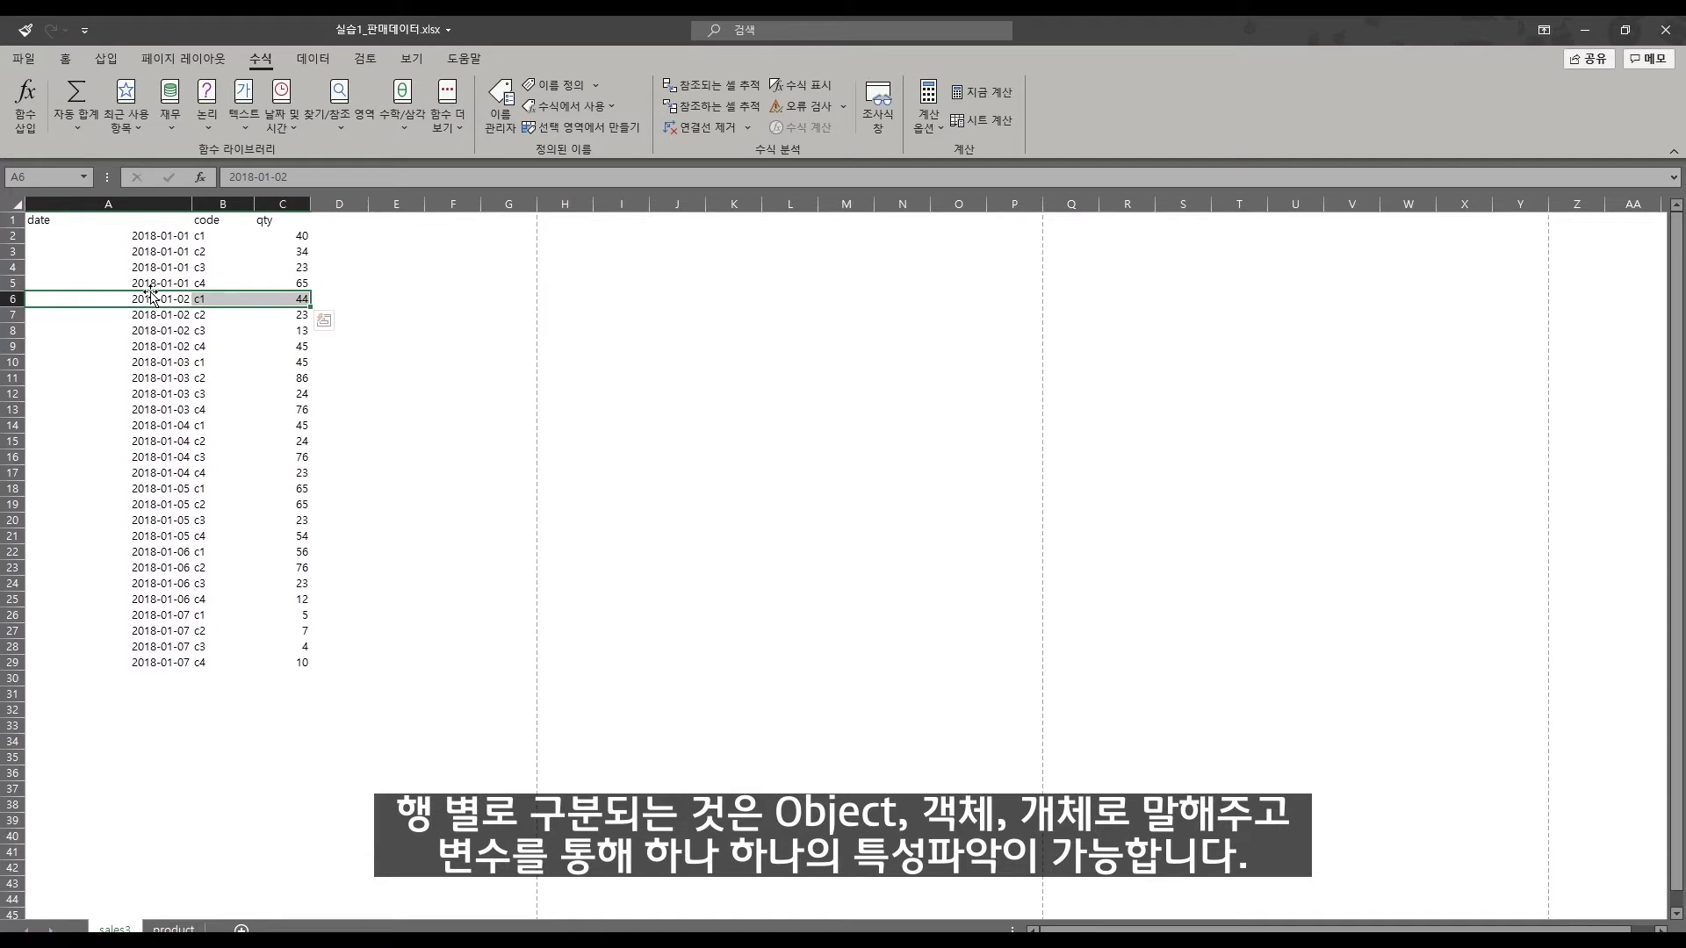
Examine the date, code and qty values of the first records, and follow each field down its column
{"action": "left_click", "coordinate": [202, 235]}
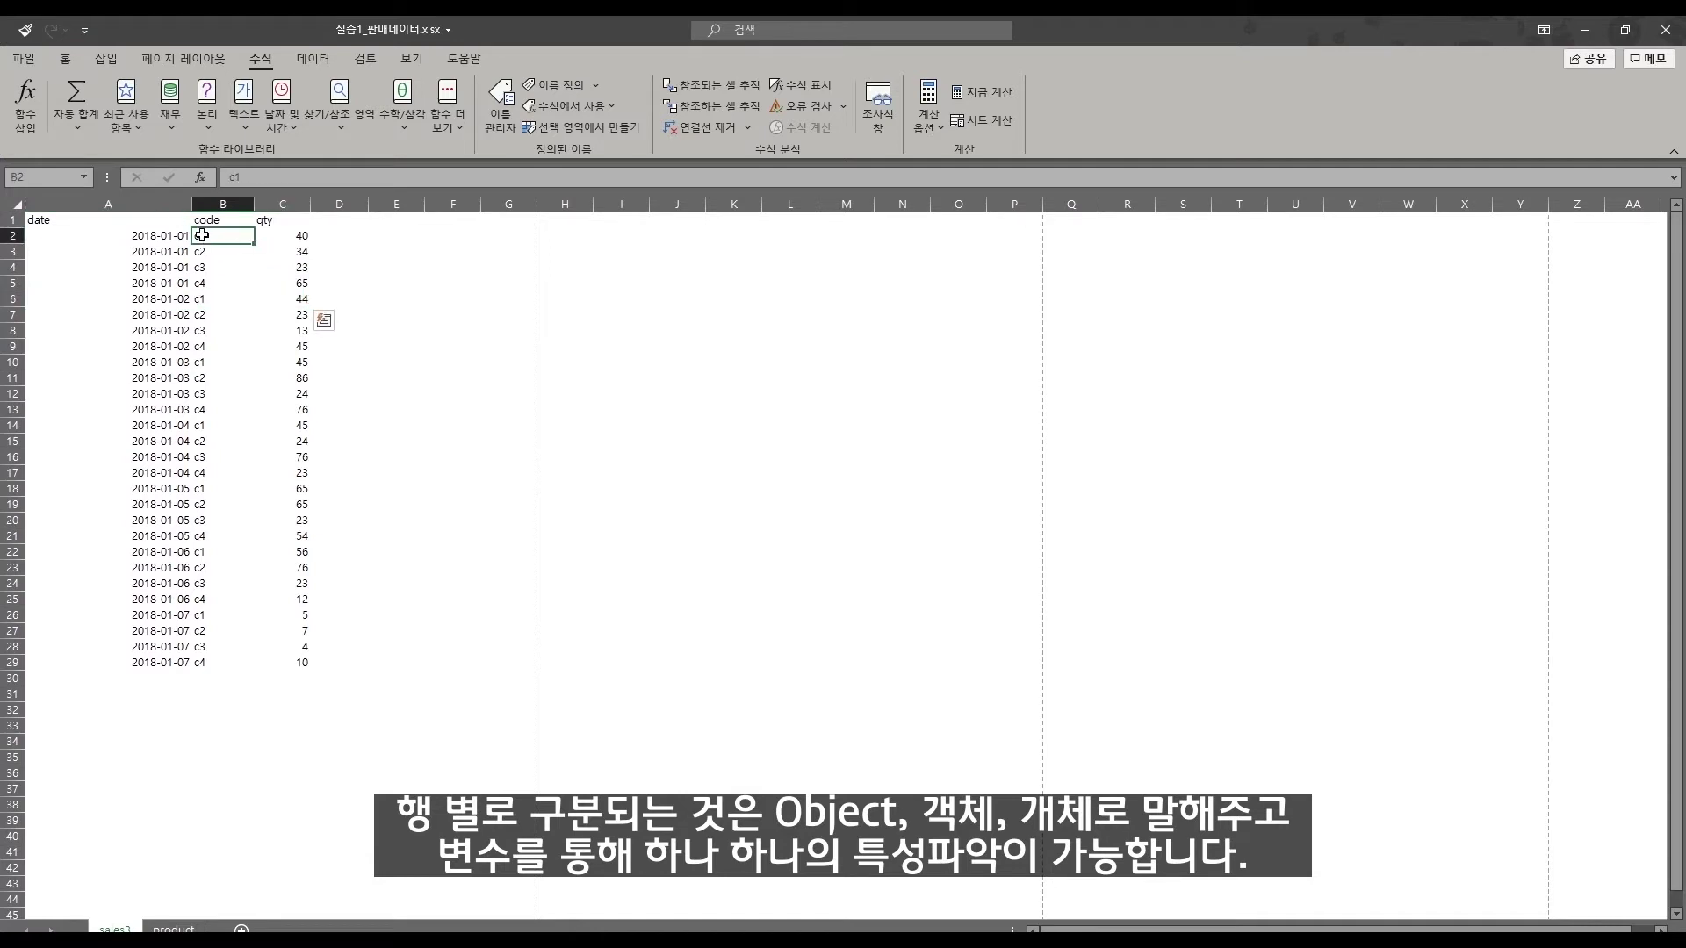
{"action": "left_click", "coordinate": [154, 236]}
{"action": "left_click", "coordinate": [210, 229]}
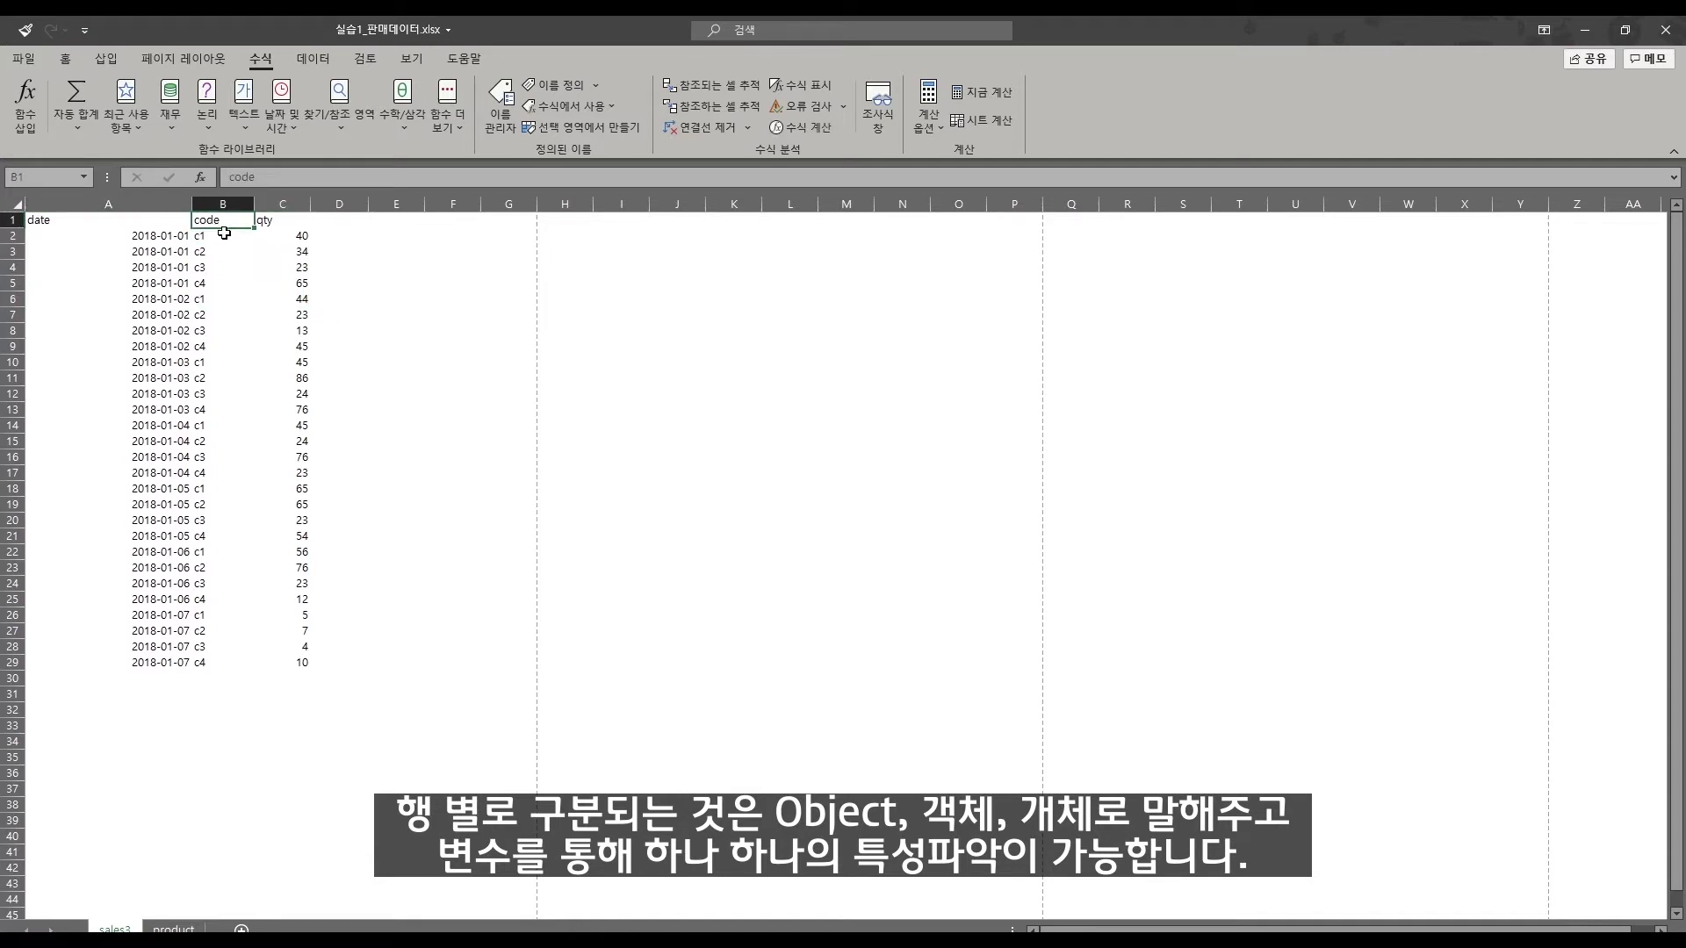
{"action": "left_click", "coordinate": [298, 240]}
{"action": "left_click", "coordinate": [171, 256]}
{"action": "left_click", "coordinate": [207, 253]}
{"action": "left_click", "coordinate": [292, 247]}
{"action": "left_click", "coordinate": [170, 266]}
{"action": "left_click_drag", "start_coordinate": [113, 221], "coordinate": [158, 489]}
{"action": "left_click_drag", "start_coordinate": [233, 224], "coordinate": [276, 496]}
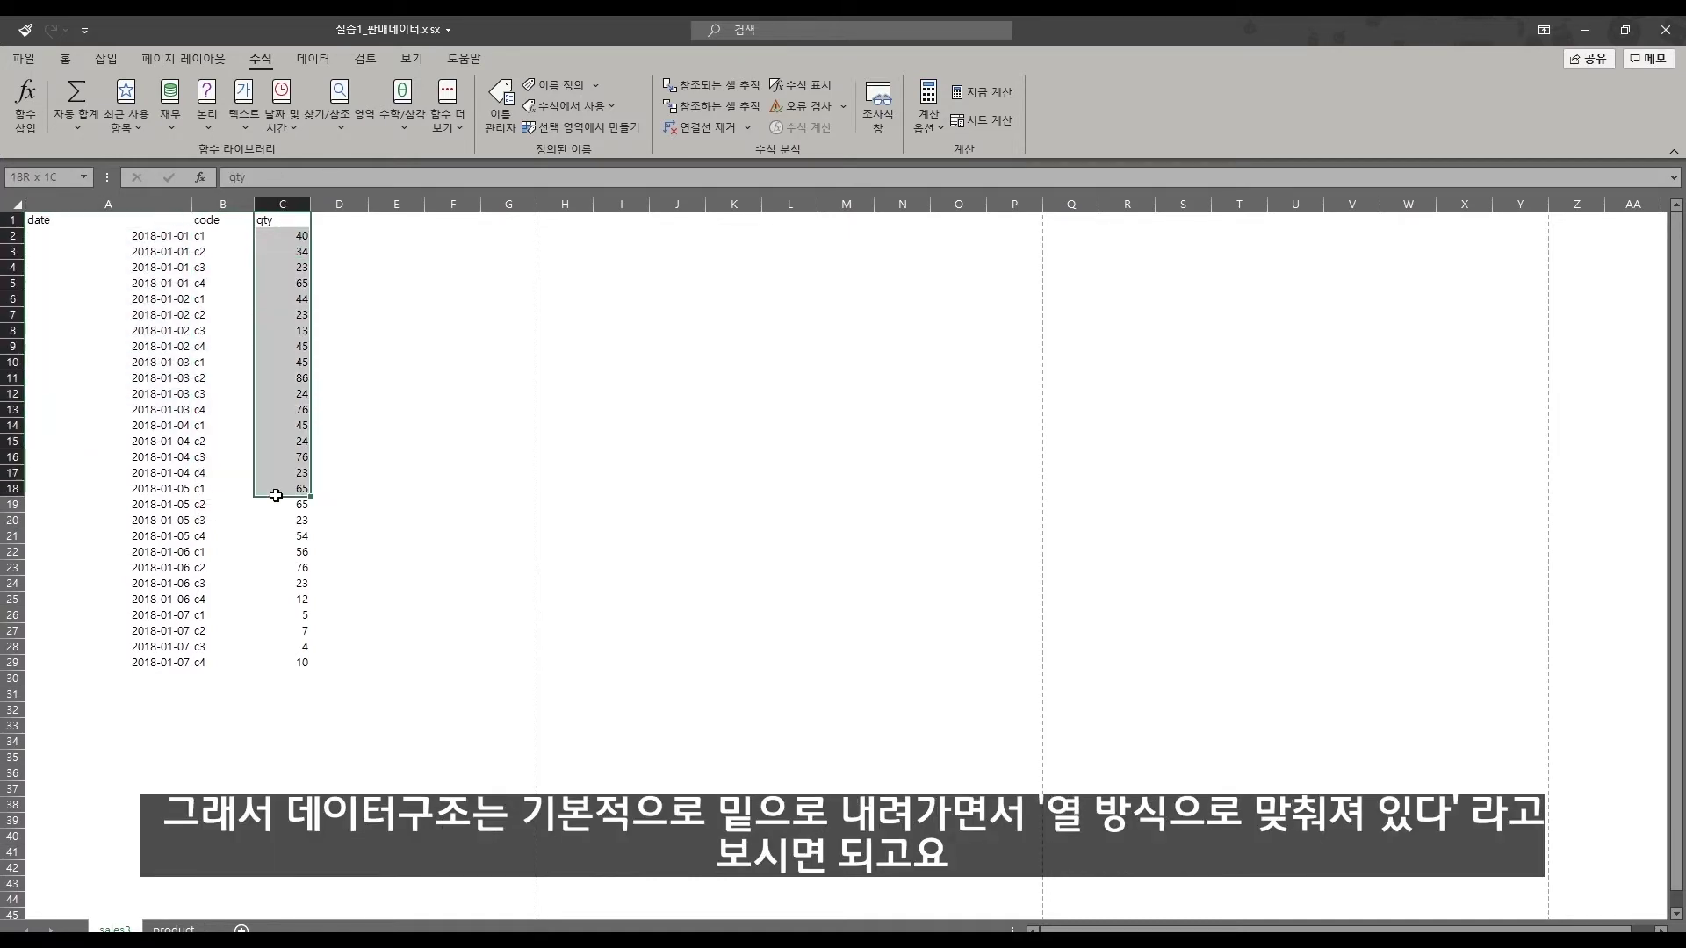
{"action": "left_click", "coordinate": [252, 633]}
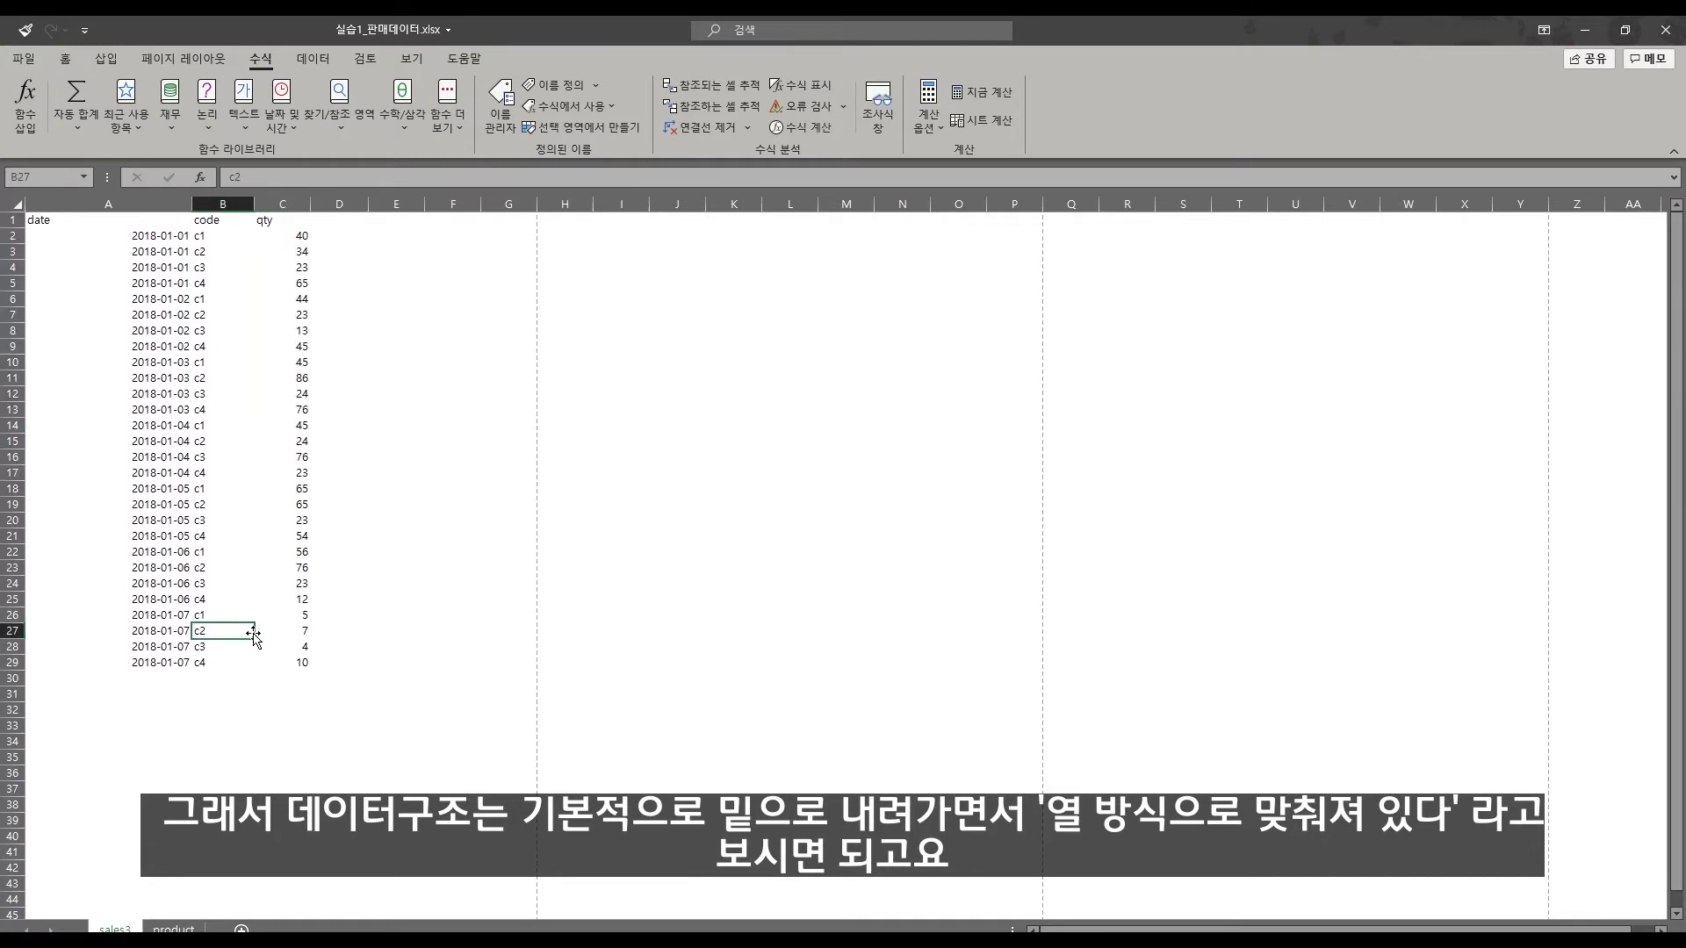
Create a pivot table from the whole sales range A1:C29, placed in the existing worksheet at cell E1 of sales3
{"action": "left_click", "coordinate": [145, 333]}
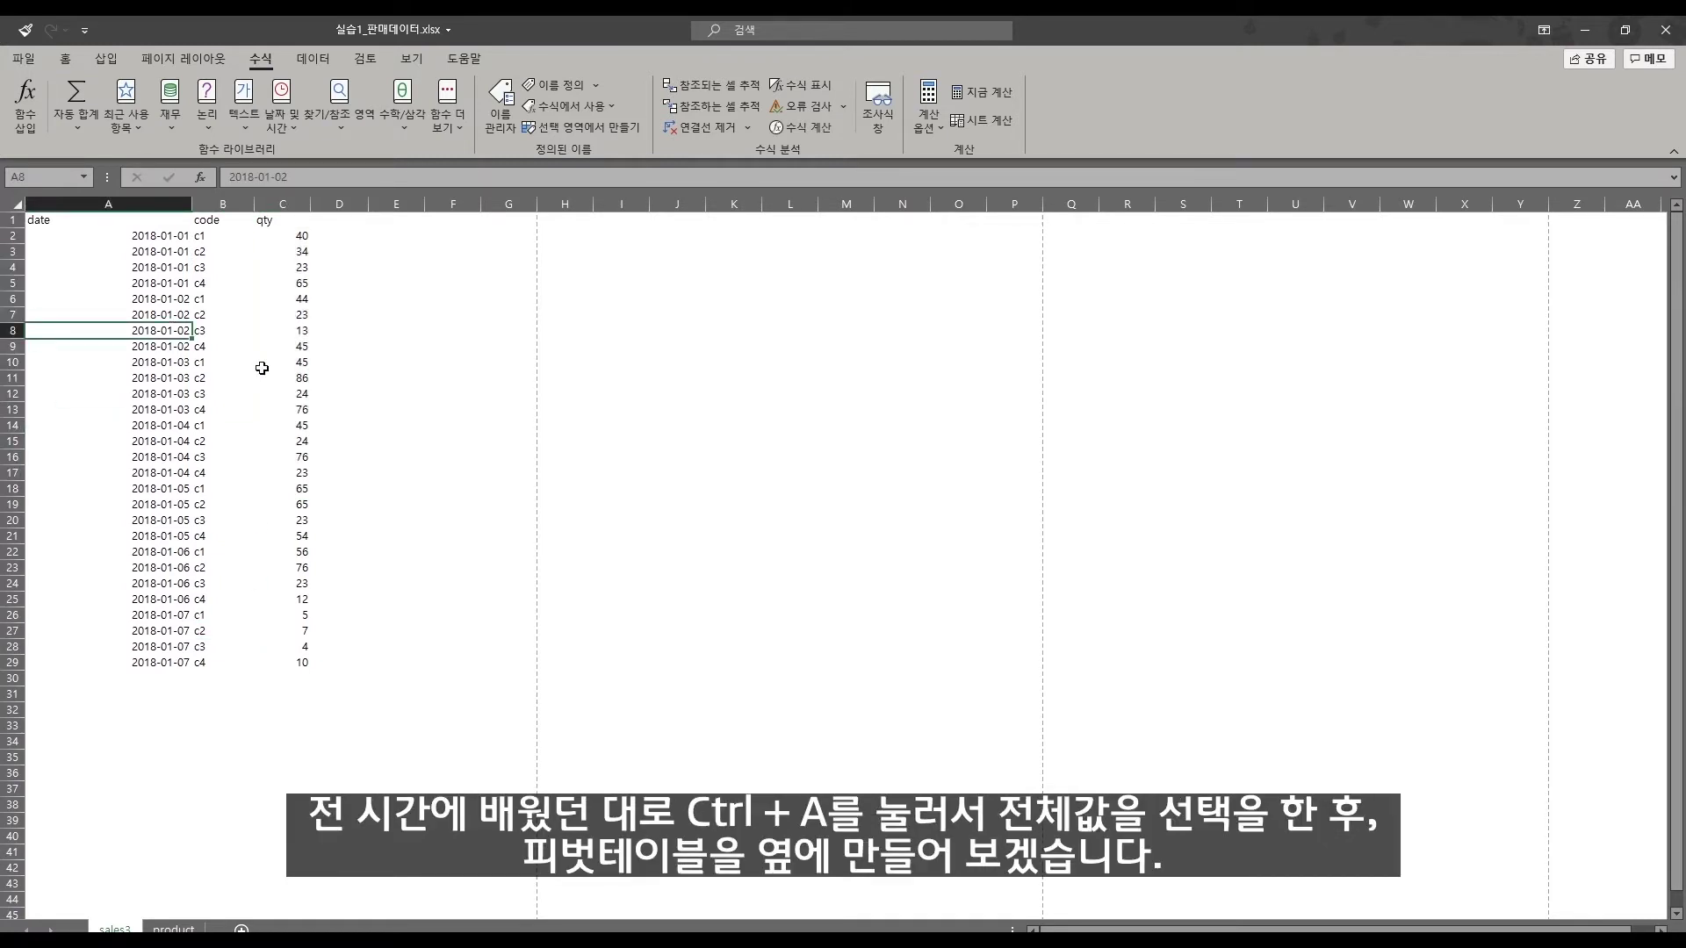
{"action": "key", "text": "ctrl+a"}
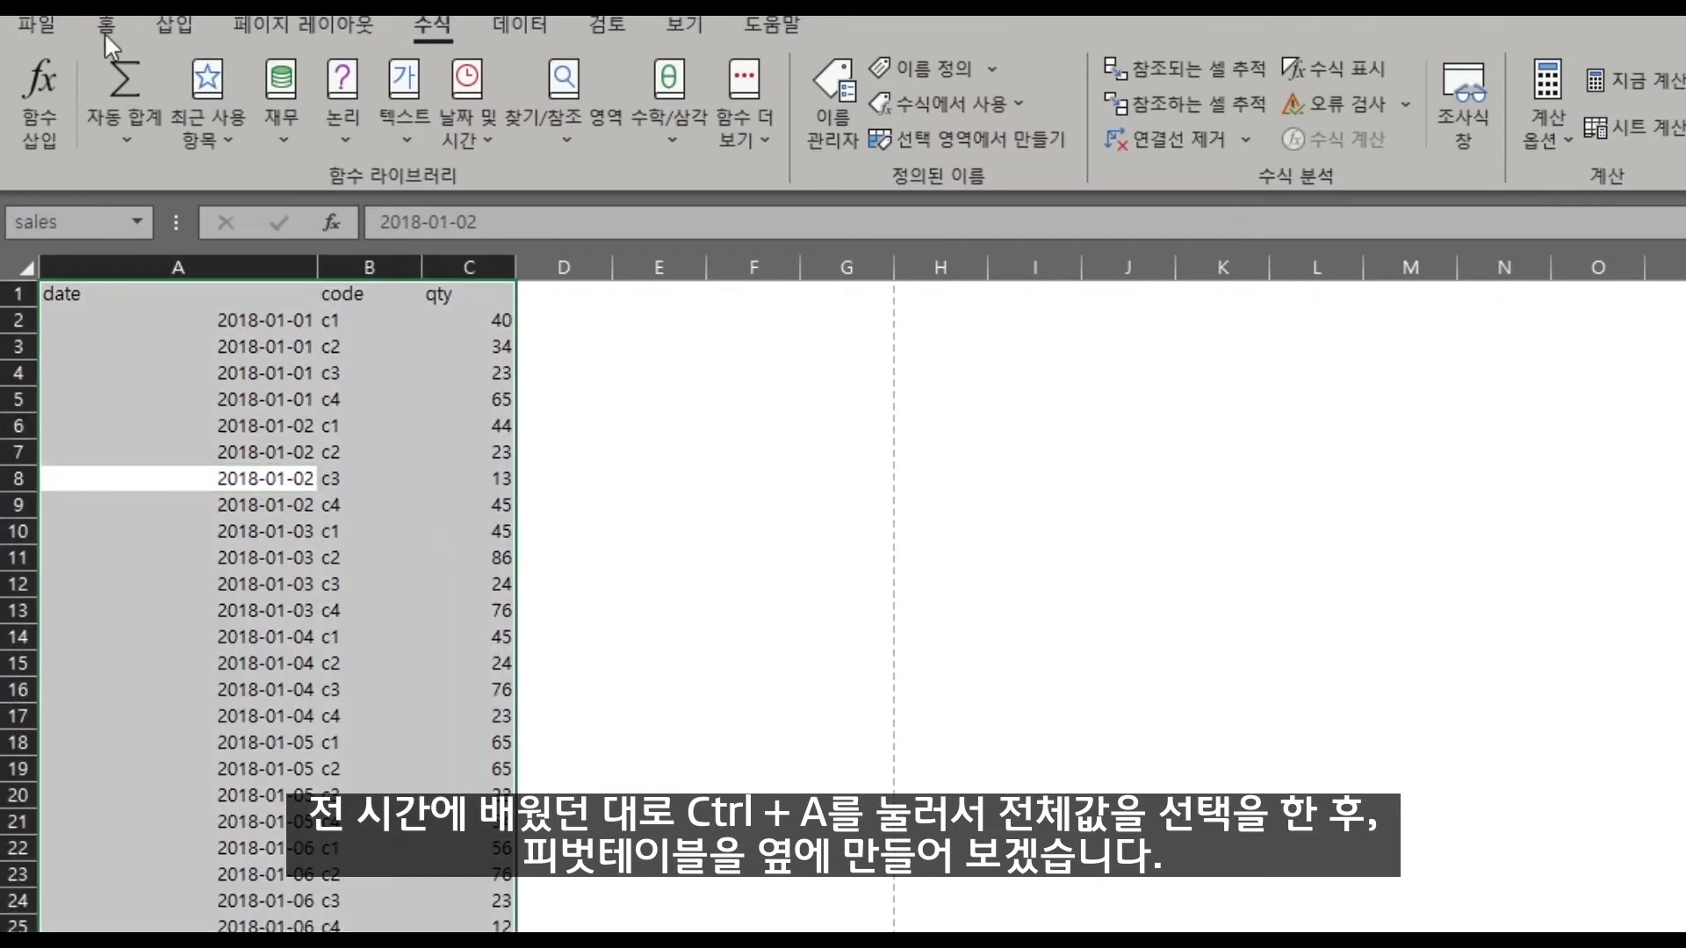
{"action": "left_click", "coordinate": [175, 24]}
{"action": "left_click", "coordinate": [34, 86]}
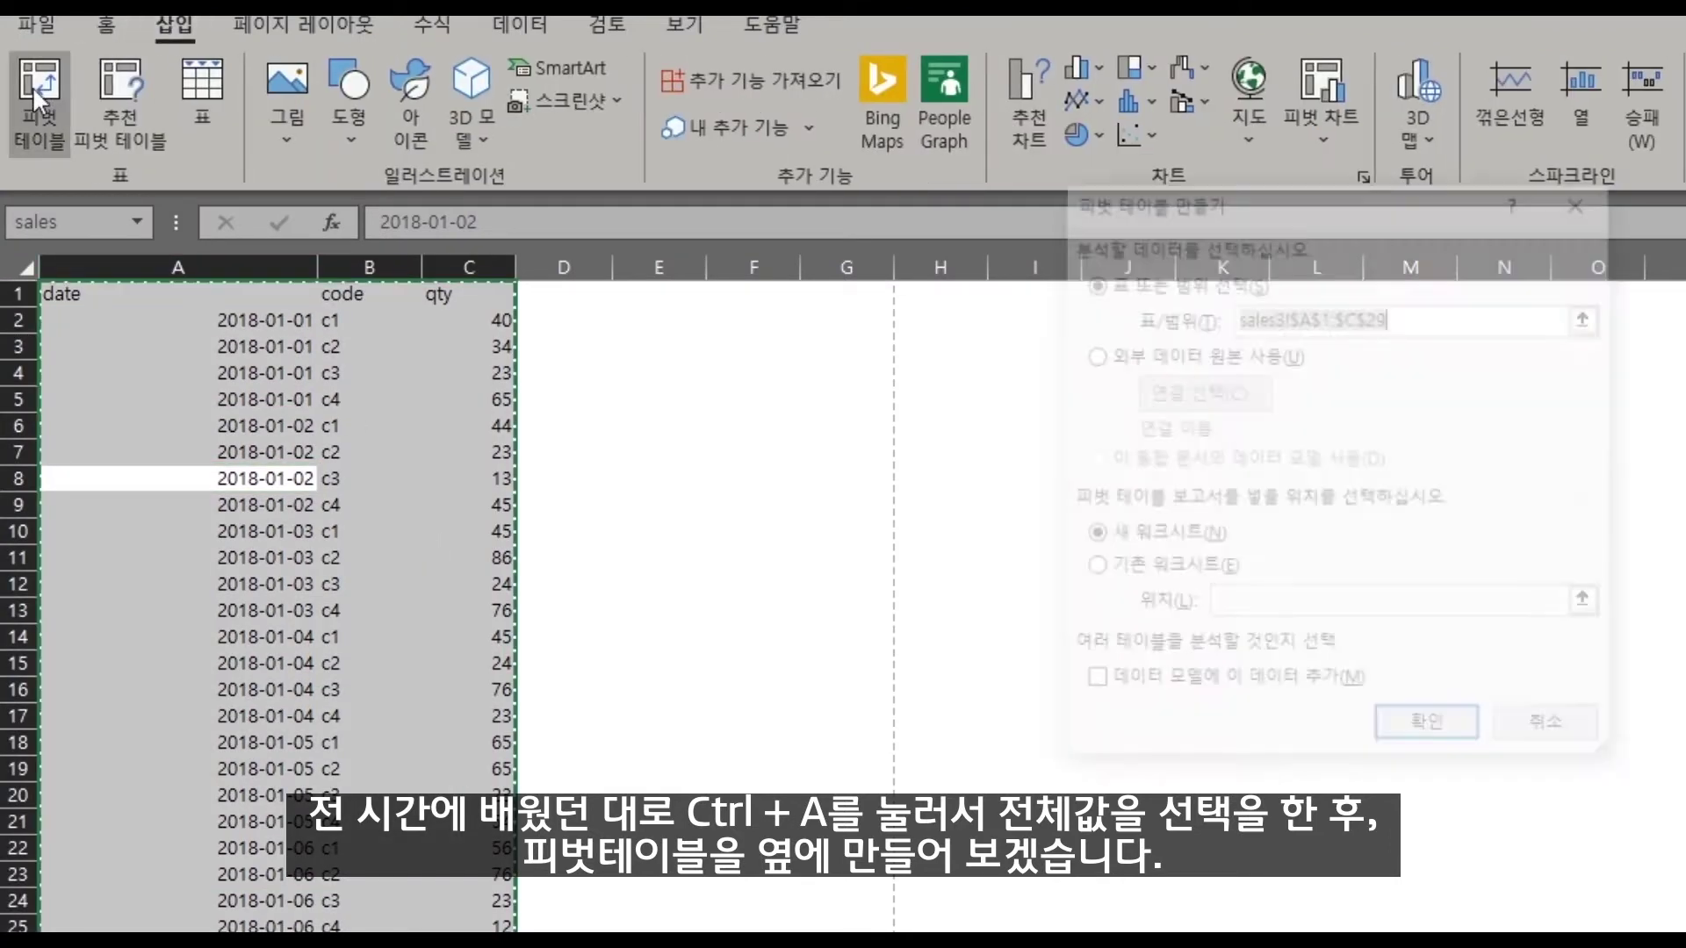
{"action": "left_click", "coordinate": [1168, 570]}
{"action": "left_click", "coordinate": [1263, 605]}
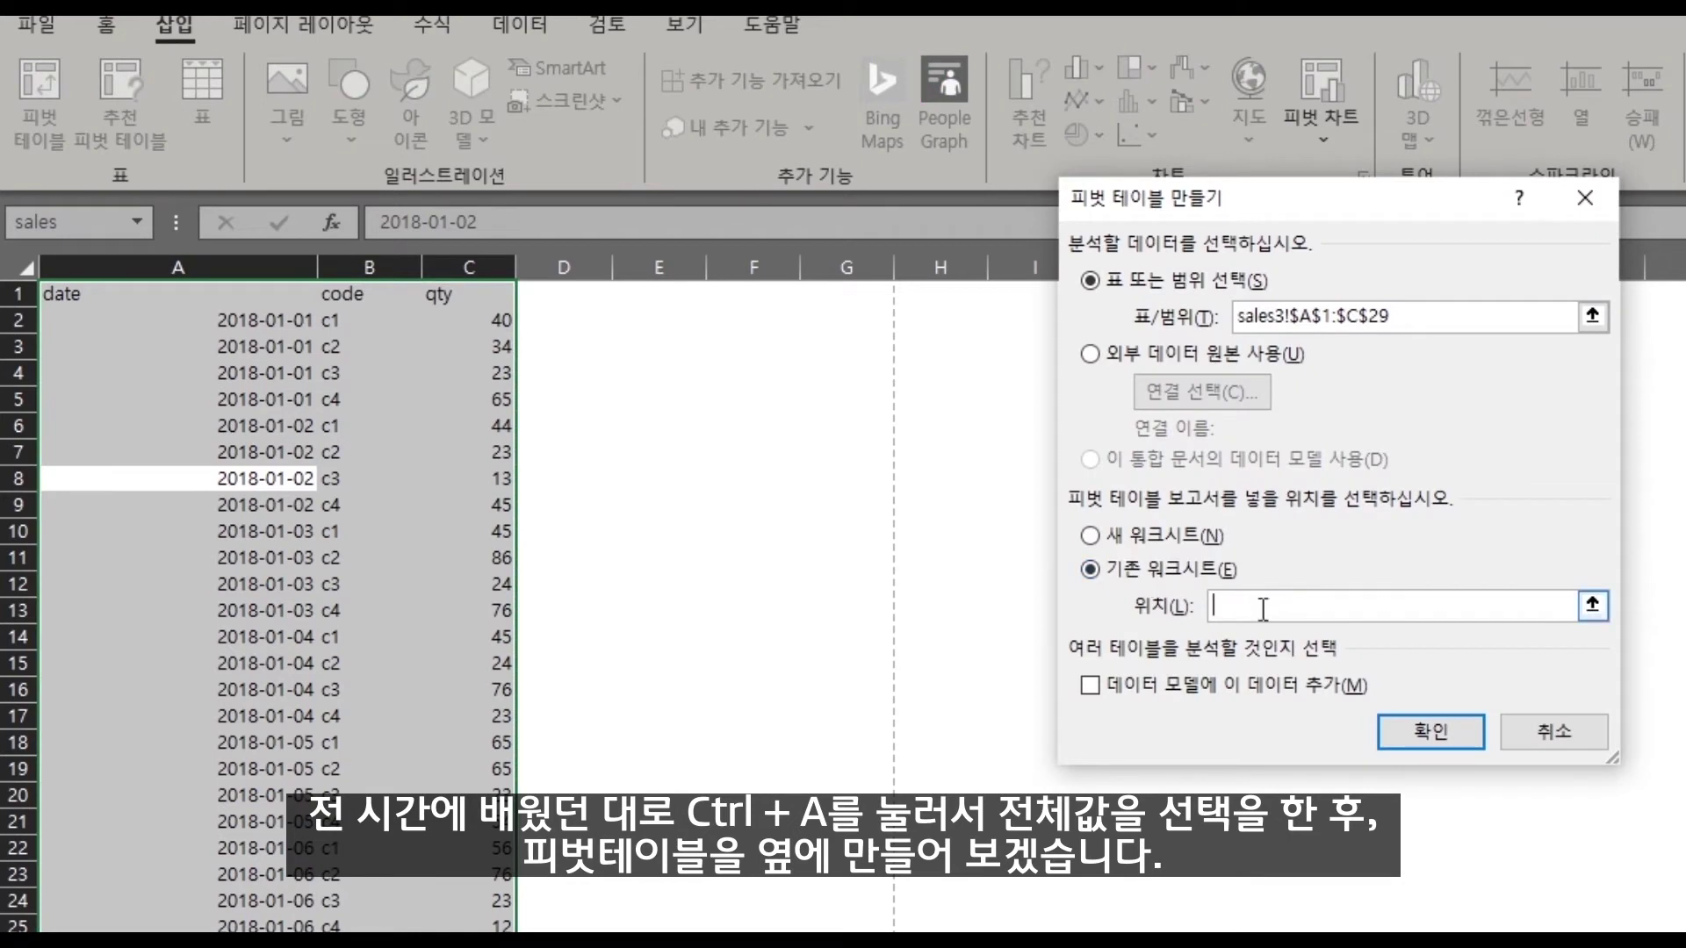
{"action": "left_click", "coordinate": [699, 307]}
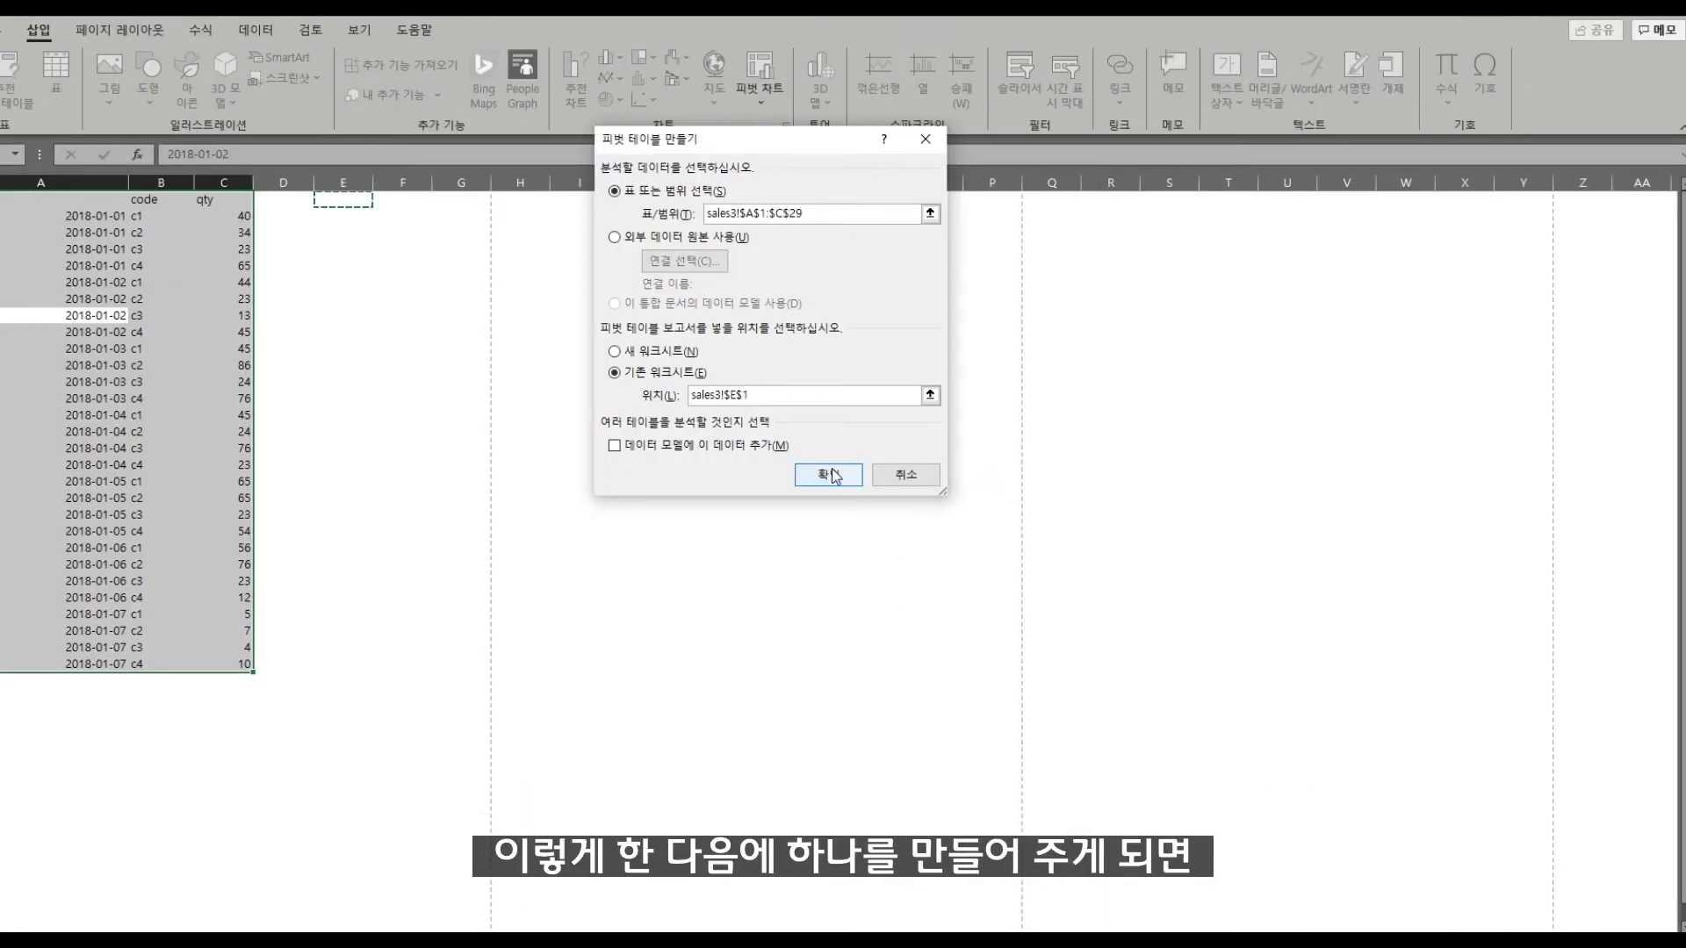
{"action": "left_click", "coordinate": [828, 475]}
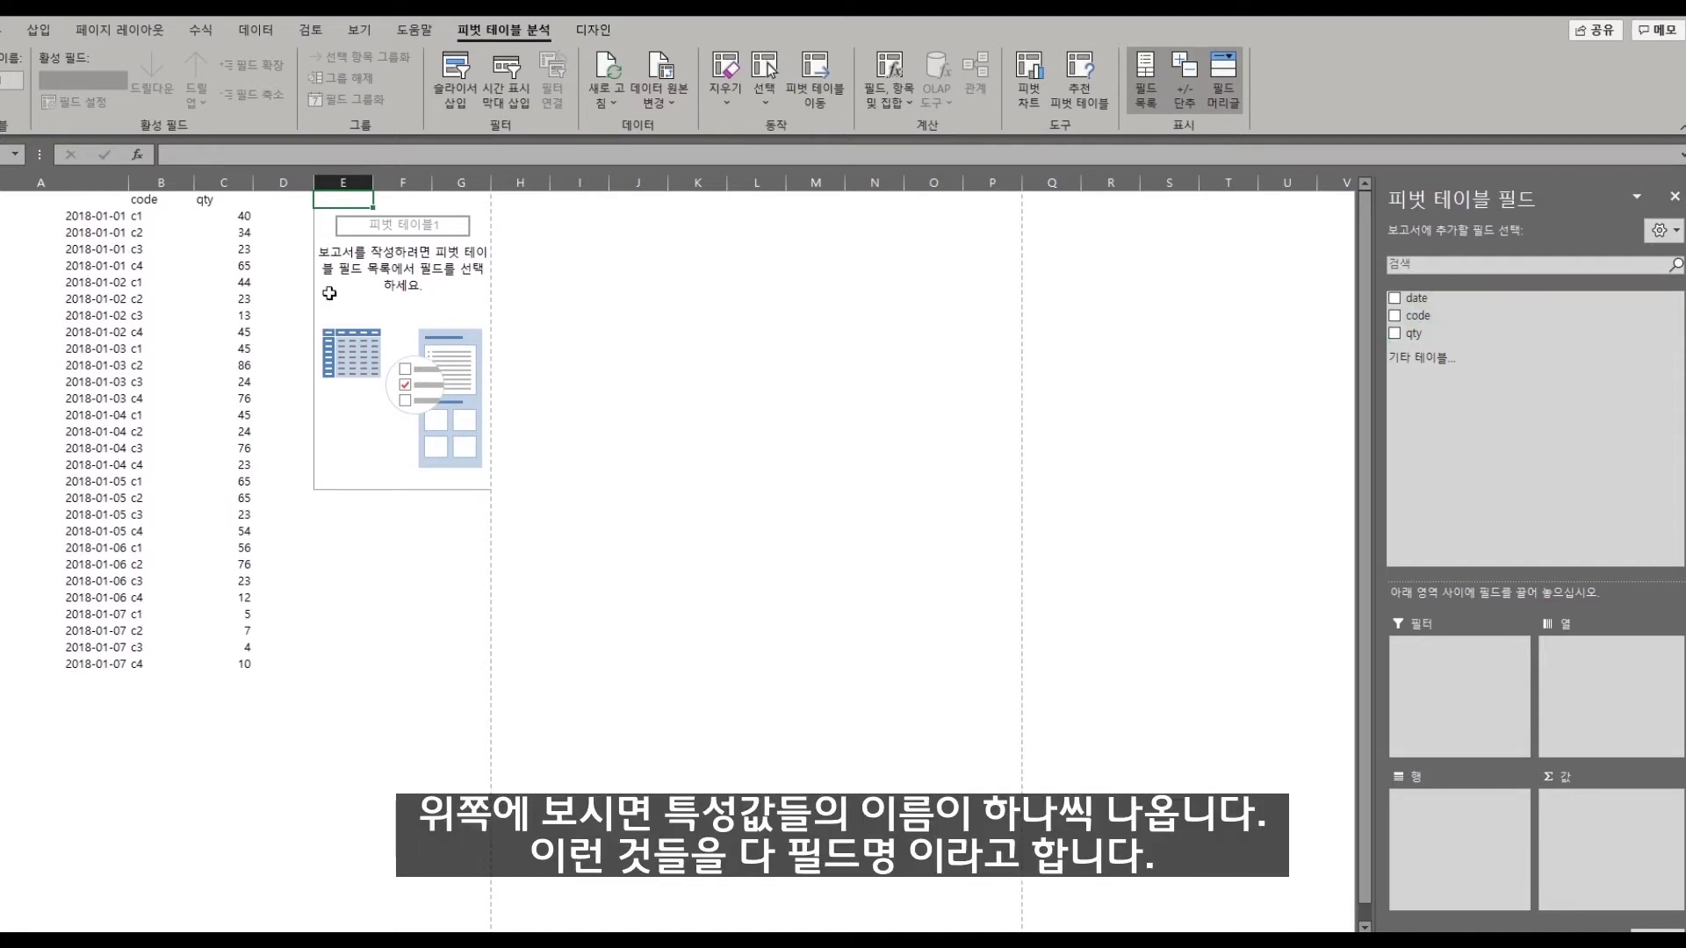
Put the date field in the pivot table's rows and the qty field in its values
{"action": "left_click", "coordinate": [27, 212]}
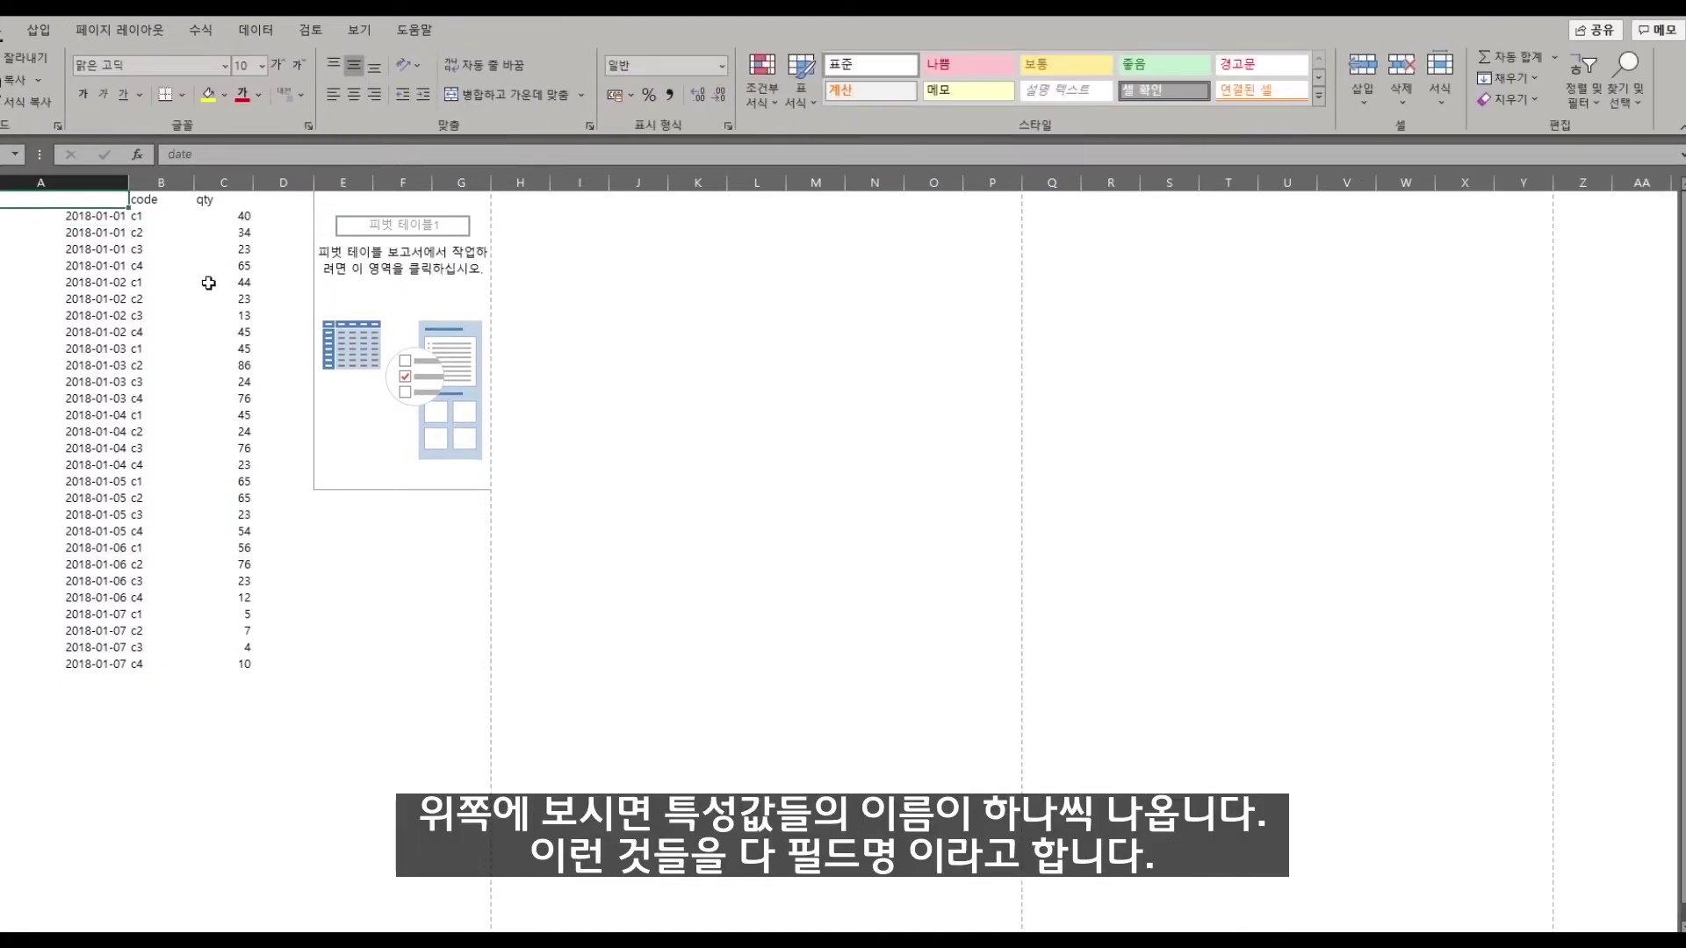
{"action": "left_click", "coordinate": [343, 318]}
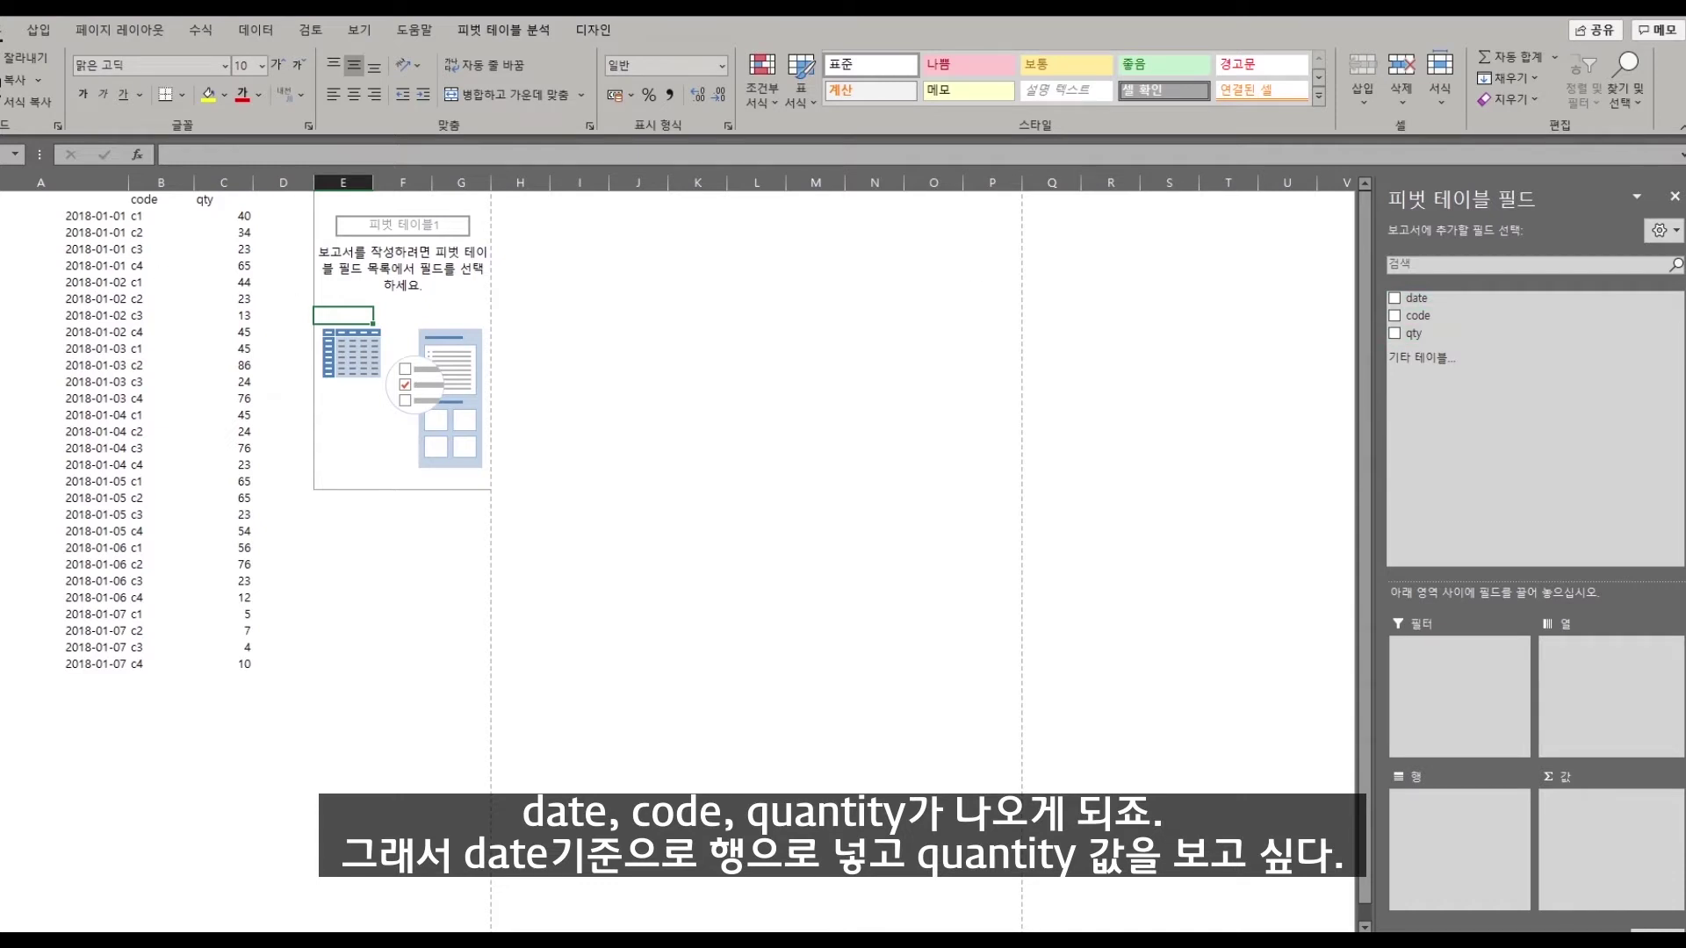
{"action": "left_click", "coordinate": [7, 183]}
{"action": "left_click_drag", "start_coordinate": [1440, 299], "coordinate": [1470, 867]}
{"action": "left_click_drag", "start_coordinate": [1415, 334], "coordinate": [1557, 527]}
{"action": "left_click_drag", "start_coordinate": [1603, 831], "coordinate": [1582, 824]}
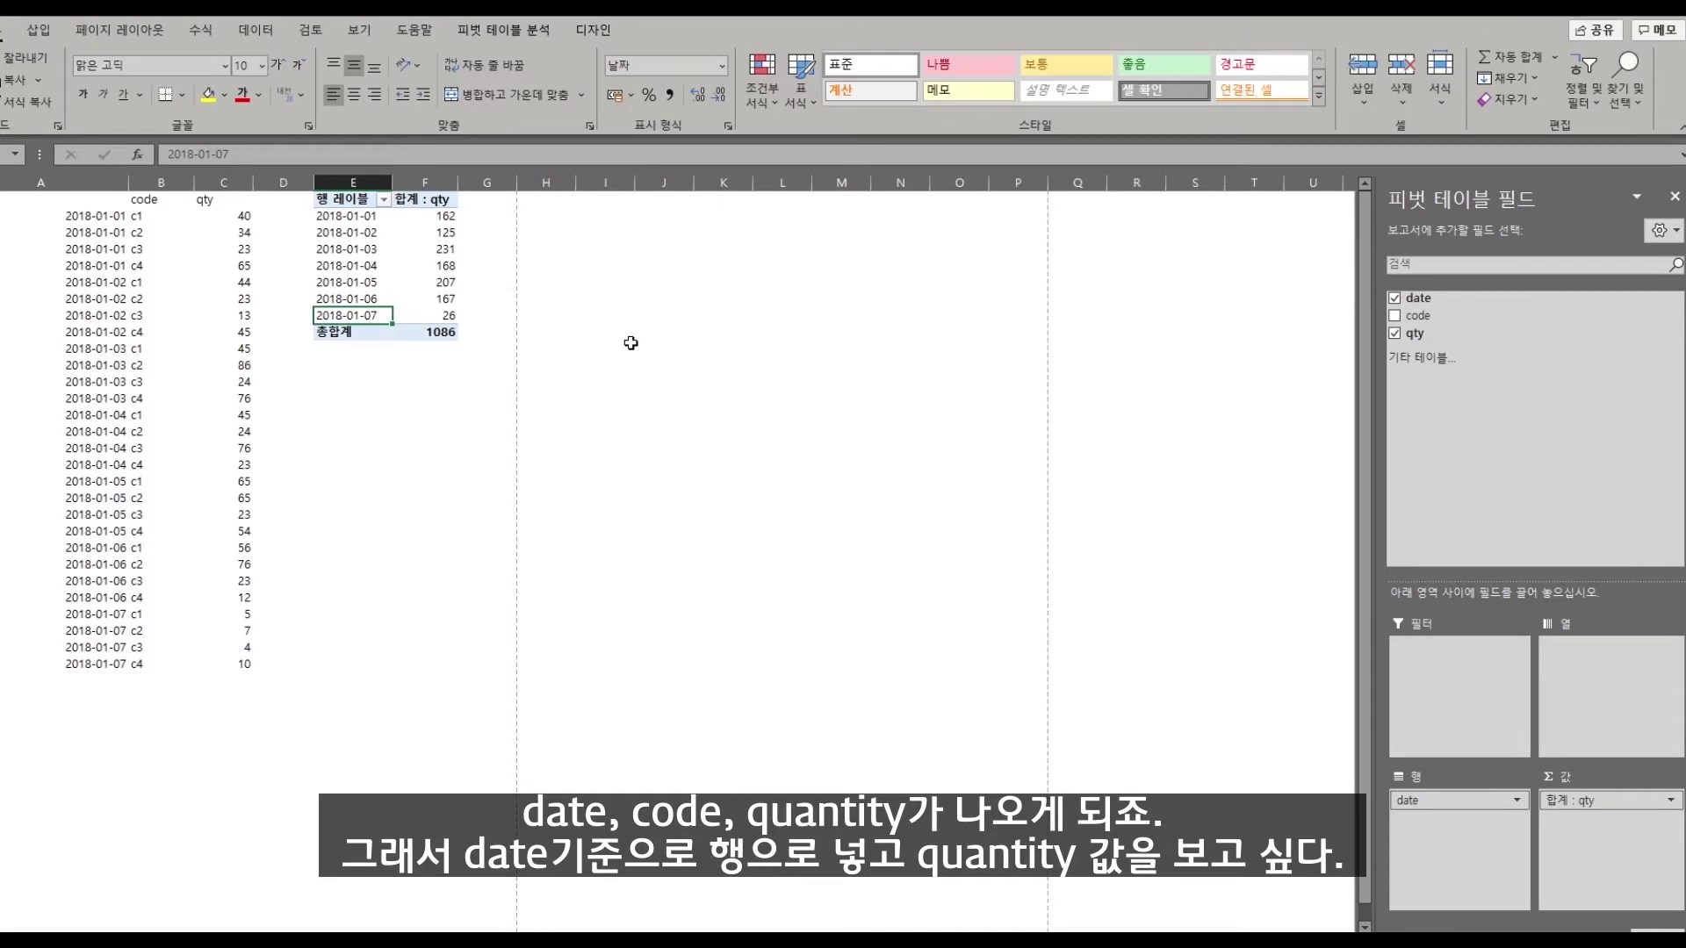
Review the summed quantity for each date in the pivot table
{"action": "left_click", "coordinate": [427, 229]}
{"action": "left_click_drag", "start_coordinate": [438, 215], "coordinate": [361, 222]}
{"action": "left_click_drag", "start_coordinate": [427, 282], "coordinate": [371, 314]}
{"action": "left_click_drag", "start_coordinate": [351, 216], "coordinate": [439, 315]}
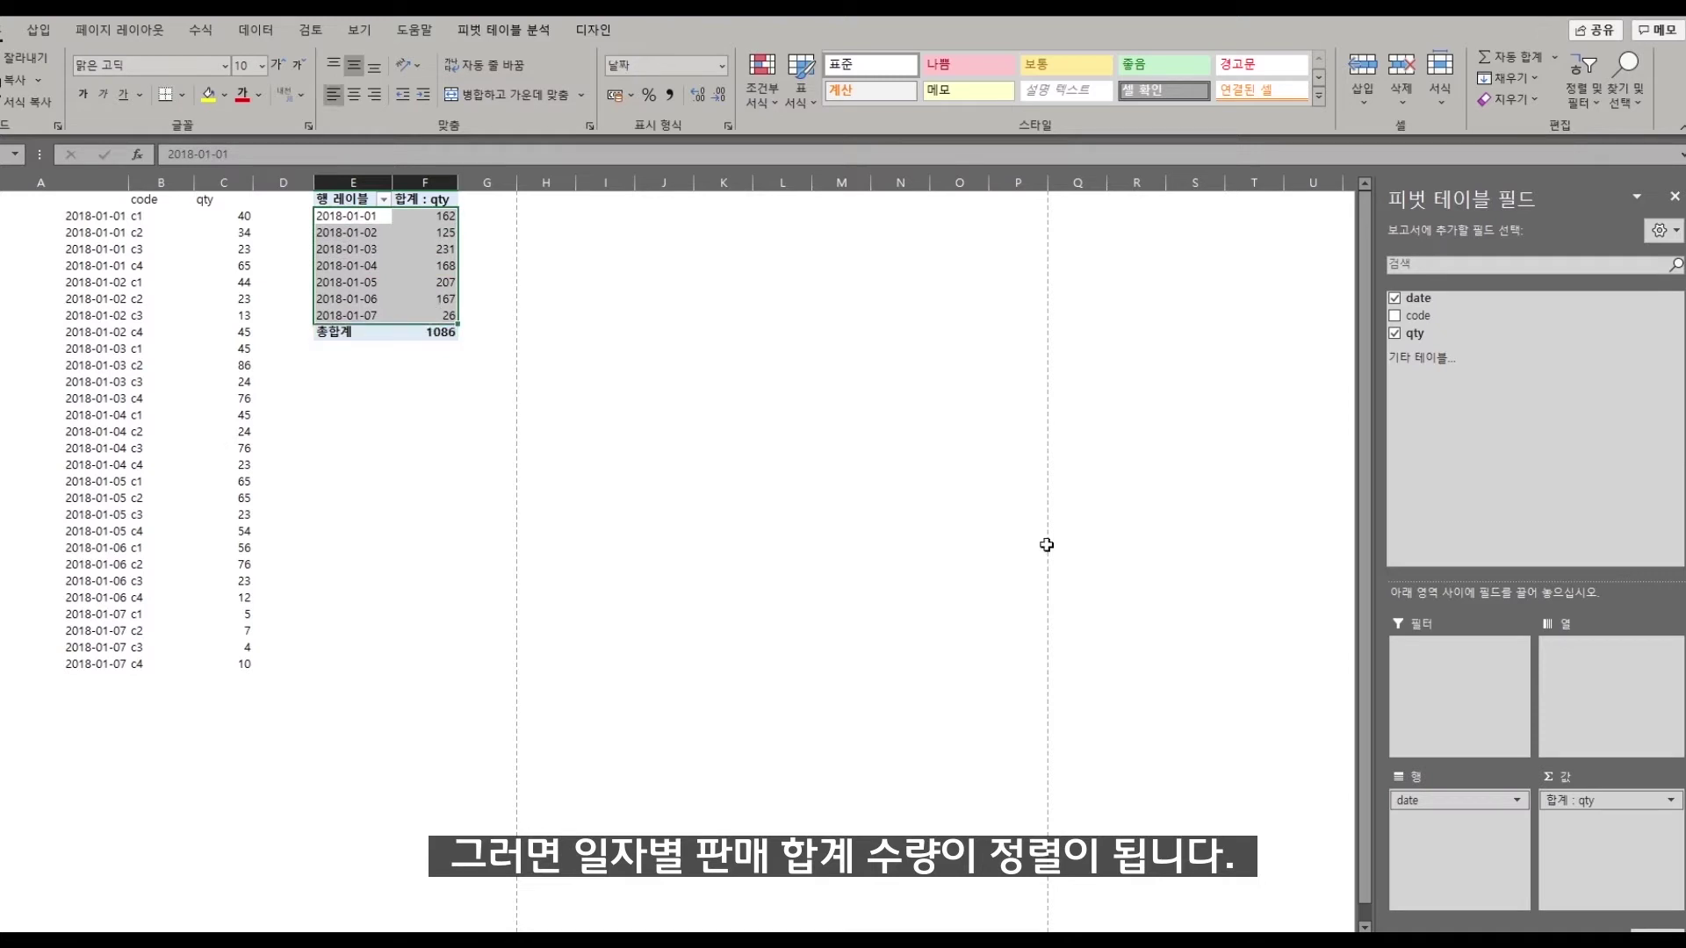
Replace the date field with code in the pivot table's rows, and check the quantity per code
{"action": "left_click_drag", "start_coordinate": [1435, 800], "coordinate": [1450, 646]}
{"action": "left_click_drag", "start_coordinate": [1418, 315], "coordinate": [1403, 829]}
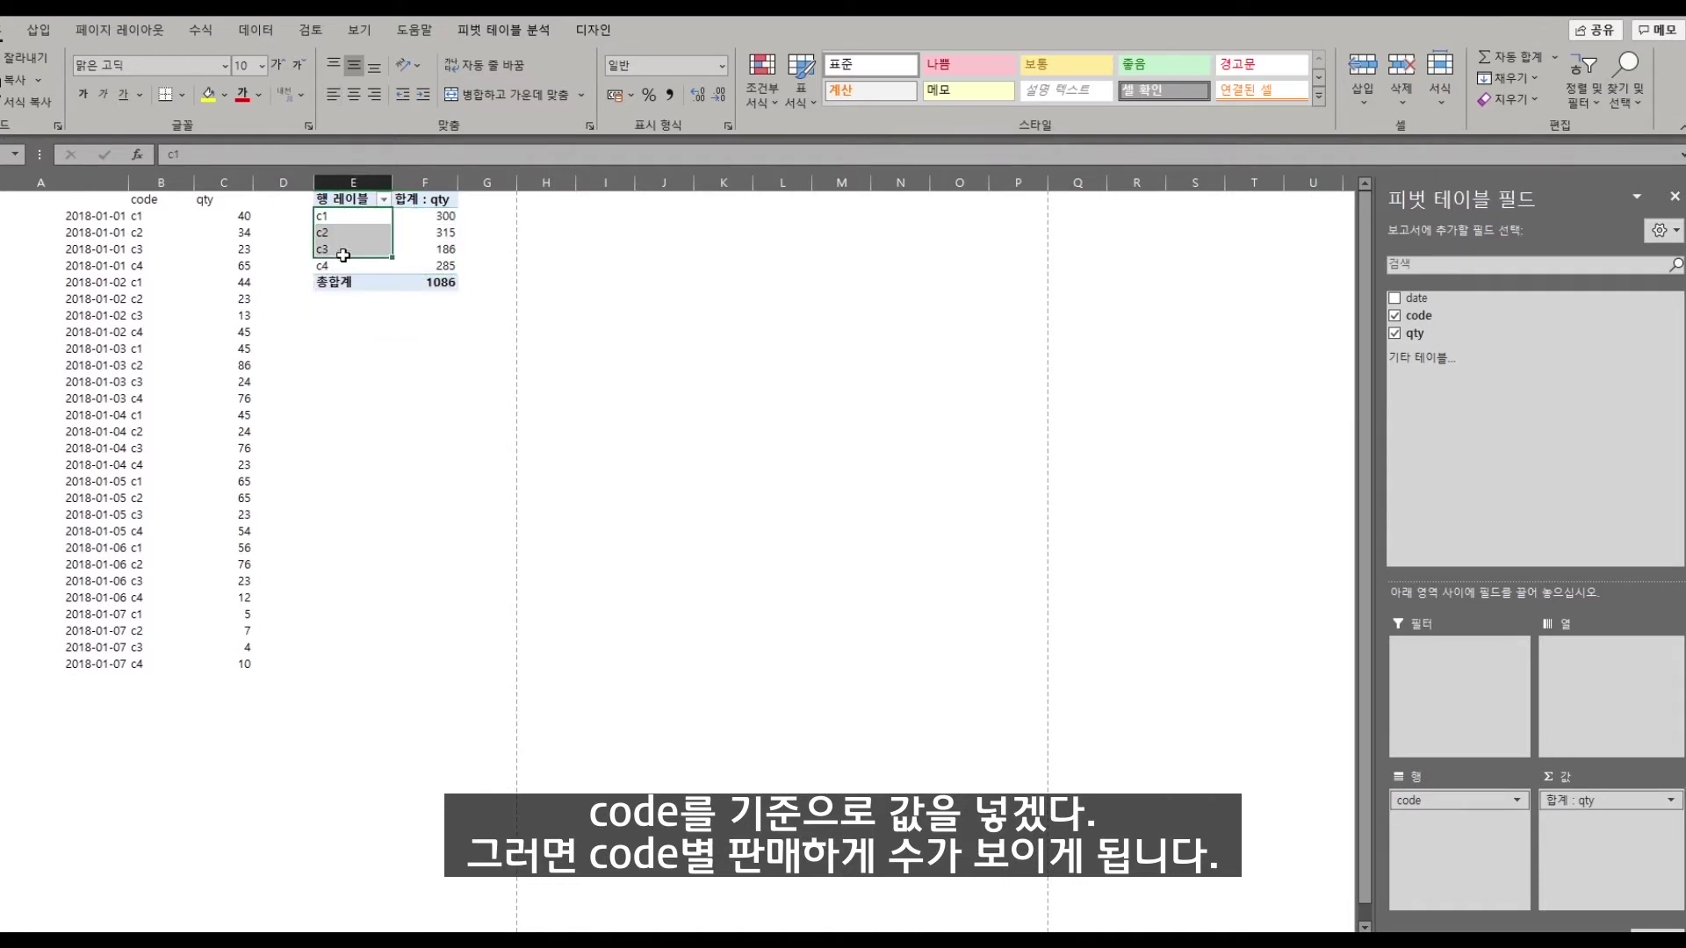
{"action": "left_click", "coordinate": [432, 219]}
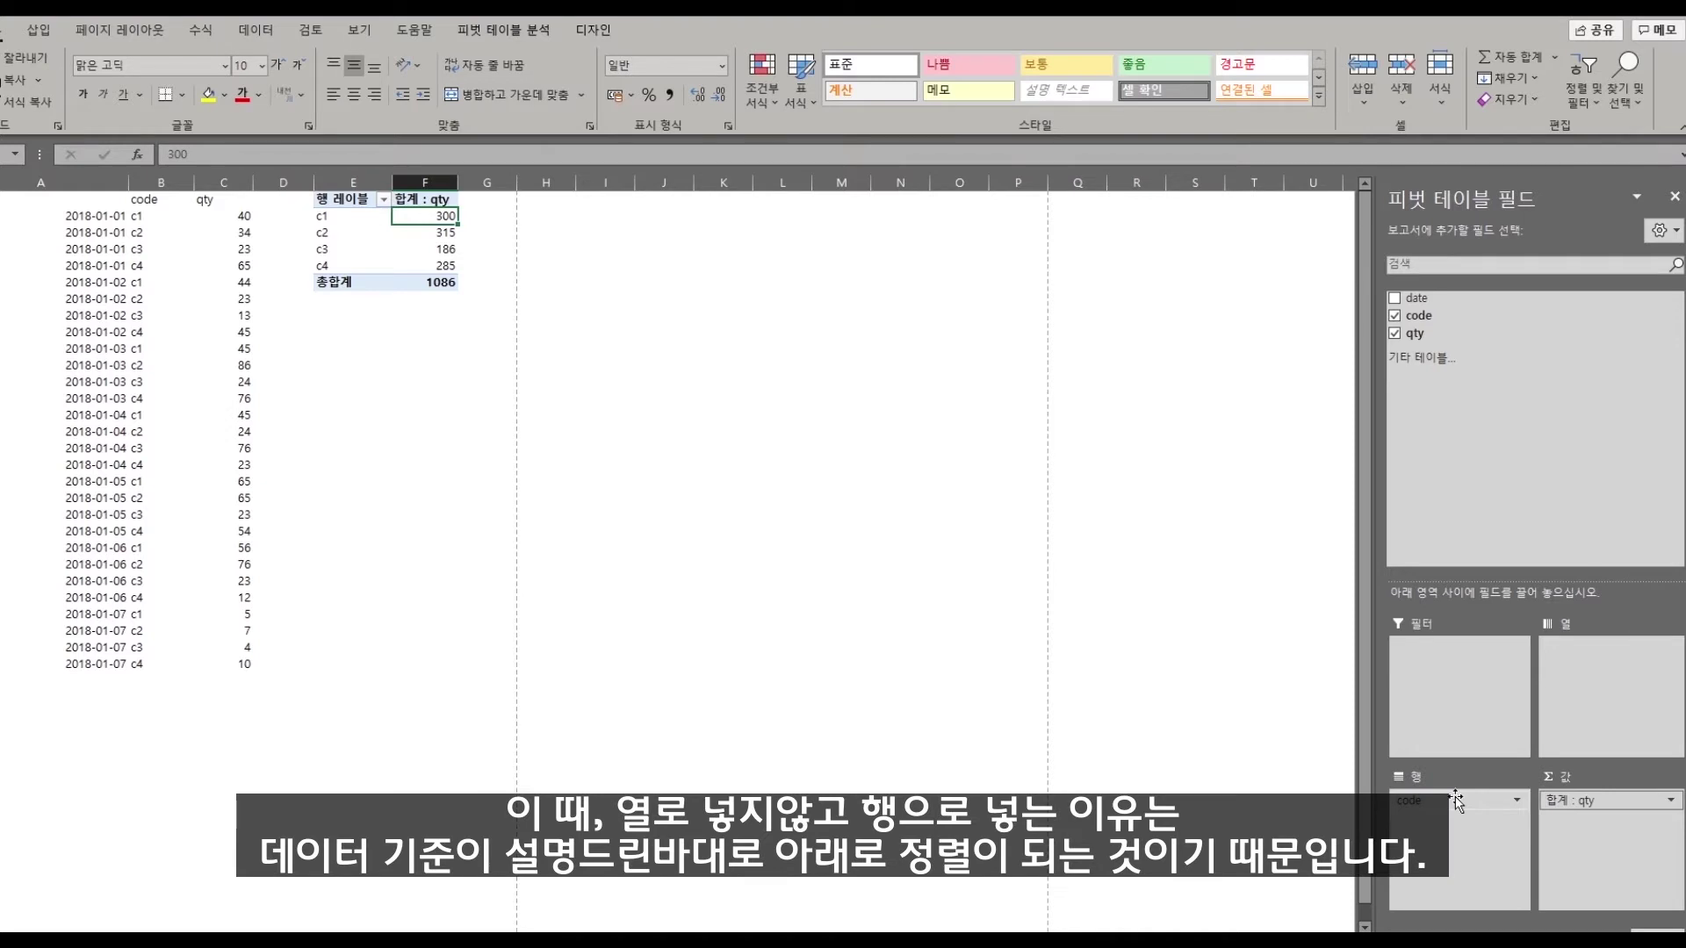
Try the code field in the pivot table's columns instead of its rows, and examine the horizontal layout
{"action": "left_click_drag", "start_coordinate": [1455, 799], "coordinate": [1576, 676]}
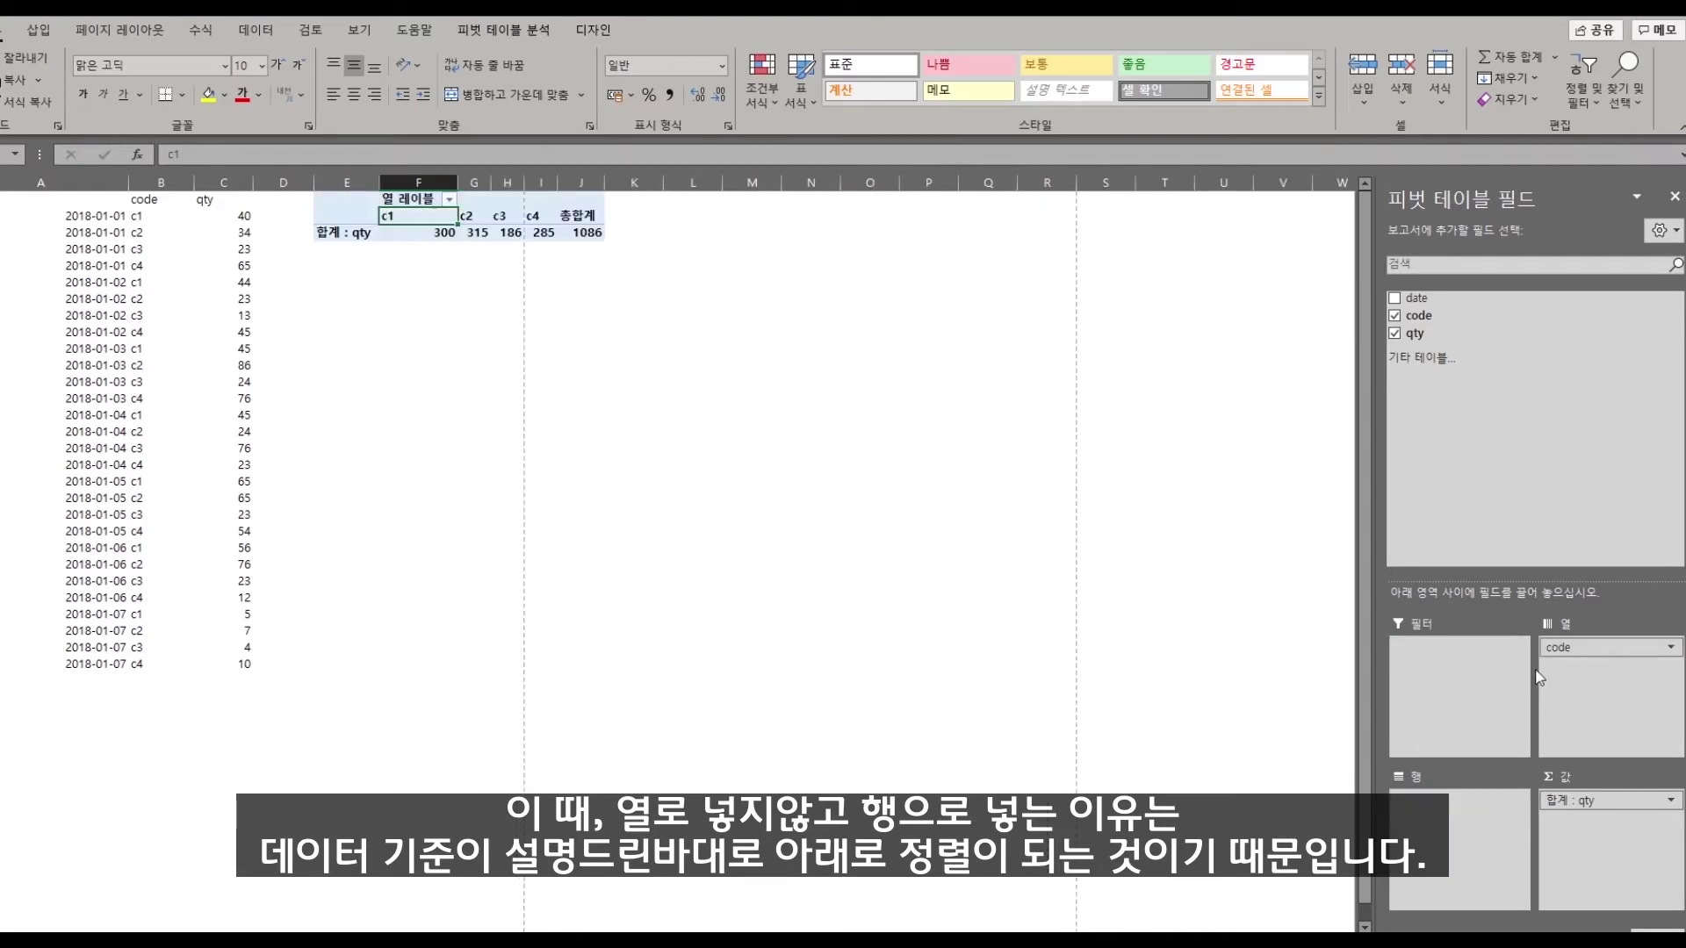
{"action": "left_click", "coordinate": [387, 248]}
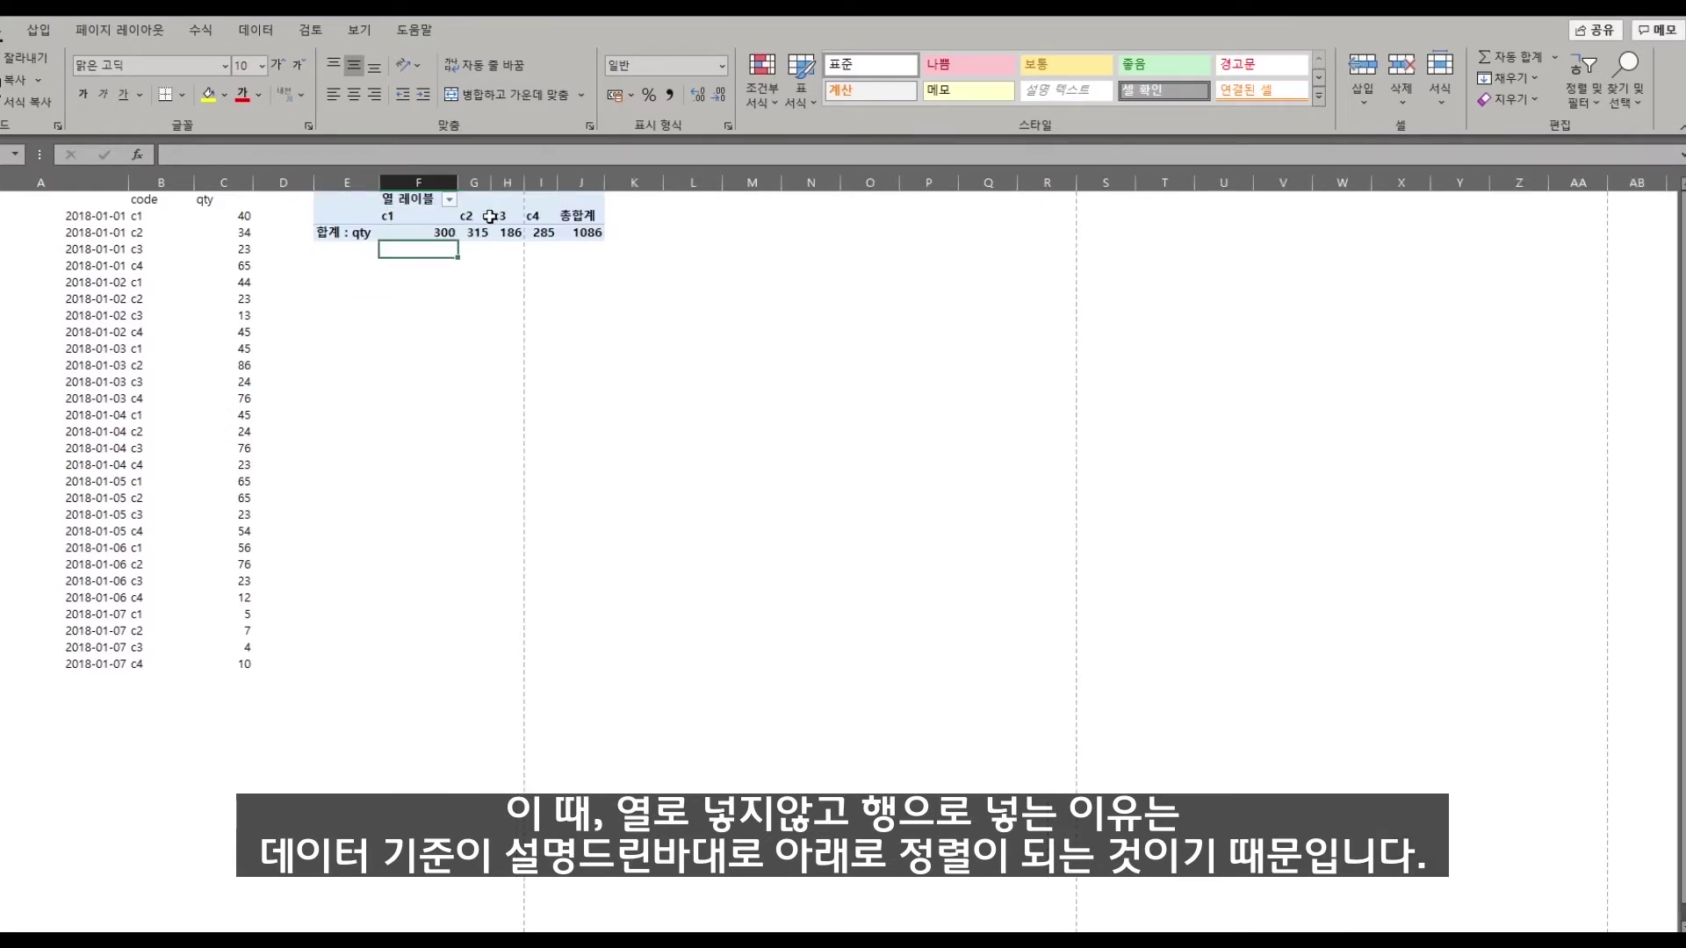
{"action": "left_click", "coordinate": [487, 216]}
{"action": "left_click_drag", "start_coordinate": [359, 215], "coordinate": [332, 667]}
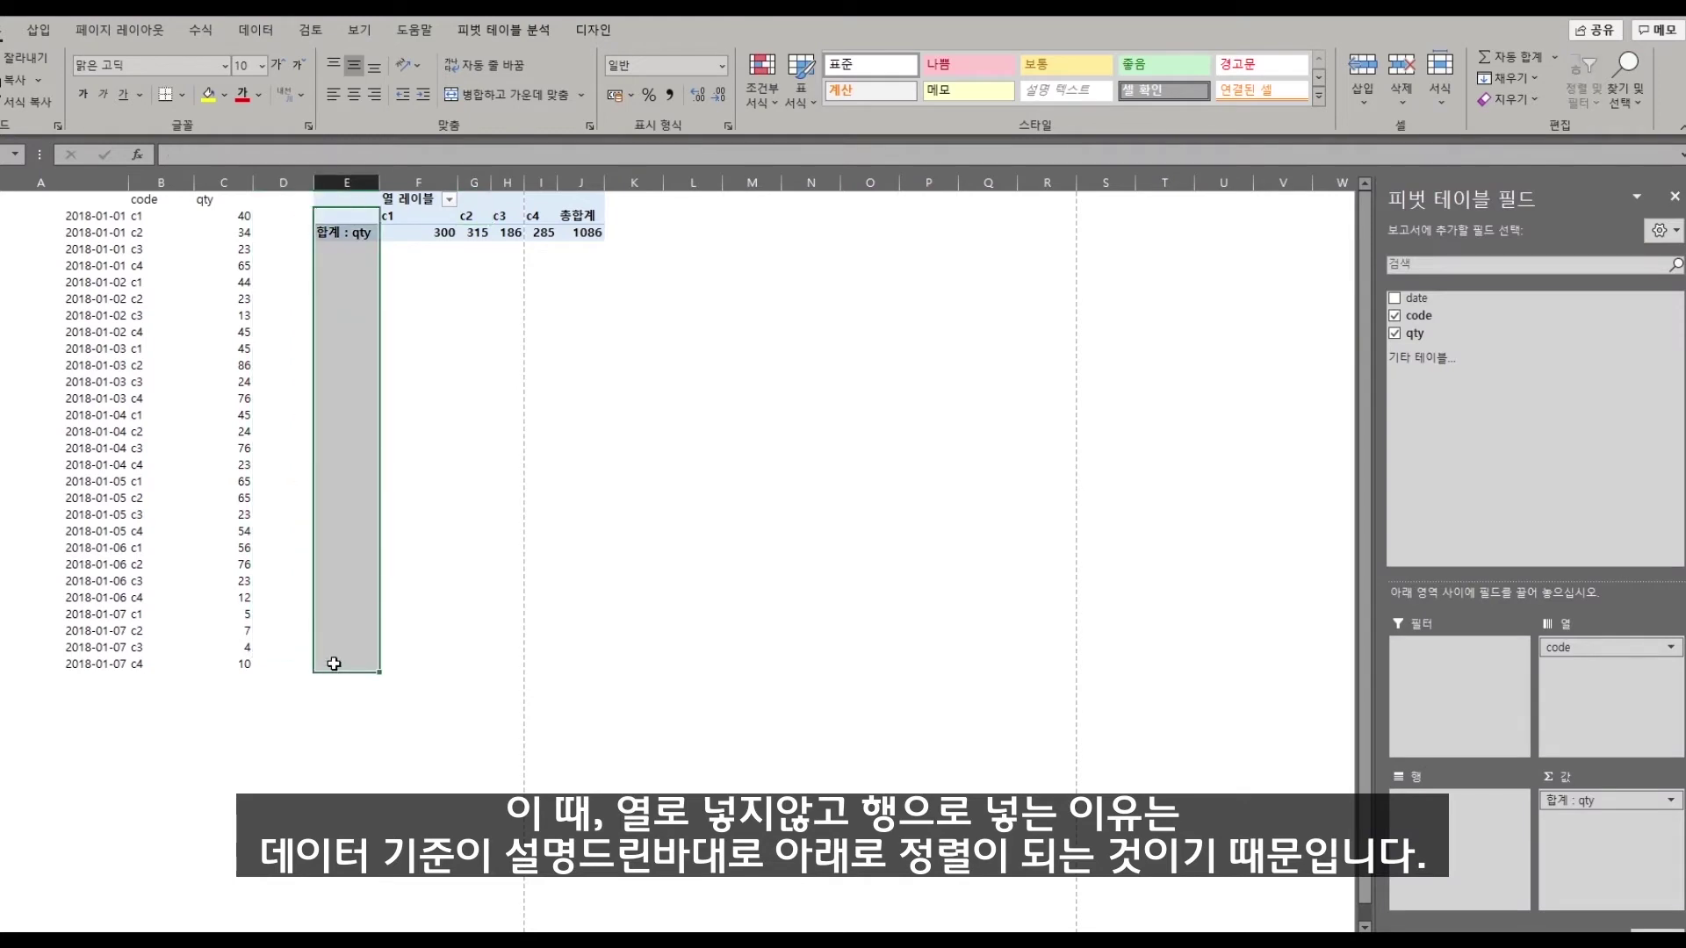
{"action": "left_click_drag", "start_coordinate": [356, 215], "coordinate": [619, 225]}
Return the code field to the pivot table's rows, and compare the vertical layout with the source data columns
{"action": "left_click_drag", "start_coordinate": [1570, 647], "coordinate": [1484, 801]}
{"action": "left_click_drag", "start_coordinate": [137, 244], "coordinate": [100, 665]}
{"action": "left_click_drag", "start_coordinate": [210, 270], "coordinate": [149, 580]}
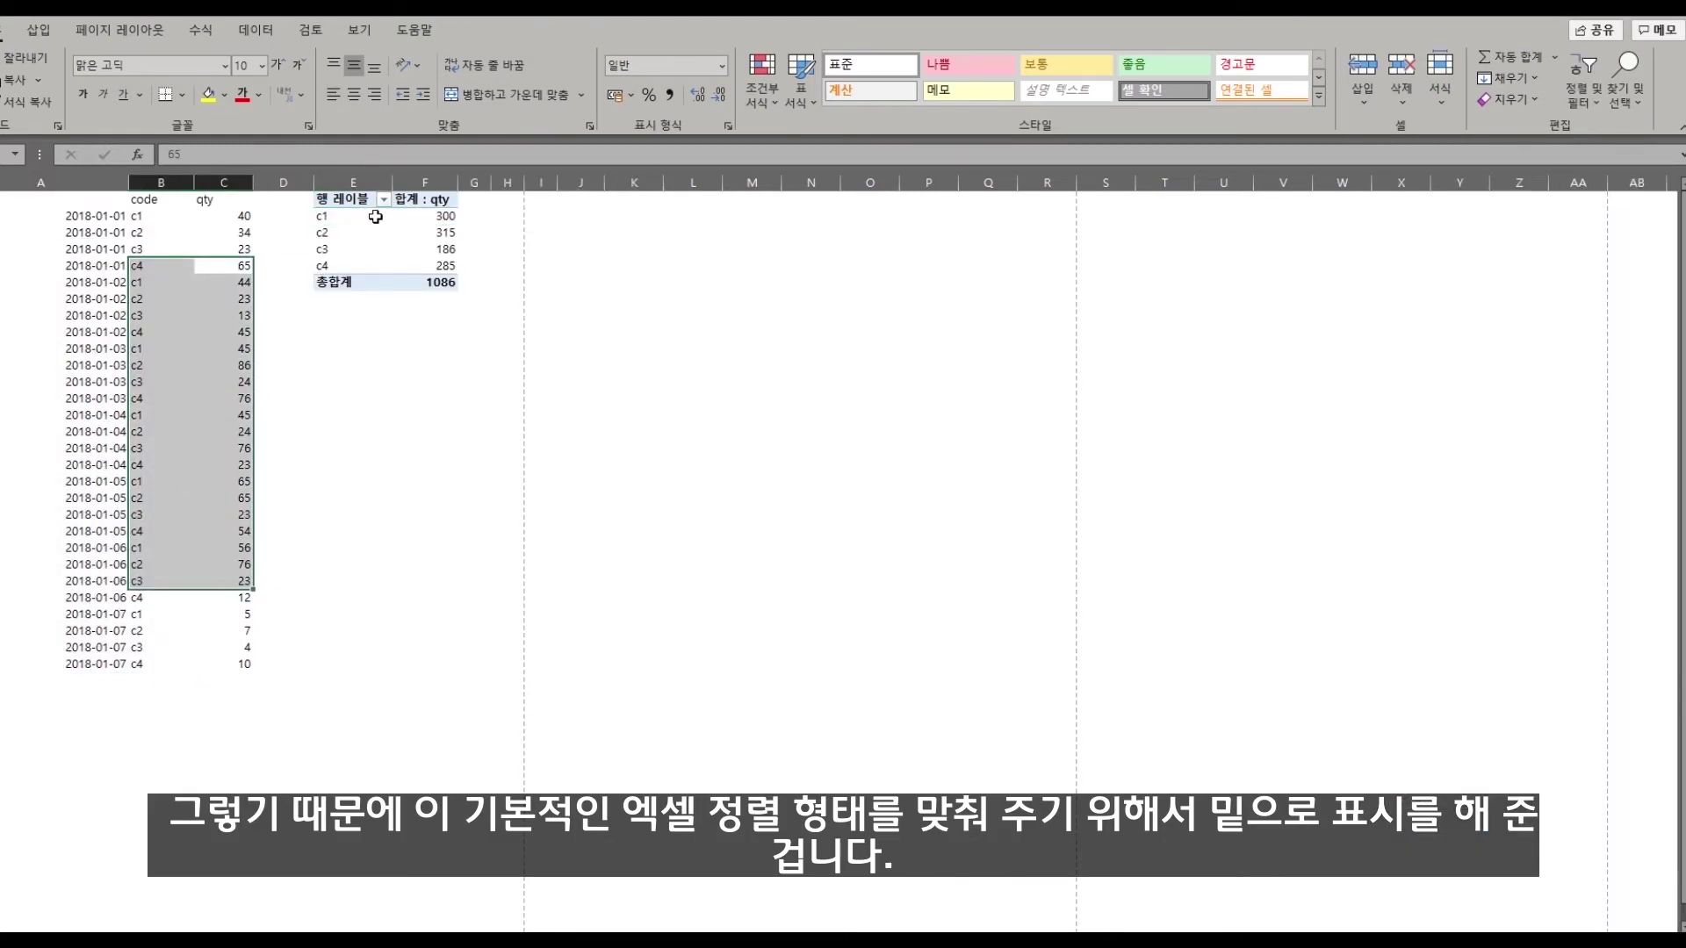
Add the date field above code in the pivot table's rows
{"action": "left_click_drag", "start_coordinate": [375, 217], "coordinate": [373, 265]}
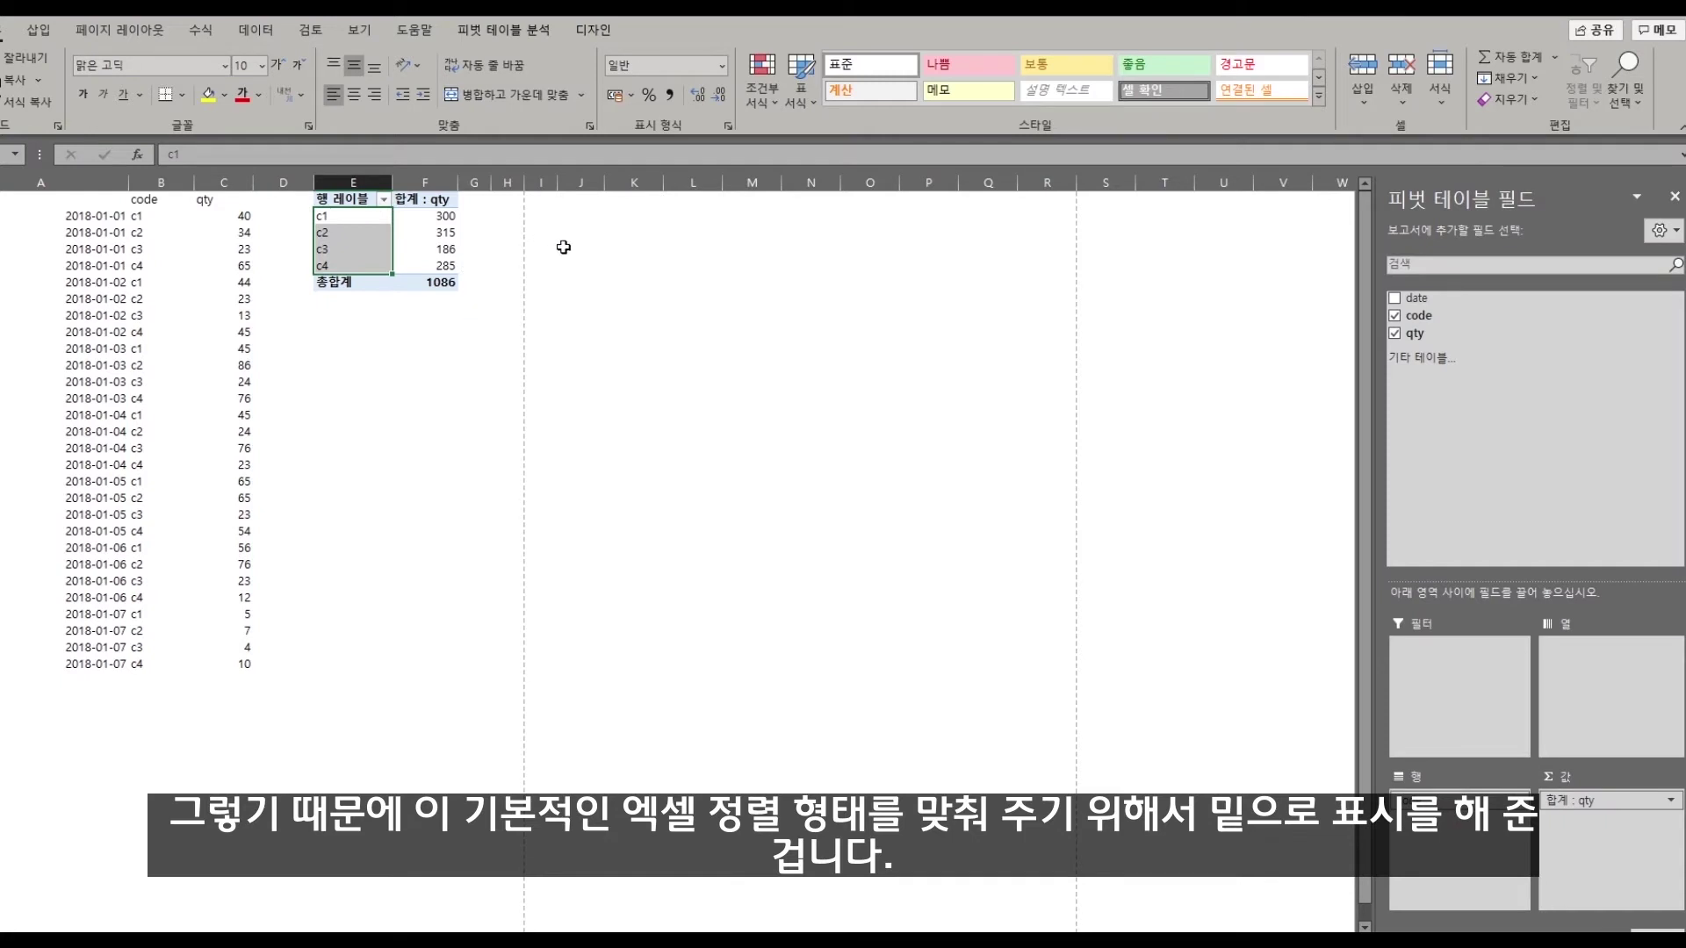
{"action": "left_click_drag", "start_coordinate": [1416, 299], "coordinate": [1510, 661]}
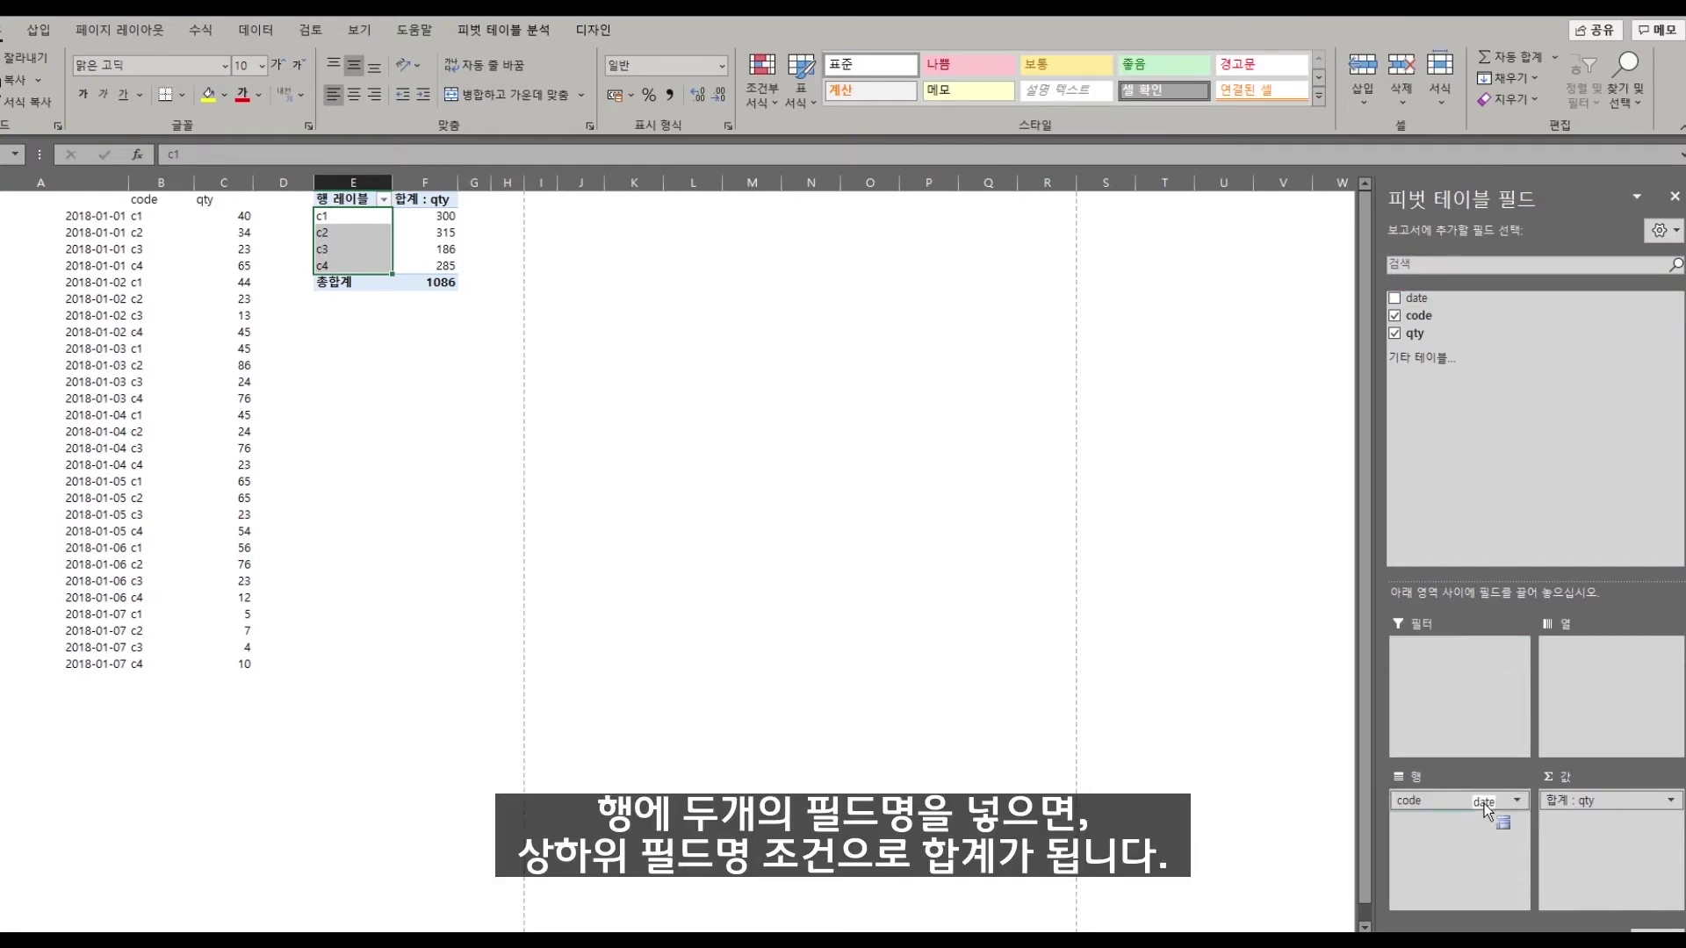
{"action": "left_click_drag", "start_coordinate": [1484, 790], "coordinate": [1484, 790]}
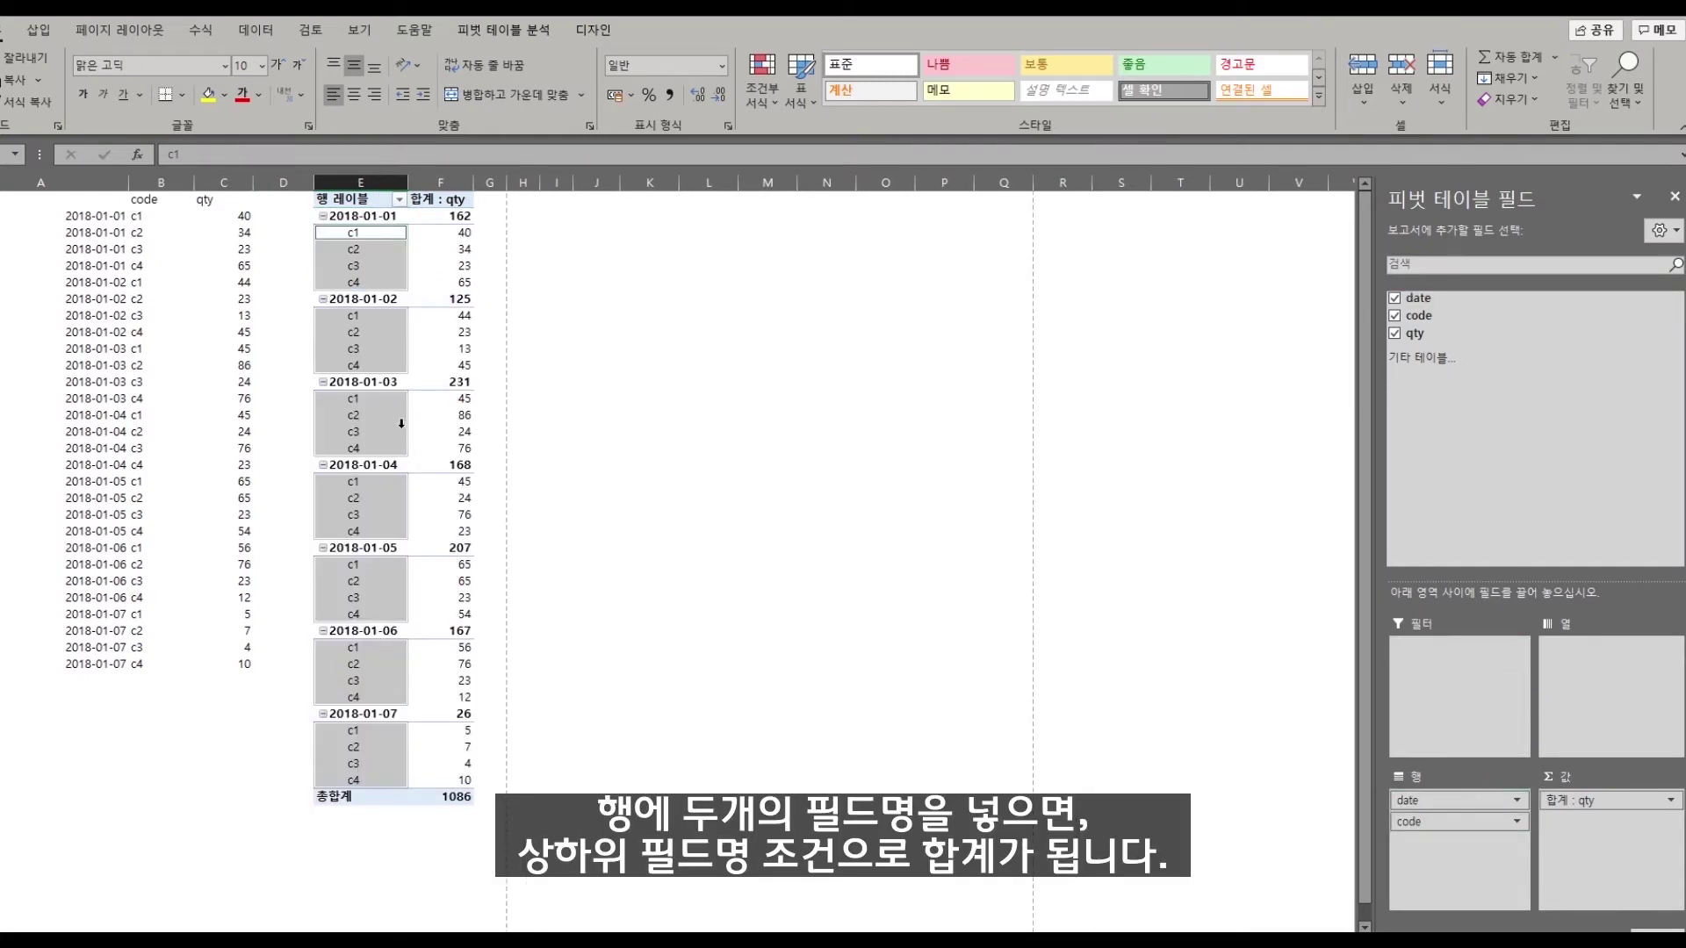
Compare each date's subtotal with the quantities of the codes nested under it in the pivot table
{"action": "left_click", "coordinate": [373, 258]}
{"action": "left_click", "coordinate": [383, 219]}
{"action": "left_click_drag", "start_coordinate": [451, 231], "coordinate": [377, 282]}
{"action": "left_click", "coordinate": [372, 237]}
{"action": "left_click_drag", "start_coordinate": [460, 235], "coordinate": [456, 282]}
{"action": "left_click", "coordinate": [463, 468]}
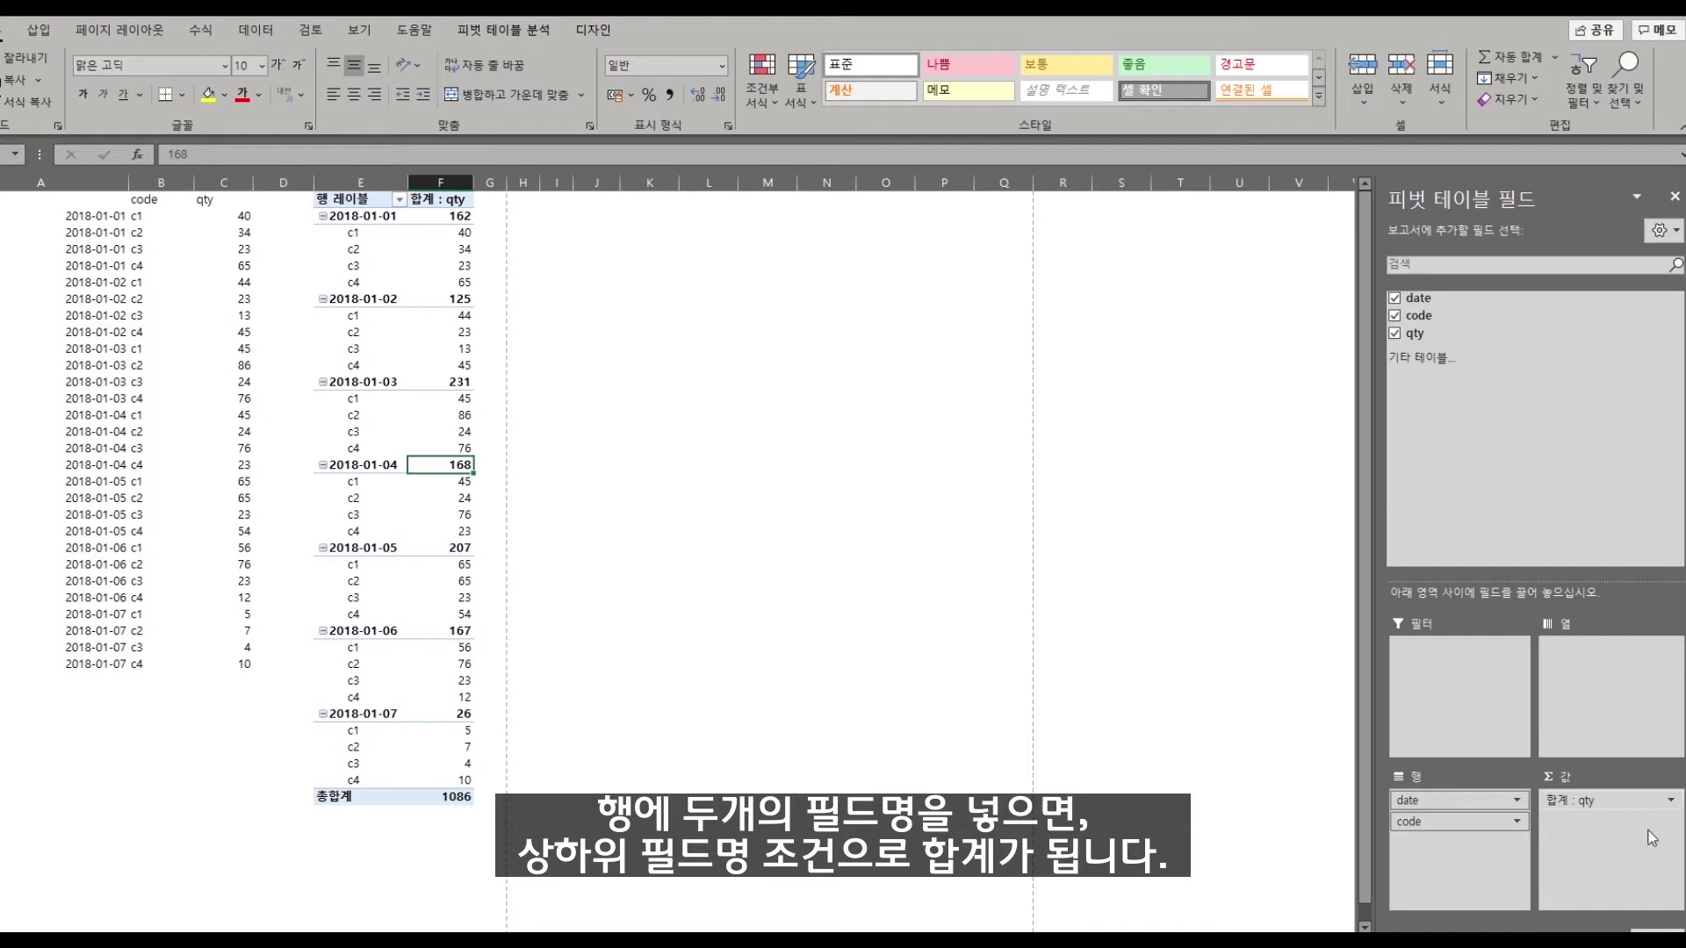
{"action": "left_click", "coordinate": [409, 286]}
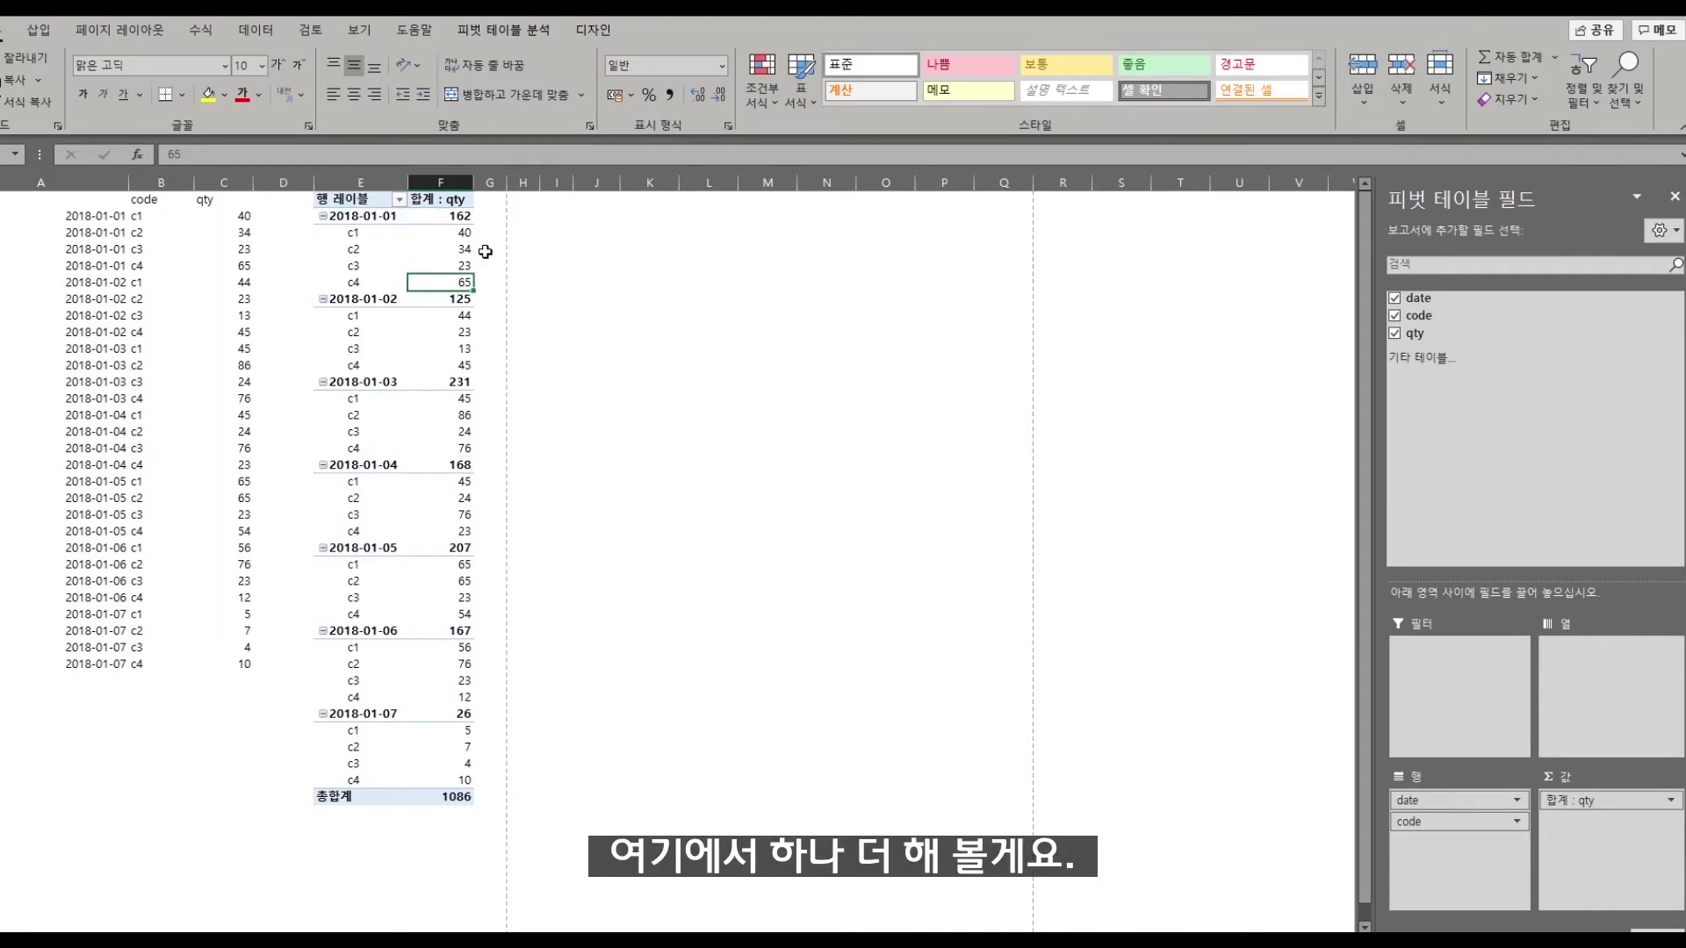
Check the fields offered by the row label filter, and examine the code order and quantities within a date
{"action": "left_click", "coordinate": [401, 200]}
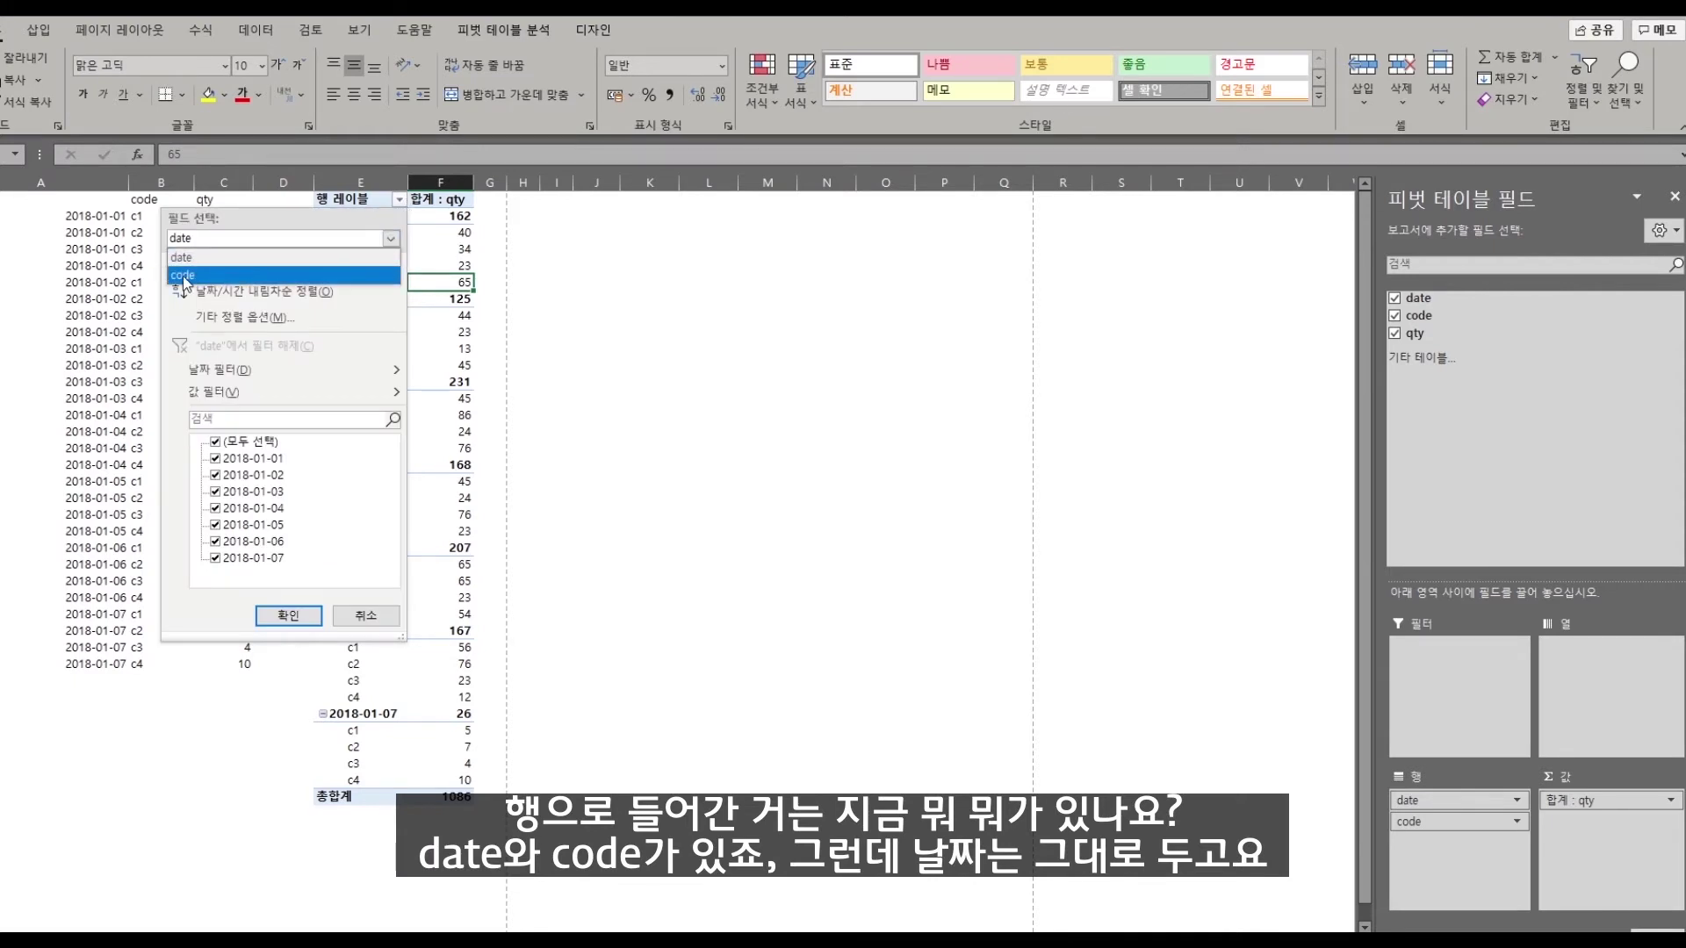
{"action": "left_click", "coordinate": [254, 260]}
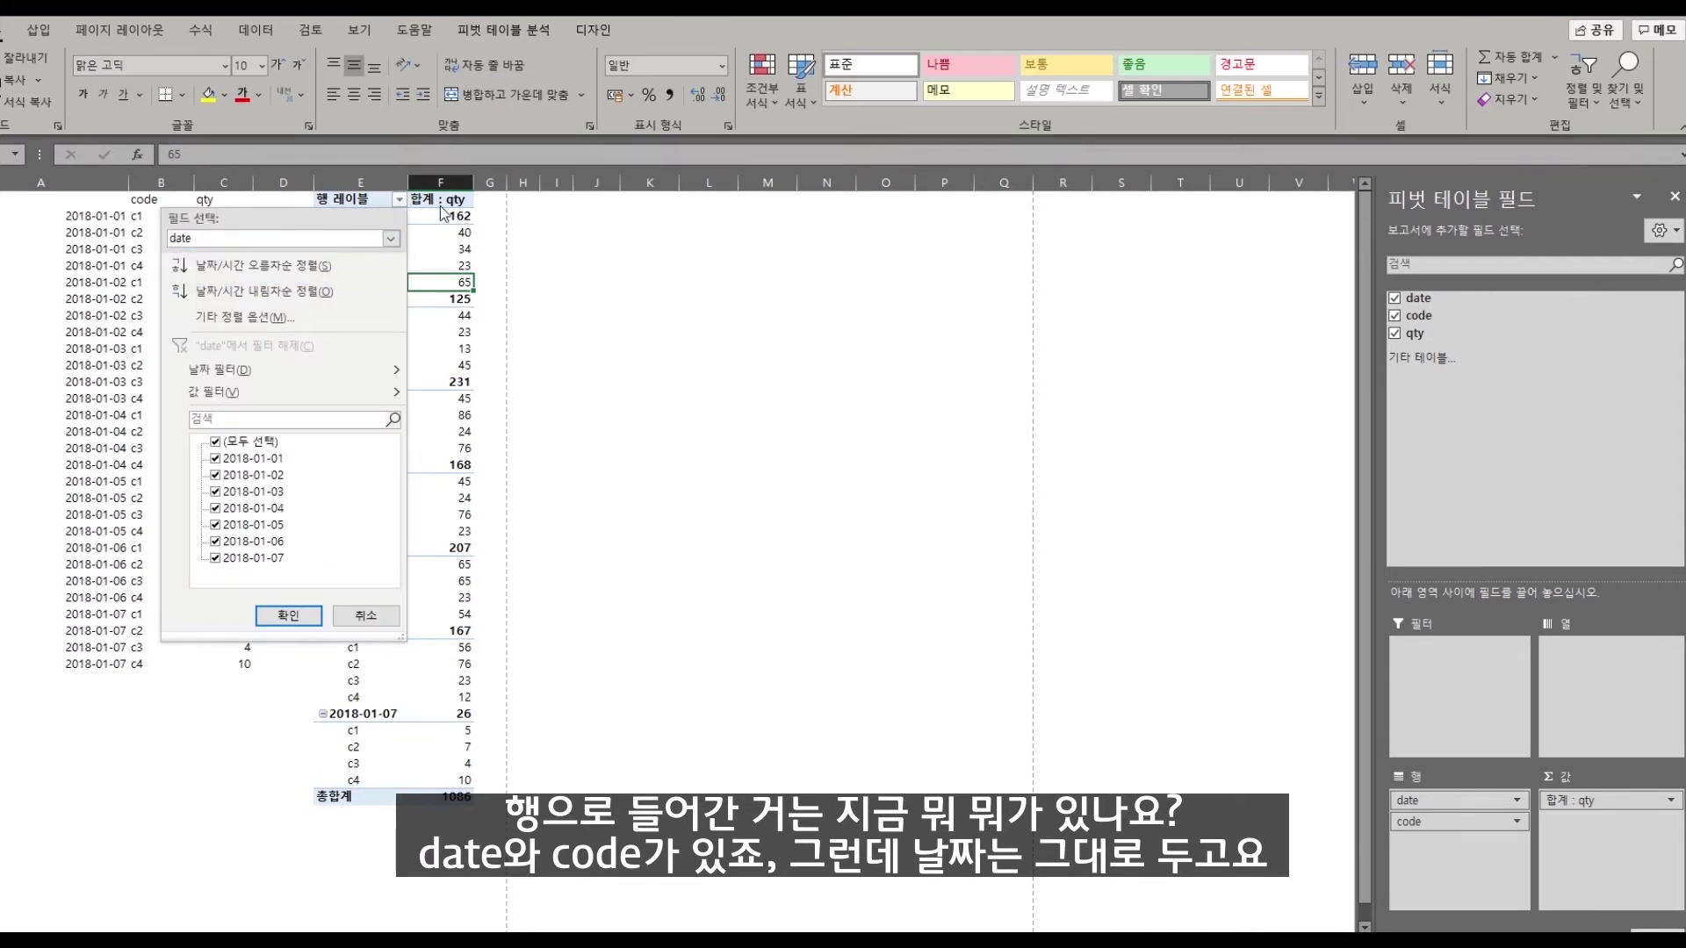
{"action": "left_click", "coordinate": [451, 249]}
{"action": "left_click_drag", "start_coordinate": [376, 234], "coordinate": [362, 367]}
{"action": "left_click", "coordinate": [413, 348]}
{"action": "left_click_drag", "start_coordinate": [444, 232], "coordinate": [452, 289]}
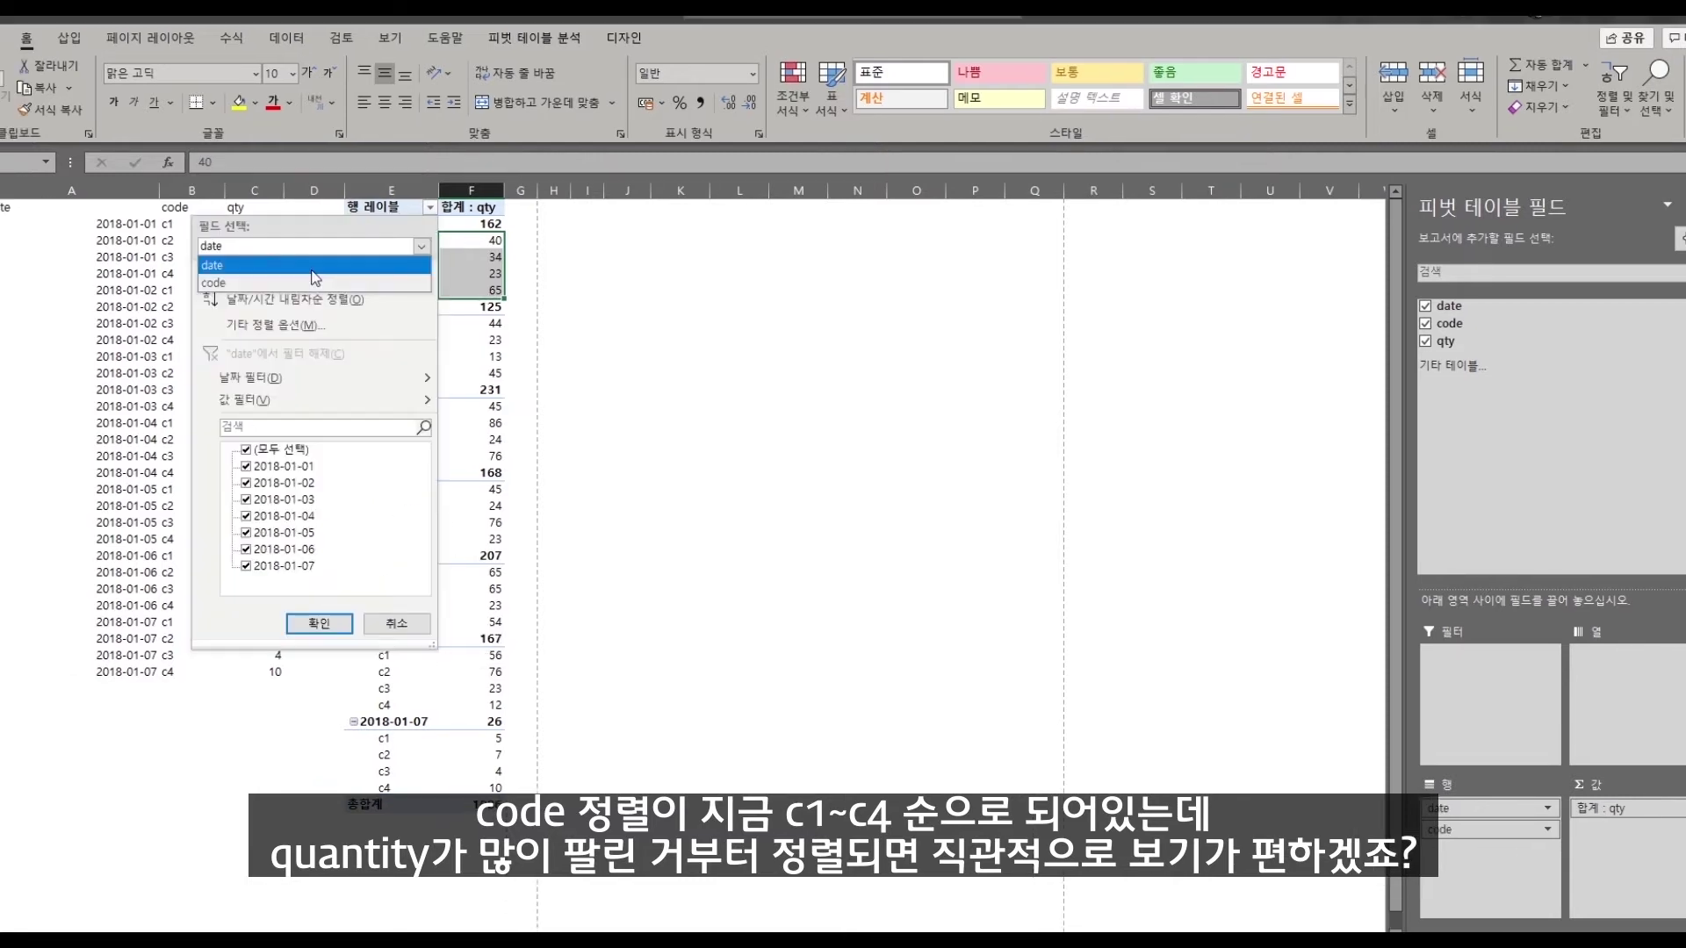
Sort the pivot table's code field in descending order by 합계 : qty, and check the order within each date
{"action": "left_click", "coordinate": [288, 286]}
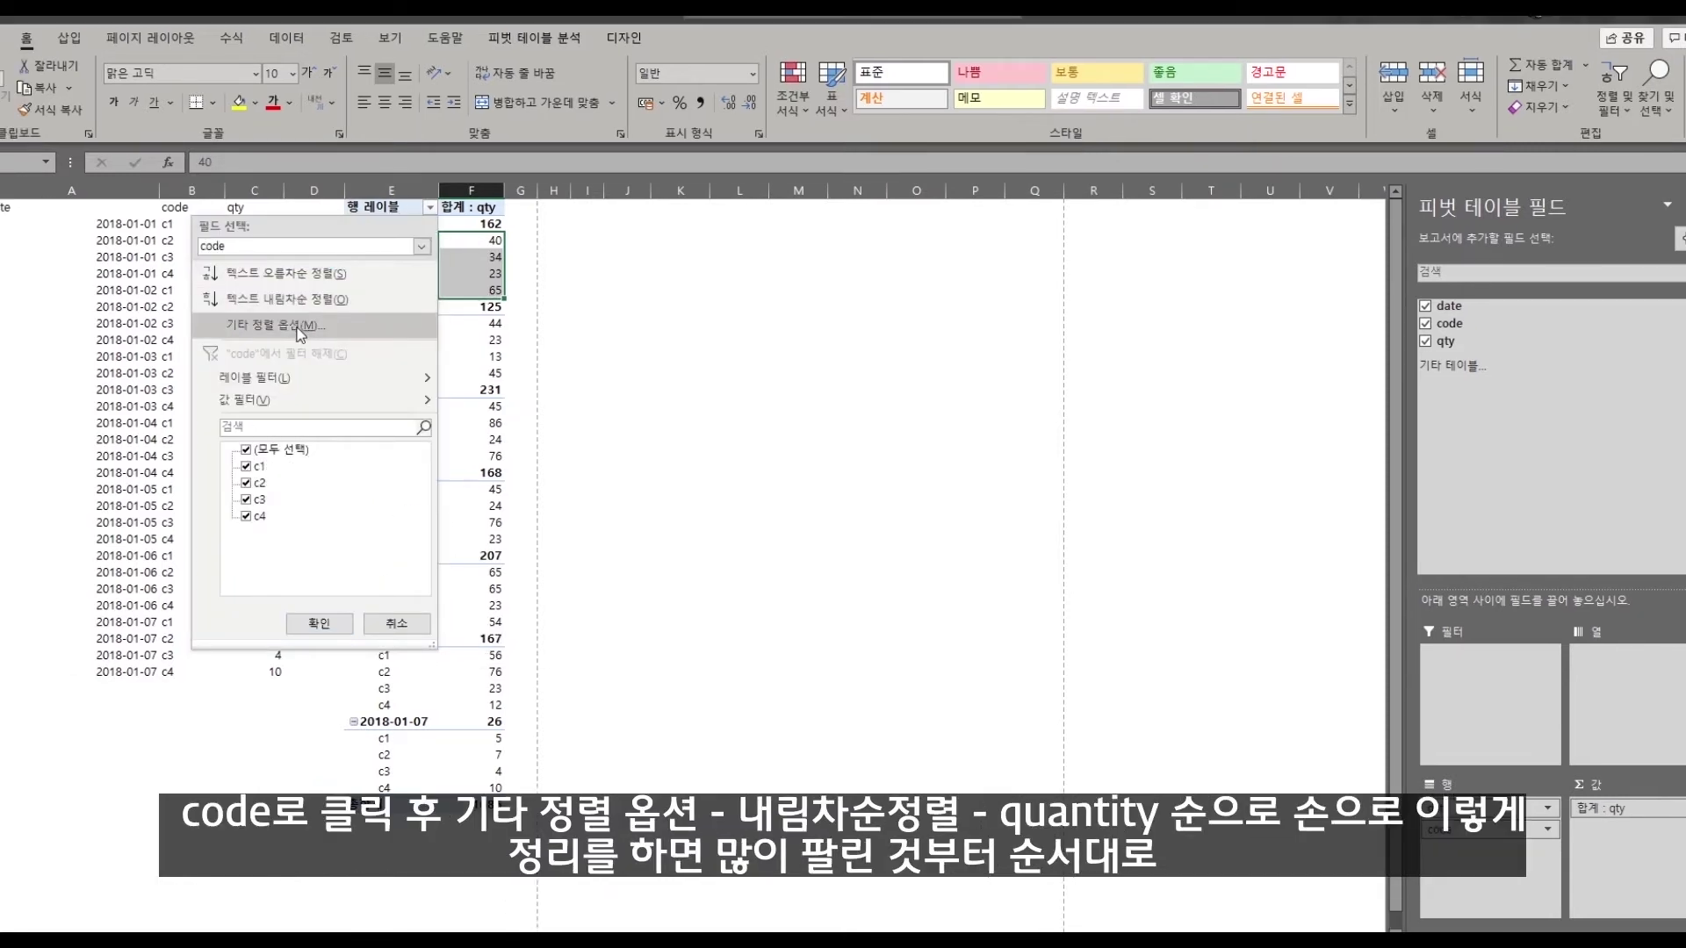
{"action": "left_click", "coordinate": [298, 326]}
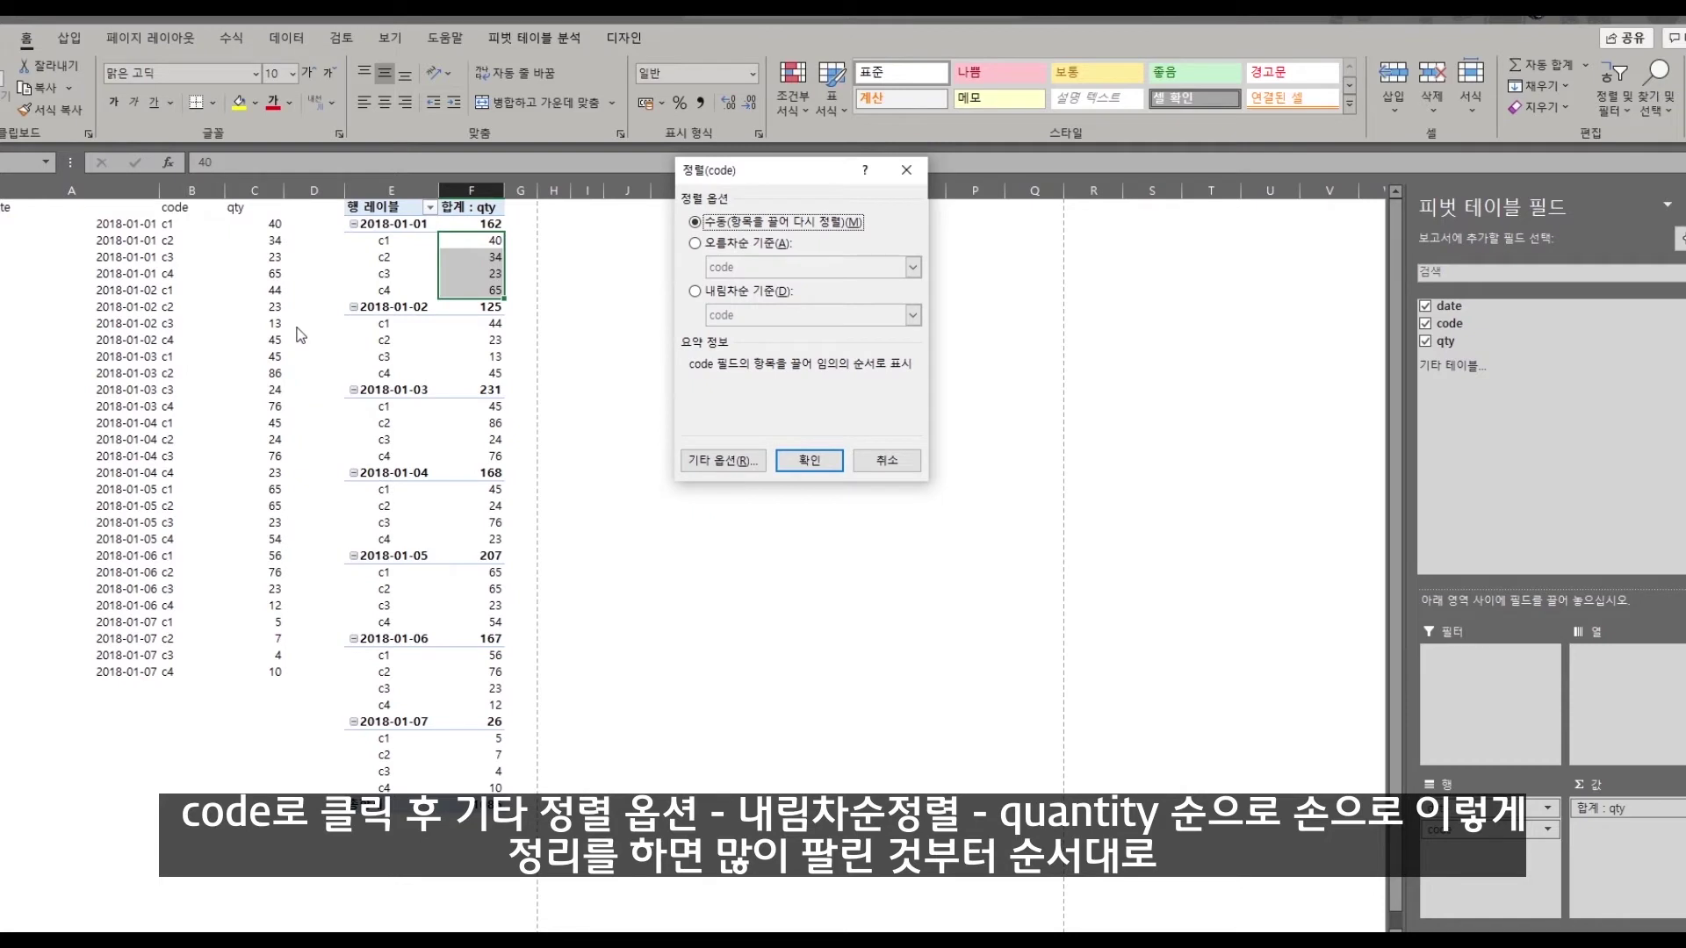
{"action": "left_click", "coordinate": [731, 299]}
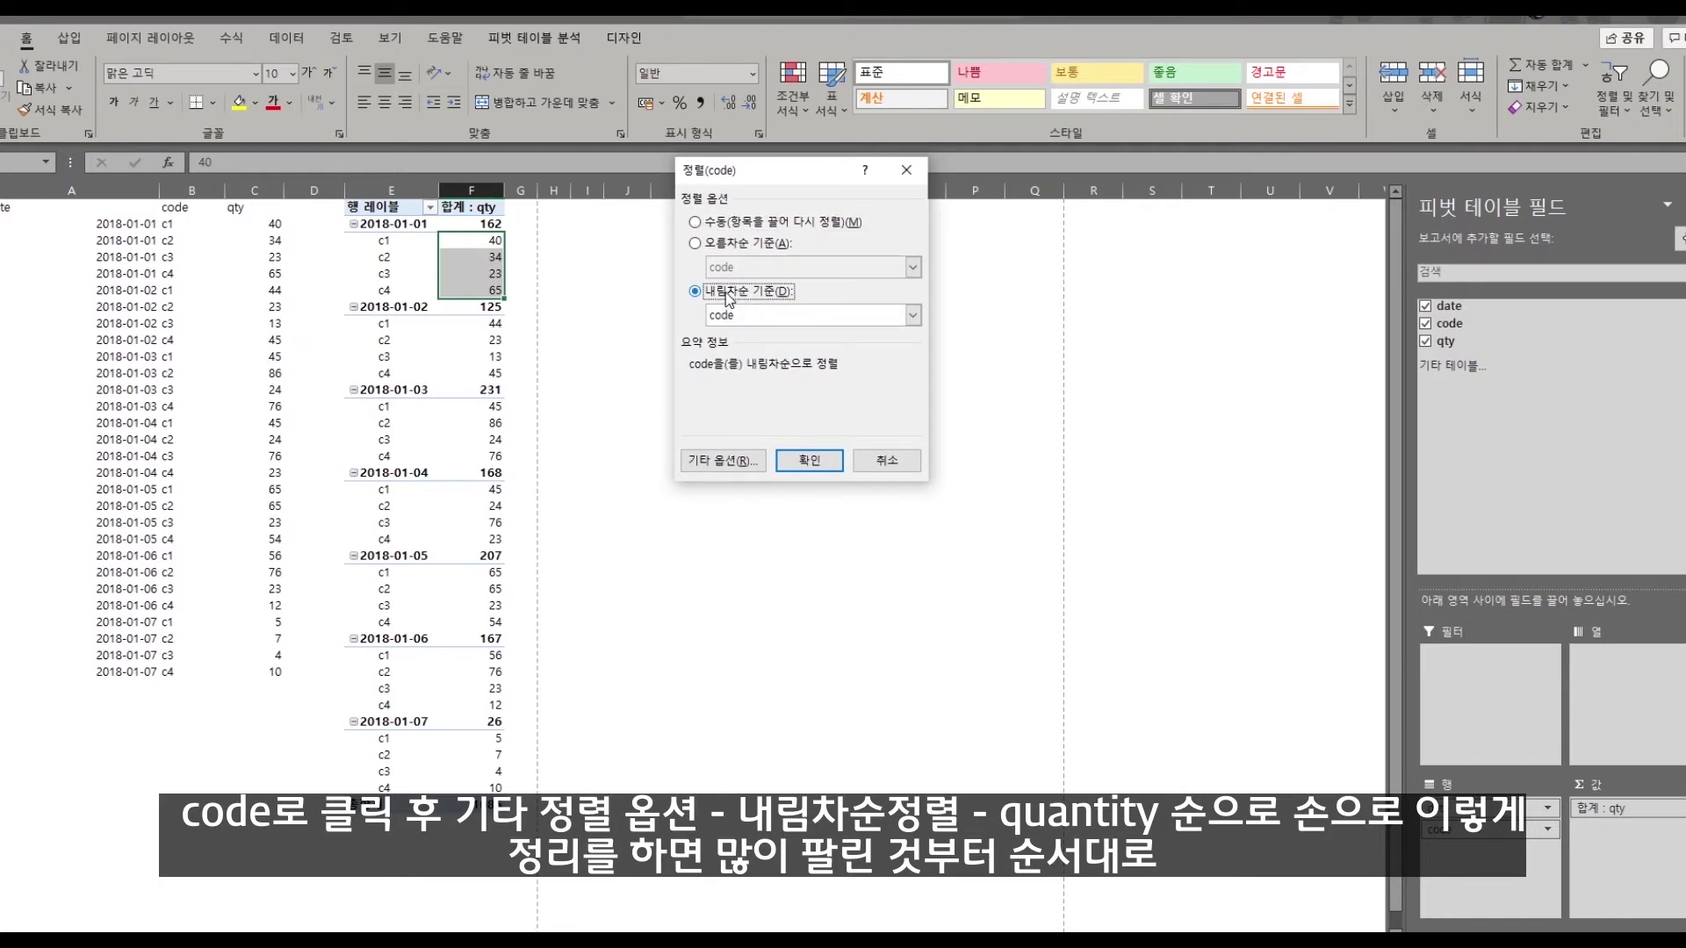
{"action": "left_click", "coordinate": [913, 315]}
{"action": "left_click", "coordinate": [845, 349]}
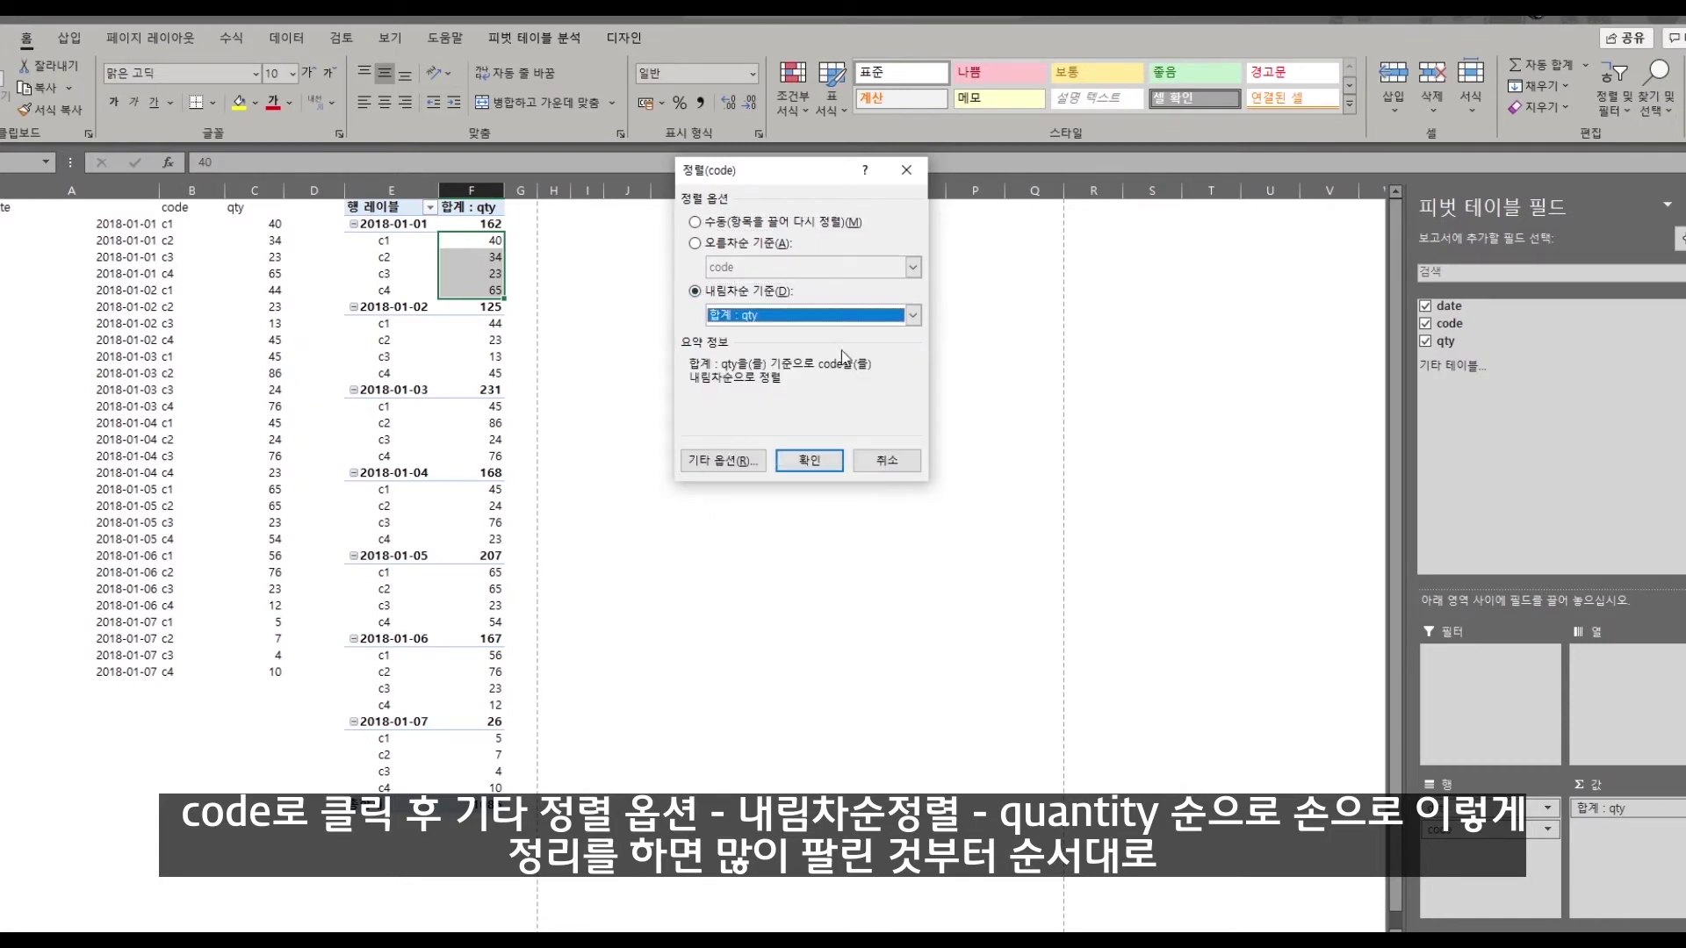
{"action": "left_click", "coordinate": [810, 460]}
{"action": "left_click", "coordinate": [479, 422]}
{"action": "left_click_drag", "start_coordinate": [463, 224], "coordinate": [474, 428]}
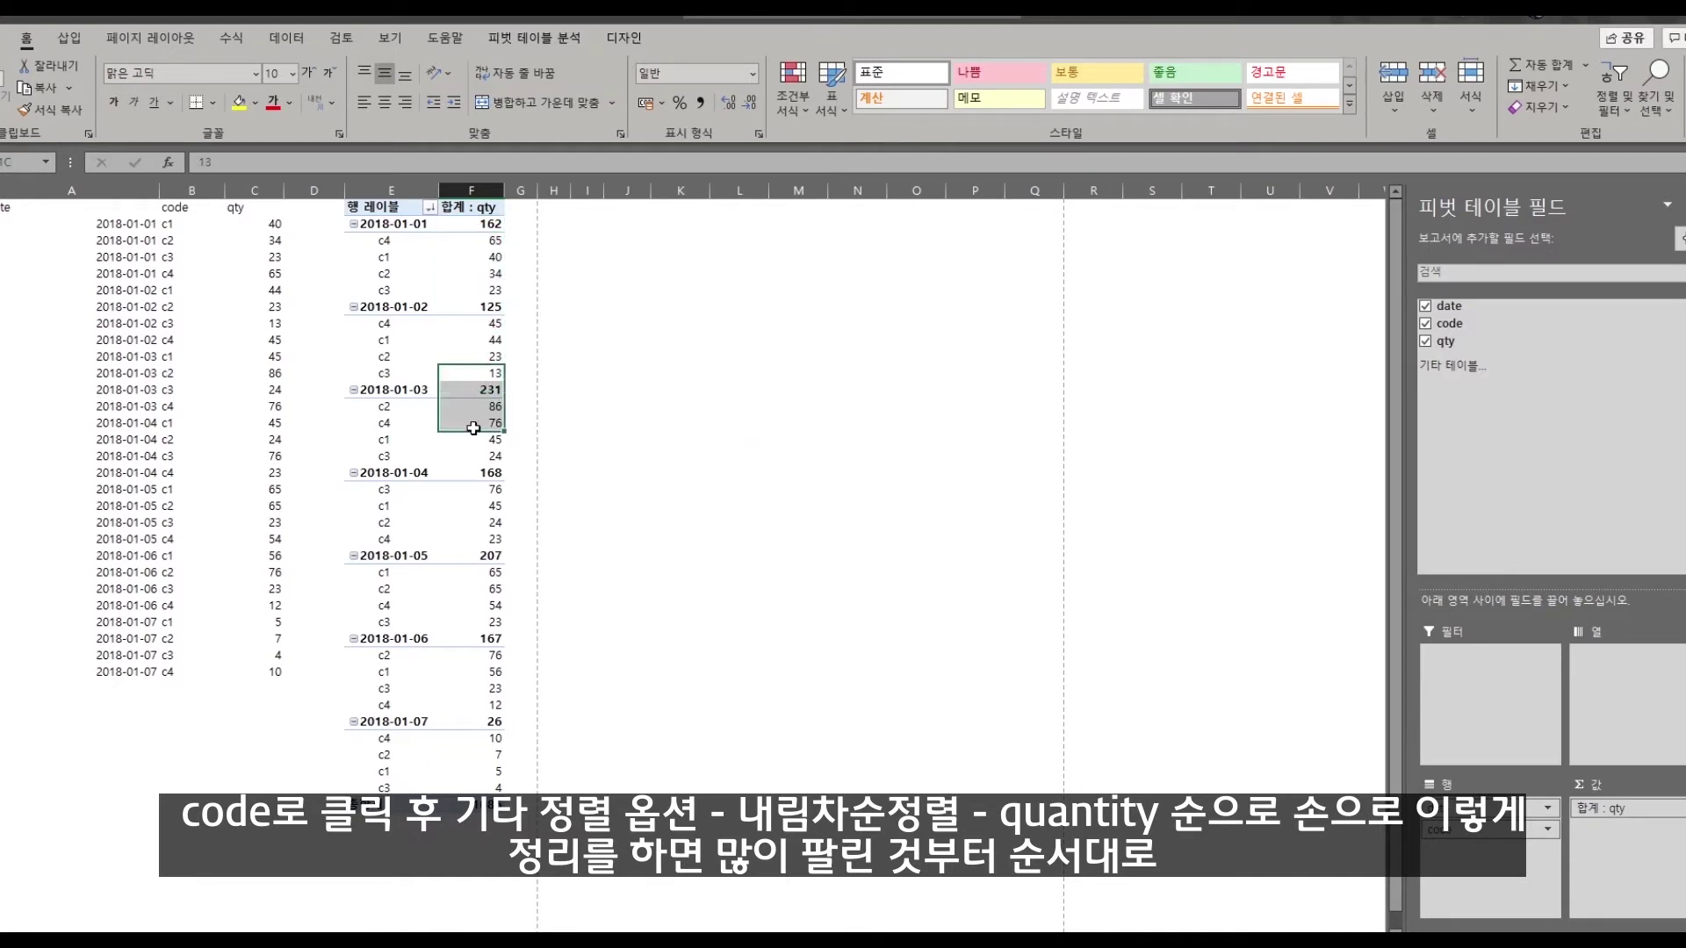
{"action": "left_click", "coordinate": [469, 452]}
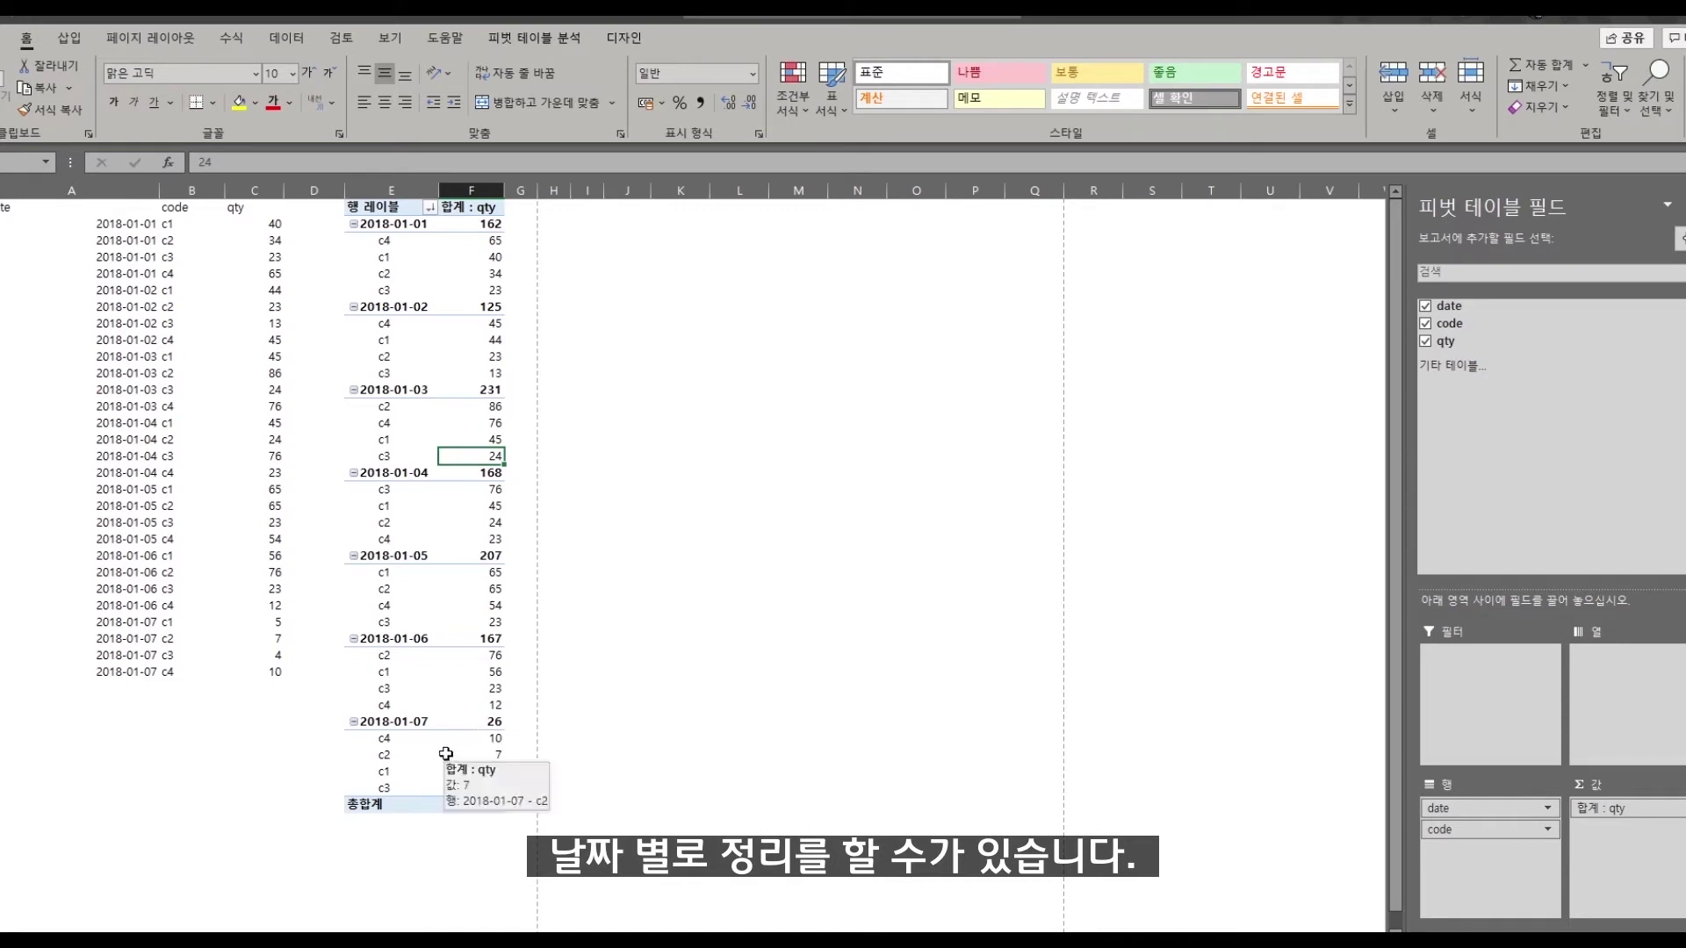
Insert three empty columns between the source data and the pivot table
{"action": "left_click", "coordinate": [391, 190]}
{"action": "right_click", "coordinate": [392, 195]}
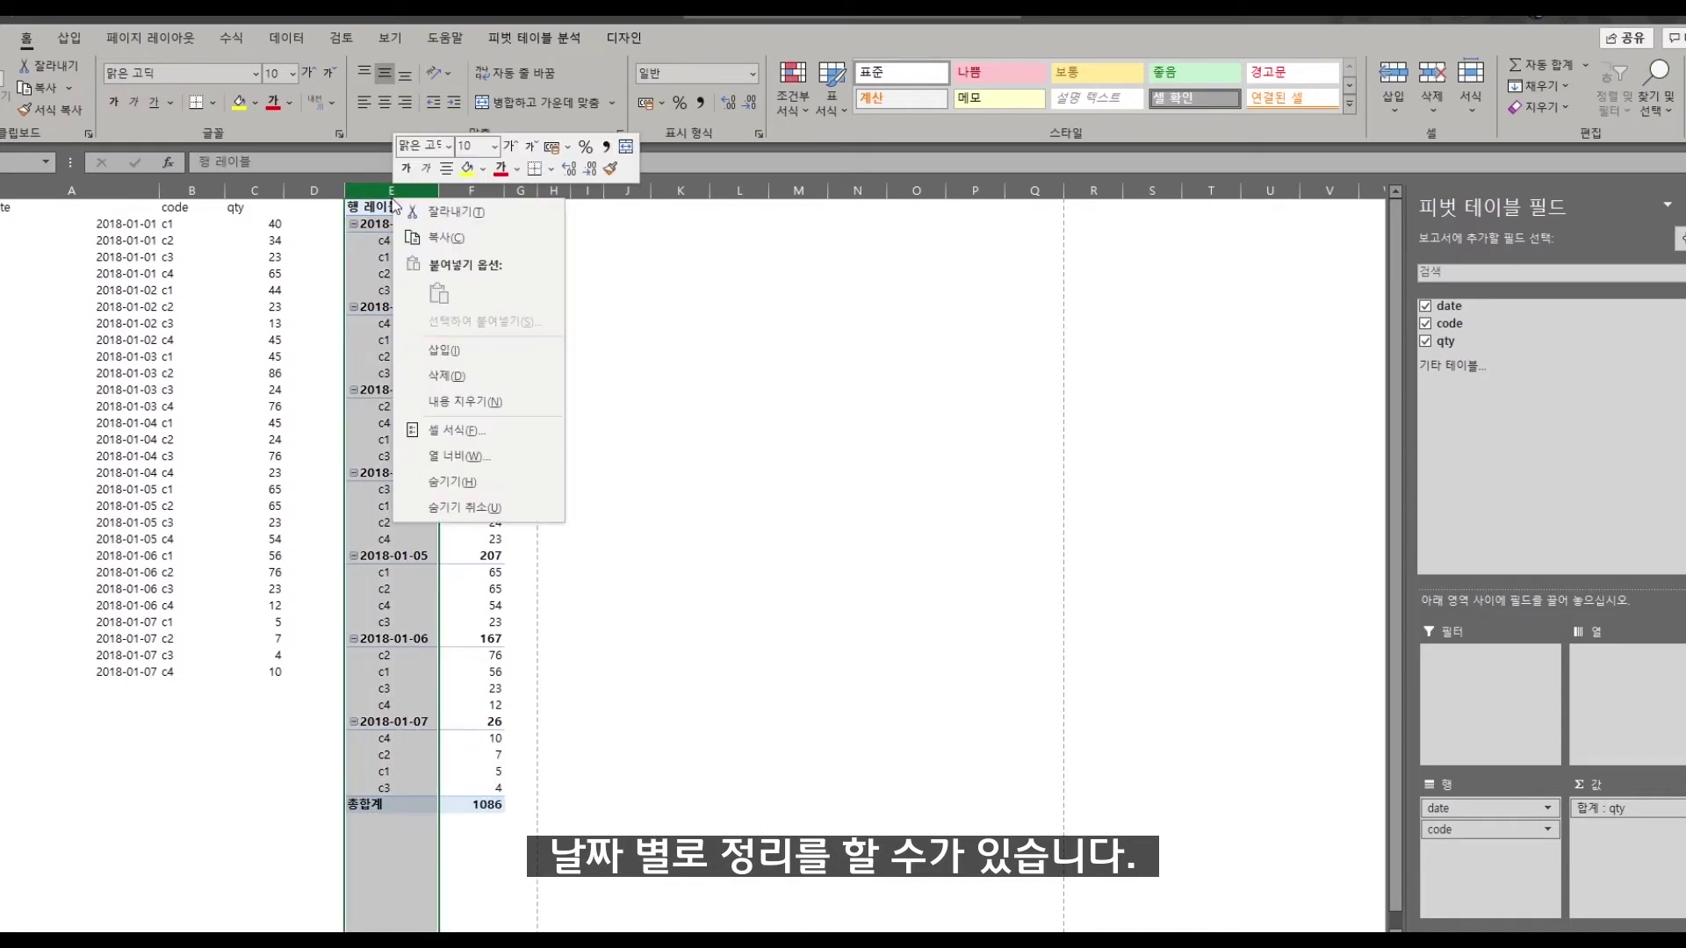
{"action": "key", "text": "i"}
{"action": "right_click", "coordinate": [378, 188]}
{"action": "key", "text": "i"}
{"action": "right_click", "coordinate": [377, 188]}
{"action": "key", "text": "i"}
{"action": "left_click", "coordinate": [334, 292]}
{"action": "left_click", "coordinate": [372, 276]}
{"action": "left_click", "coordinate": [306, 227]}
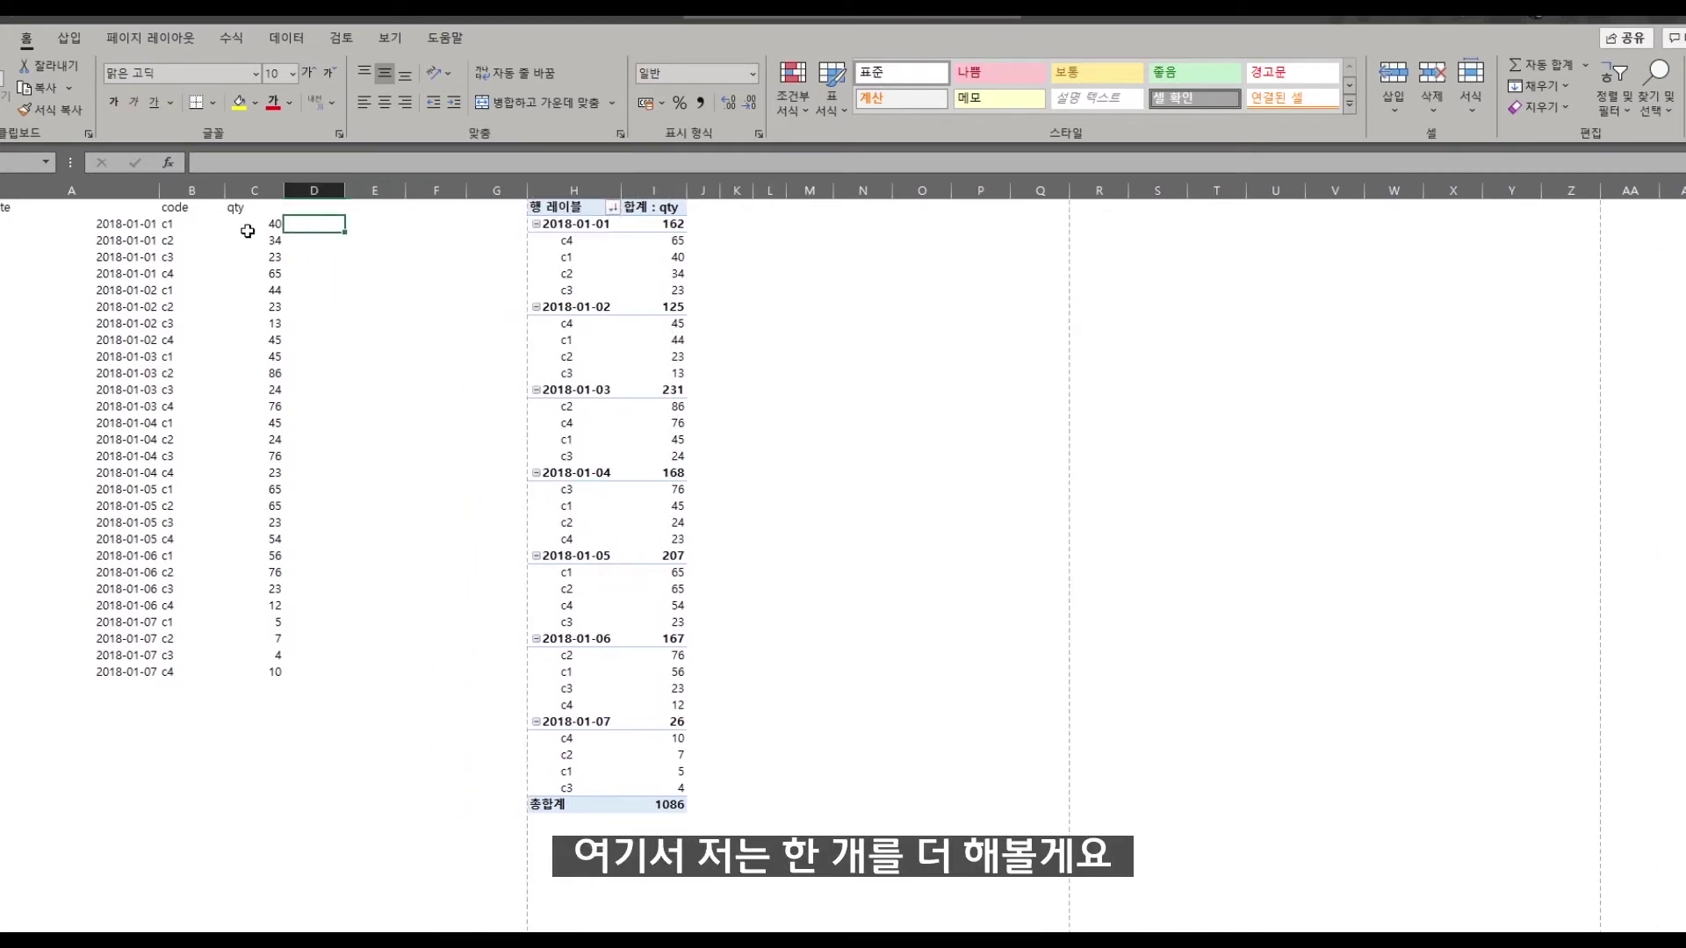
Review the code column in the sales data, and the product and price columns on the product sheet
{"action": "left_click", "coordinate": [165, 239]}
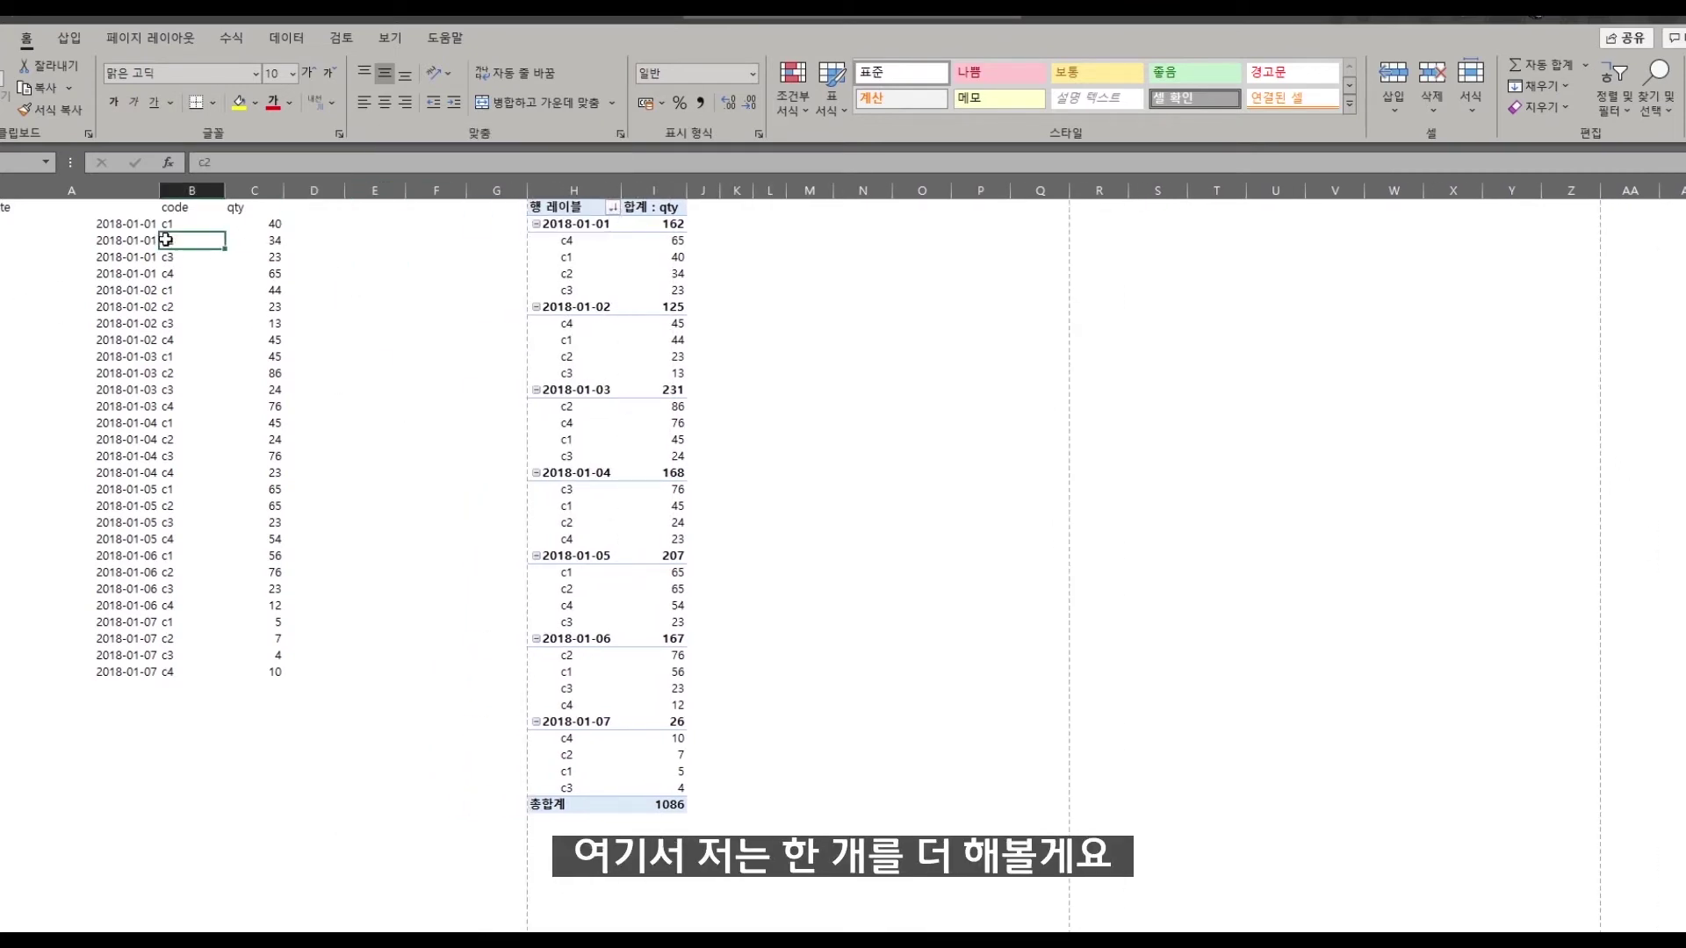
{"action": "left_click_drag", "start_coordinate": [165, 238], "coordinate": [132, 273]}
{"action": "left_click_drag", "start_coordinate": [200, 210], "coordinate": [204, 678]}
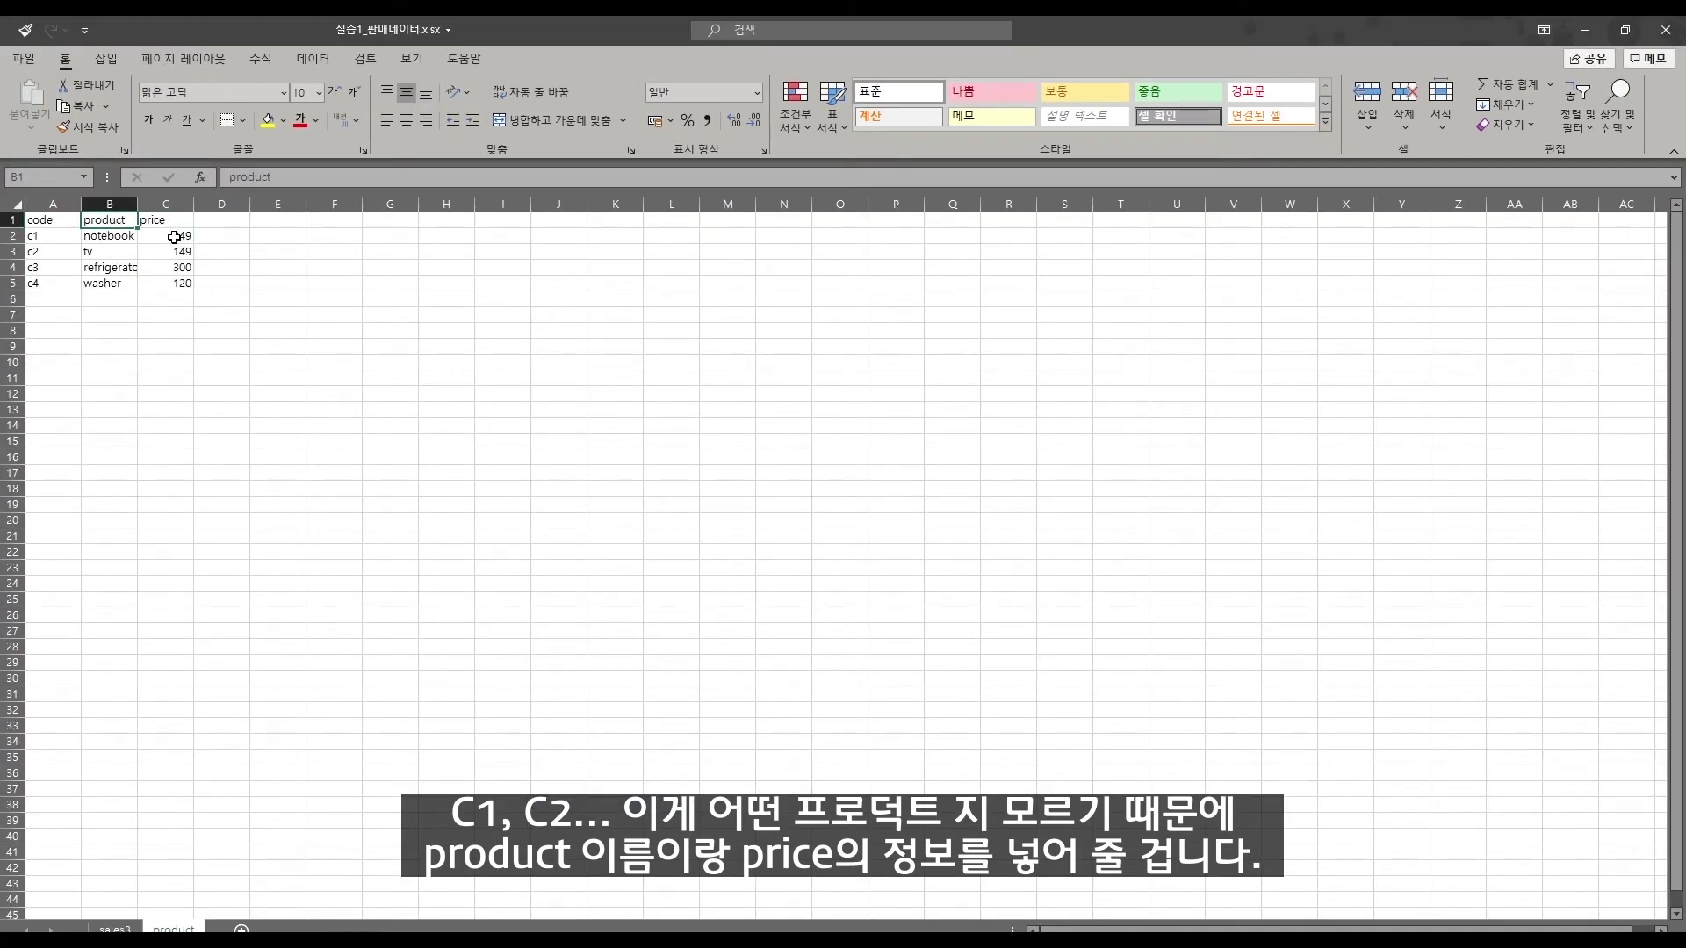
{"action": "left_click_drag", "start_coordinate": [100, 219], "coordinate": [156, 279]}
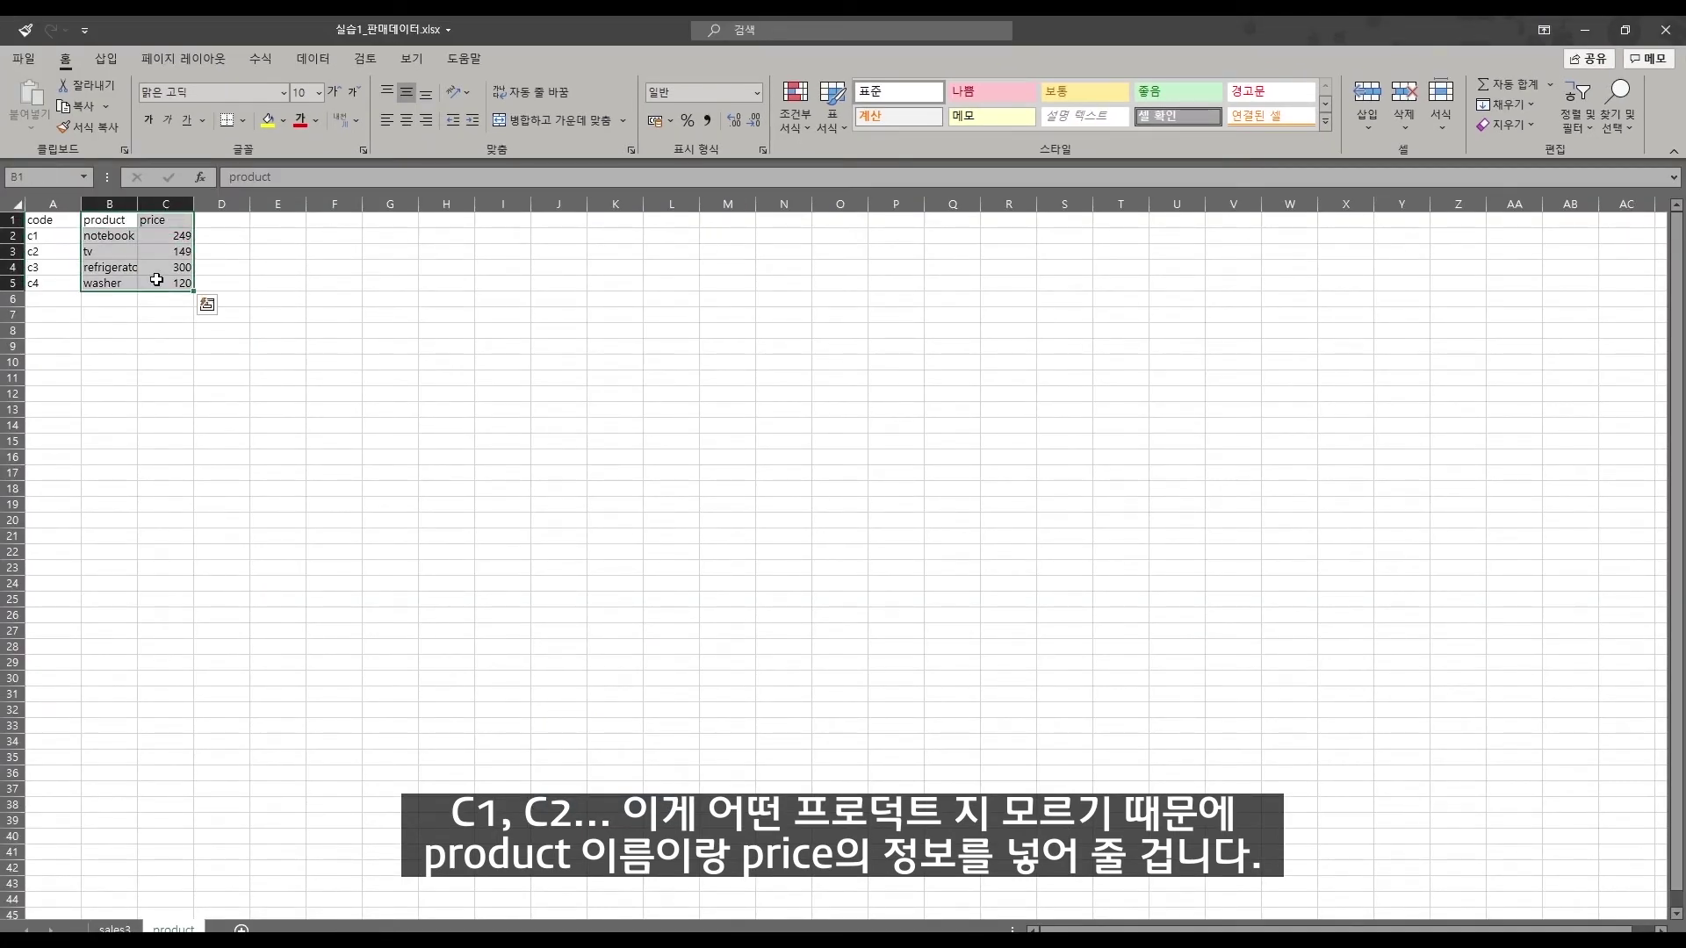
Add the headers product in D1 and price in E1 next to the sales data
{"action": "left_click", "coordinate": [115, 928]}
{"action": "left_click", "coordinate": [352, 254]}
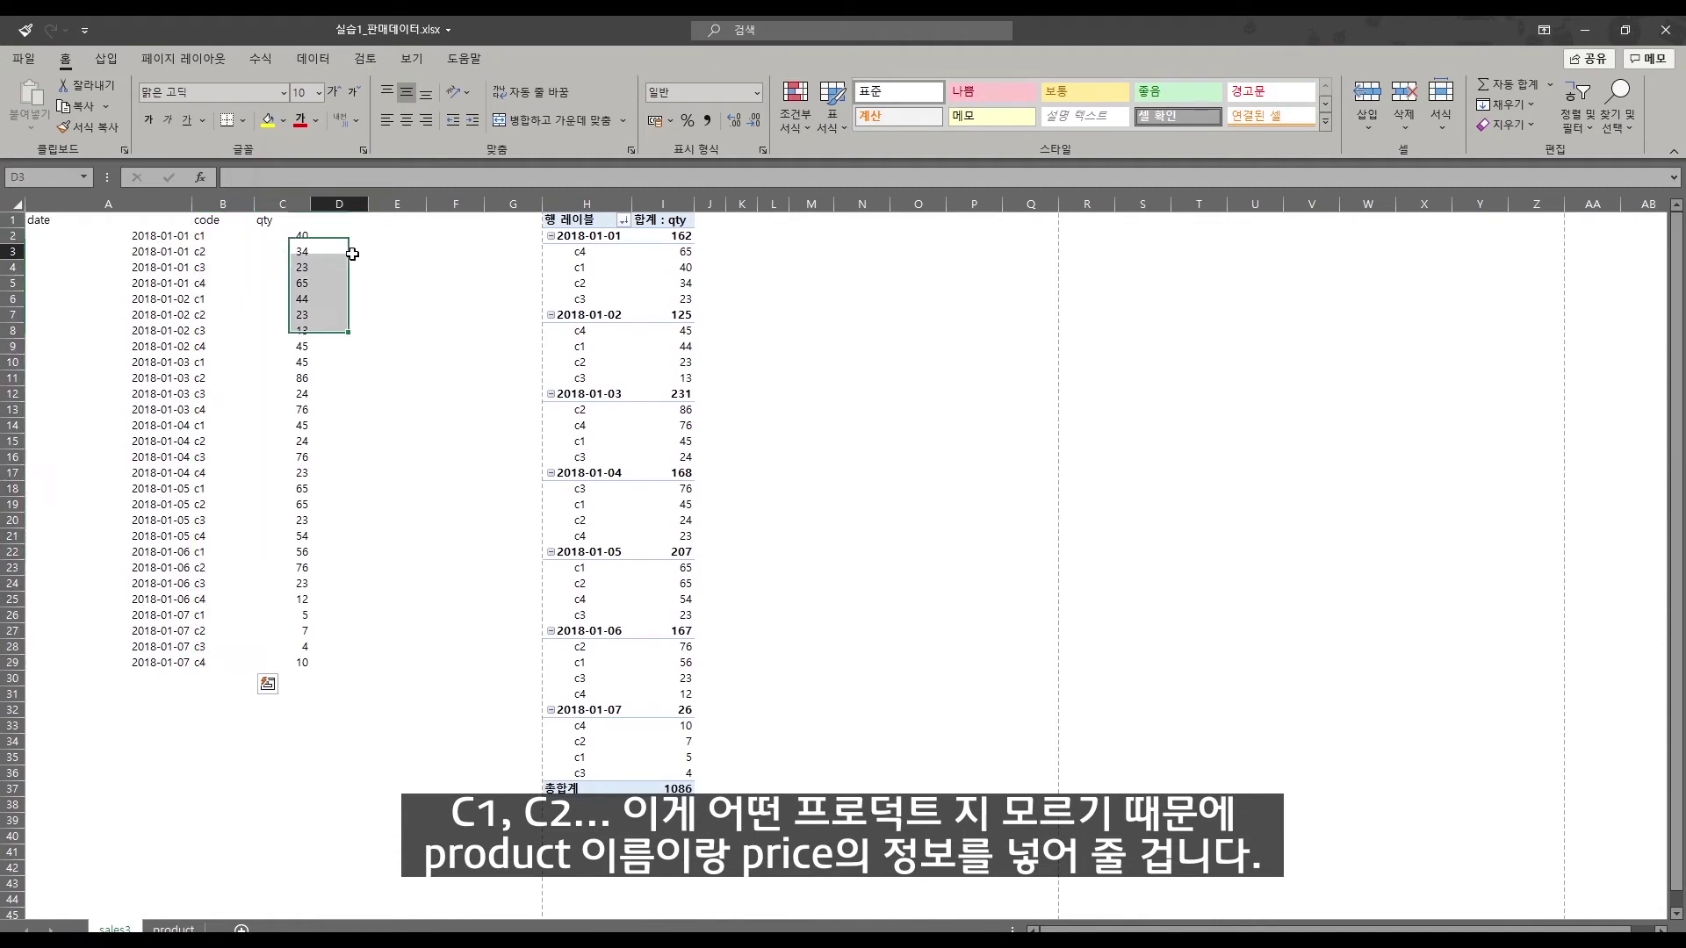
{"action": "left_click", "coordinate": [344, 220]}
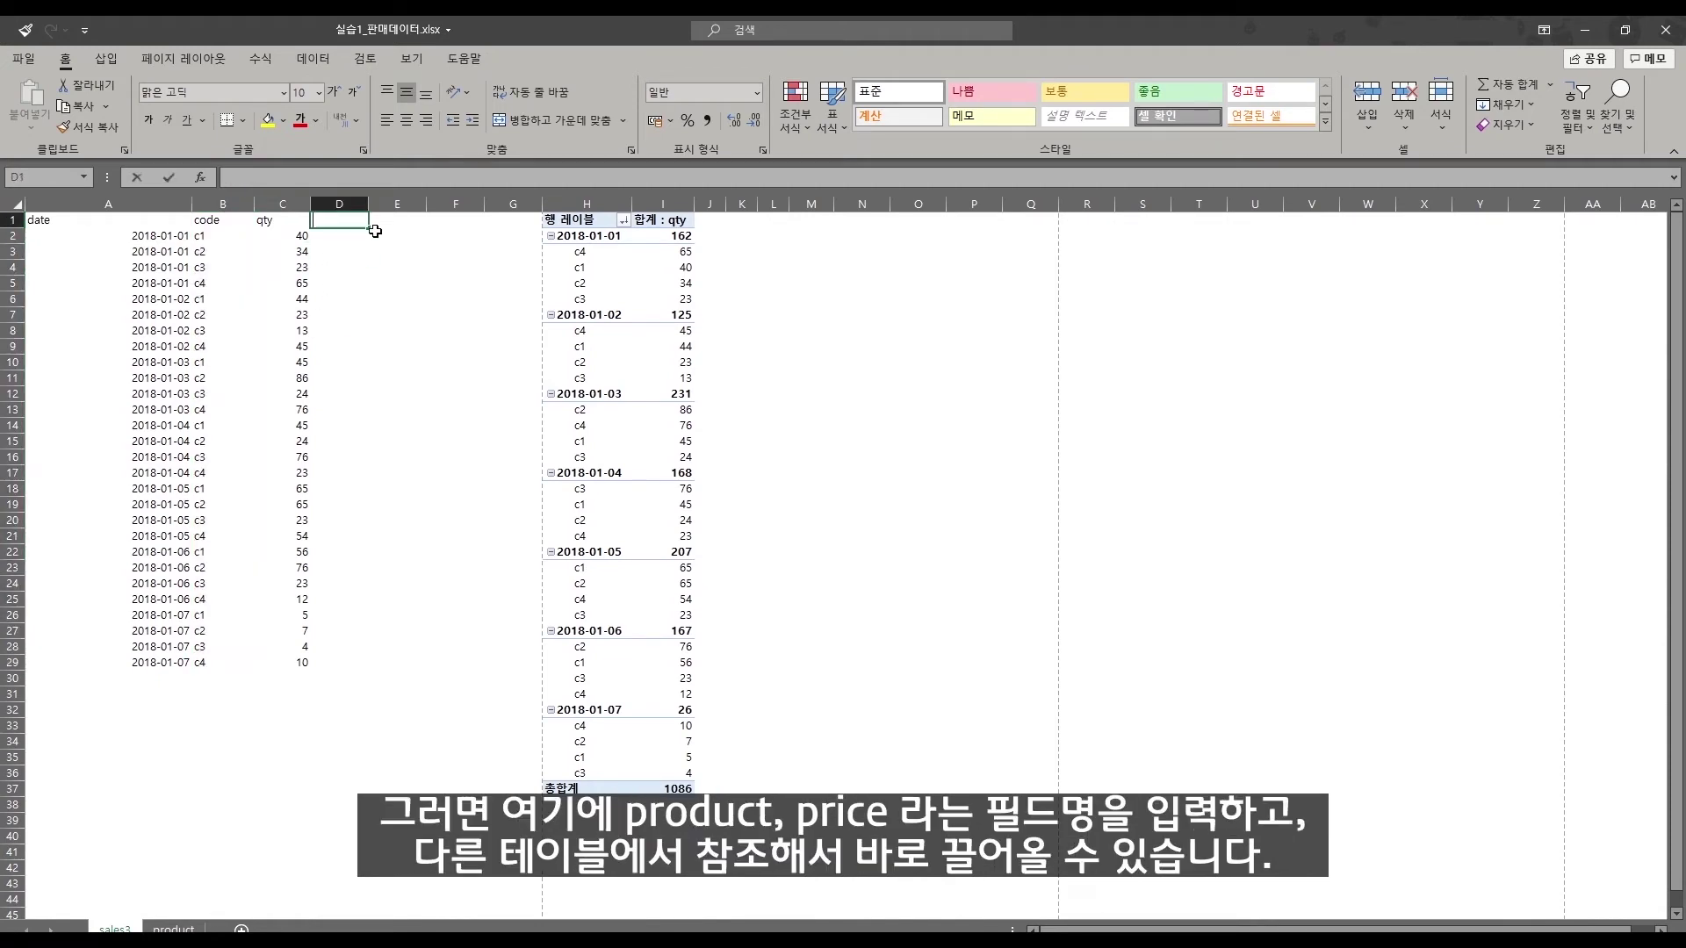
{"action": "type", "text": "product"}
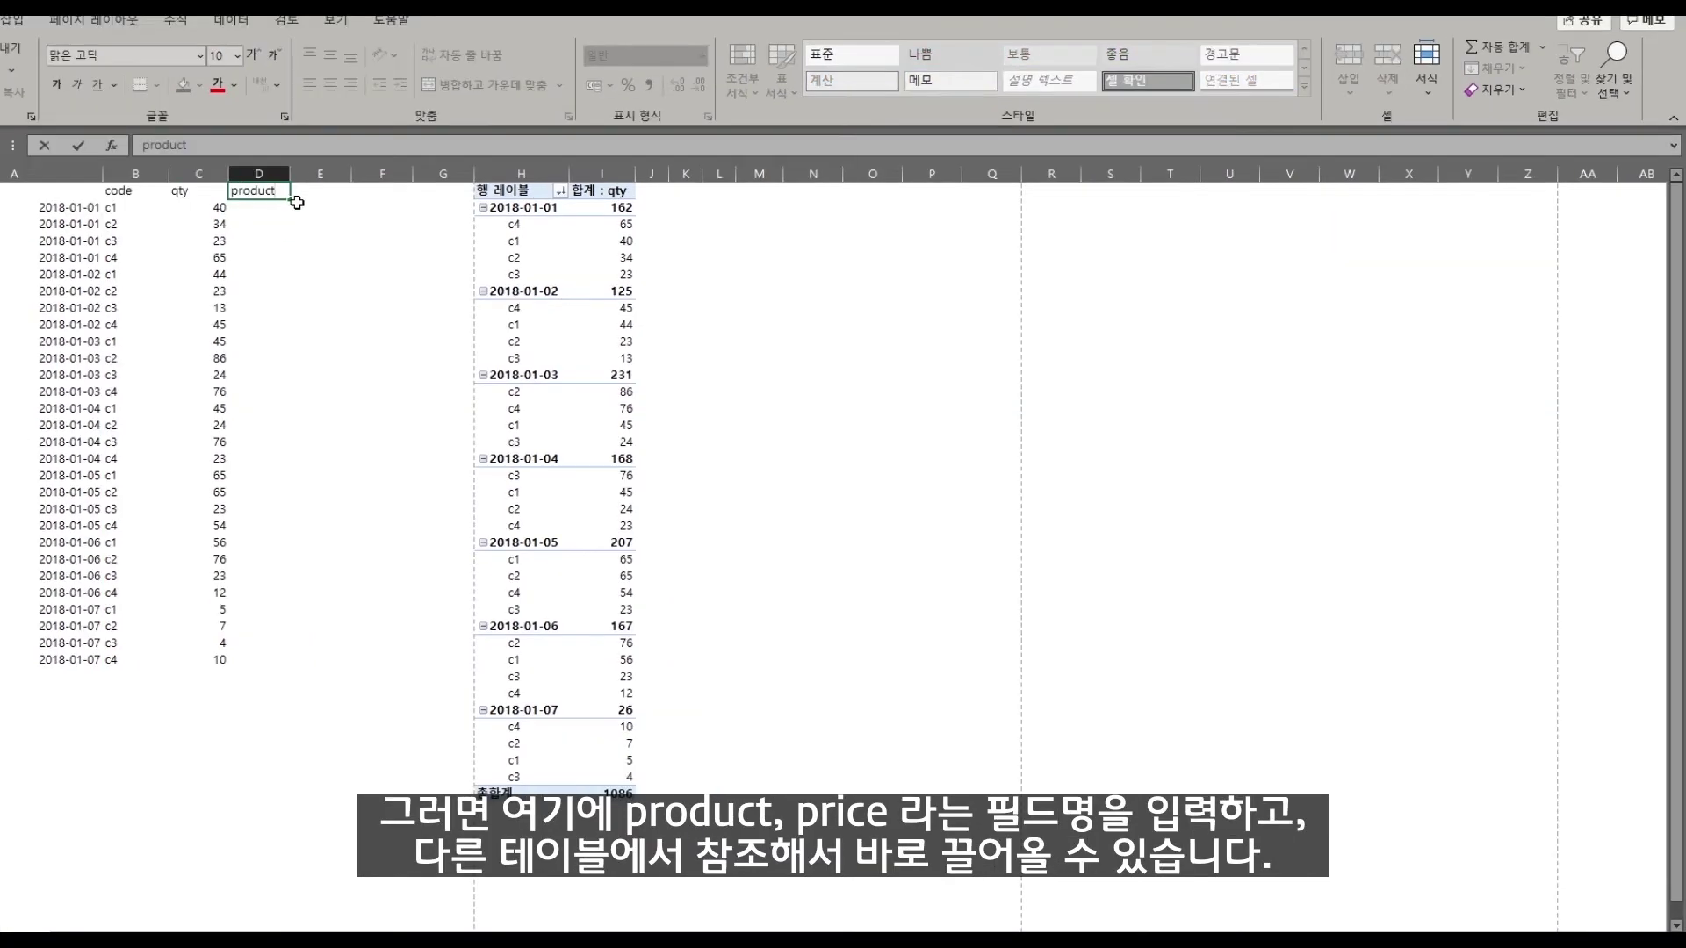
{"action": "key", "text": "Tab"}
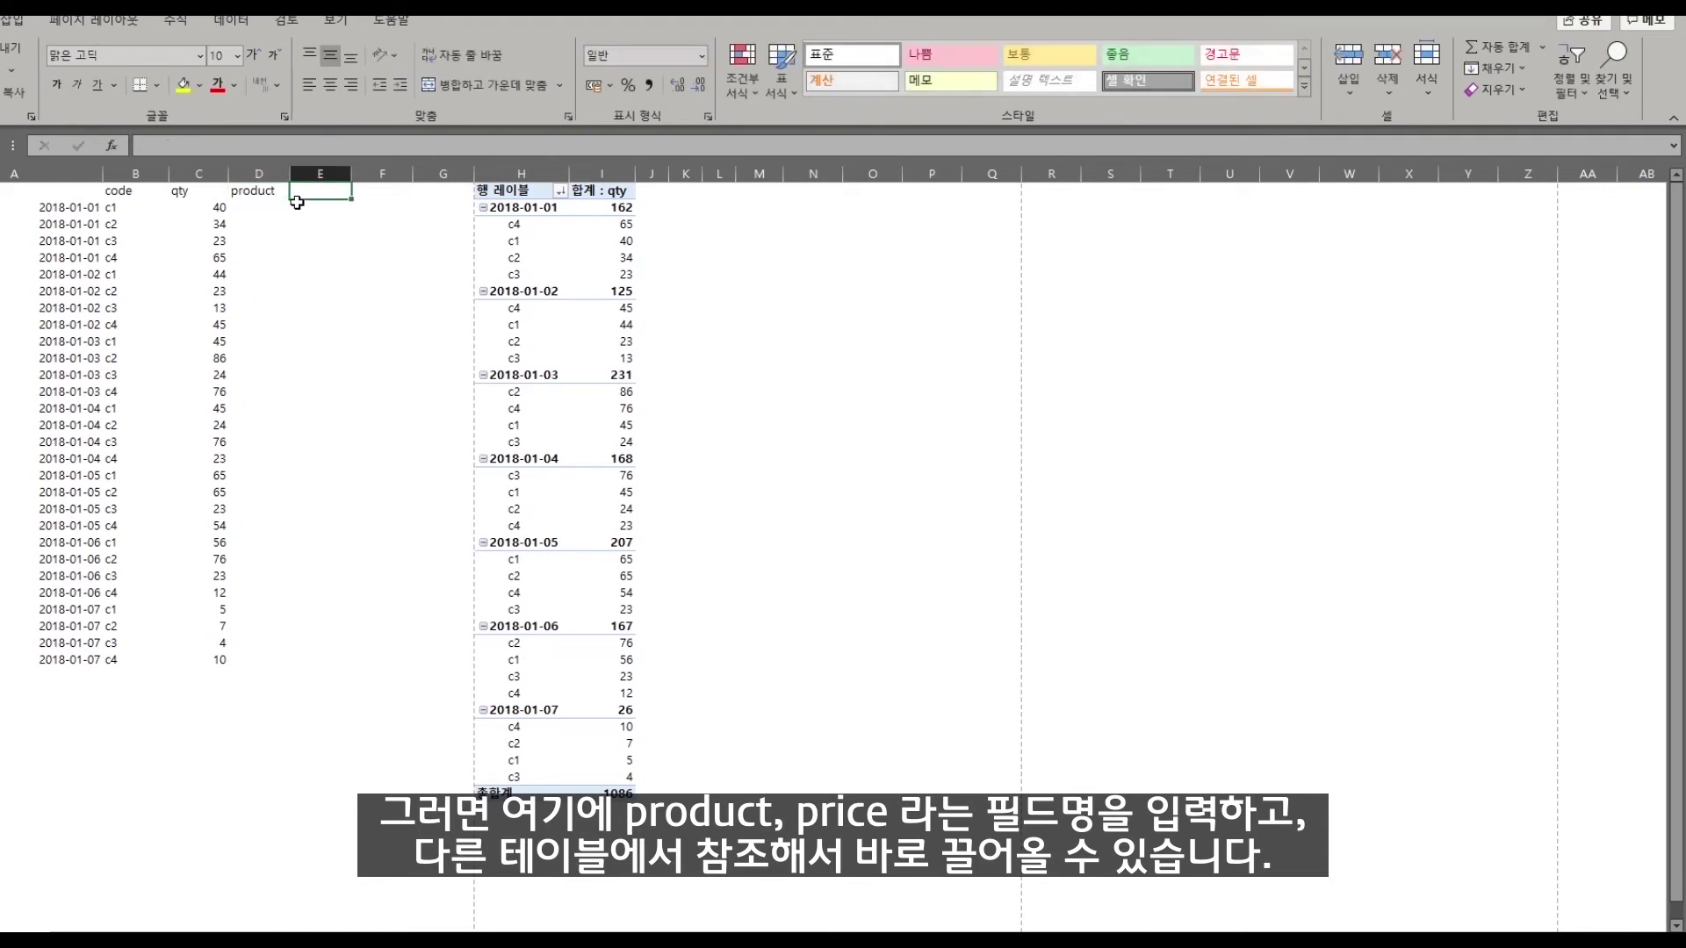
{"action": "type", "text": "p"}
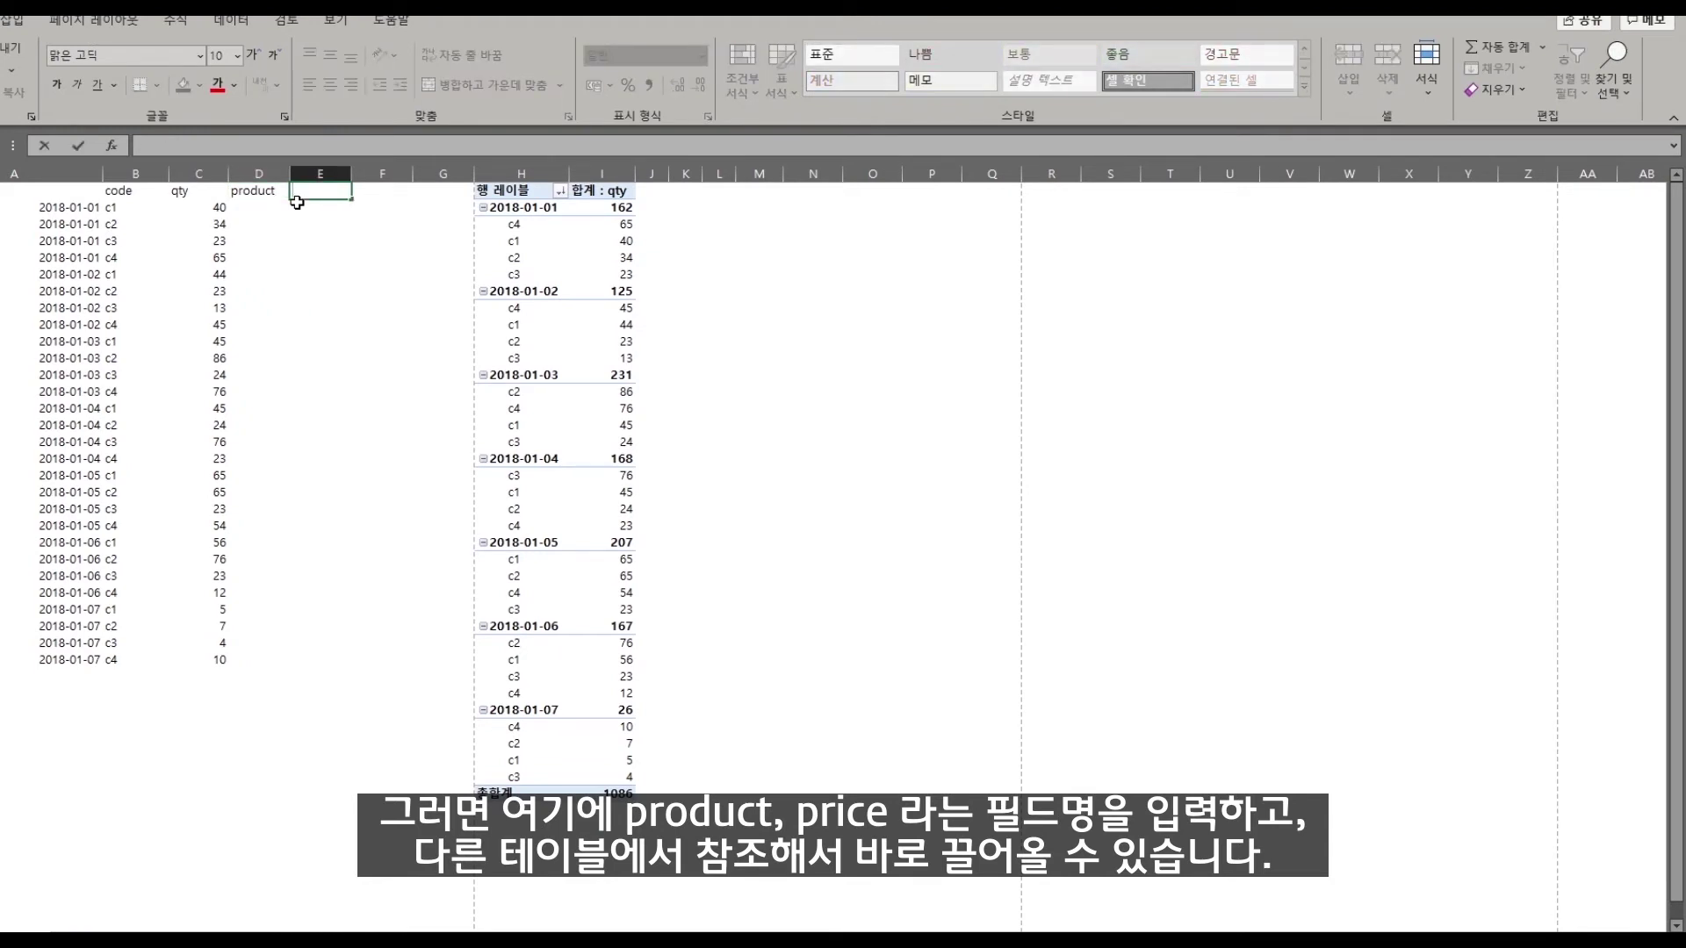
{"action": "type", "text": "rice"}
{"action": "key", "text": "Return"}
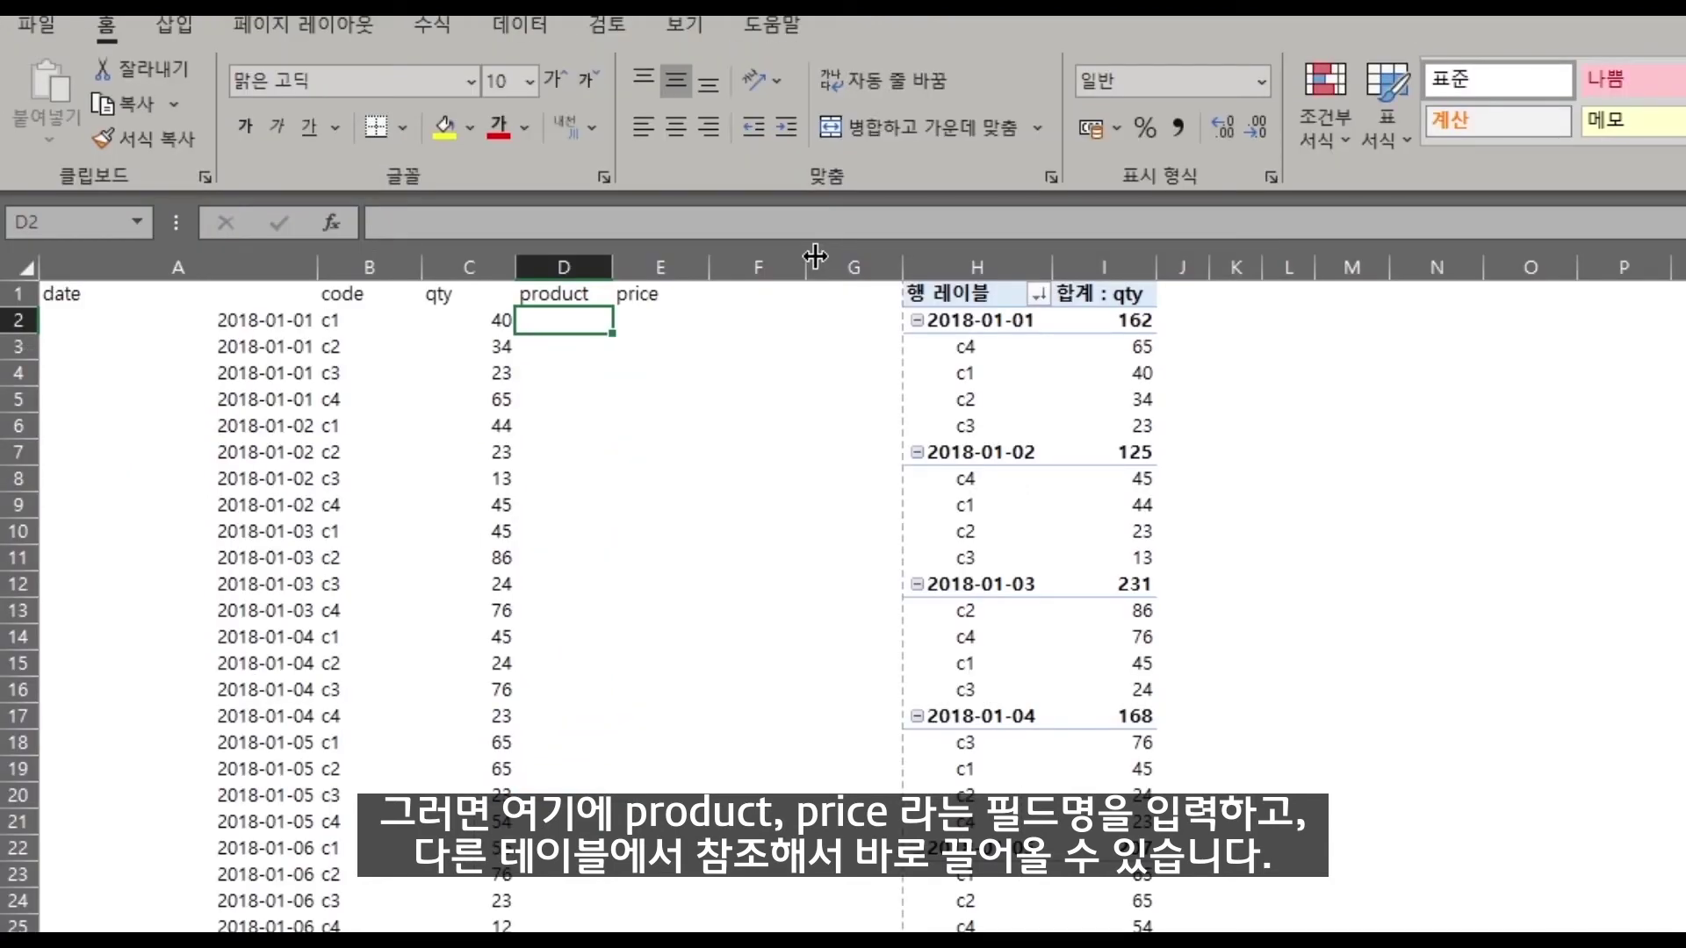
Review the code, product and price table on the product sheet, and the workbook's list of named ranges
{"action": "left_click", "coordinate": [162, 942]}
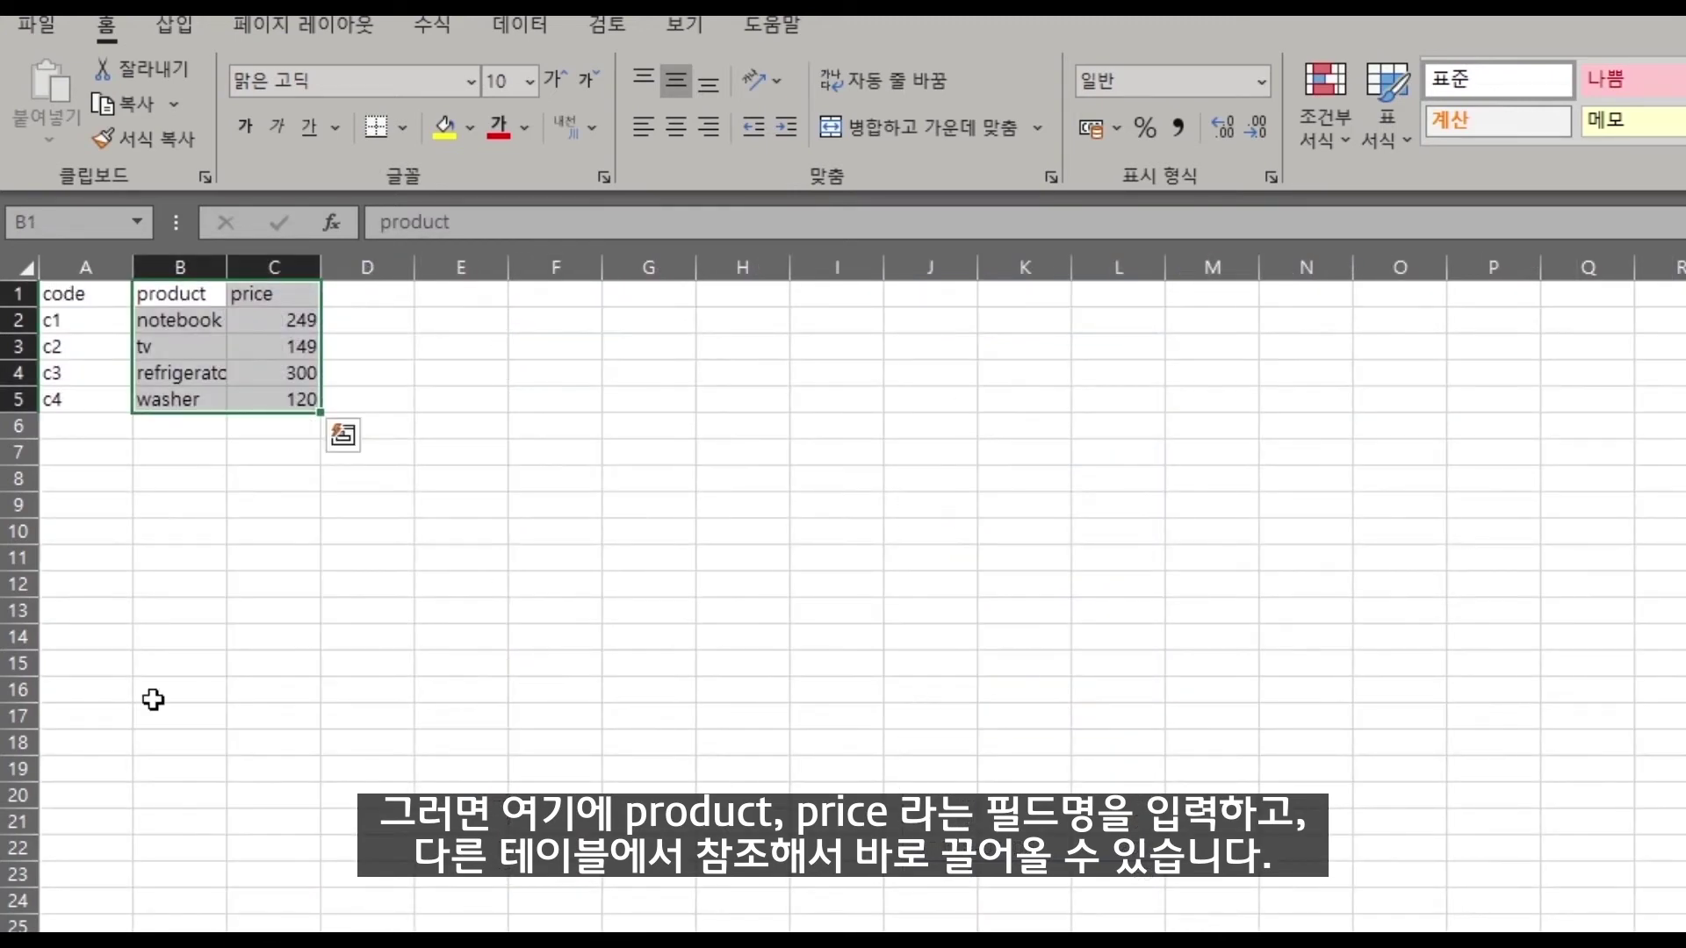
{"action": "left_click_drag", "start_coordinate": [109, 297], "coordinate": [253, 407]}
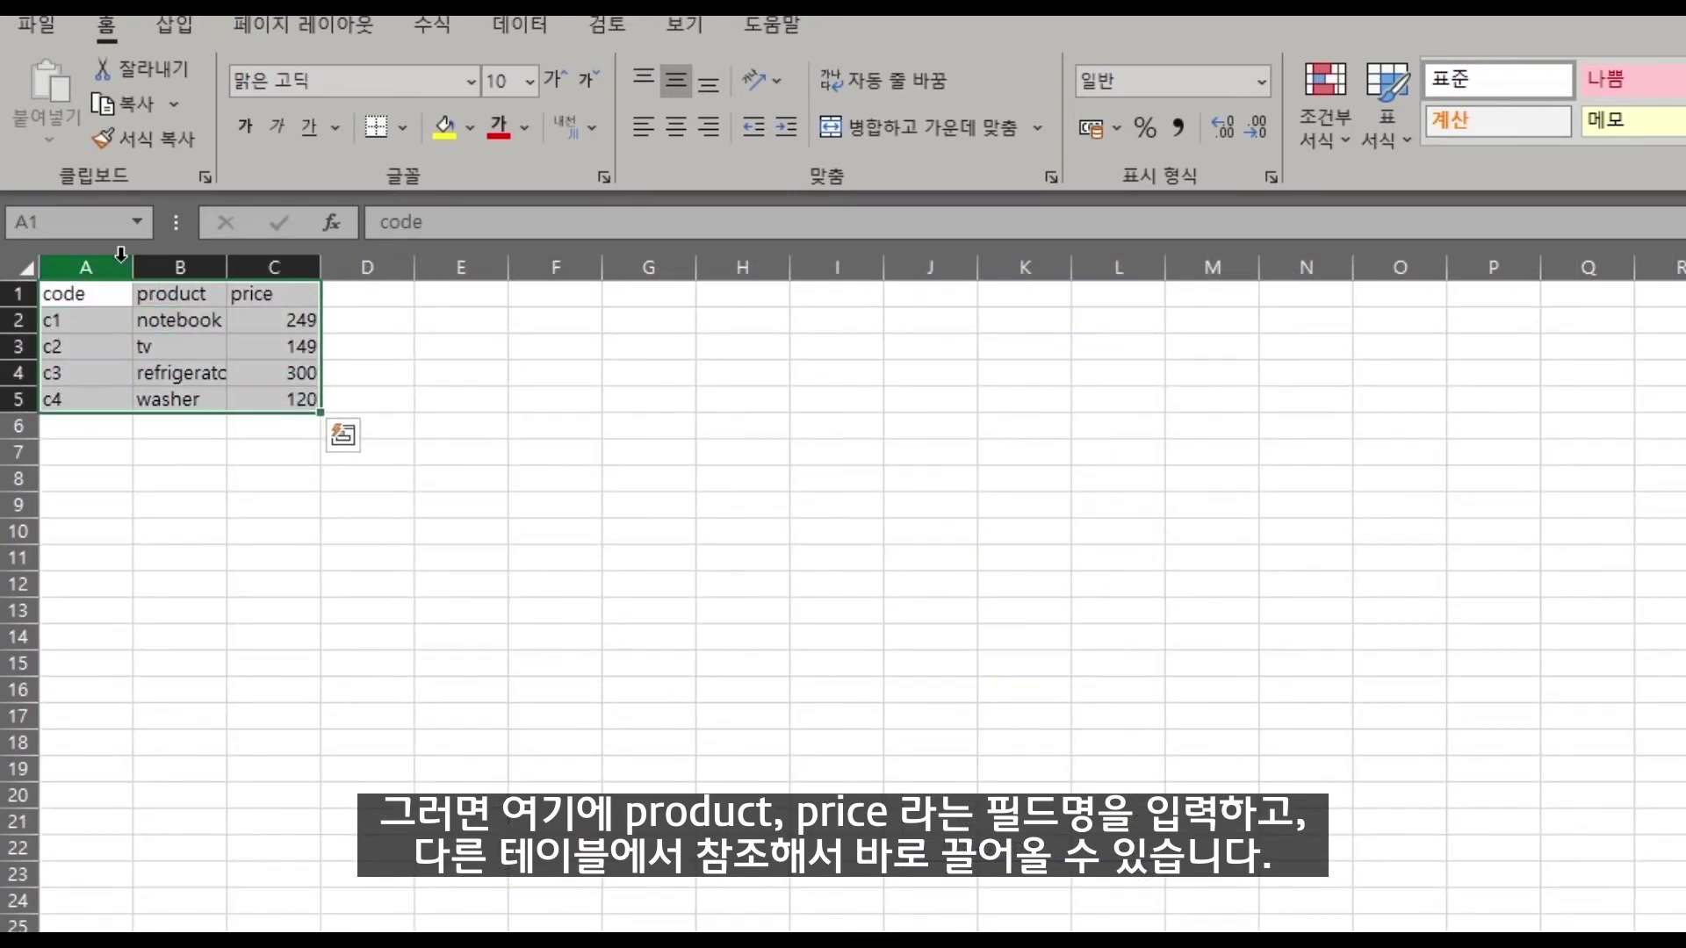
{"action": "left_click", "coordinate": [106, 941]}
{"action": "left_click", "coordinate": [137, 221]}
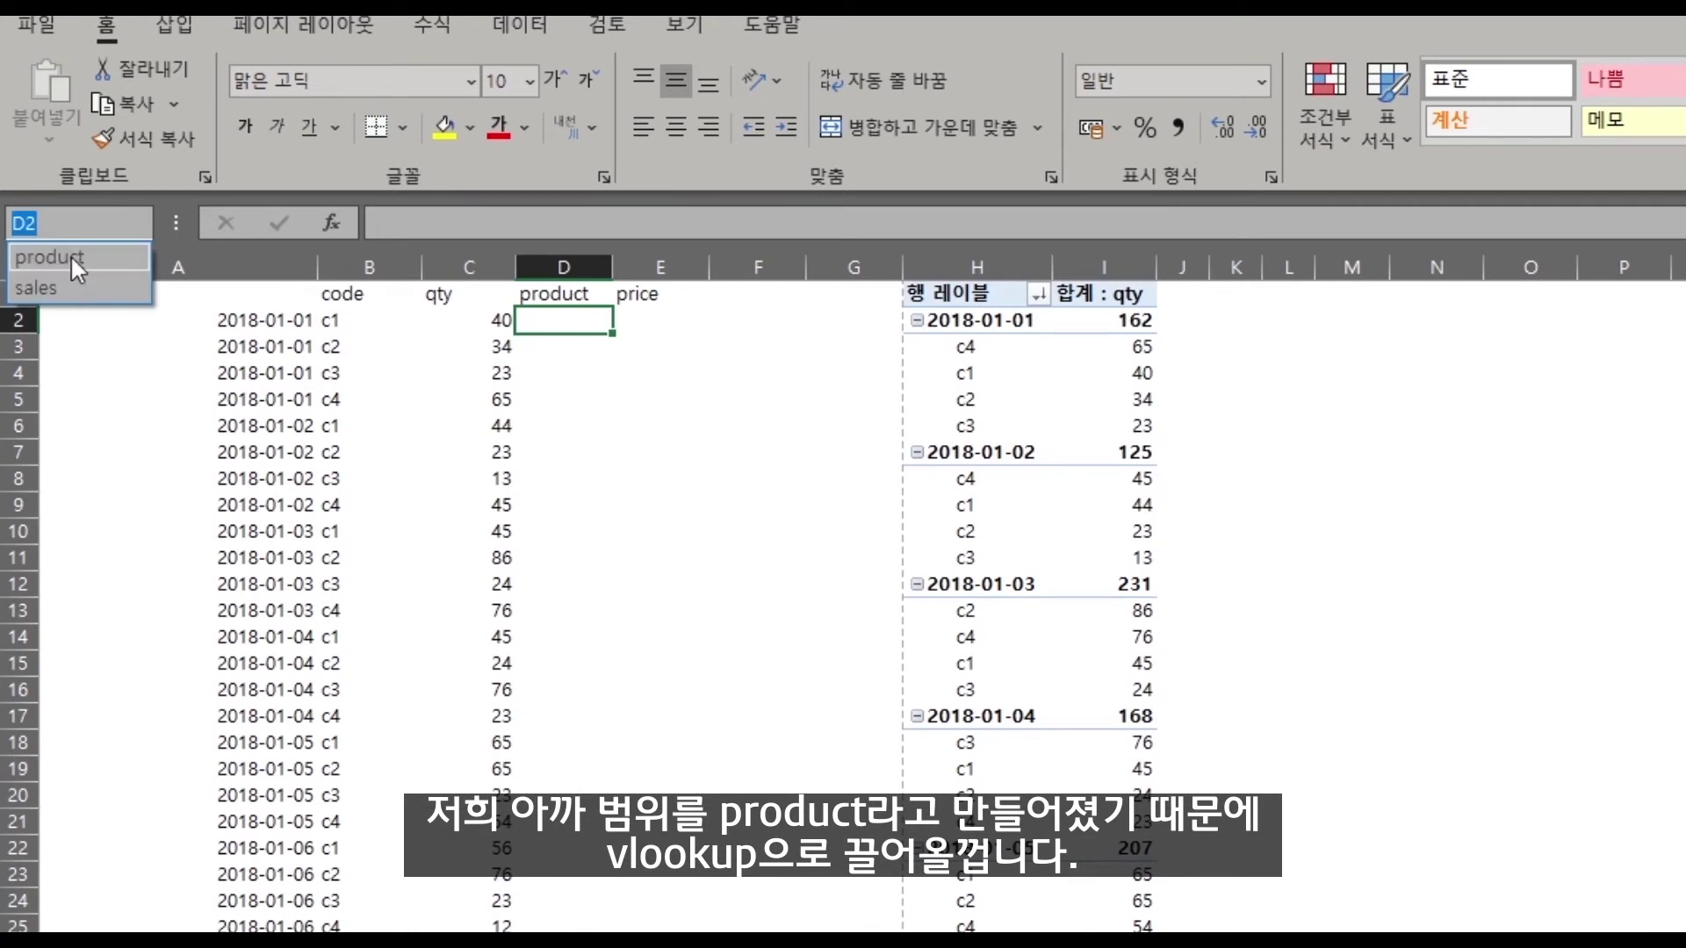
{"action": "key", "text": "Escape"}
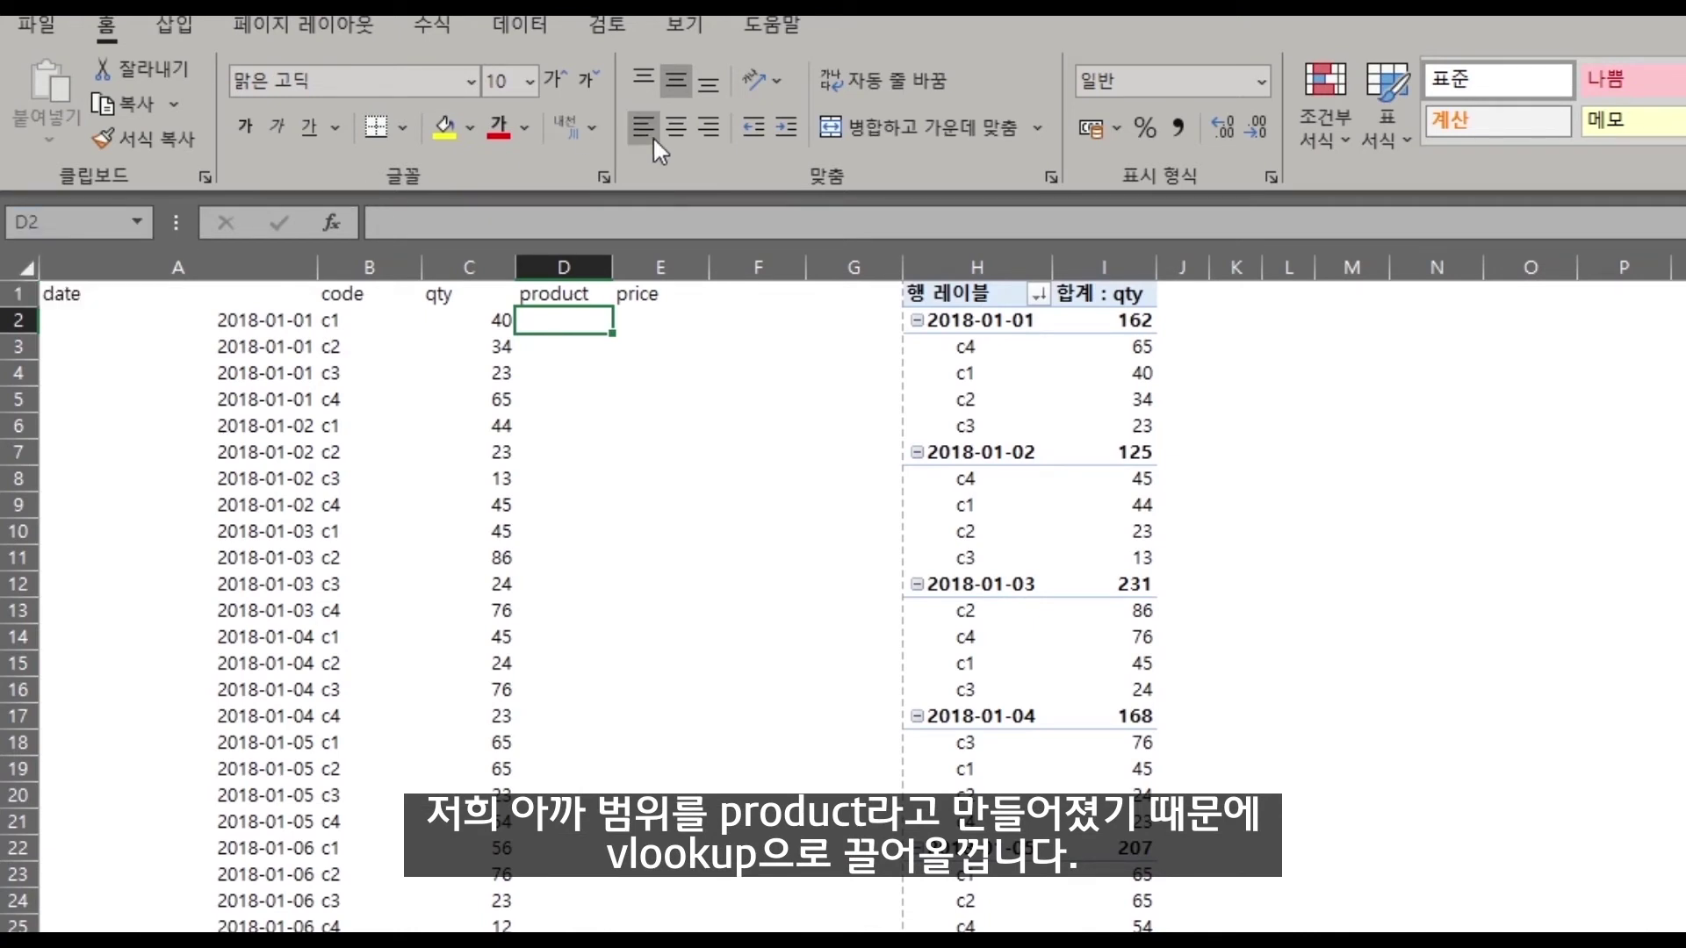
Enter =VLOOKUP($B2,product,2,FALSE) in D2 to look up the product name by code
{"action": "type", "text": "=vlo"}
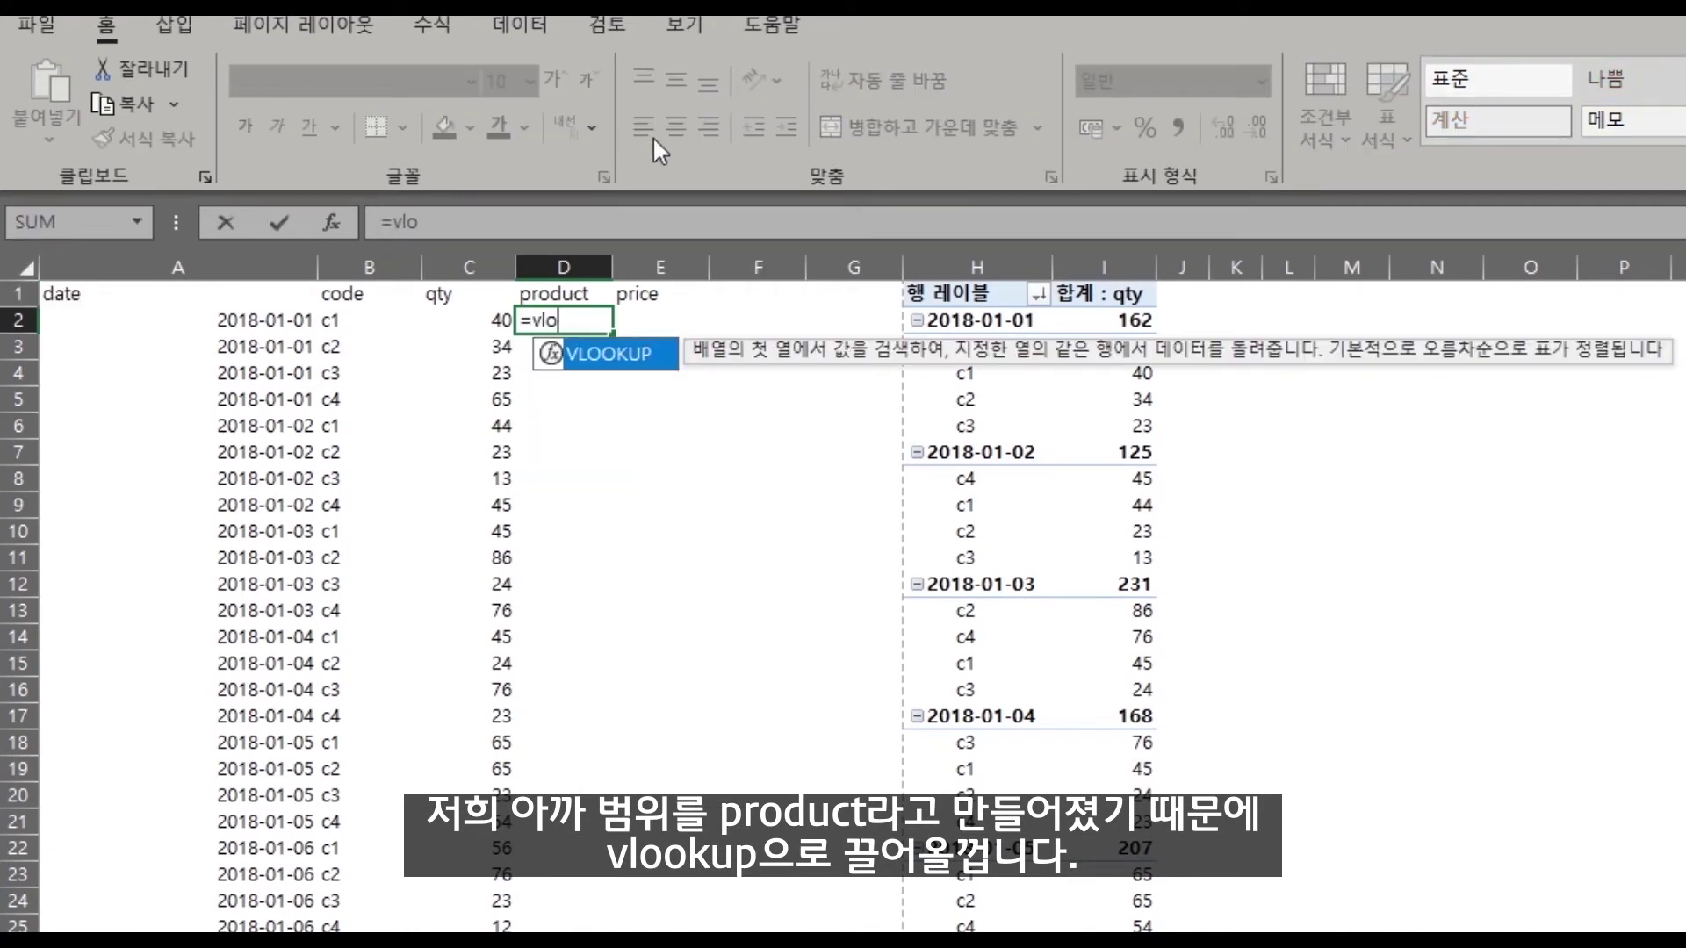
{"action": "double_click", "coordinate": [589, 354]}
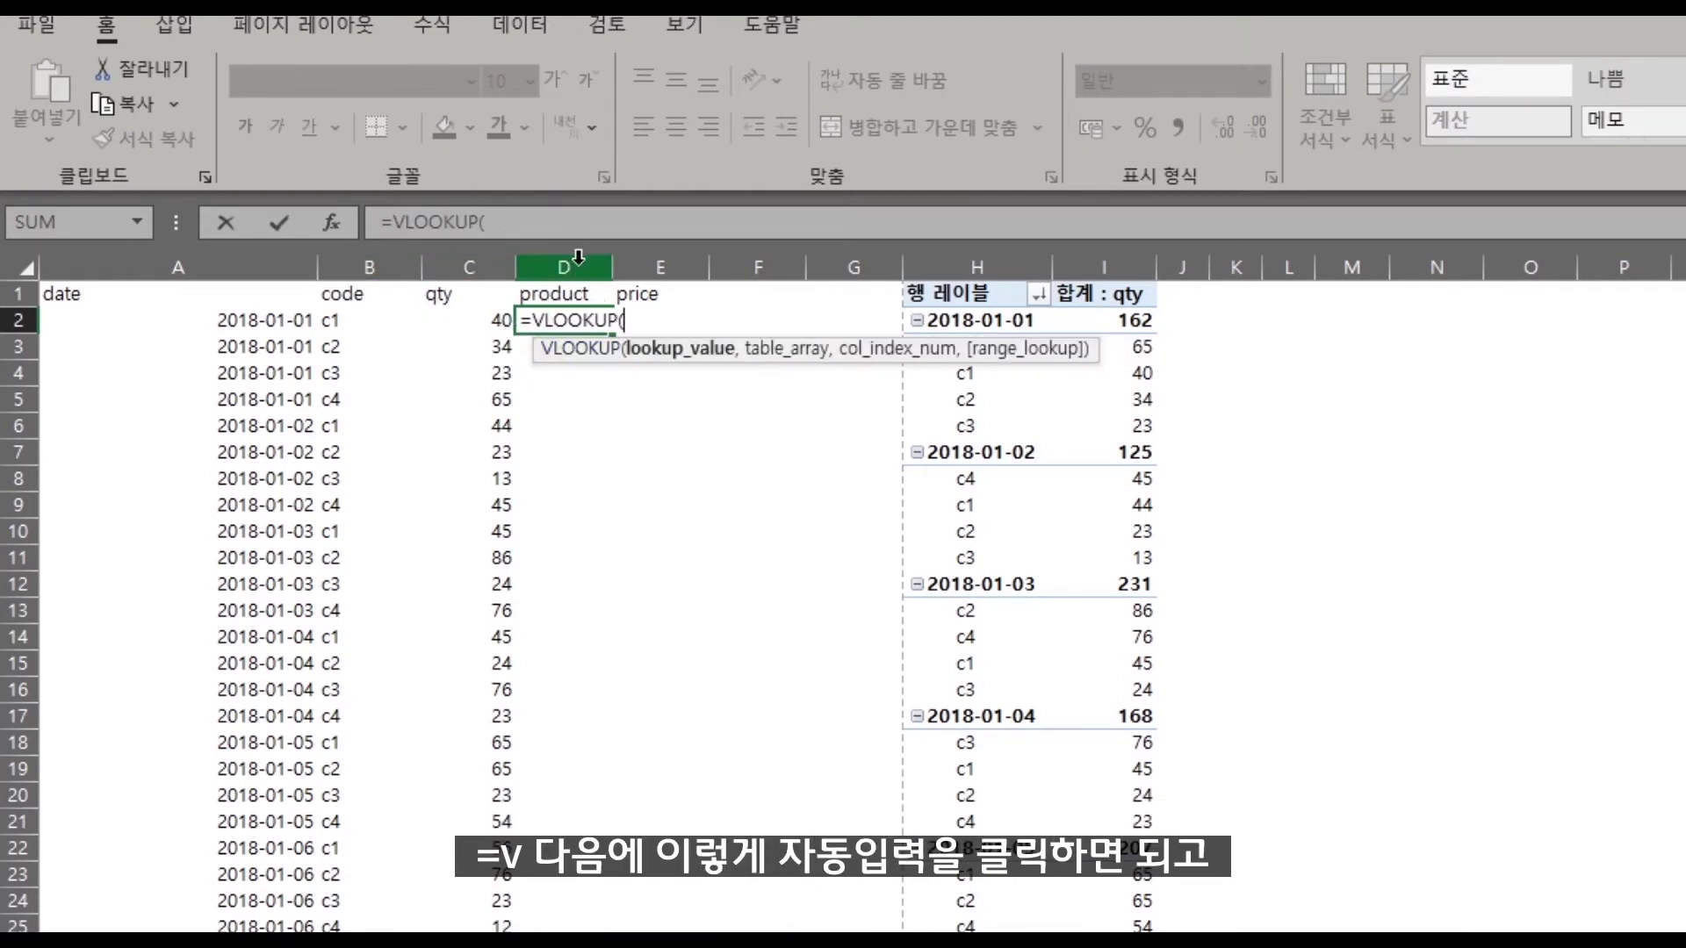
{"action": "left_click", "coordinate": [356, 320]}
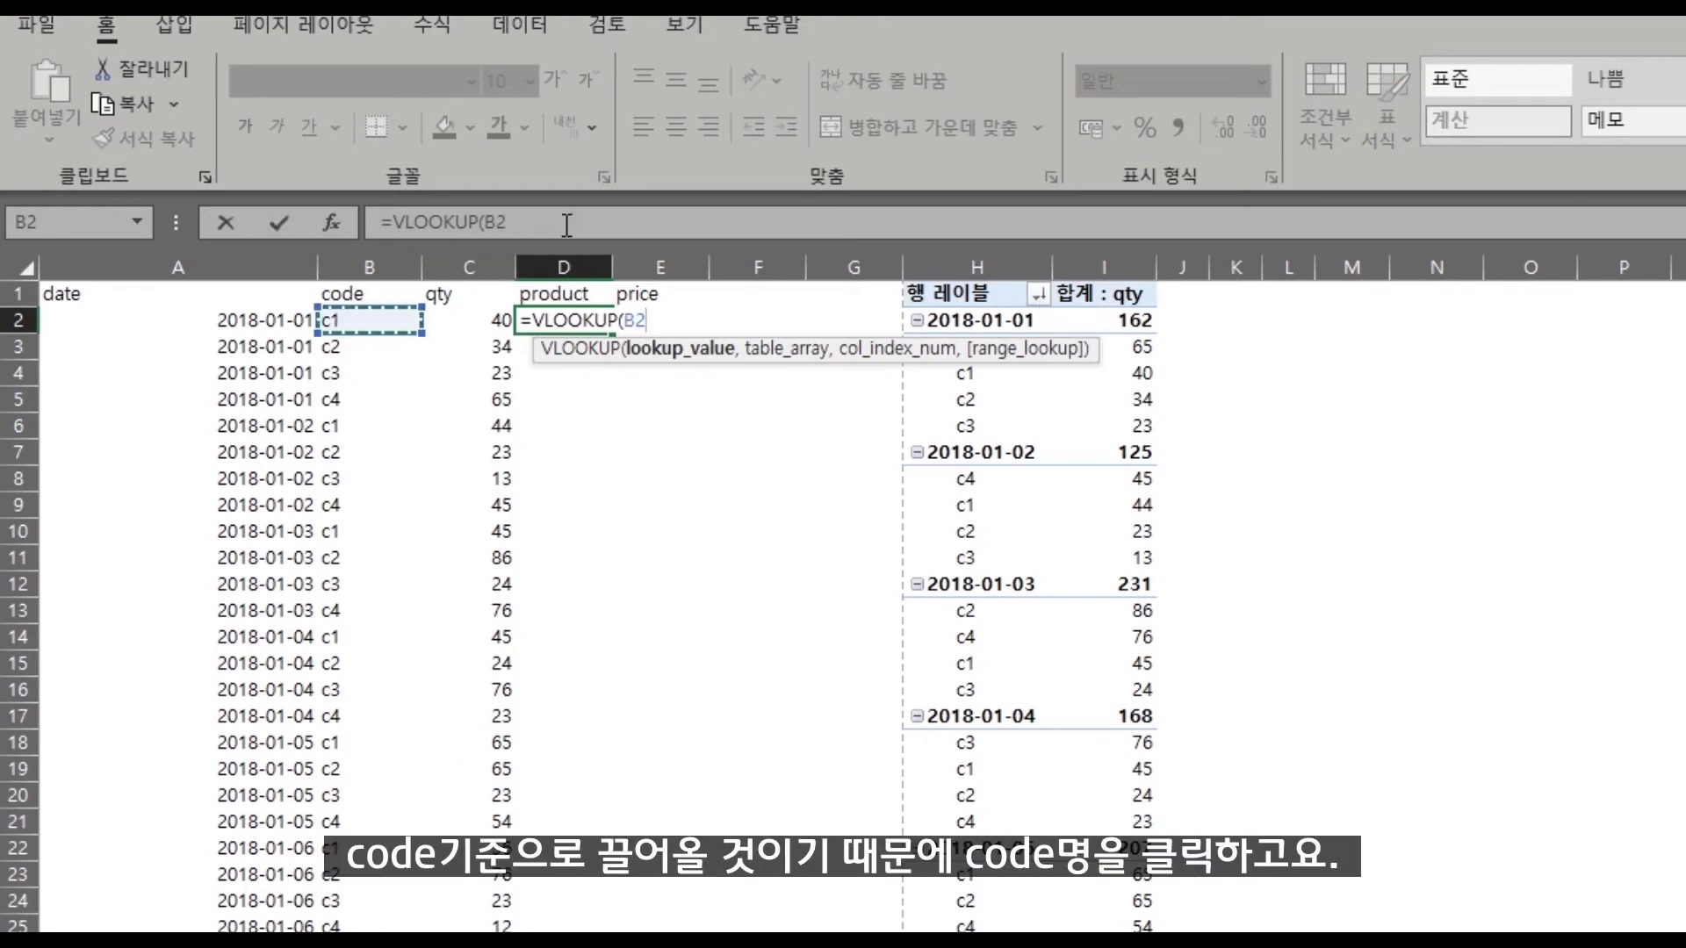
{"action": "left_click", "coordinate": [577, 216]}
{"action": "left_click", "coordinate": [484, 222]}
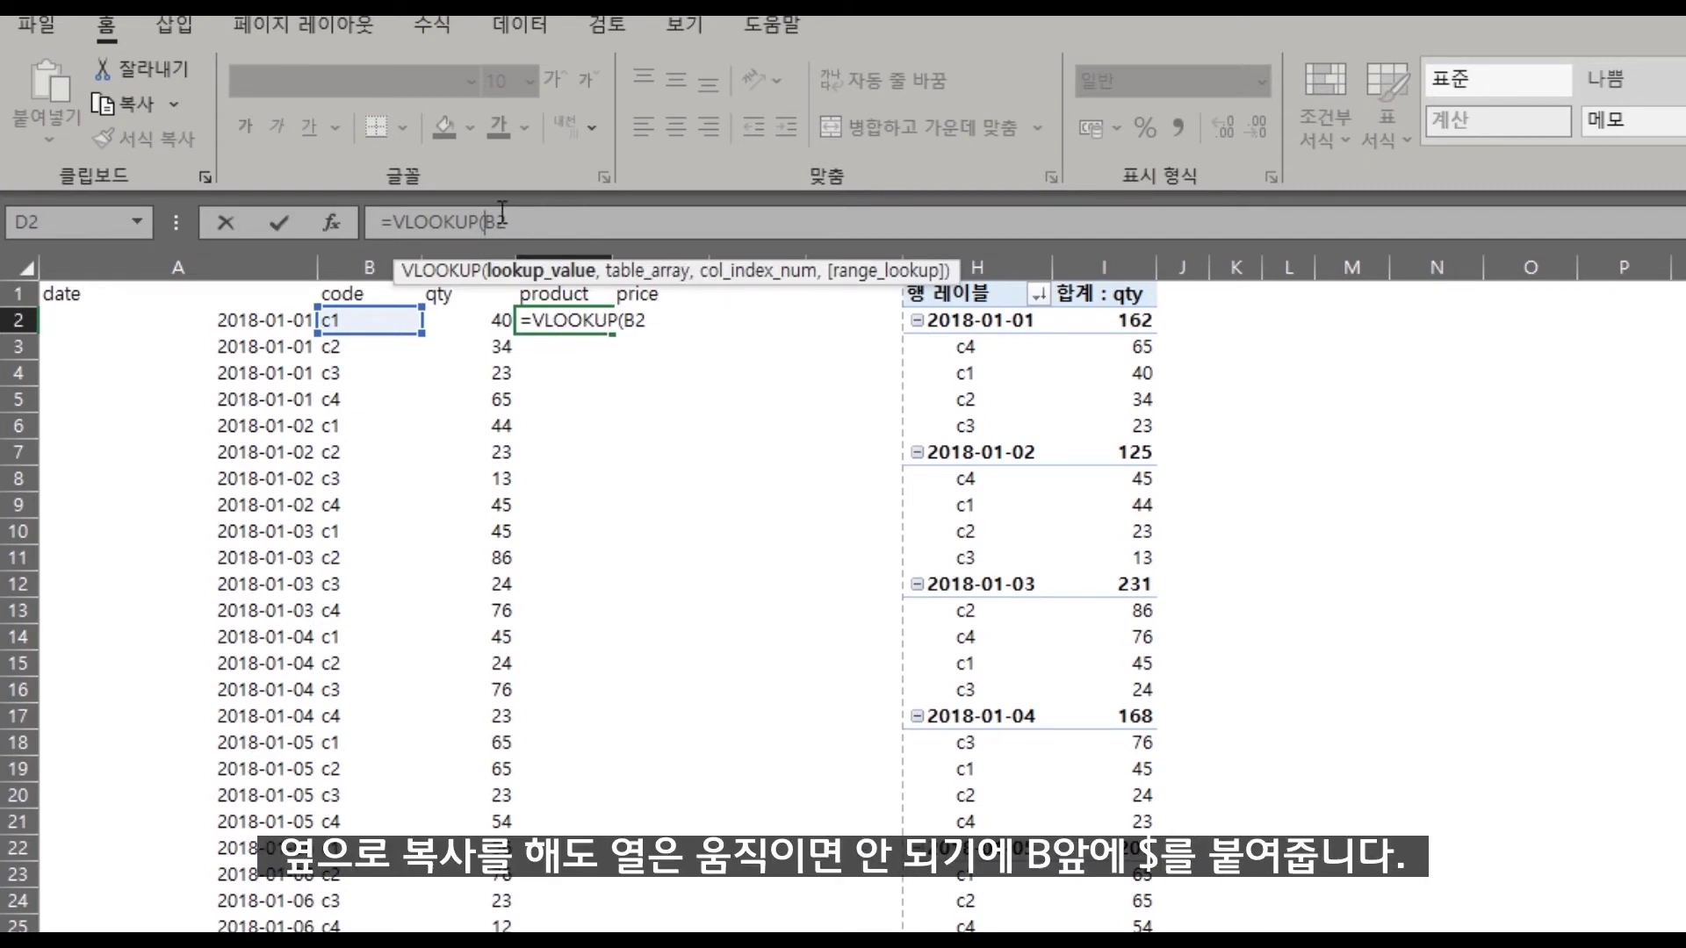
{"action": "type", "text": "$B2,pro"}
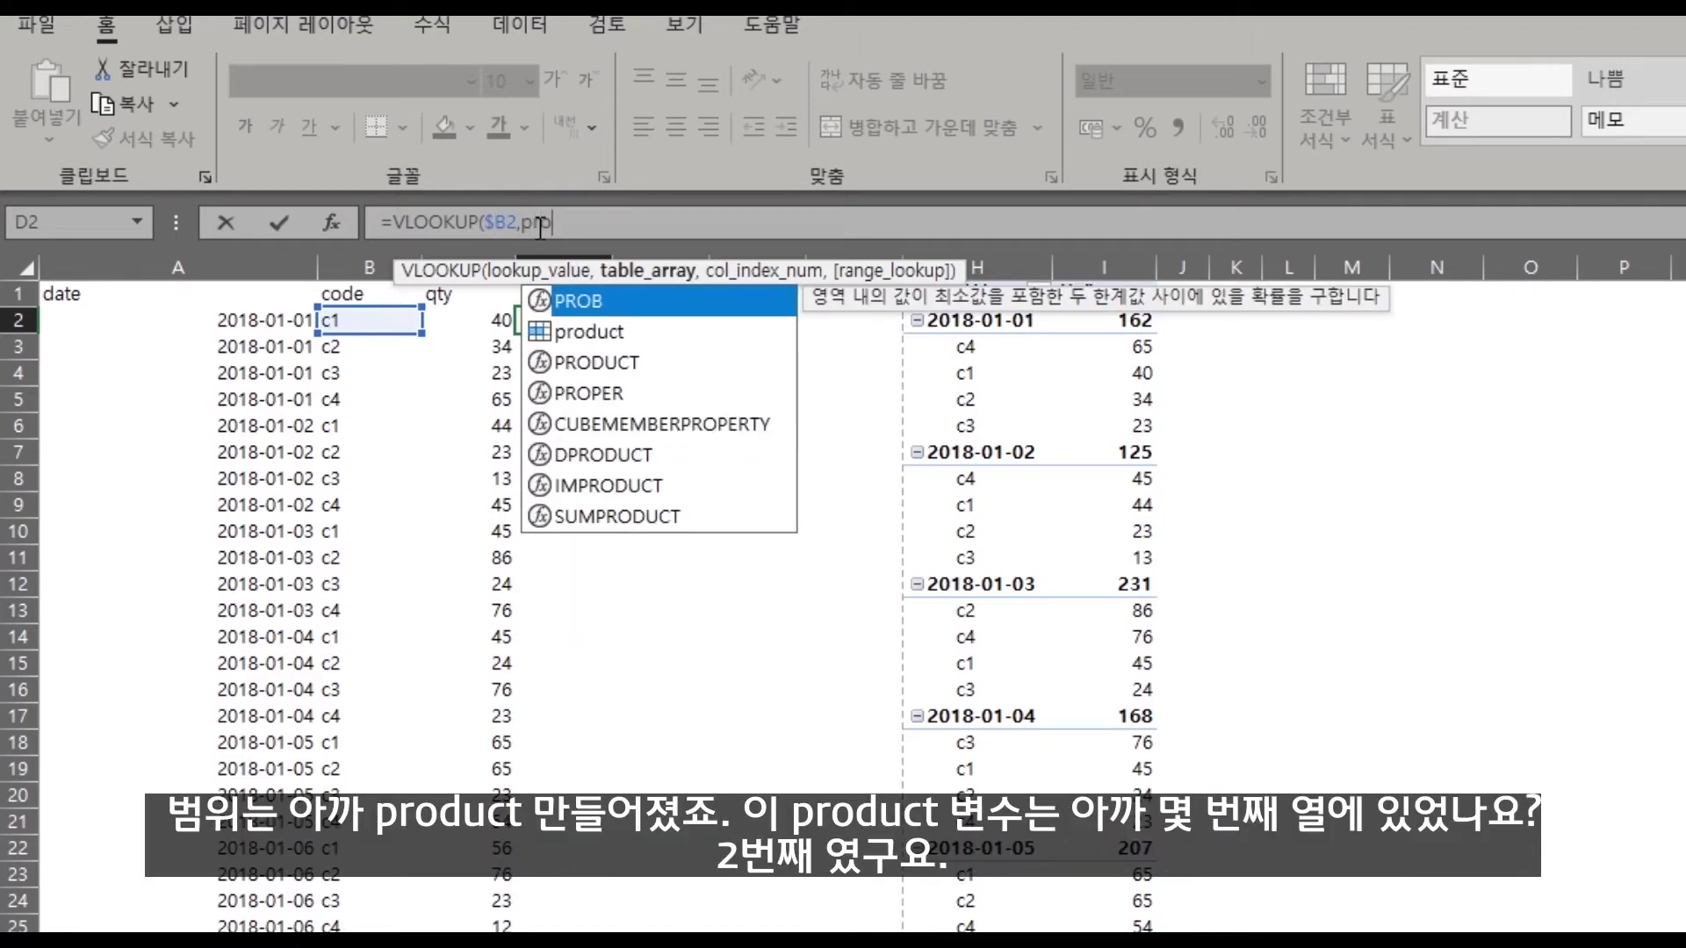
{"action": "key", "text": "Down"}
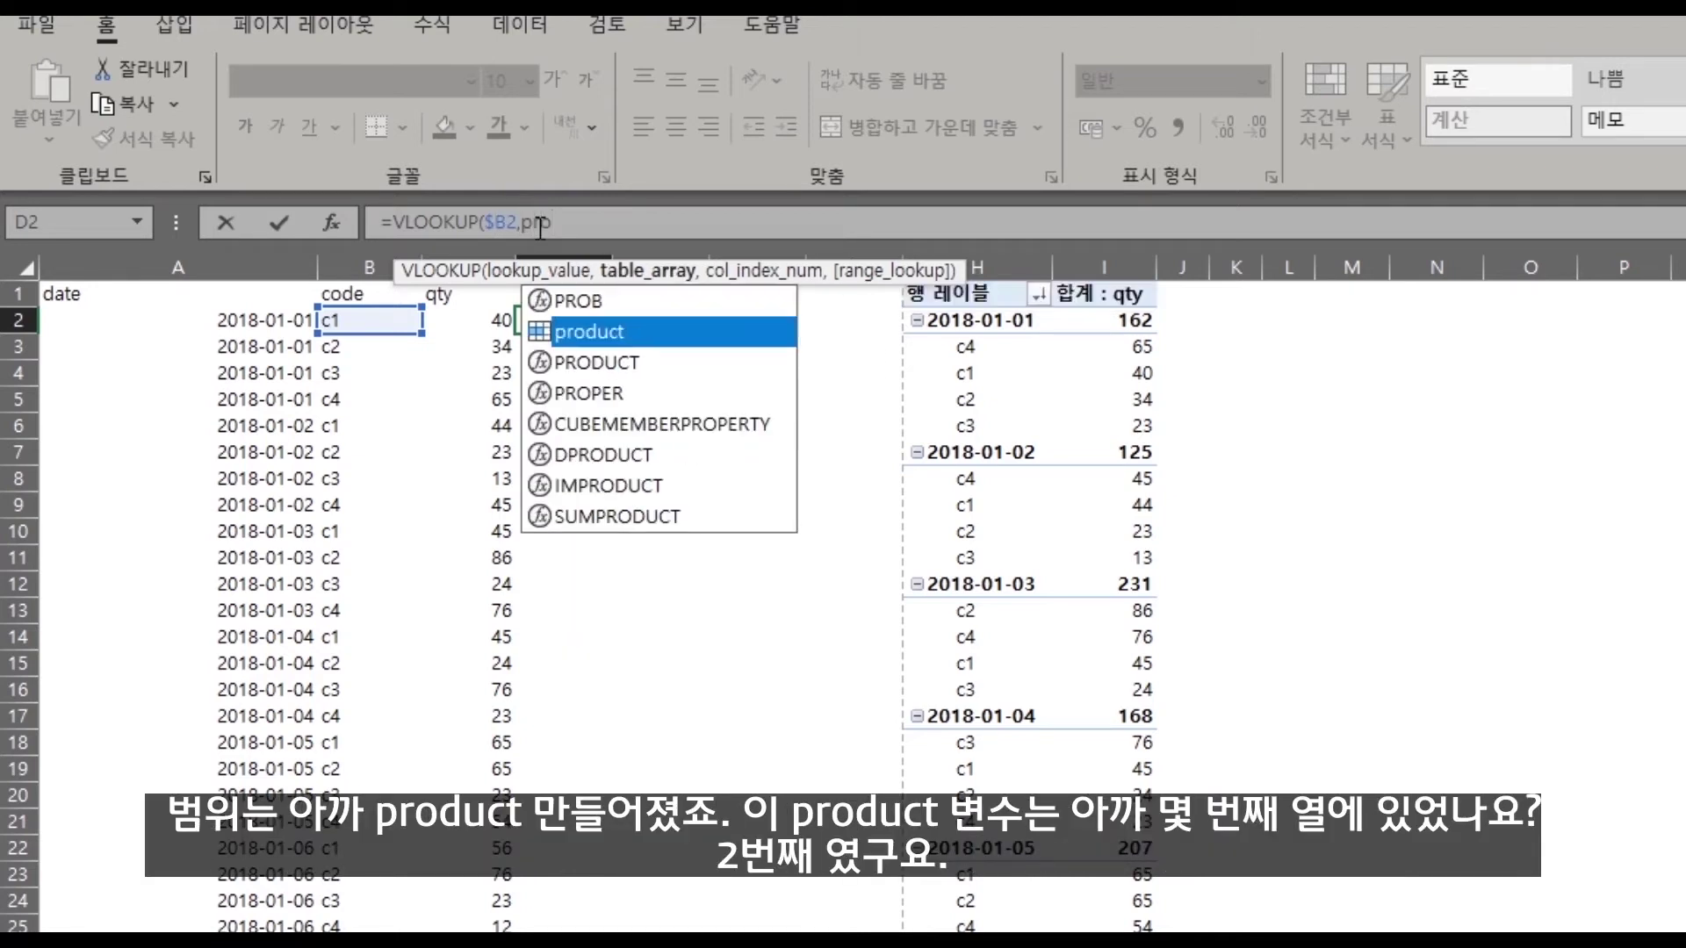
{"action": "key", "text": "Tab"}
{"action": "type", "text": ","}
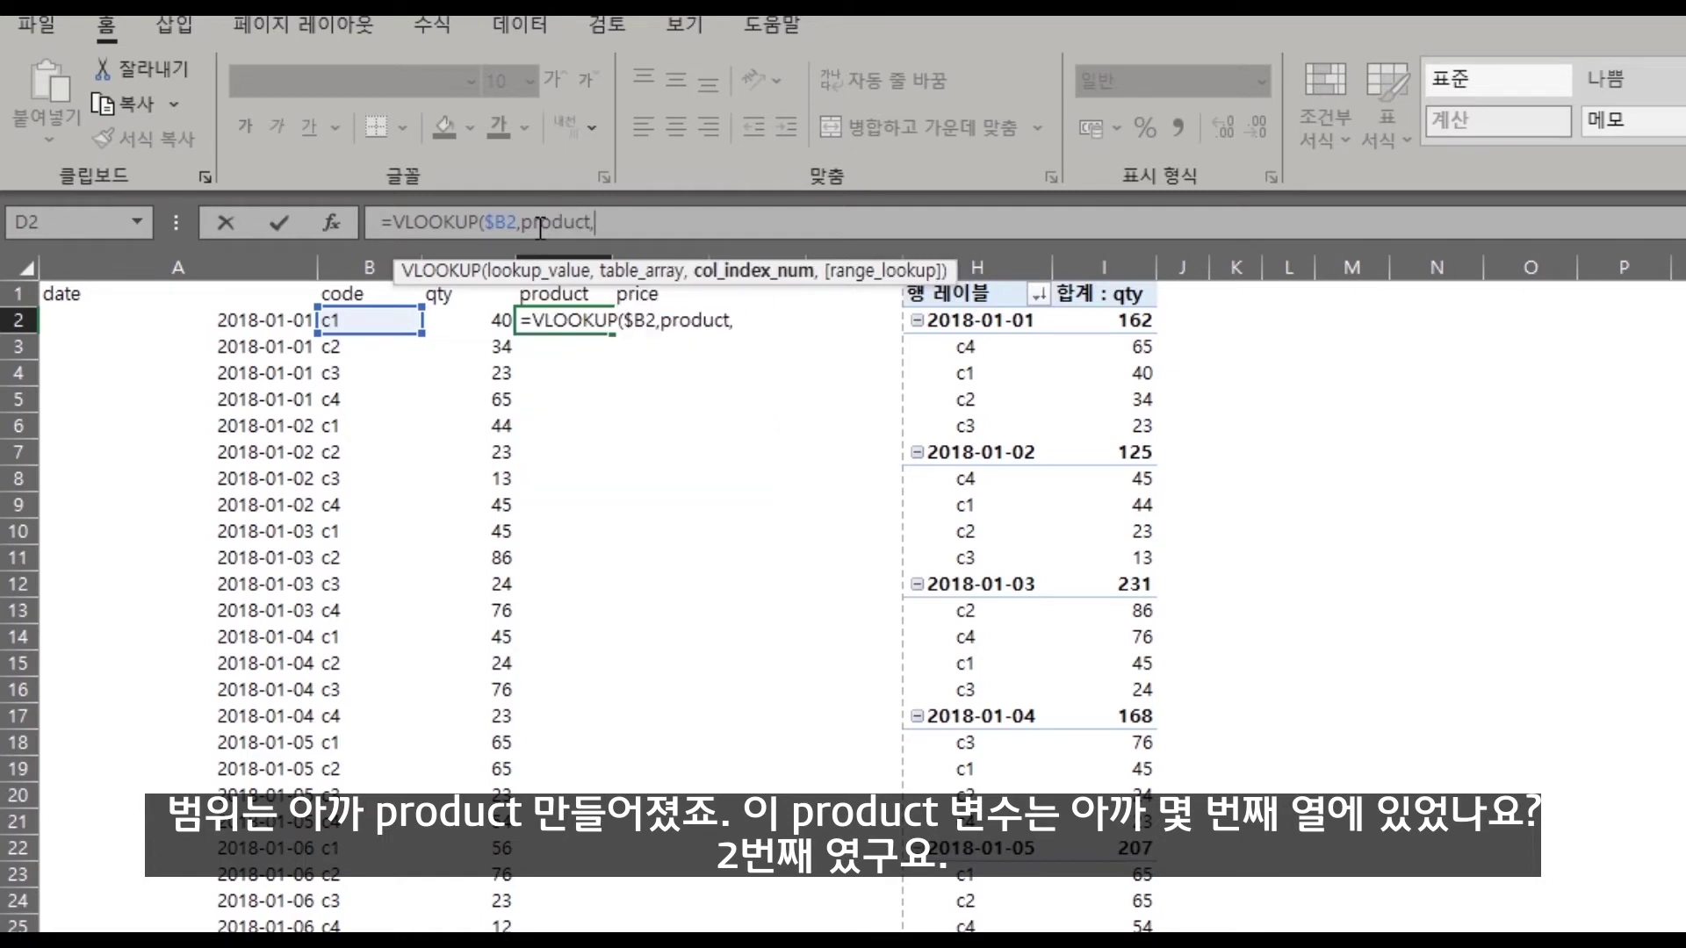
{"action": "type", "text": "2,FALSE"}
{"action": "left_click_drag", "start_coordinate": [612, 227], "coordinate": [690, 230]}
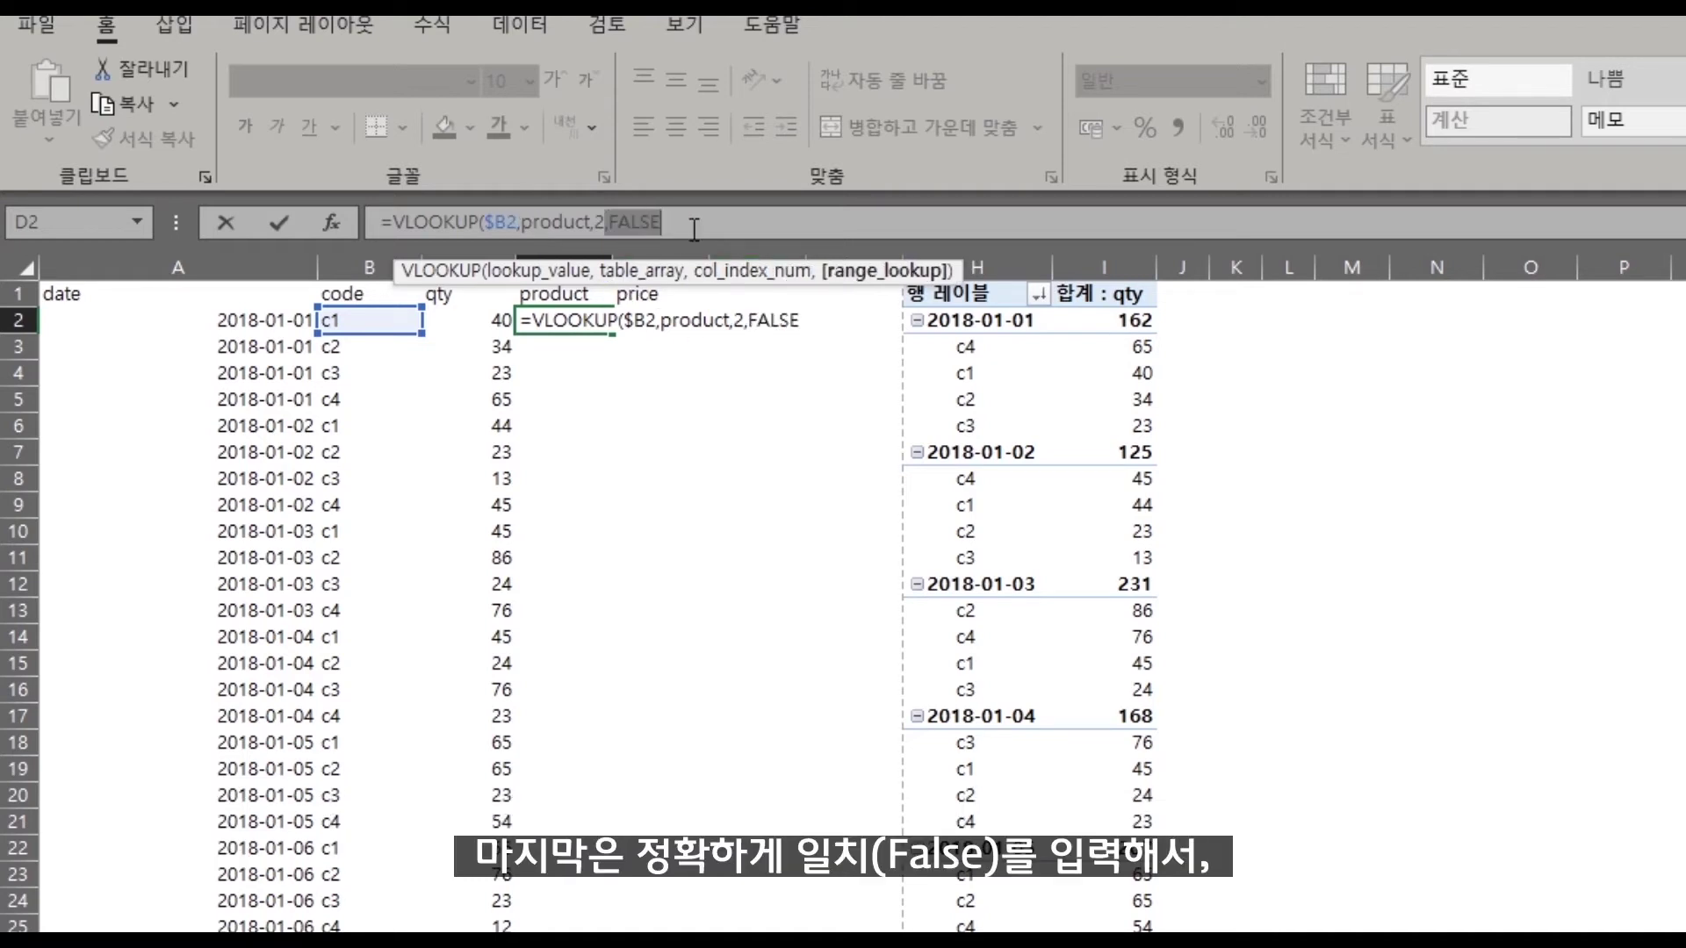
{"action": "left_click", "coordinate": [715, 217]}
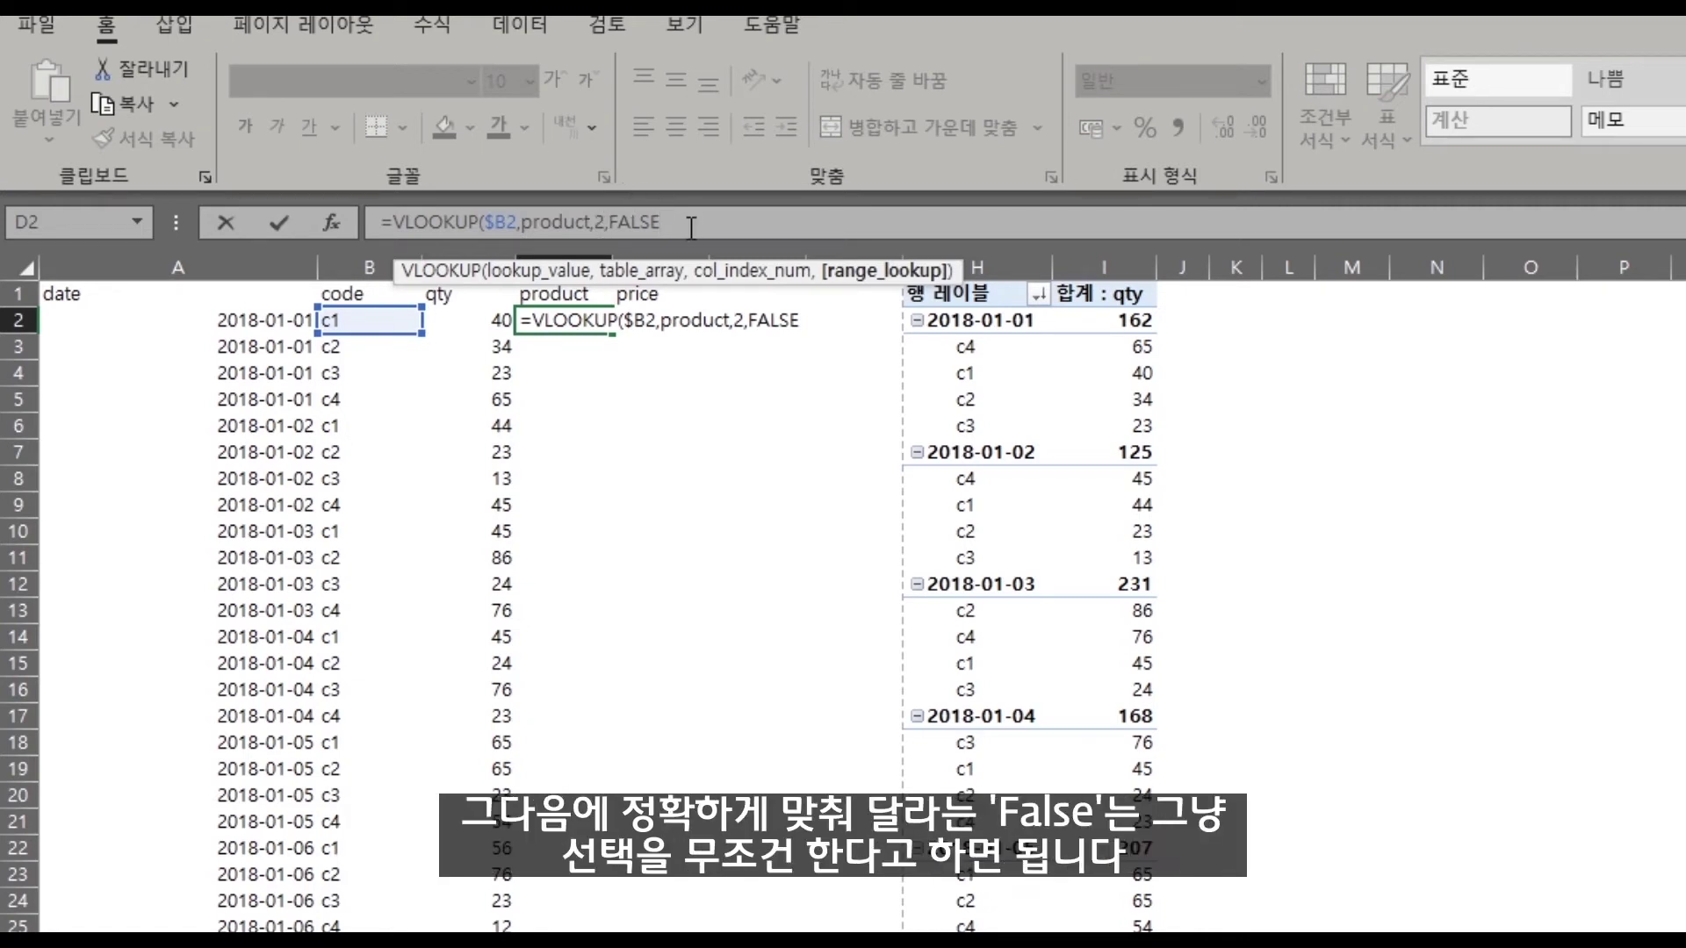
{"action": "type", "text": ")"}
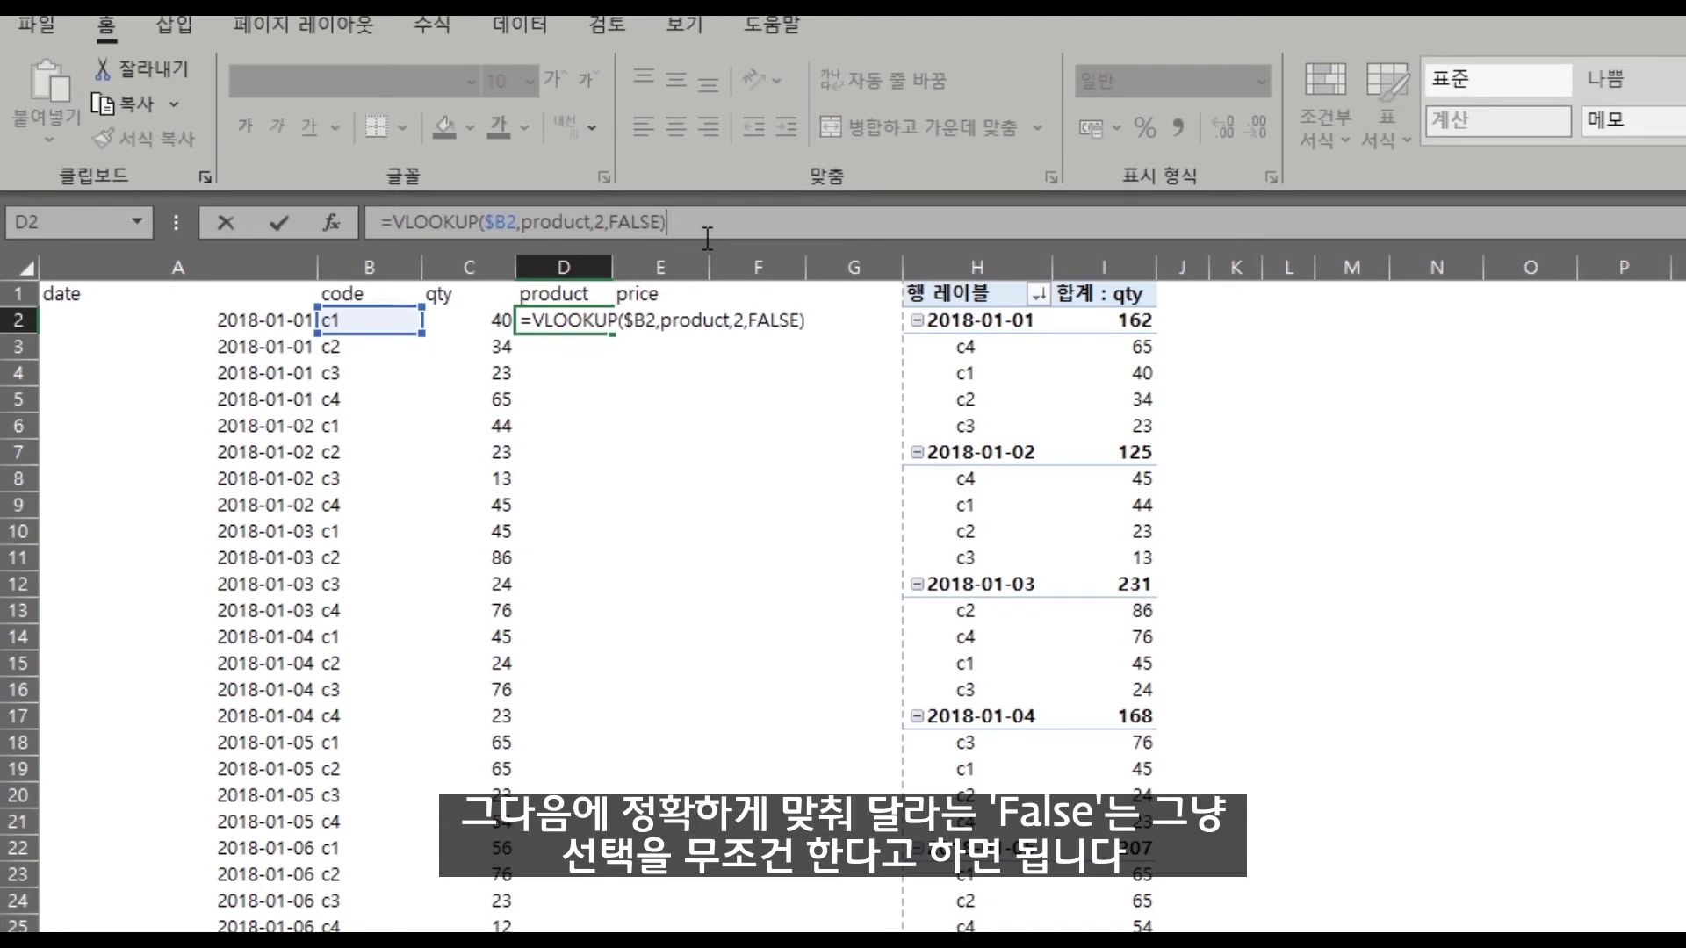
{"action": "key", "text": "Return"}
Copy the D2 formula to E2 and change its column index to 3 to look up the price
{"action": "key", "text": "Up"}
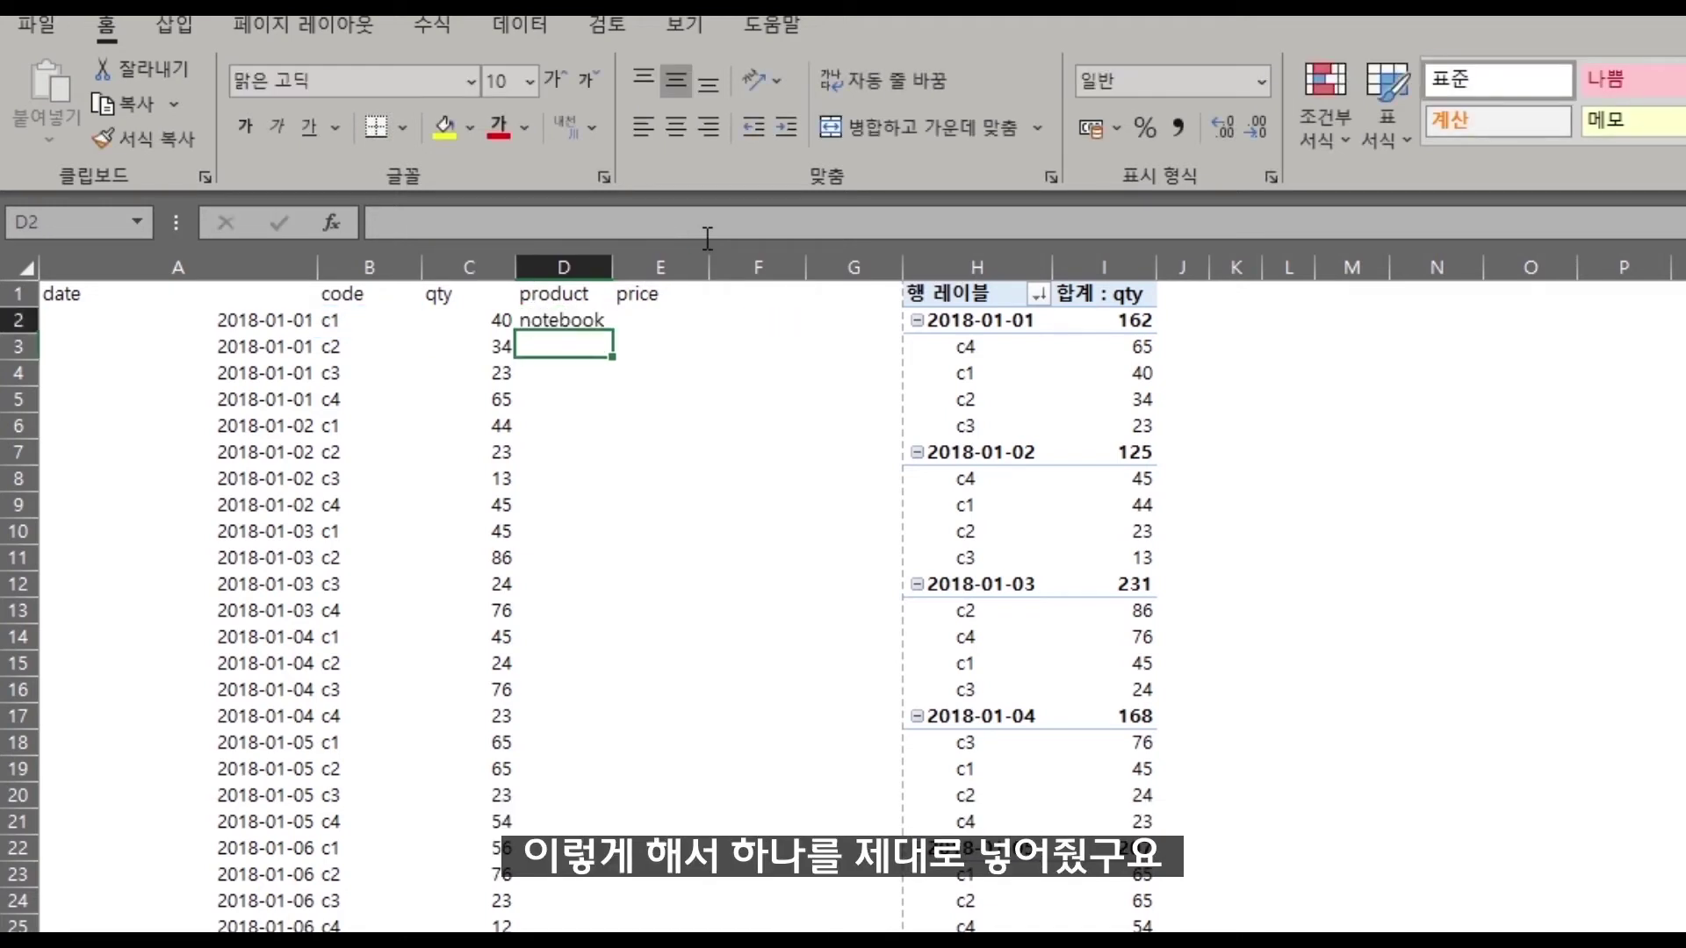
{"action": "key", "text": "ctrl+c"}
{"action": "key", "text": "Right"}
{"action": "key", "text": "ctrl+v"}
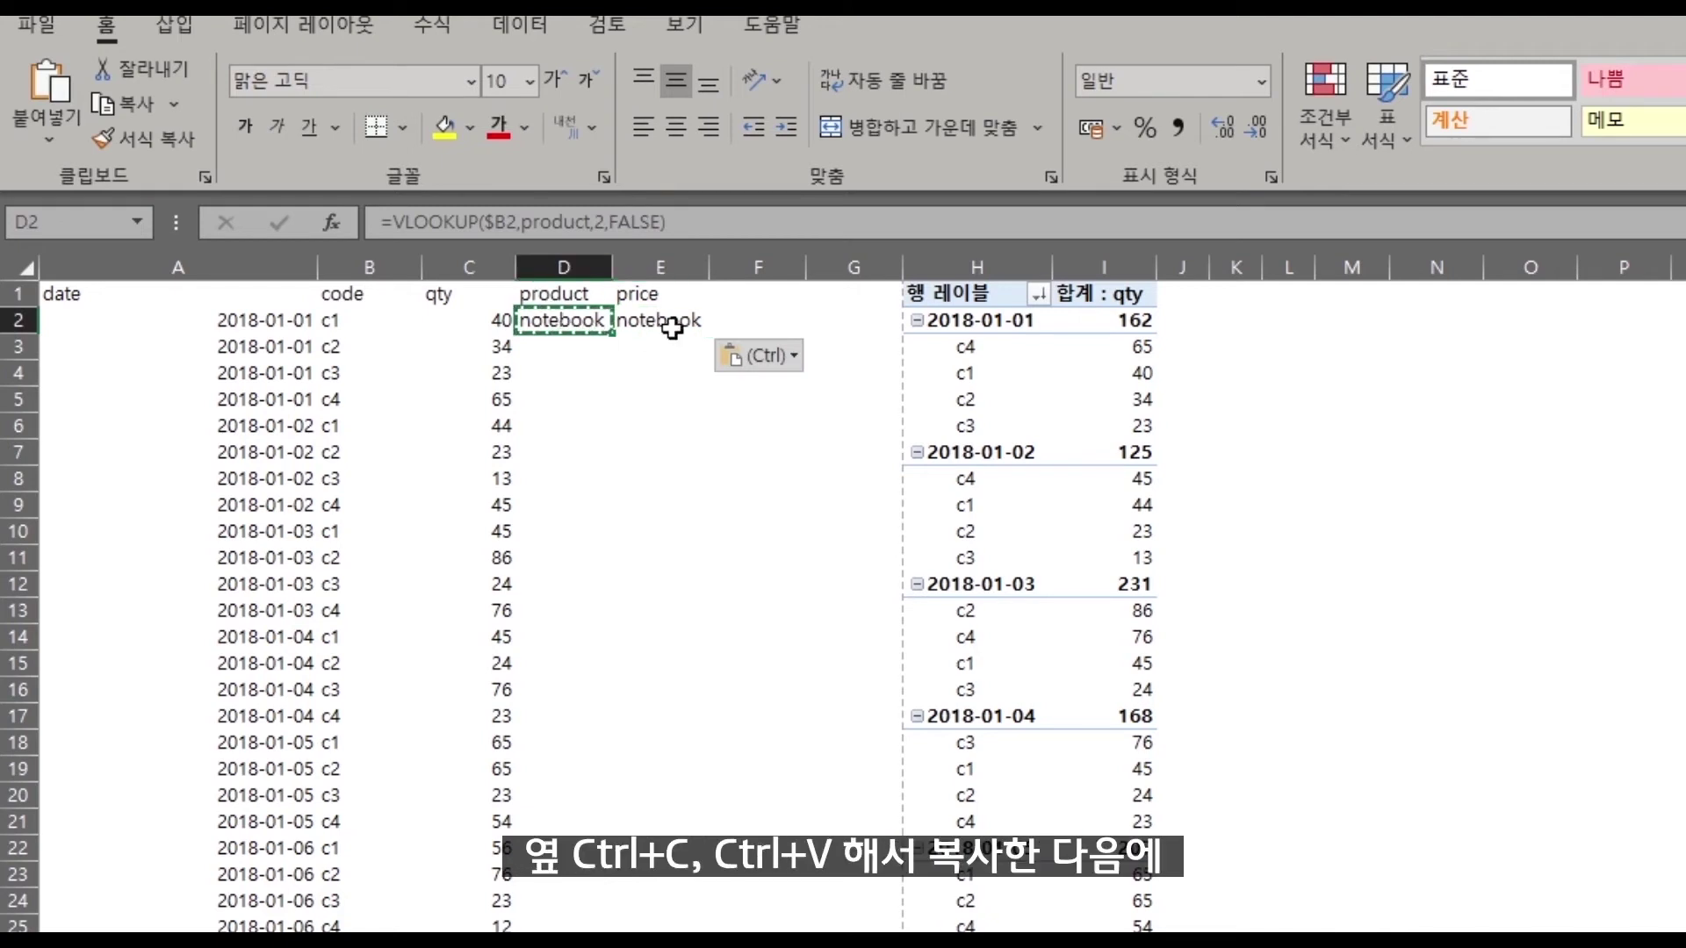
{"action": "left_click", "coordinate": [605, 221]}
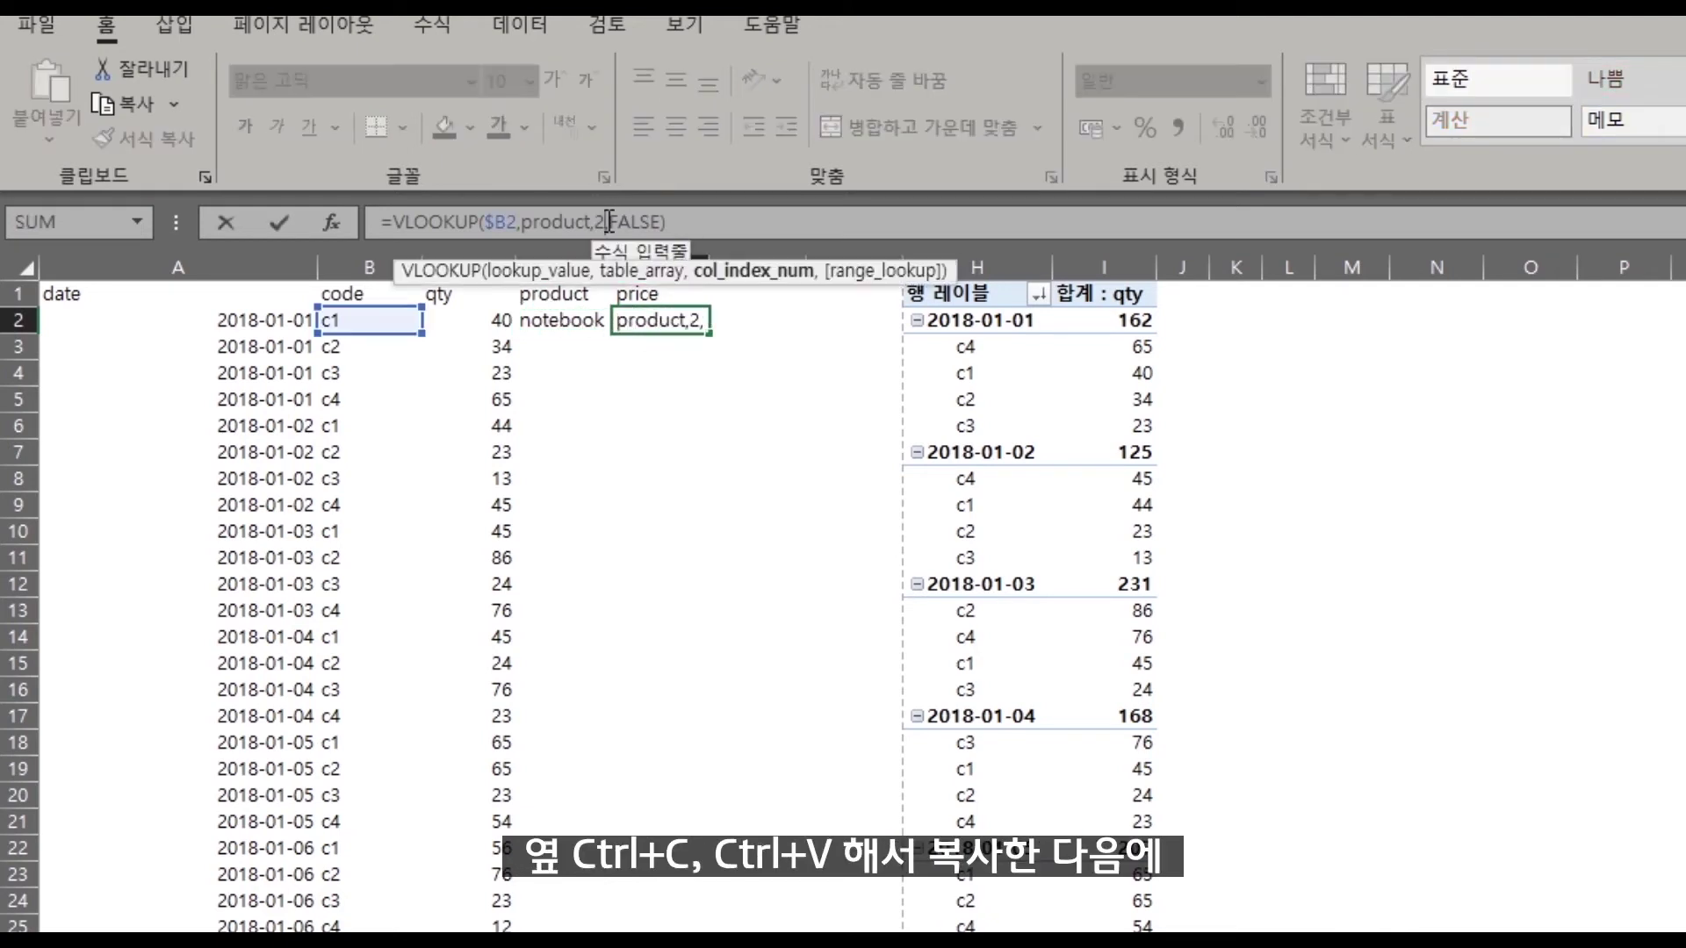
{"action": "key", "text": "BackSpace"}
{"action": "key", "text": "BackSpace"}
{"action": "type", "text": "3,"}
{"action": "key", "text": "Return"}
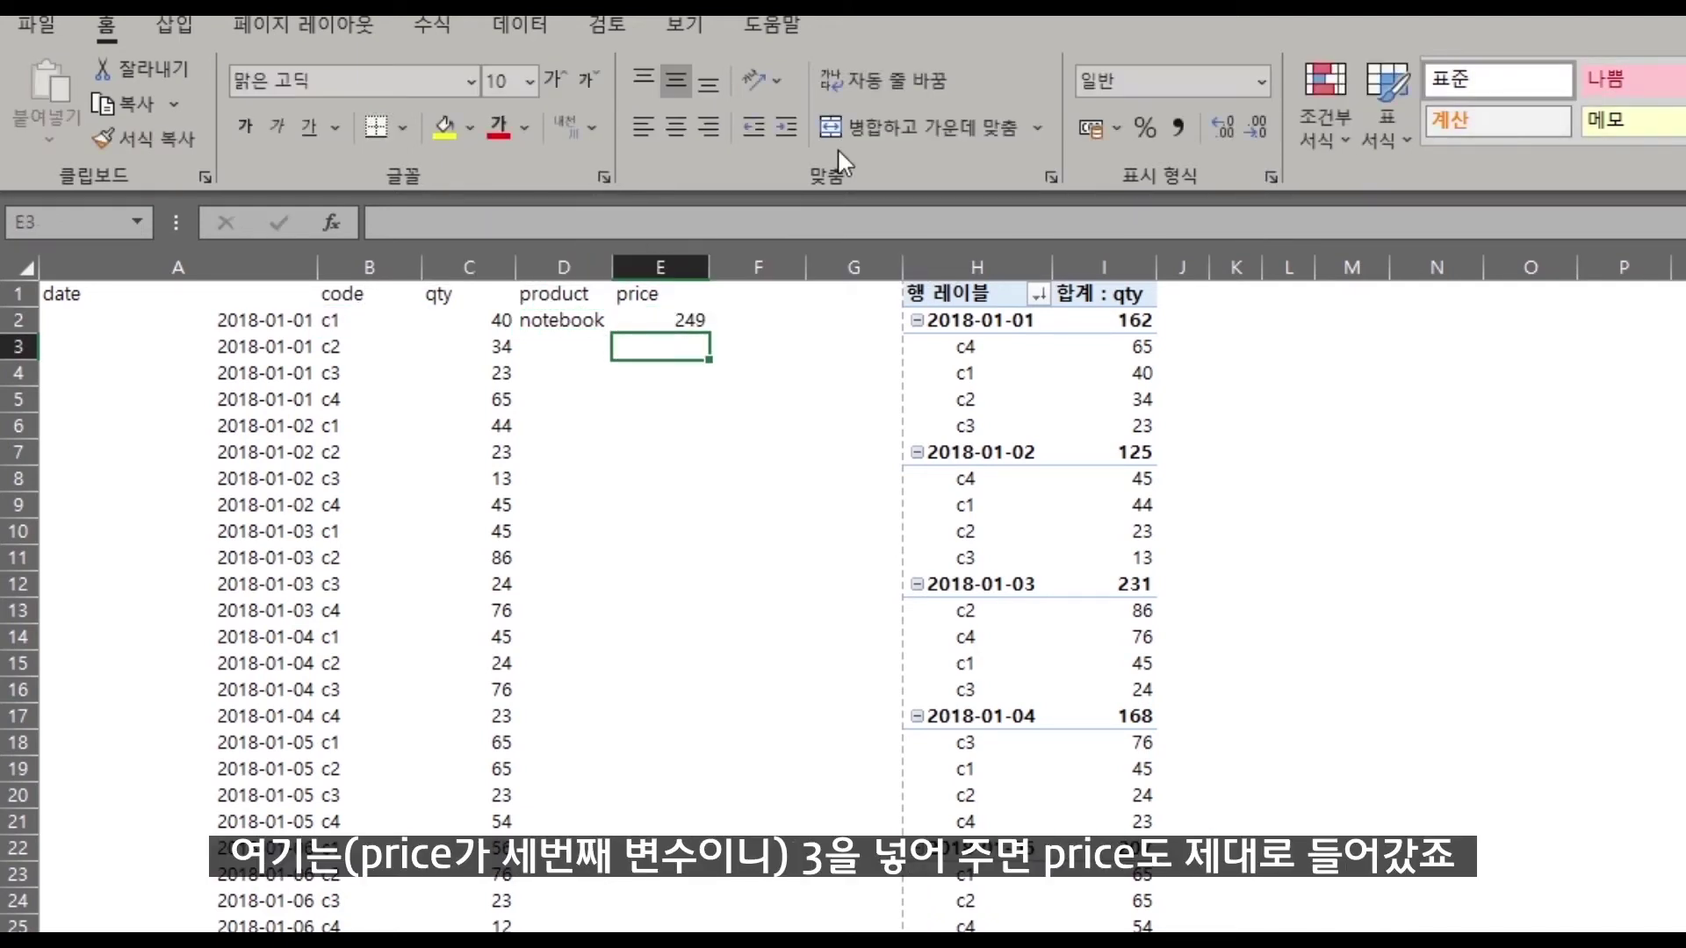
Fill the D2:E2 product and price formulas down to the last row of the sales data
{"action": "left_click", "coordinate": [569, 323]}
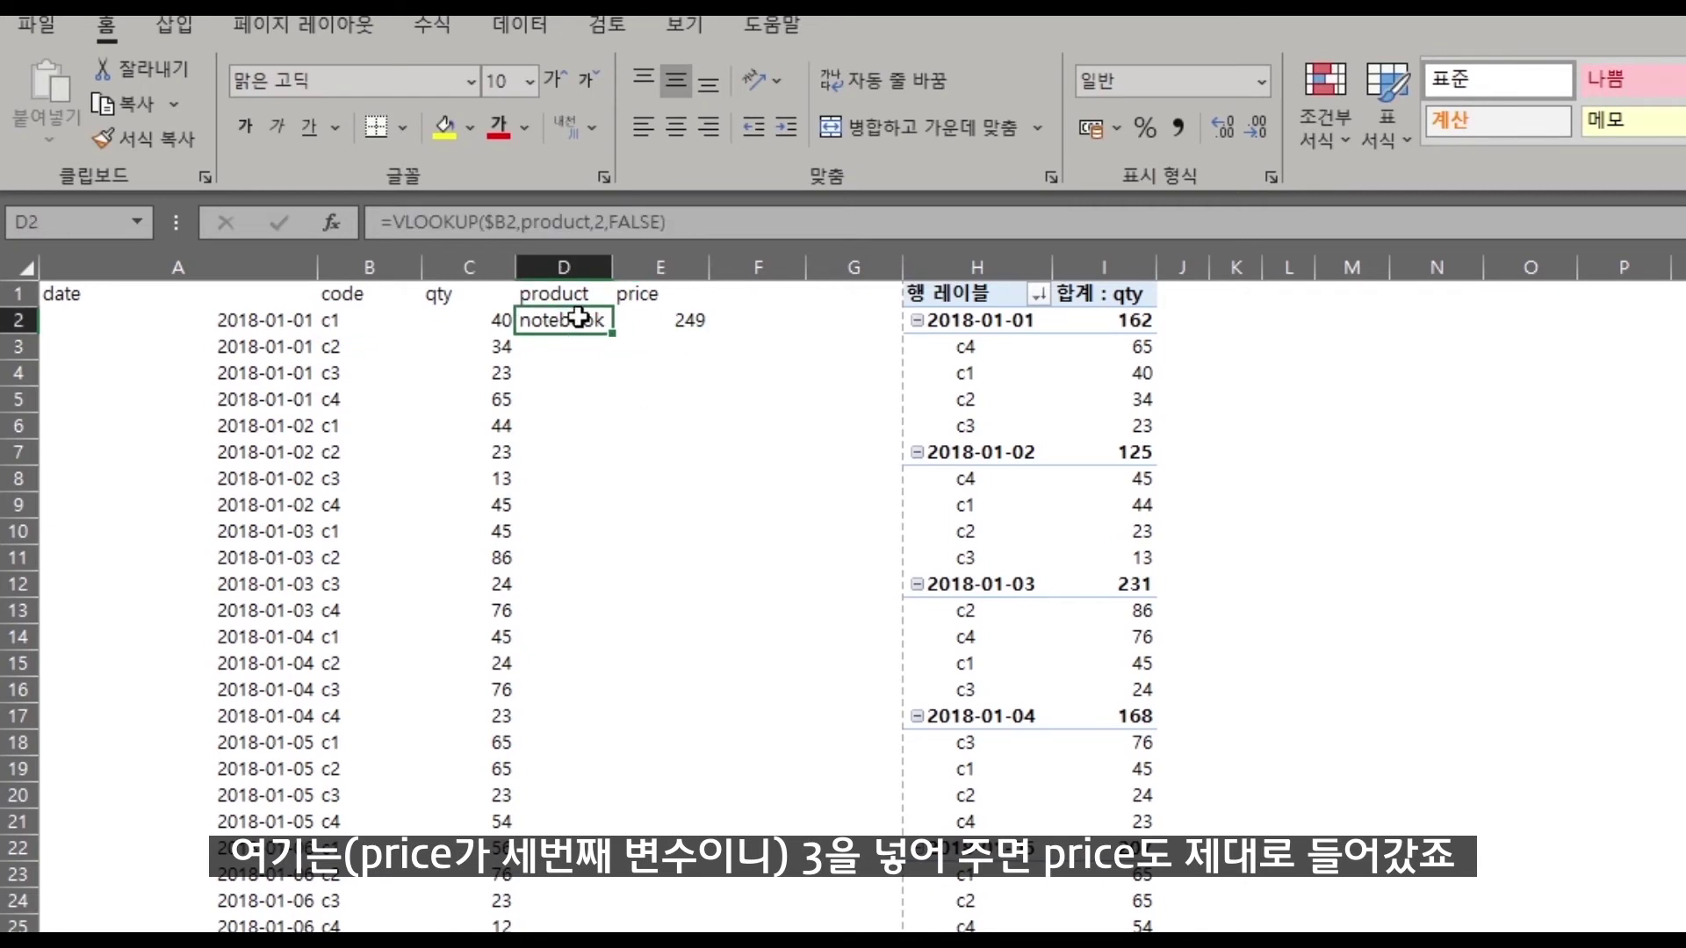
{"action": "left_click_drag", "start_coordinate": [570, 318], "coordinate": [681, 322]}
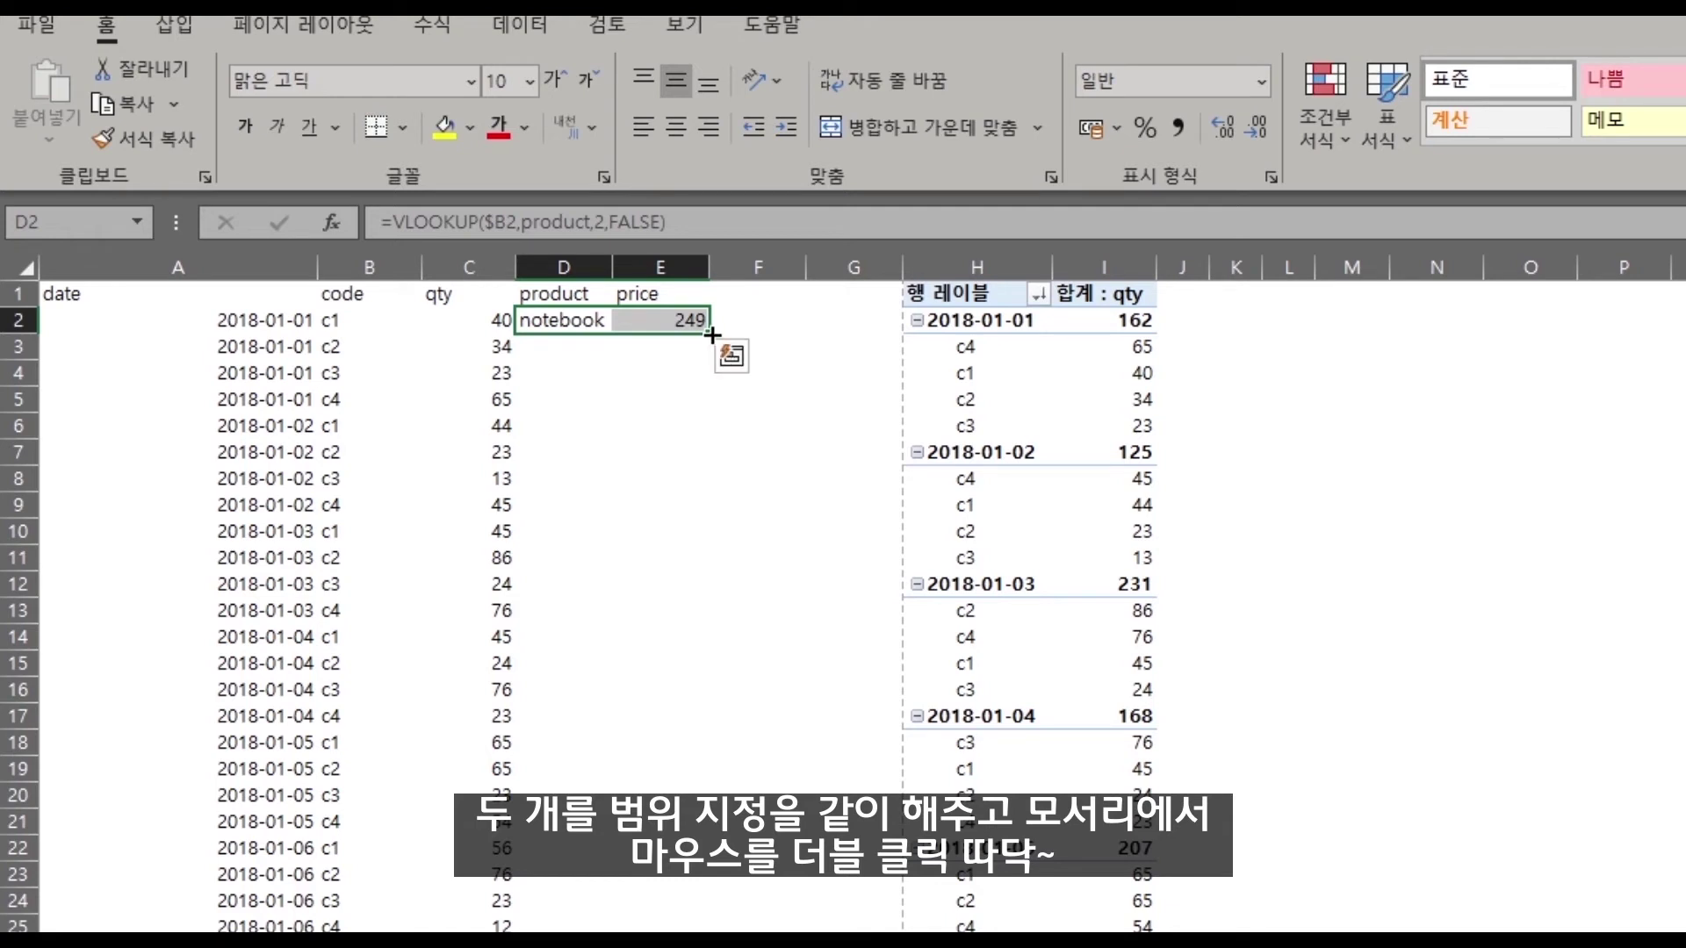
{"action": "double_click", "coordinate": [712, 335]}
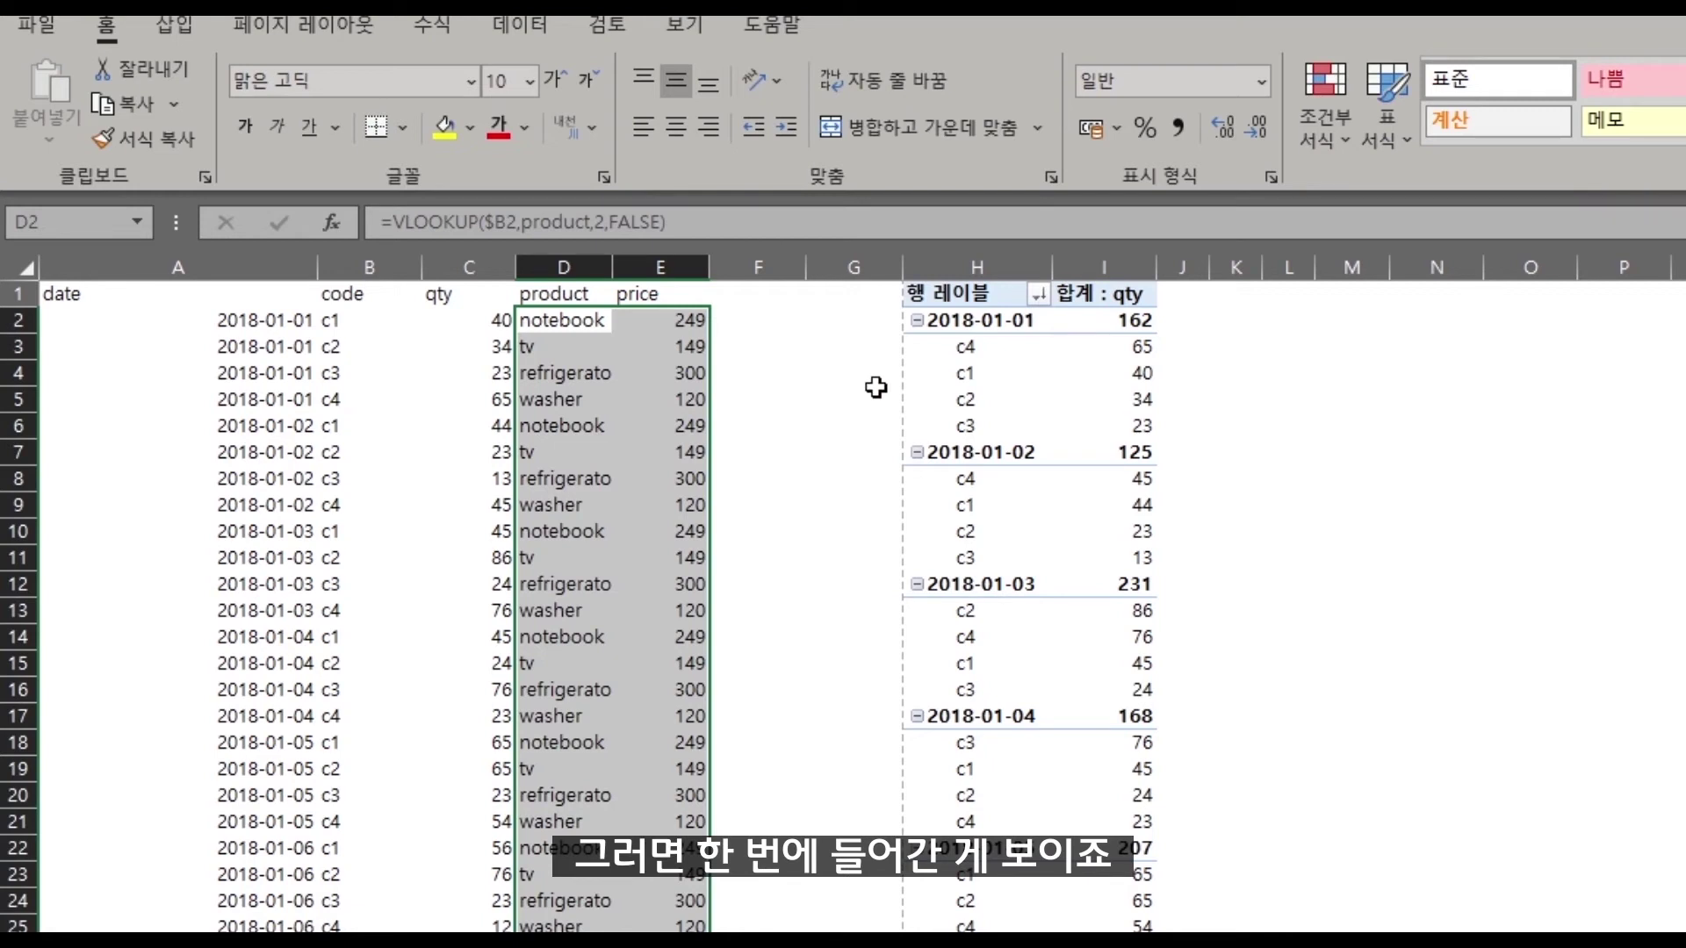
{"action": "left_click", "coordinate": [628, 450]}
Open the pivot table's data source settings and extend the source range from column C to column E
{"action": "left_click", "coordinate": [1043, 504]}
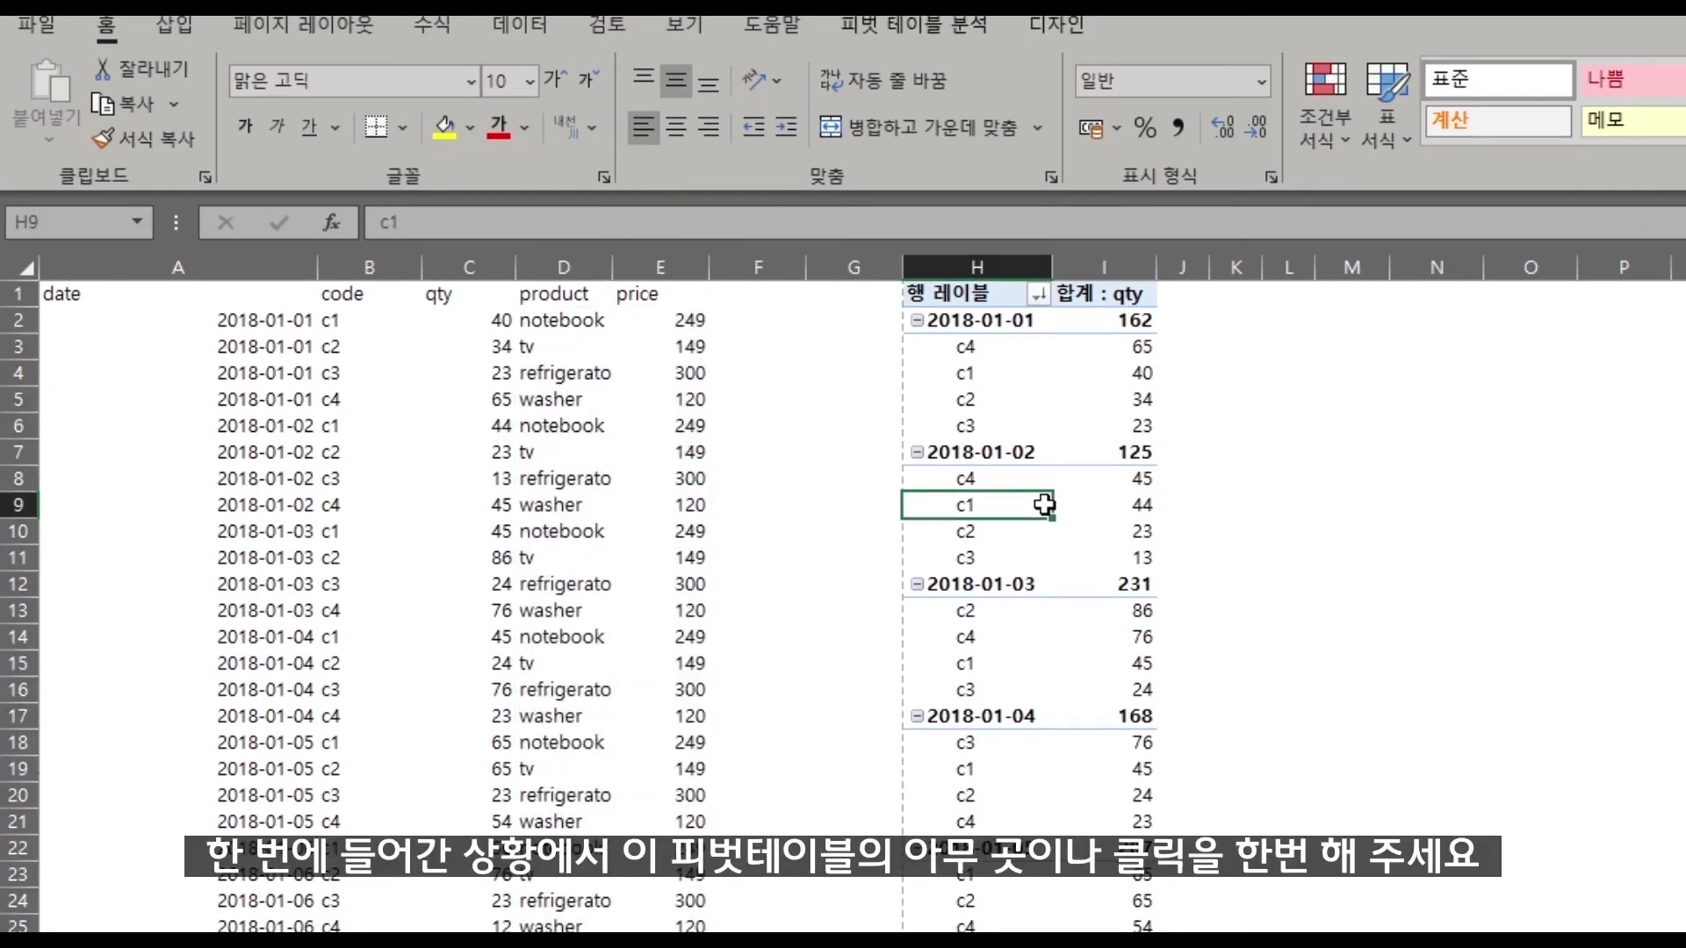
{"action": "left_click", "coordinate": [1080, 401]}
{"action": "left_click", "coordinate": [1014, 375]}
{"action": "left_click", "coordinate": [1080, 394]}
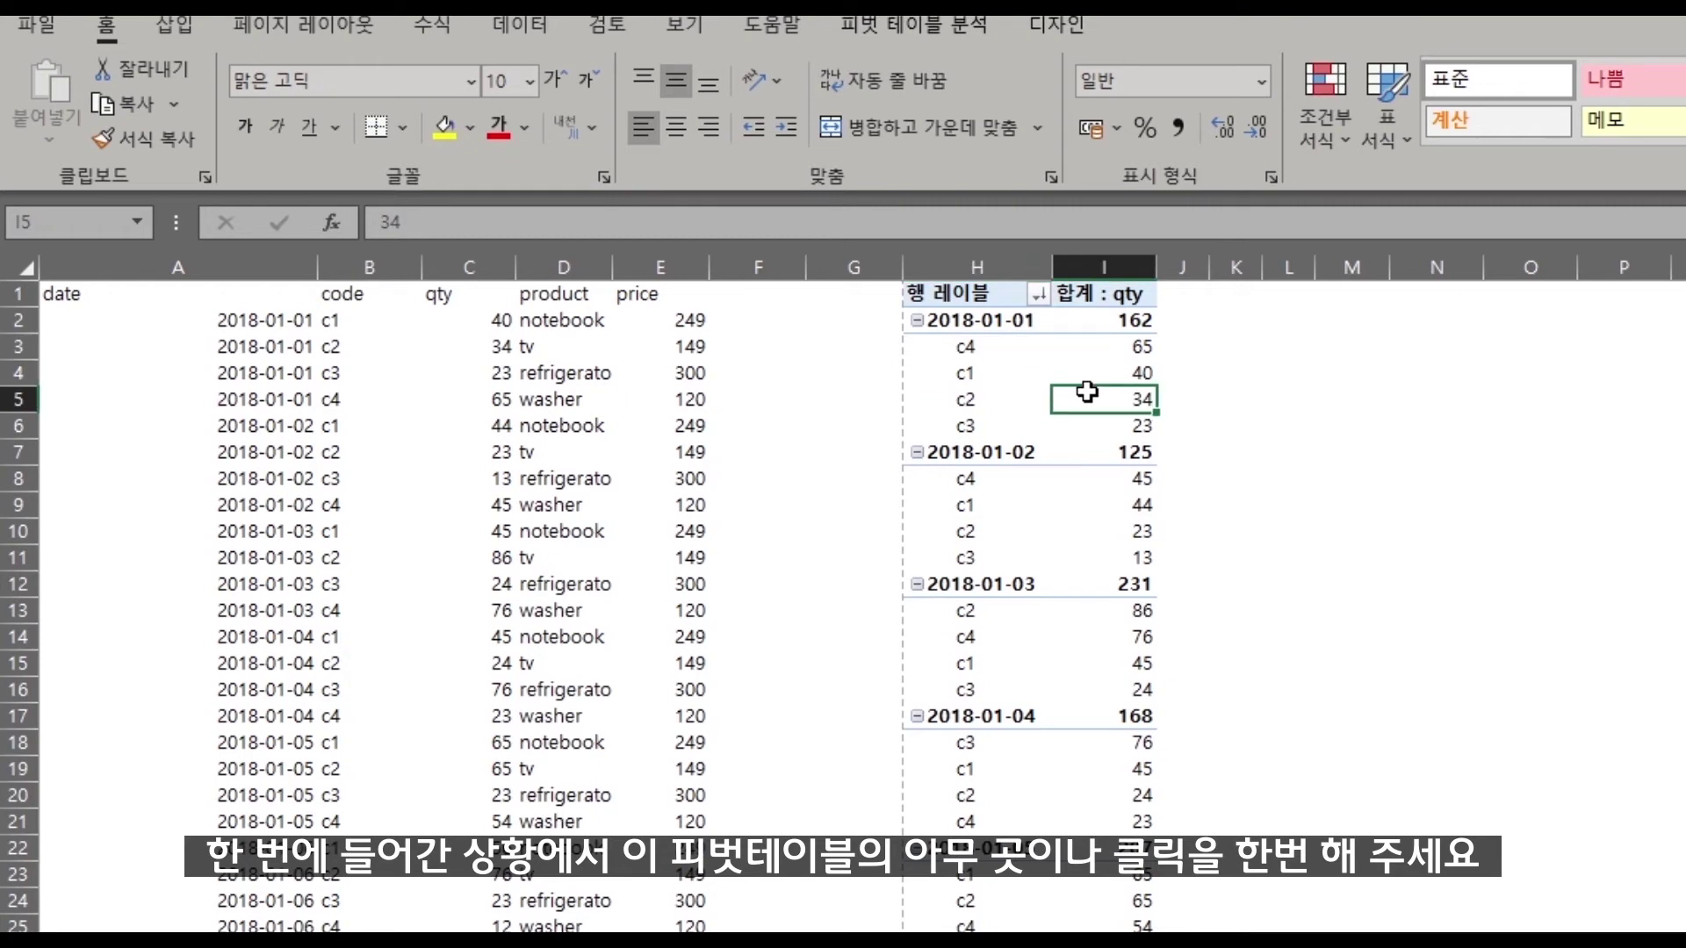
{"action": "left_click", "coordinate": [945, 24]}
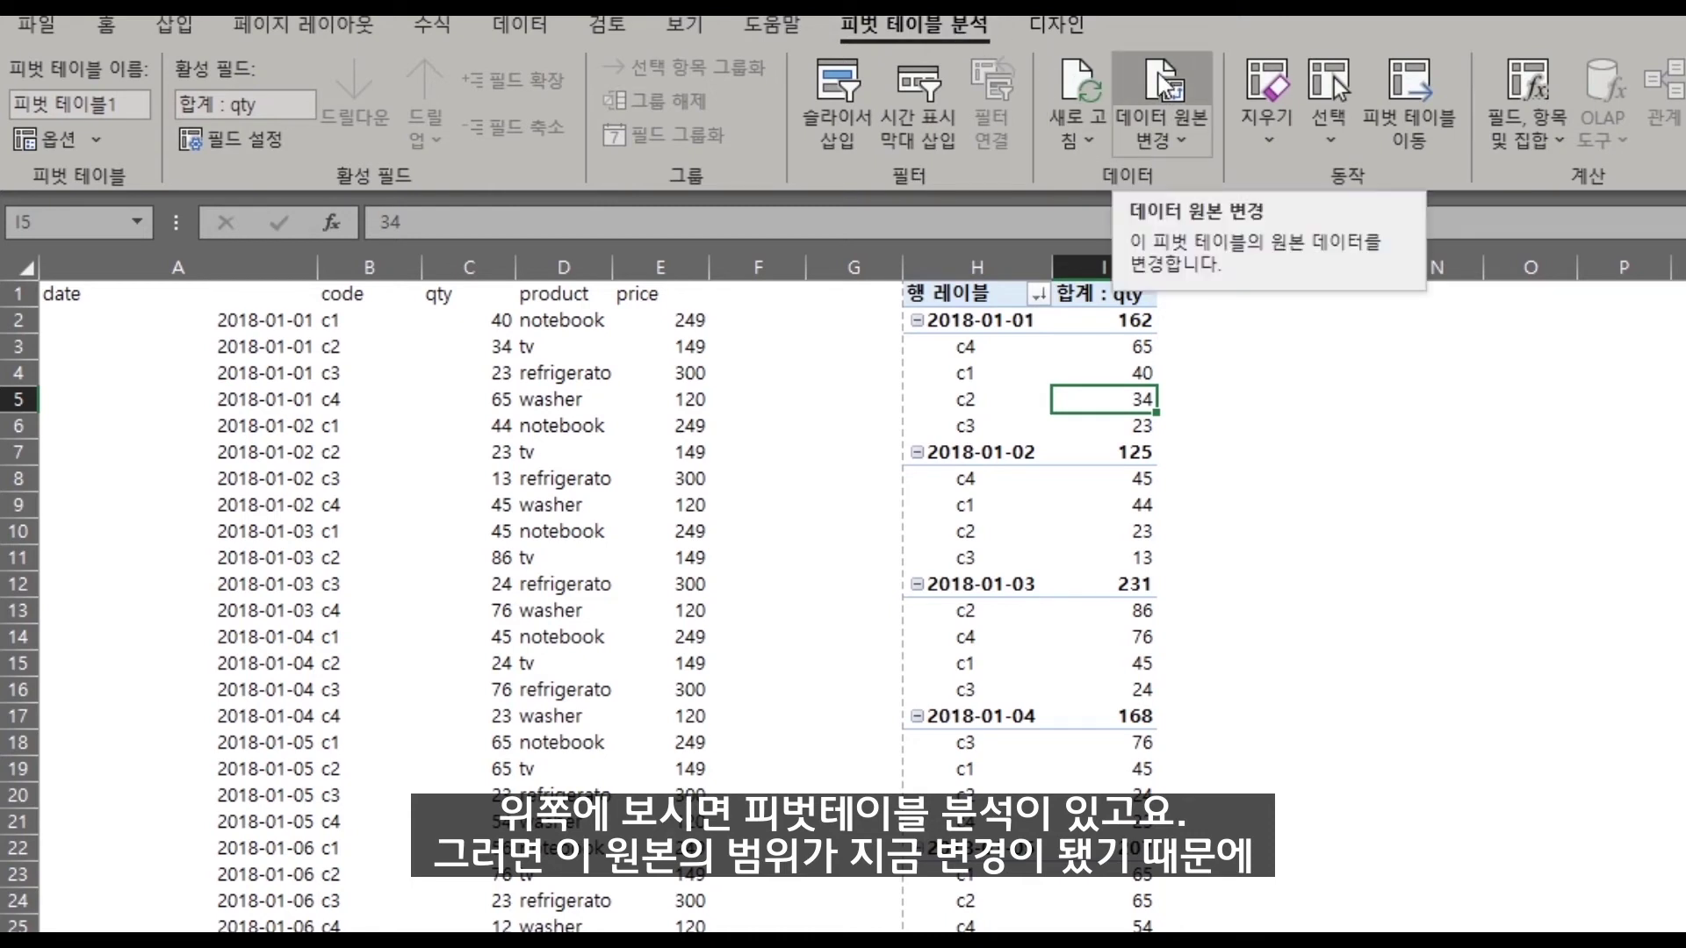
{"action": "left_click", "coordinate": [1163, 83]}
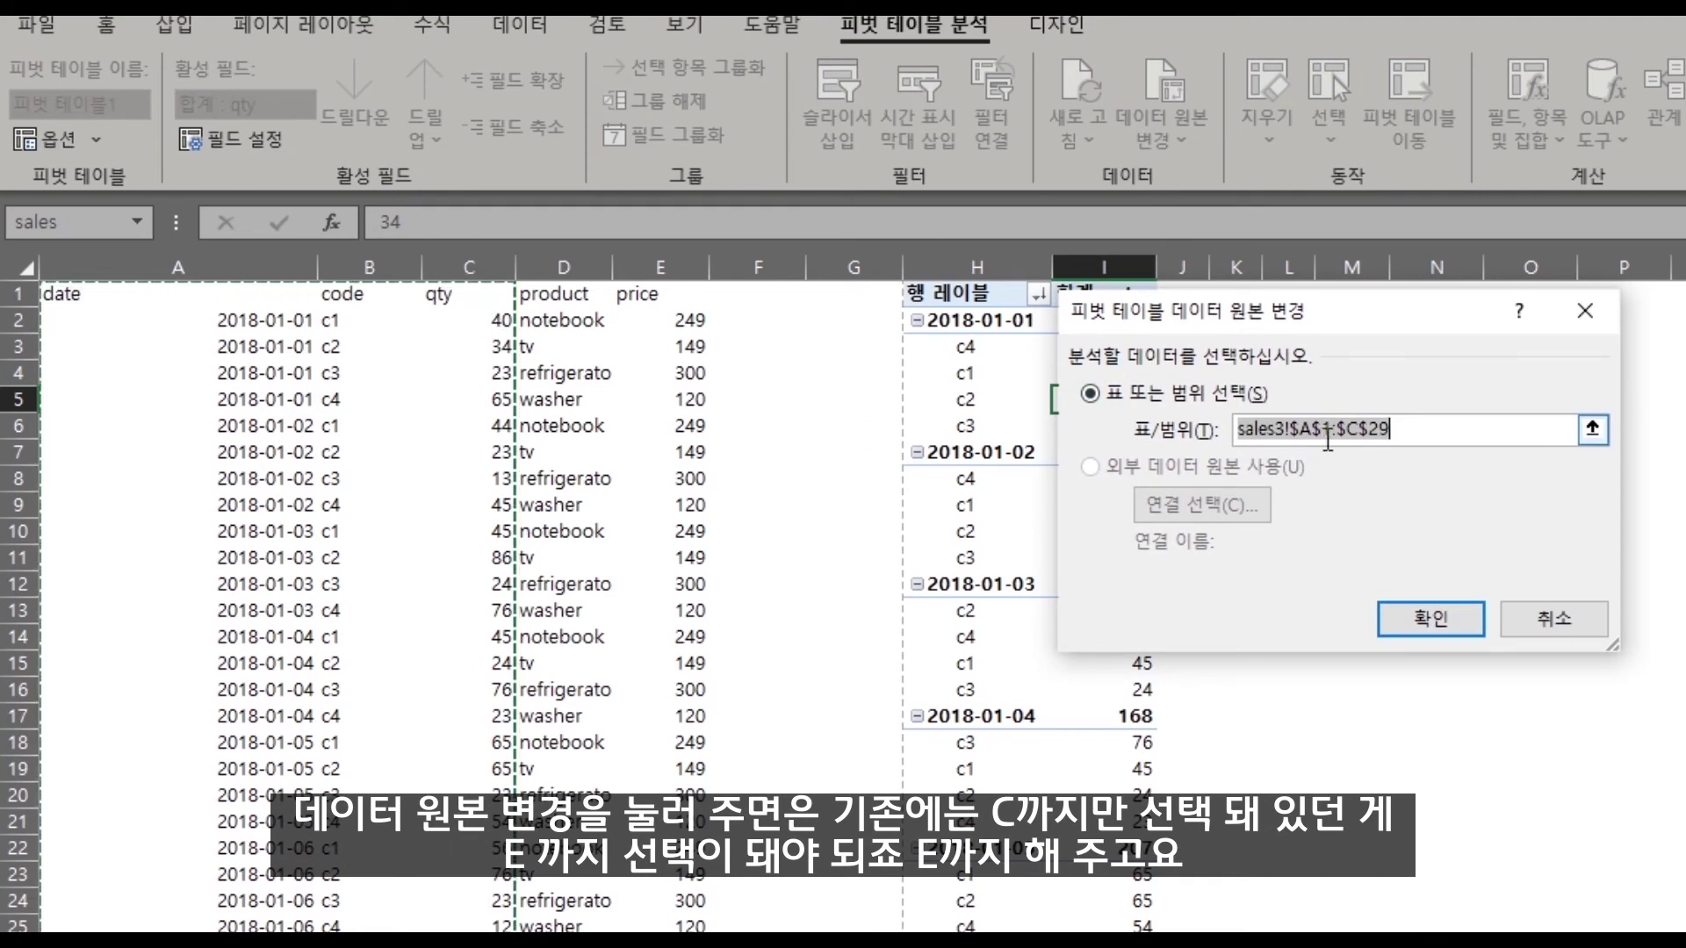
{"action": "left_click", "coordinate": [1351, 427]}
{"action": "left_click_drag", "start_coordinate": [1351, 427], "coordinate": [1361, 428]}
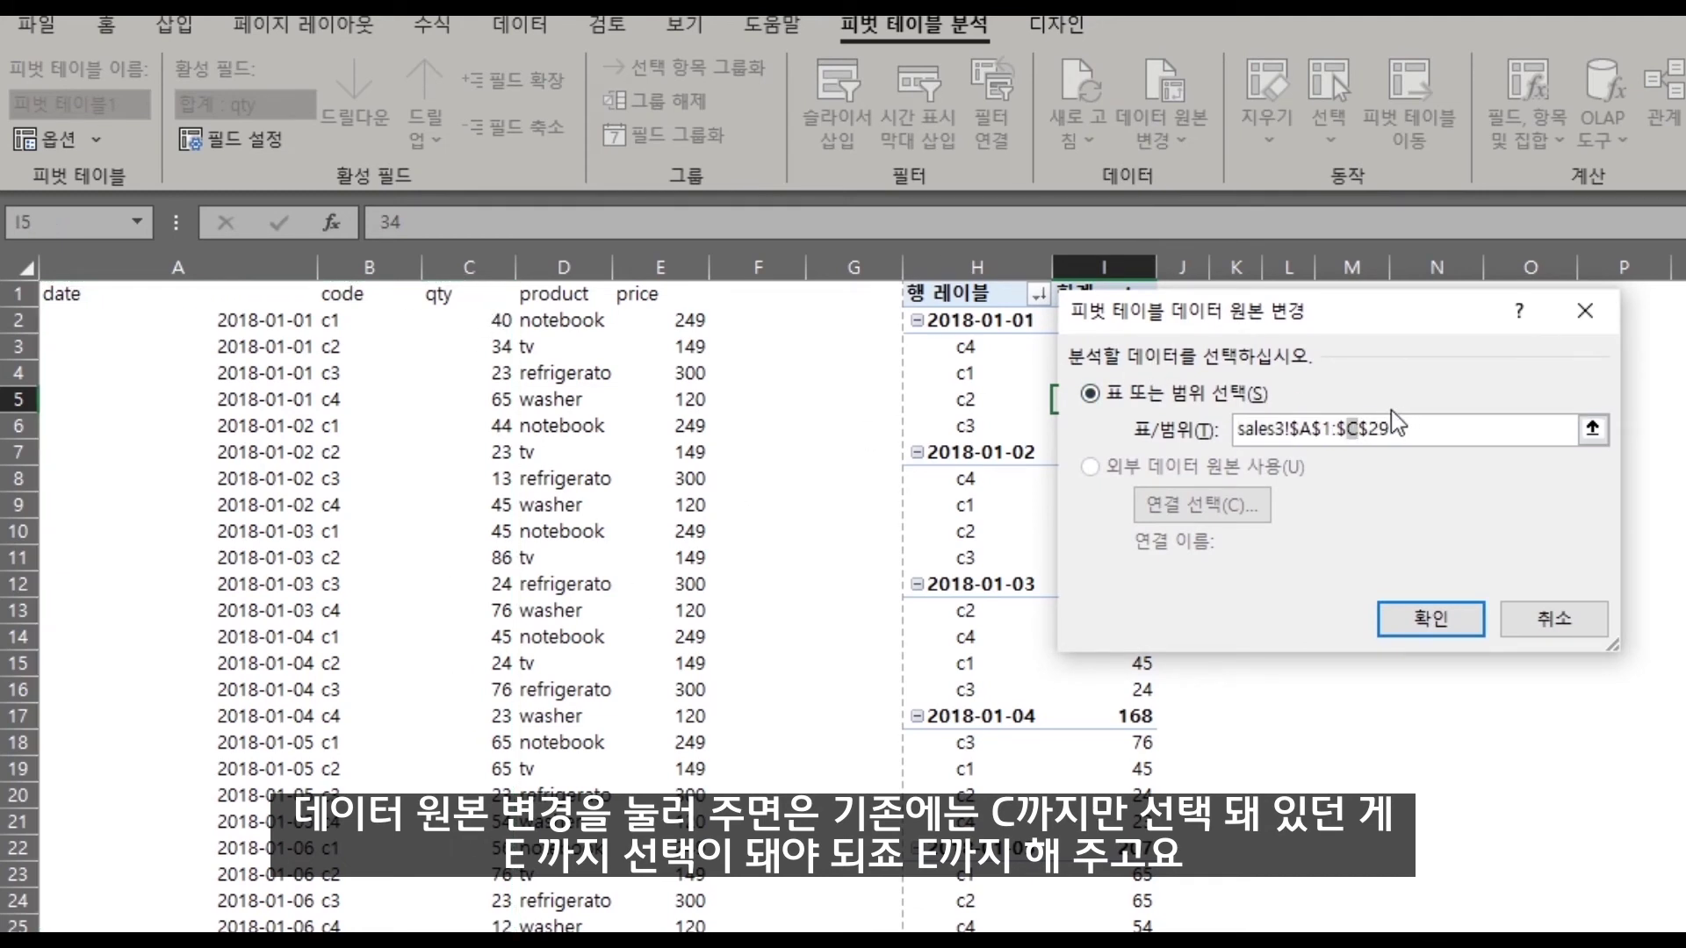
{"action": "type", "text": "E"}
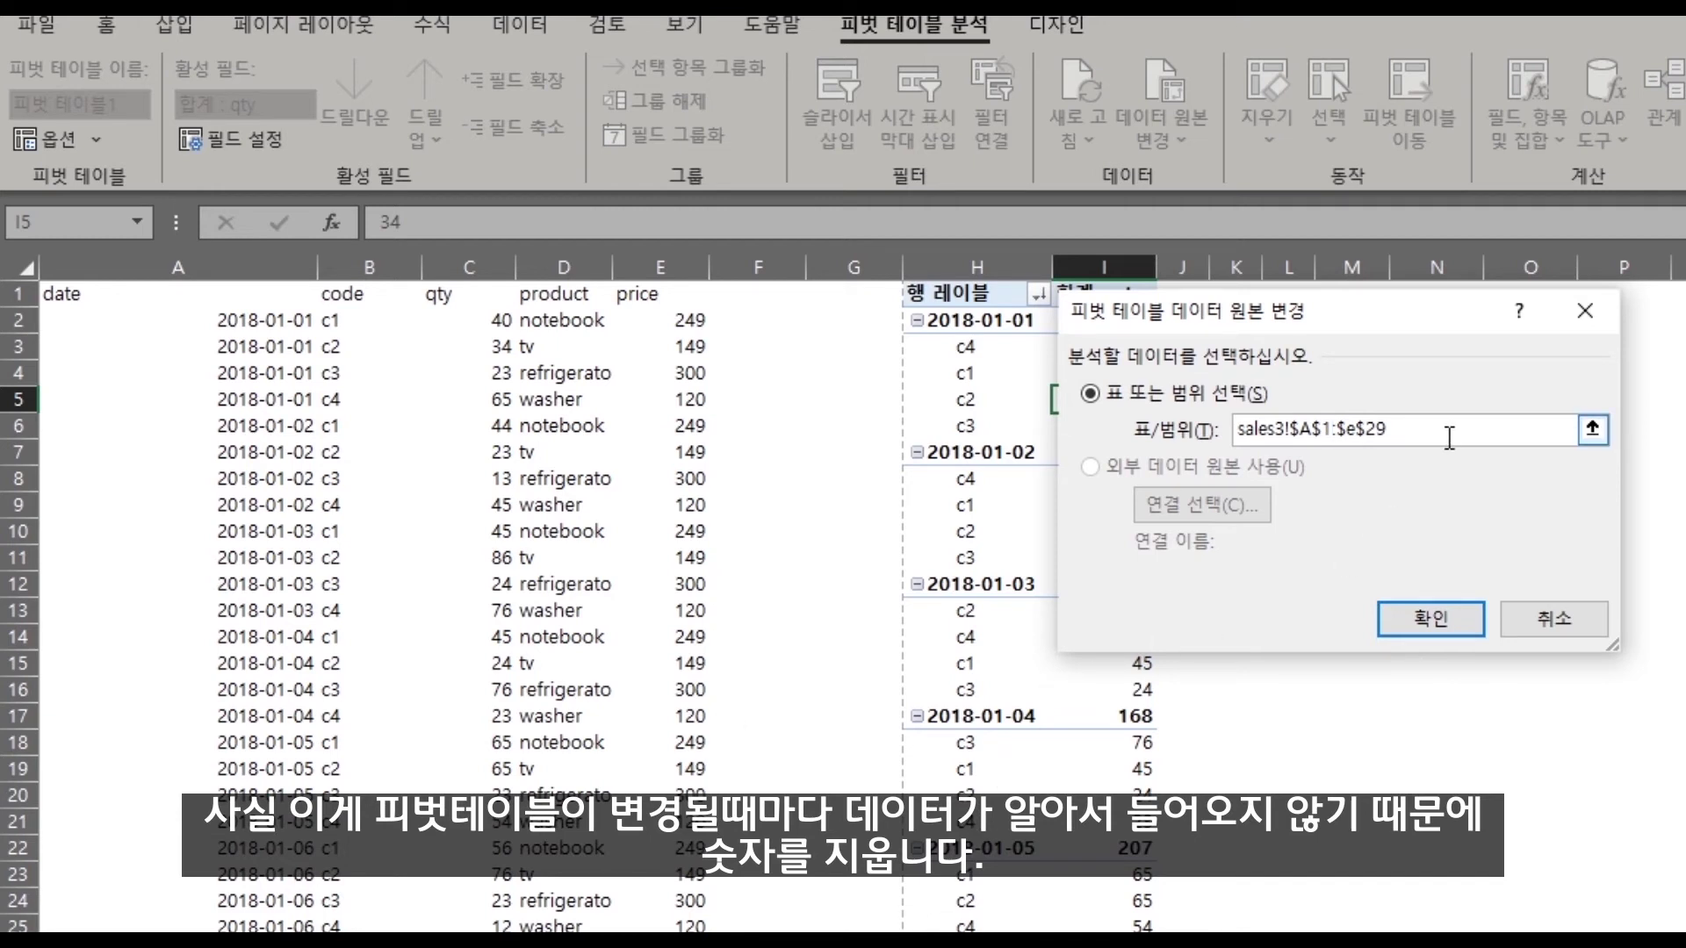
Remove the row numbers from the source range so it reads sales3!$A:$E, and apply the change
{"action": "key", "text": "BackSpace"}
{"action": "key", "text": "BackSpace"}
{"action": "left_click", "coordinate": [1460, 423]}
{"action": "key", "text": "BackSpace"}
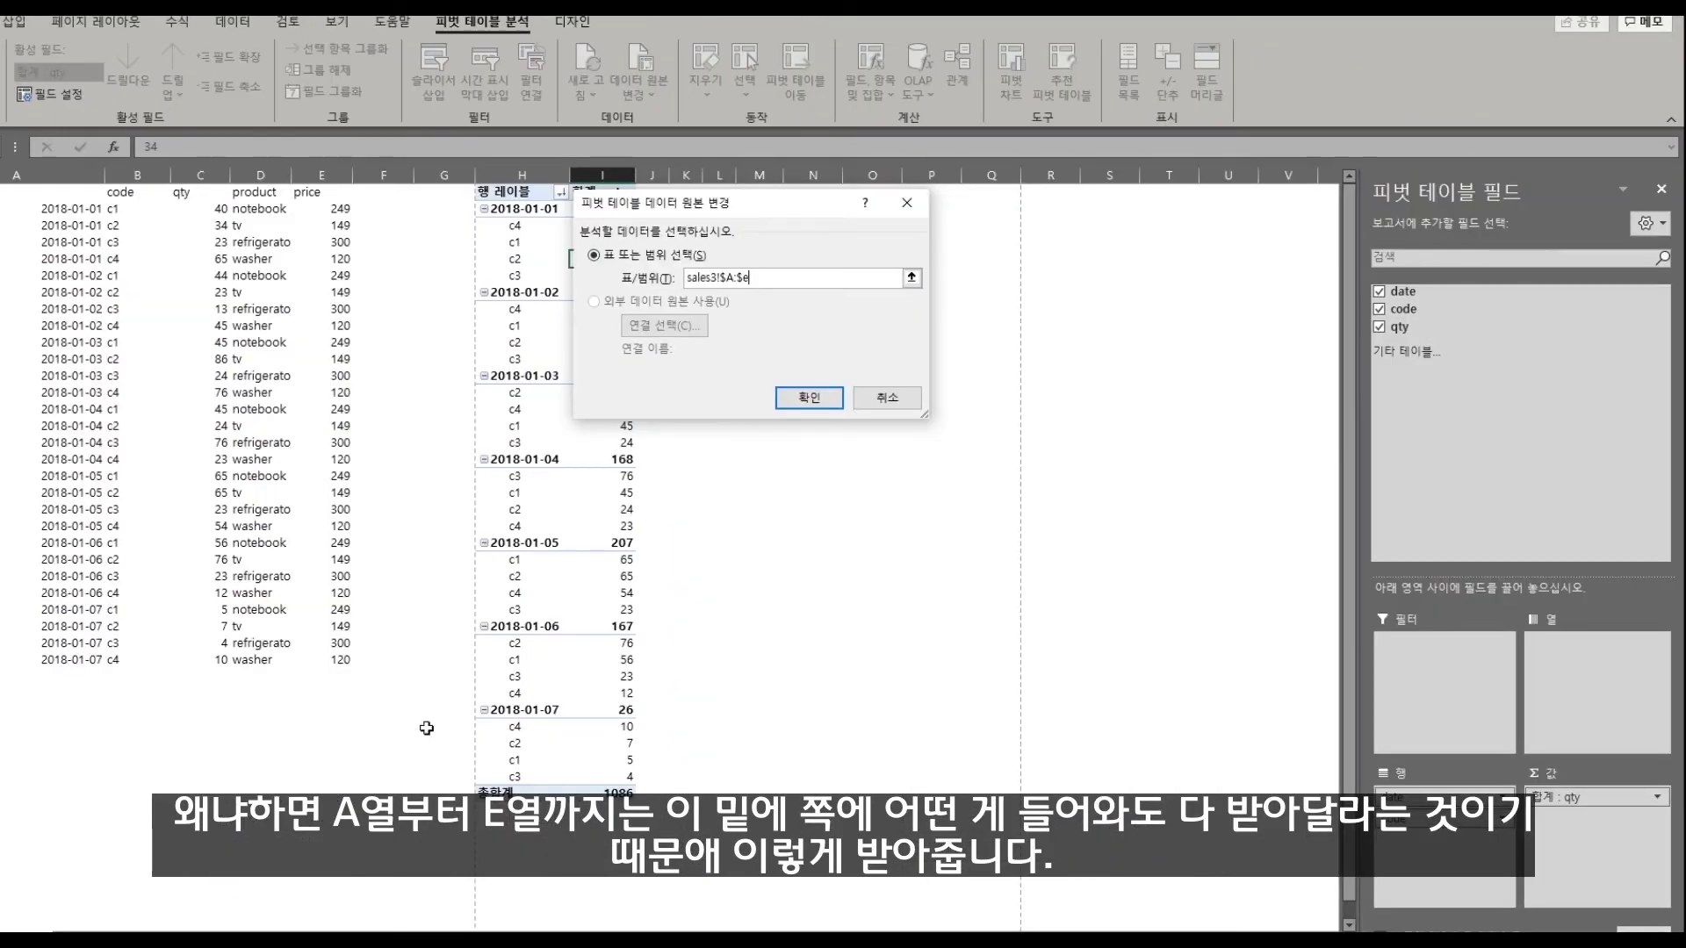
{"action": "left_click", "coordinate": [811, 398]}
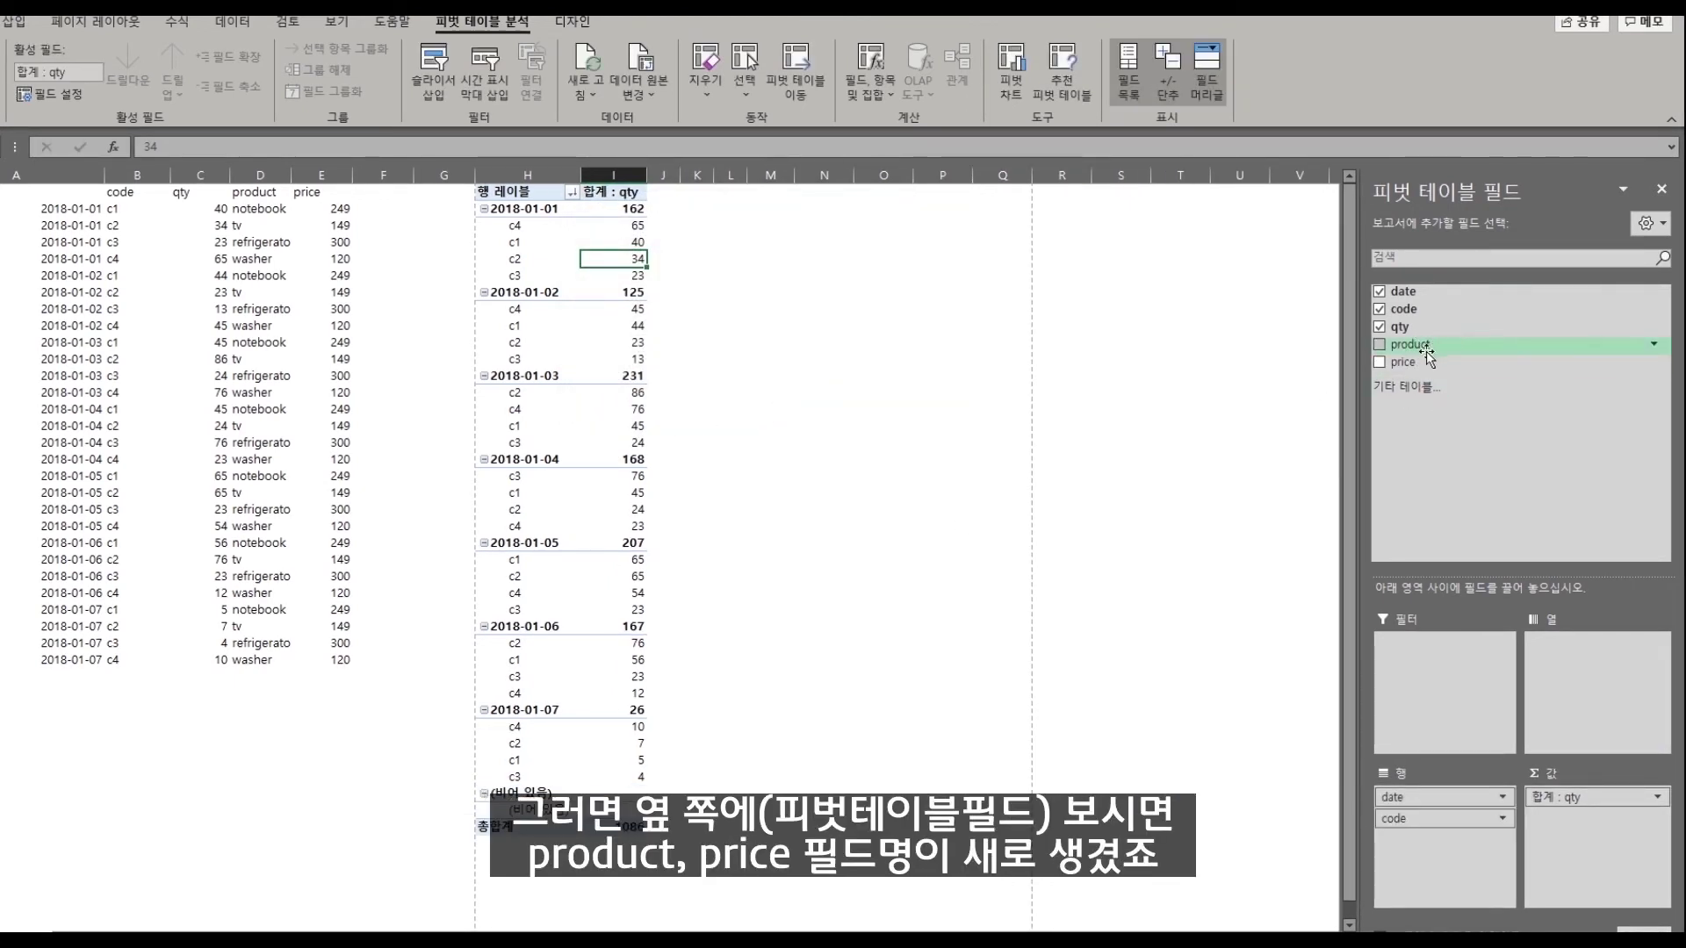
Replace the code field with product in the pivot table's rows, and review the price and qty columns in the sales data
{"action": "mouse_move", "coordinate": [1432, 818]}
{"action": "left_mouse_down"}
{"action": "mouse_move", "coordinate": [1493, 610]}
{"action": "mouse_move", "coordinate": [1472, 349]}
{"action": "mouse_move", "coordinate": [1445, 427]}
{"action": "mouse_move", "coordinate": [1440, 843]}
{"action": "left_mouse_up"}
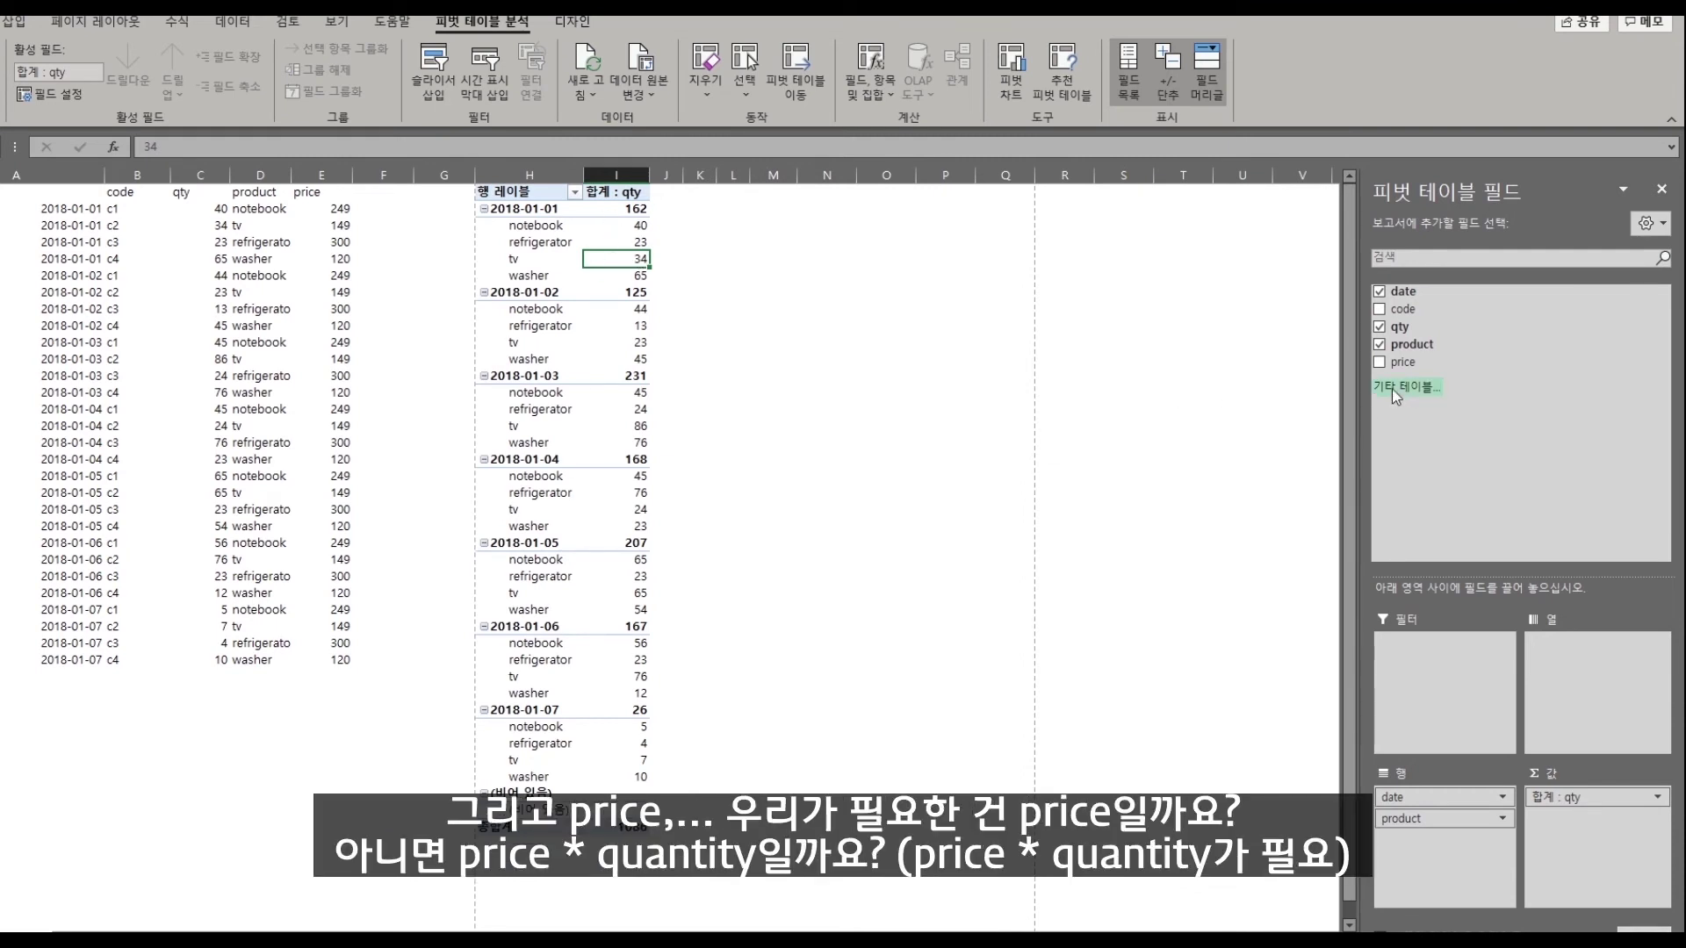
{"action": "left_click", "coordinate": [329, 209]}
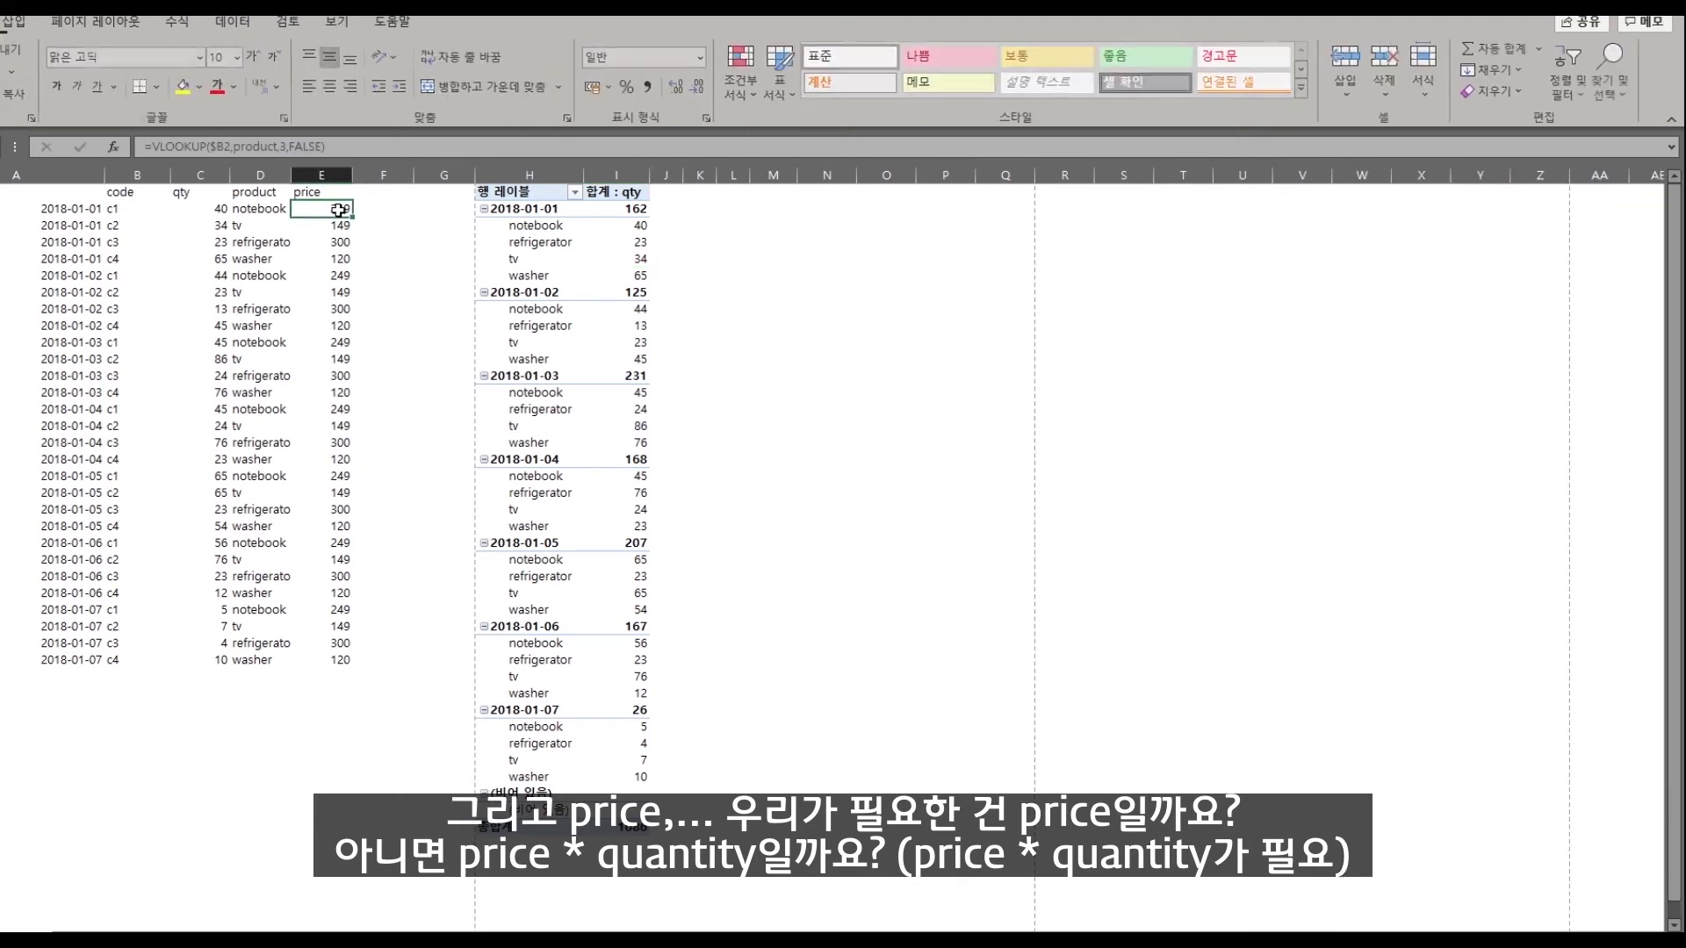
{"action": "left_click", "coordinate": [203, 214]}
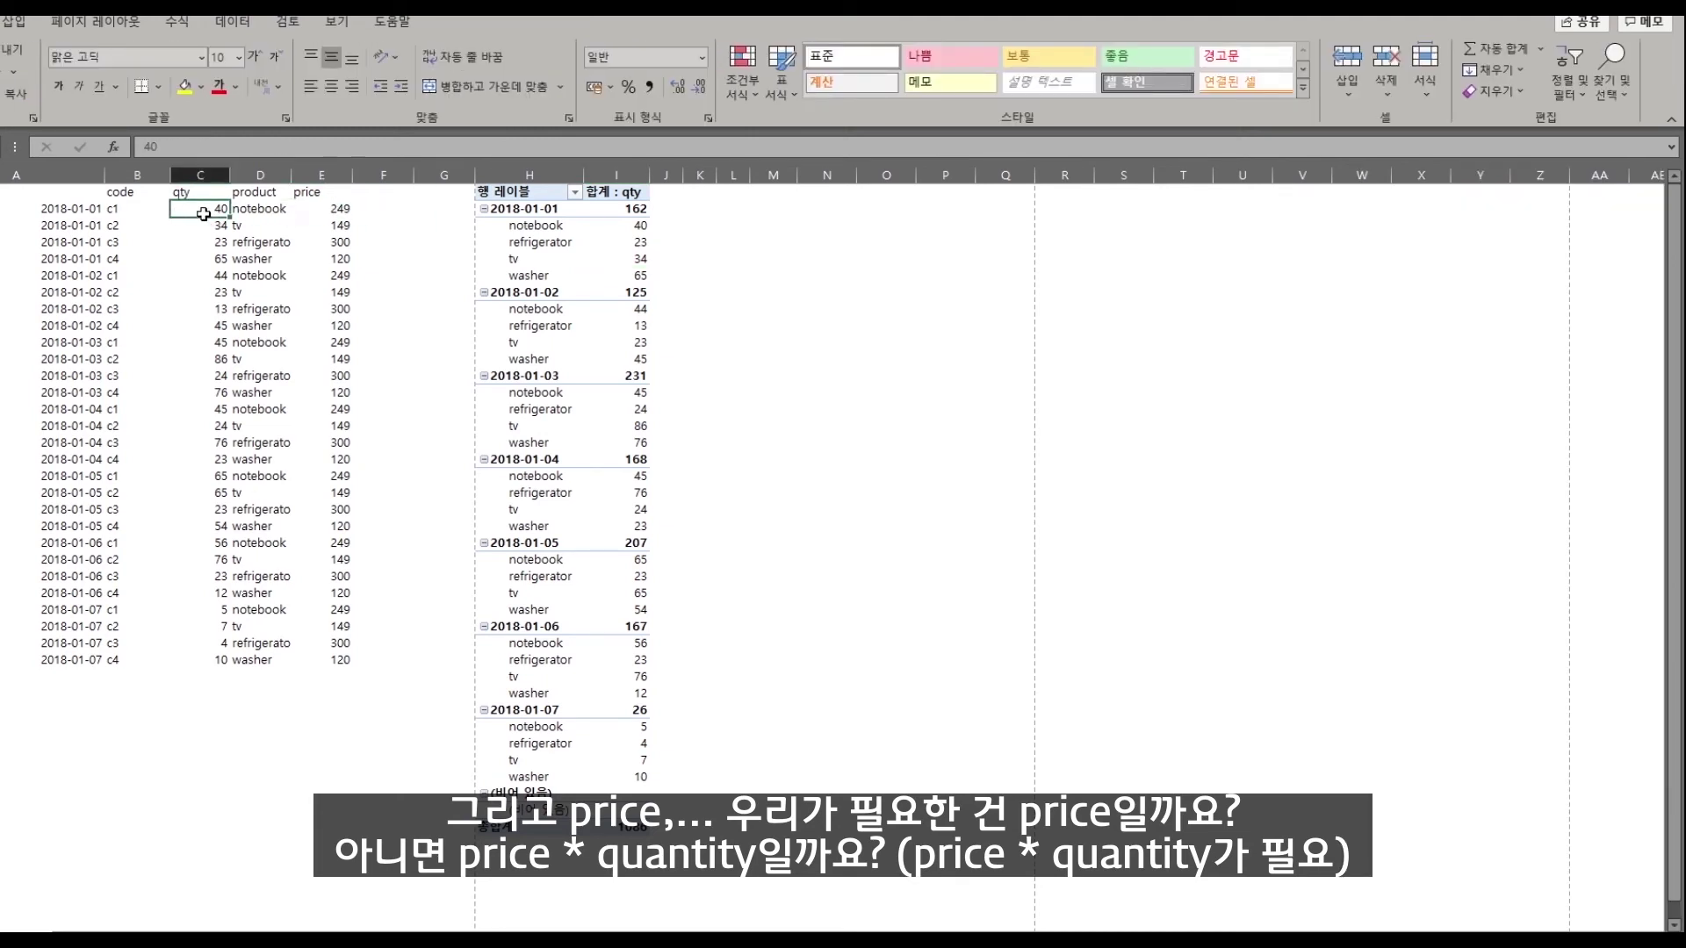
{"action": "left_click", "coordinate": [321, 197]}
{"action": "left_click", "coordinate": [318, 225]}
{"action": "left_click", "coordinate": [178, 225]}
Add a calculated field named 매출 to the pivot table, multiplying qty by price
{"action": "left_click", "coordinate": [618, 293]}
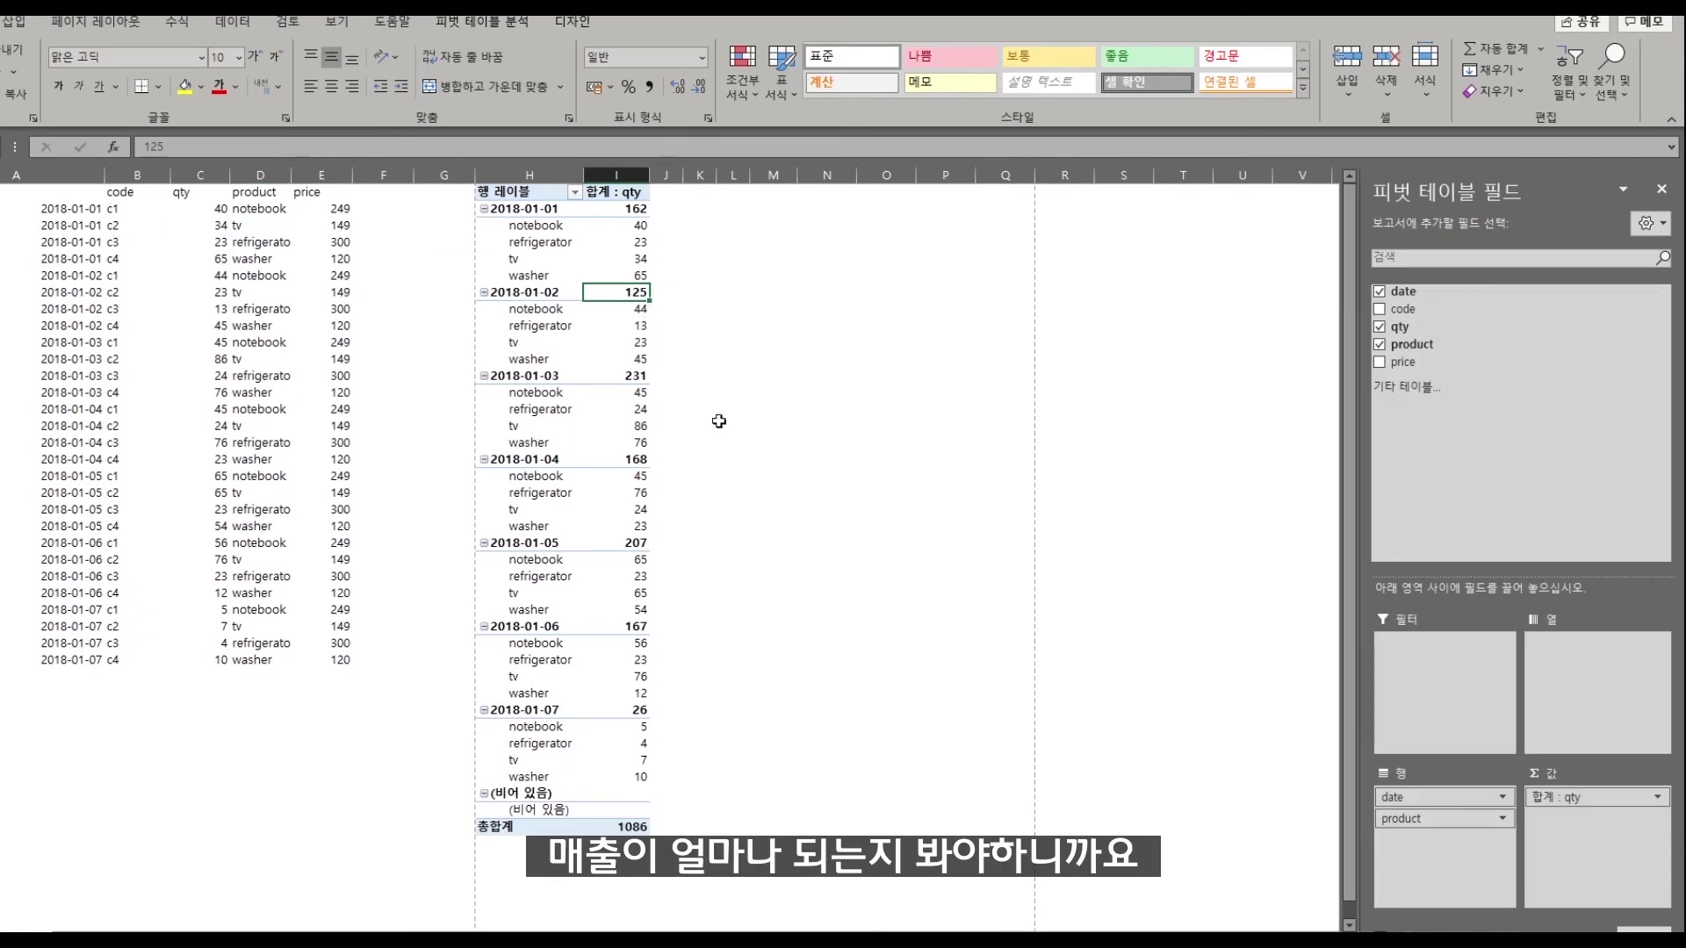
{"action": "left_click", "coordinate": [491, 28]}
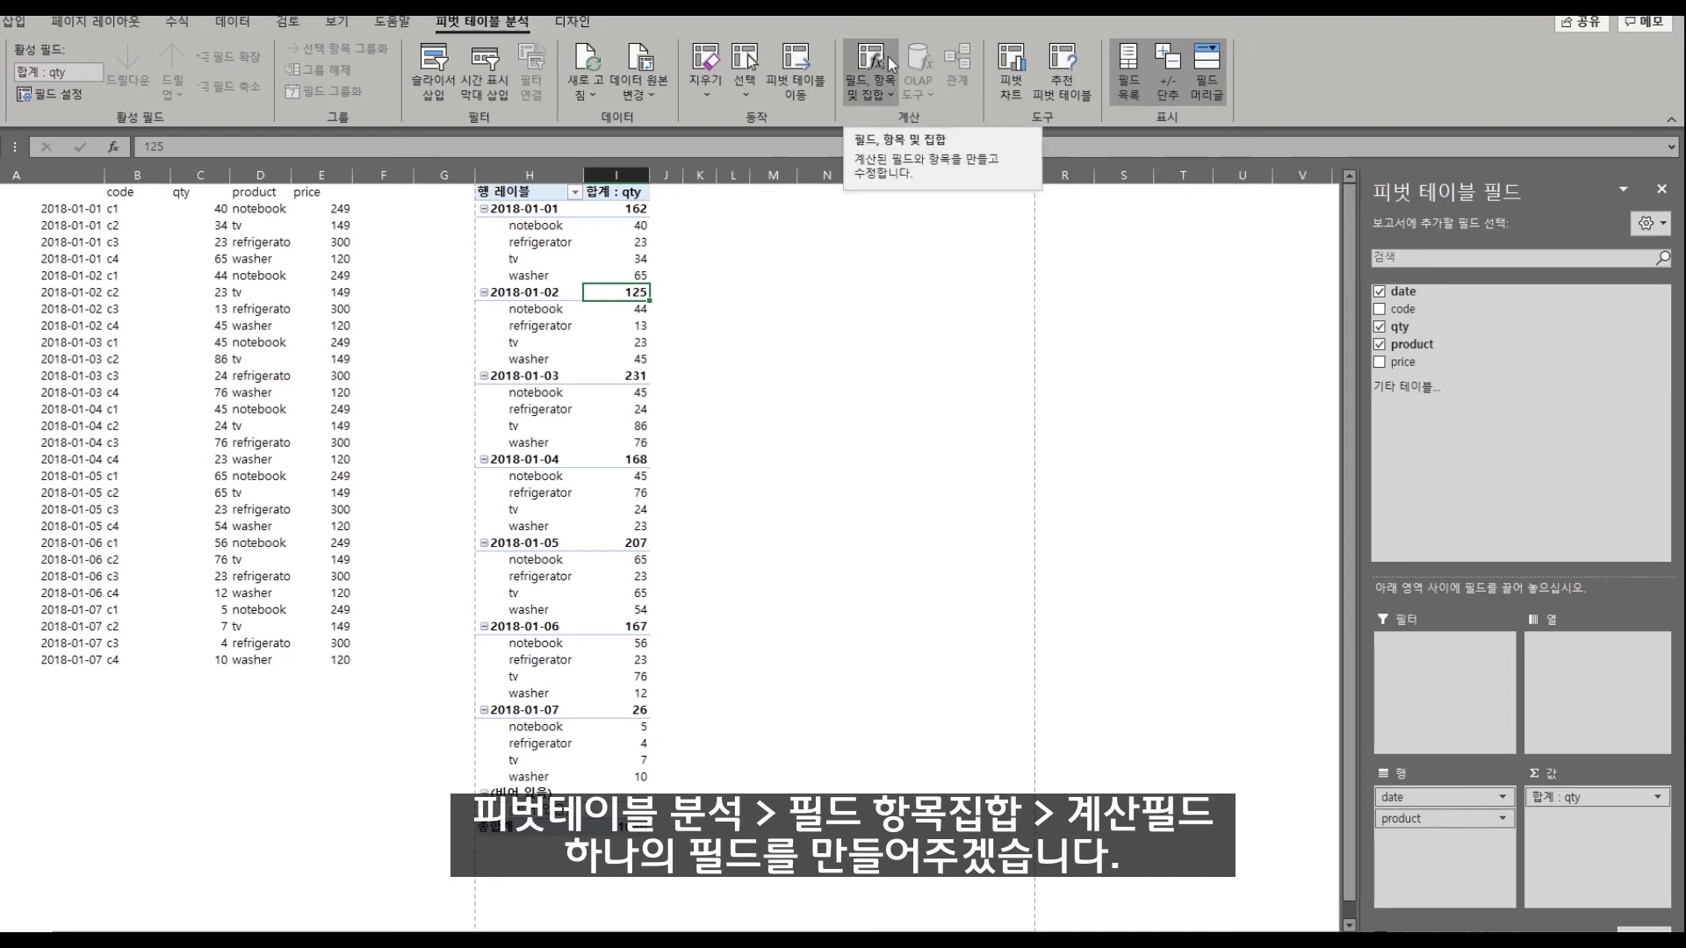
{"action": "left_click", "coordinate": [886, 97]}
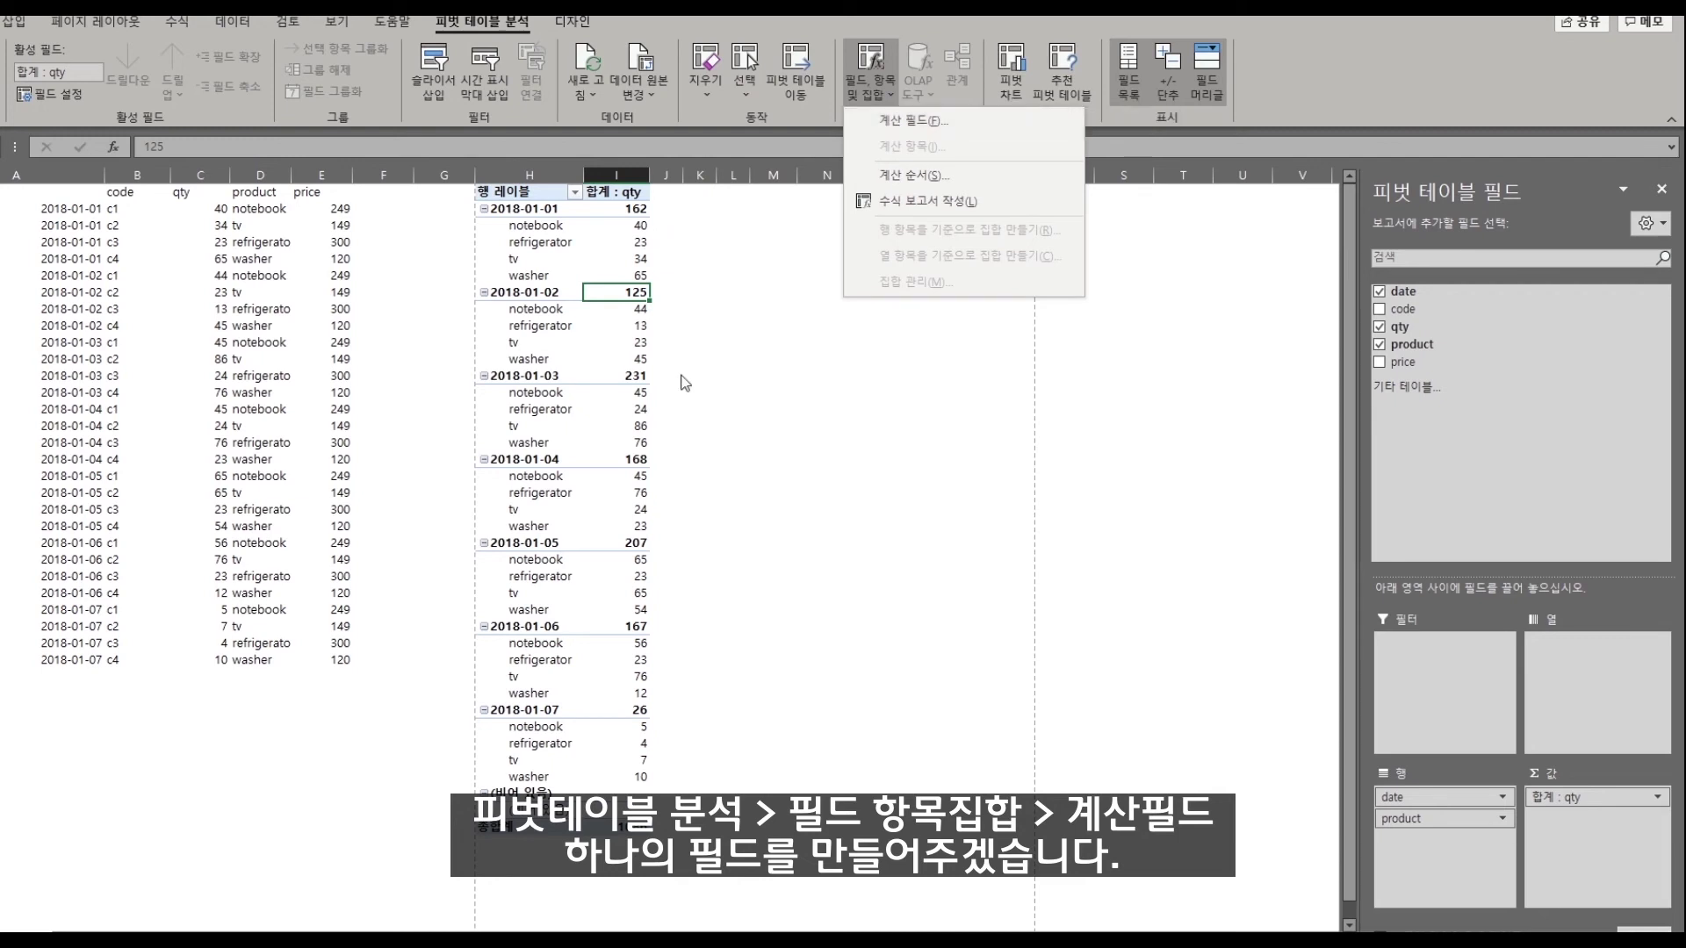
{"action": "left_click", "coordinate": [945, 130]}
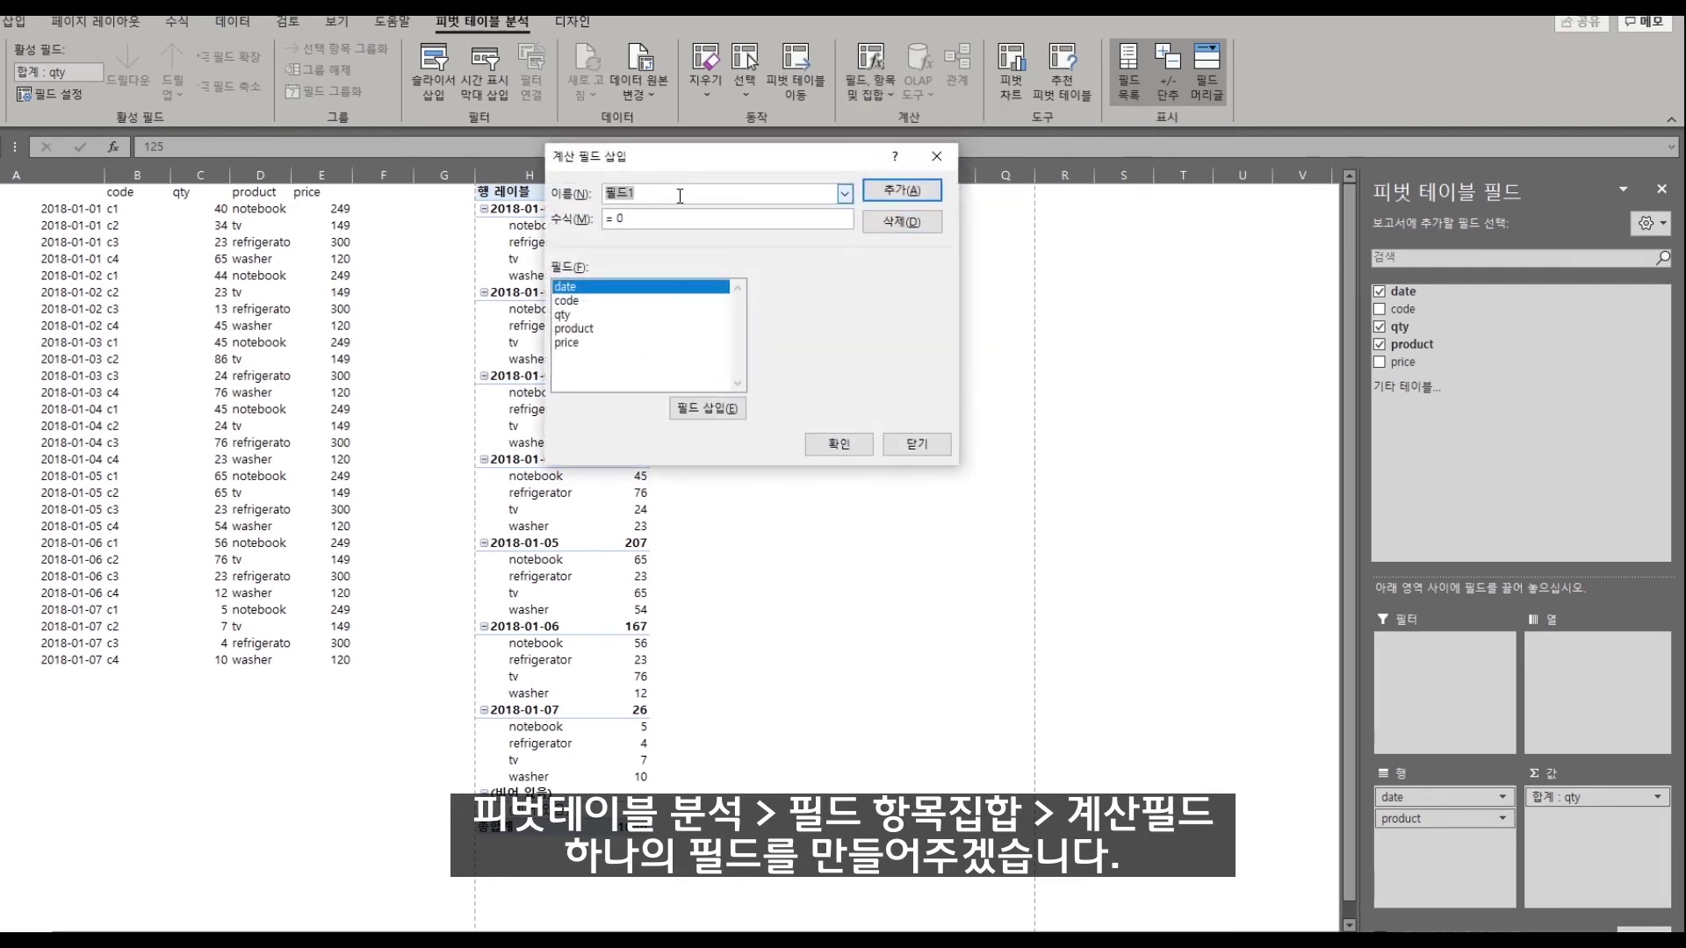
{"action": "type", "text": "a"}
{"action": "key", "text": "BackSpace"}
{"action": "type", "text": "매출"}
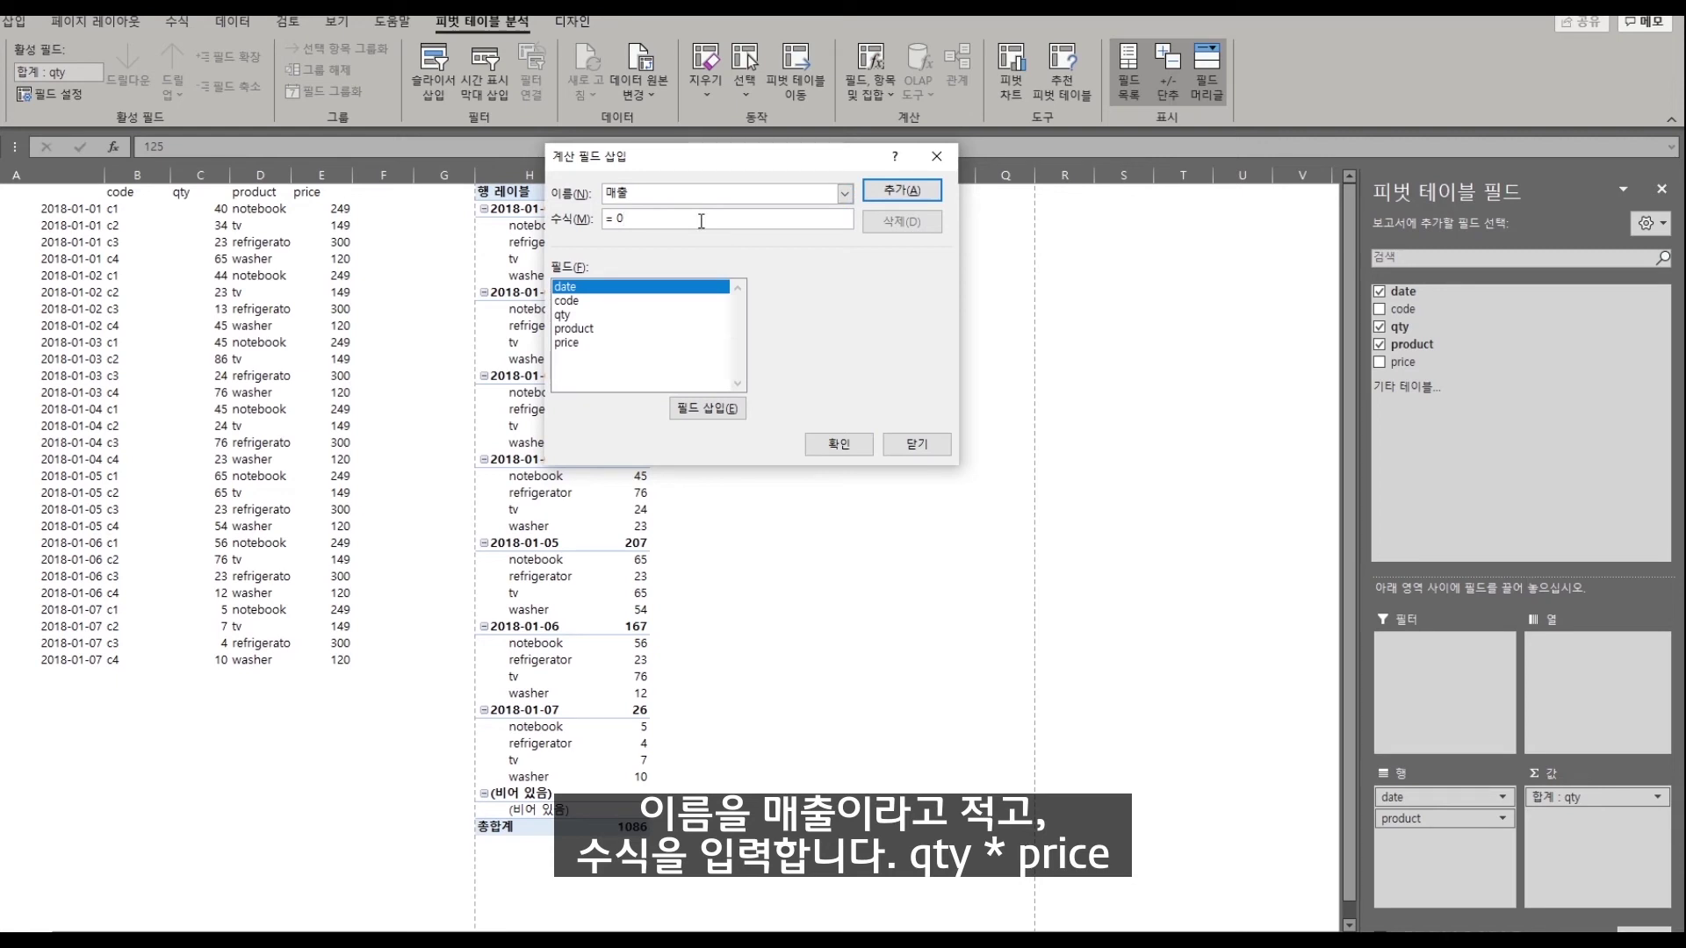
{"action": "double_click", "coordinate": [594, 318]}
{"action": "type", "text": "*"}
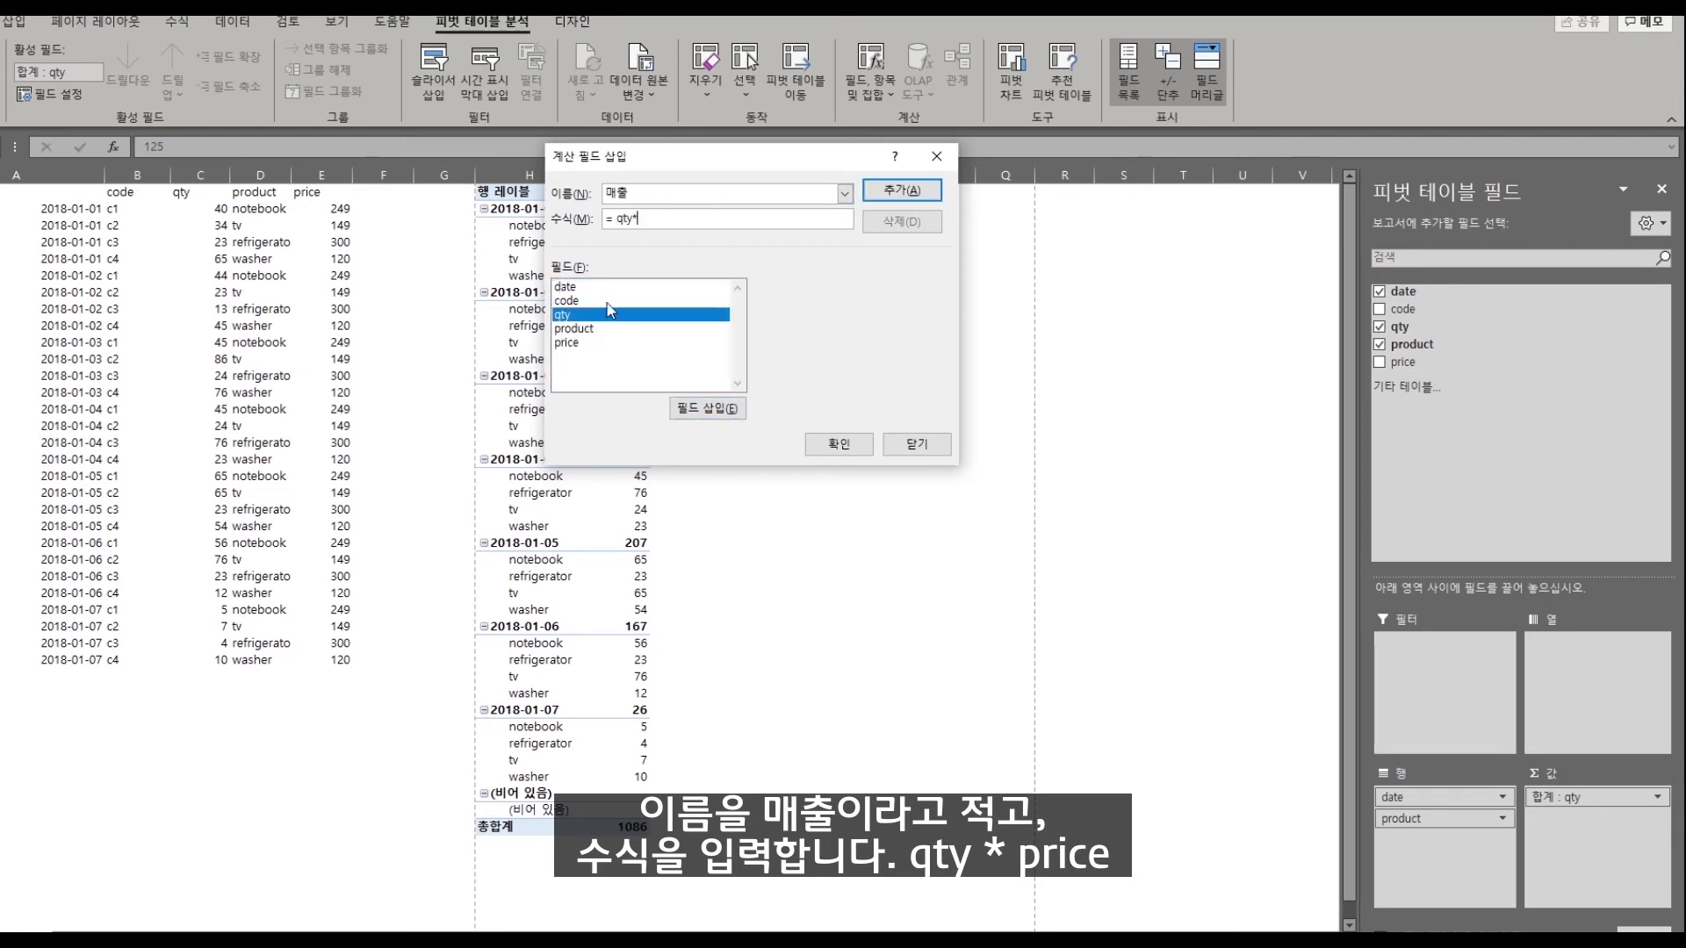
{"action": "double_click", "coordinate": [579, 342]}
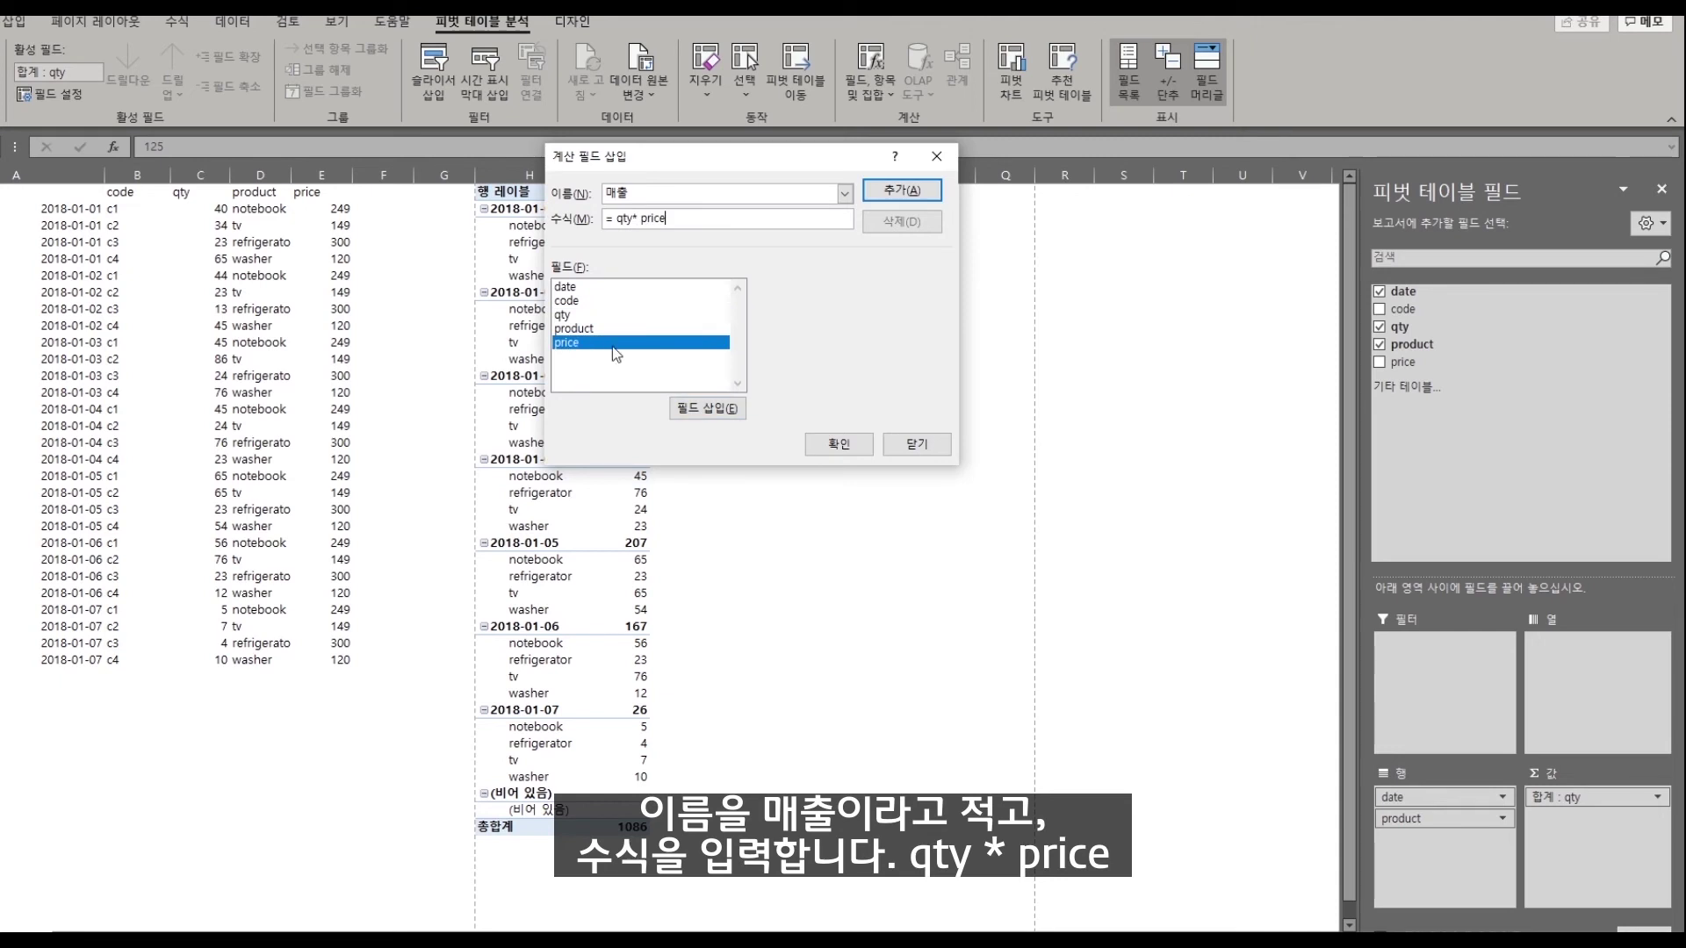
{"action": "left_click", "coordinate": [838, 444]}
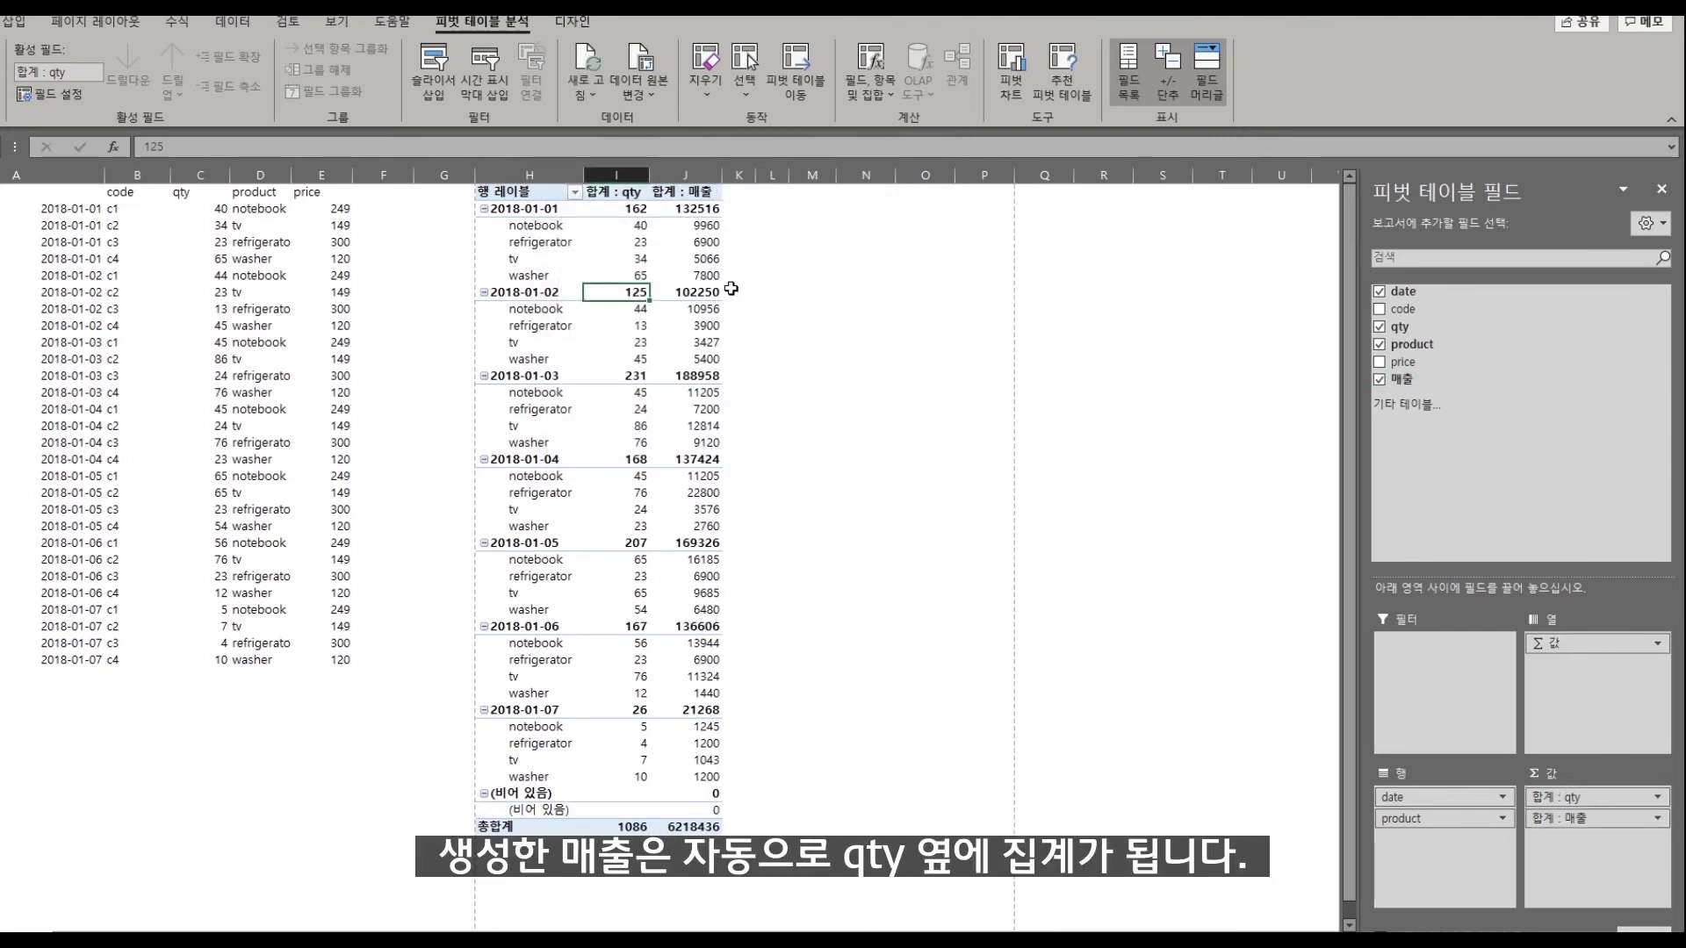
Sort the pivot table's product field in descending order by 합계 : 매출
{"action": "left_click", "coordinate": [573, 192]}
{"action": "left_click", "coordinate": [622, 197]}
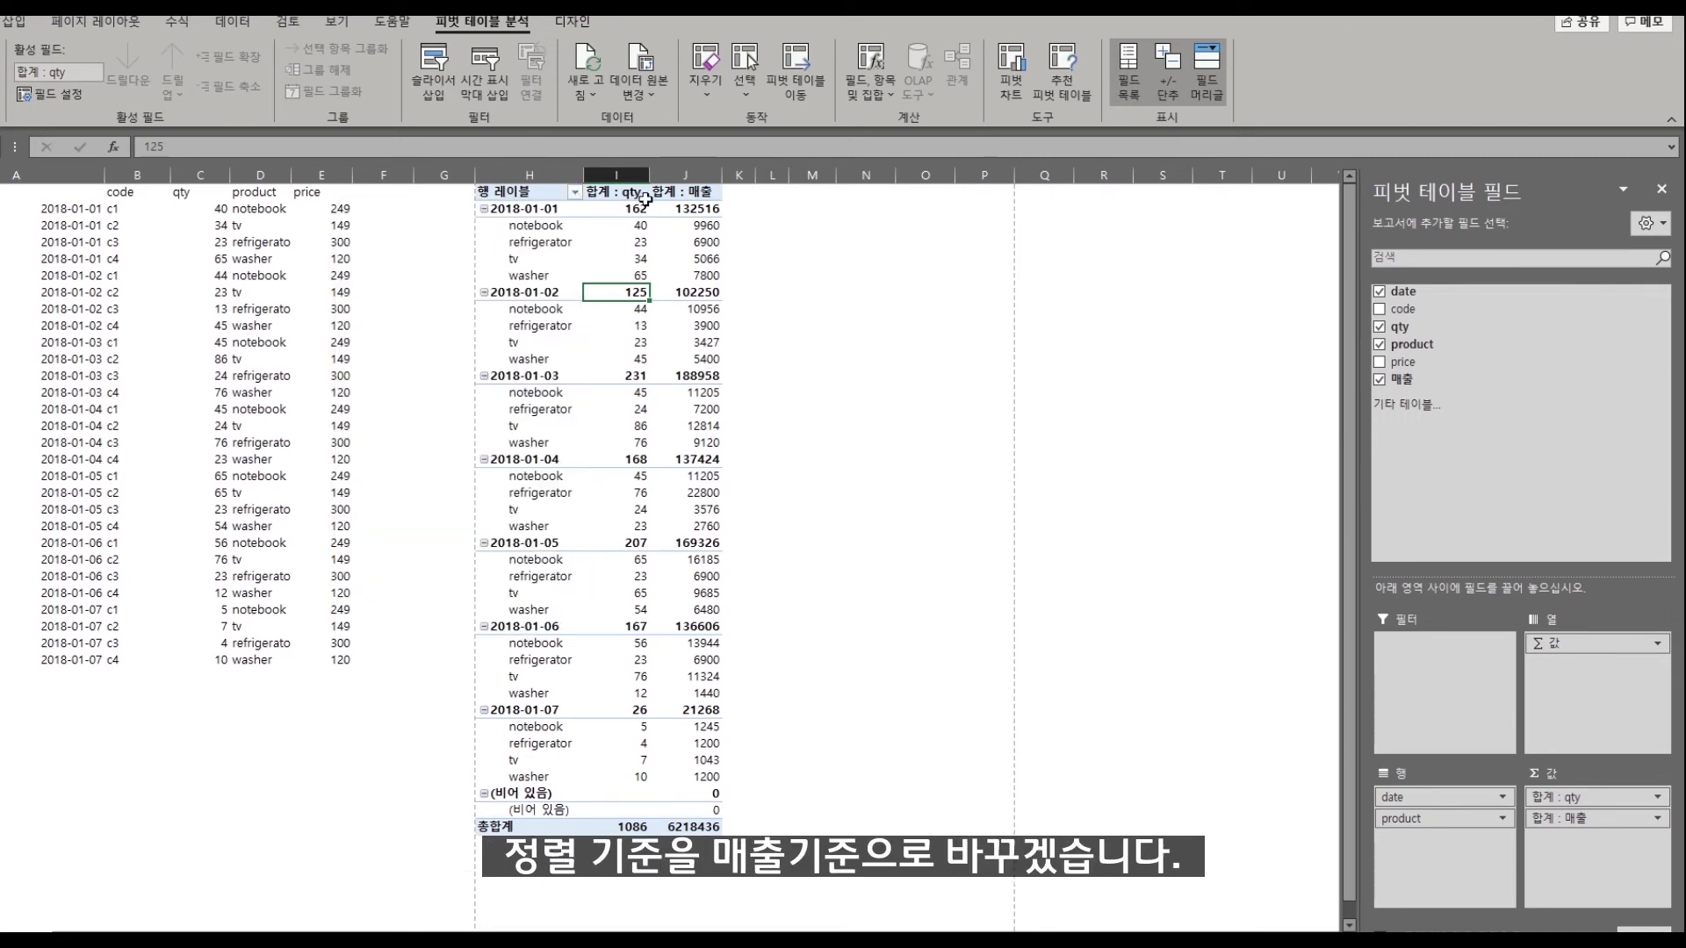
{"action": "left_click", "coordinate": [574, 192]}
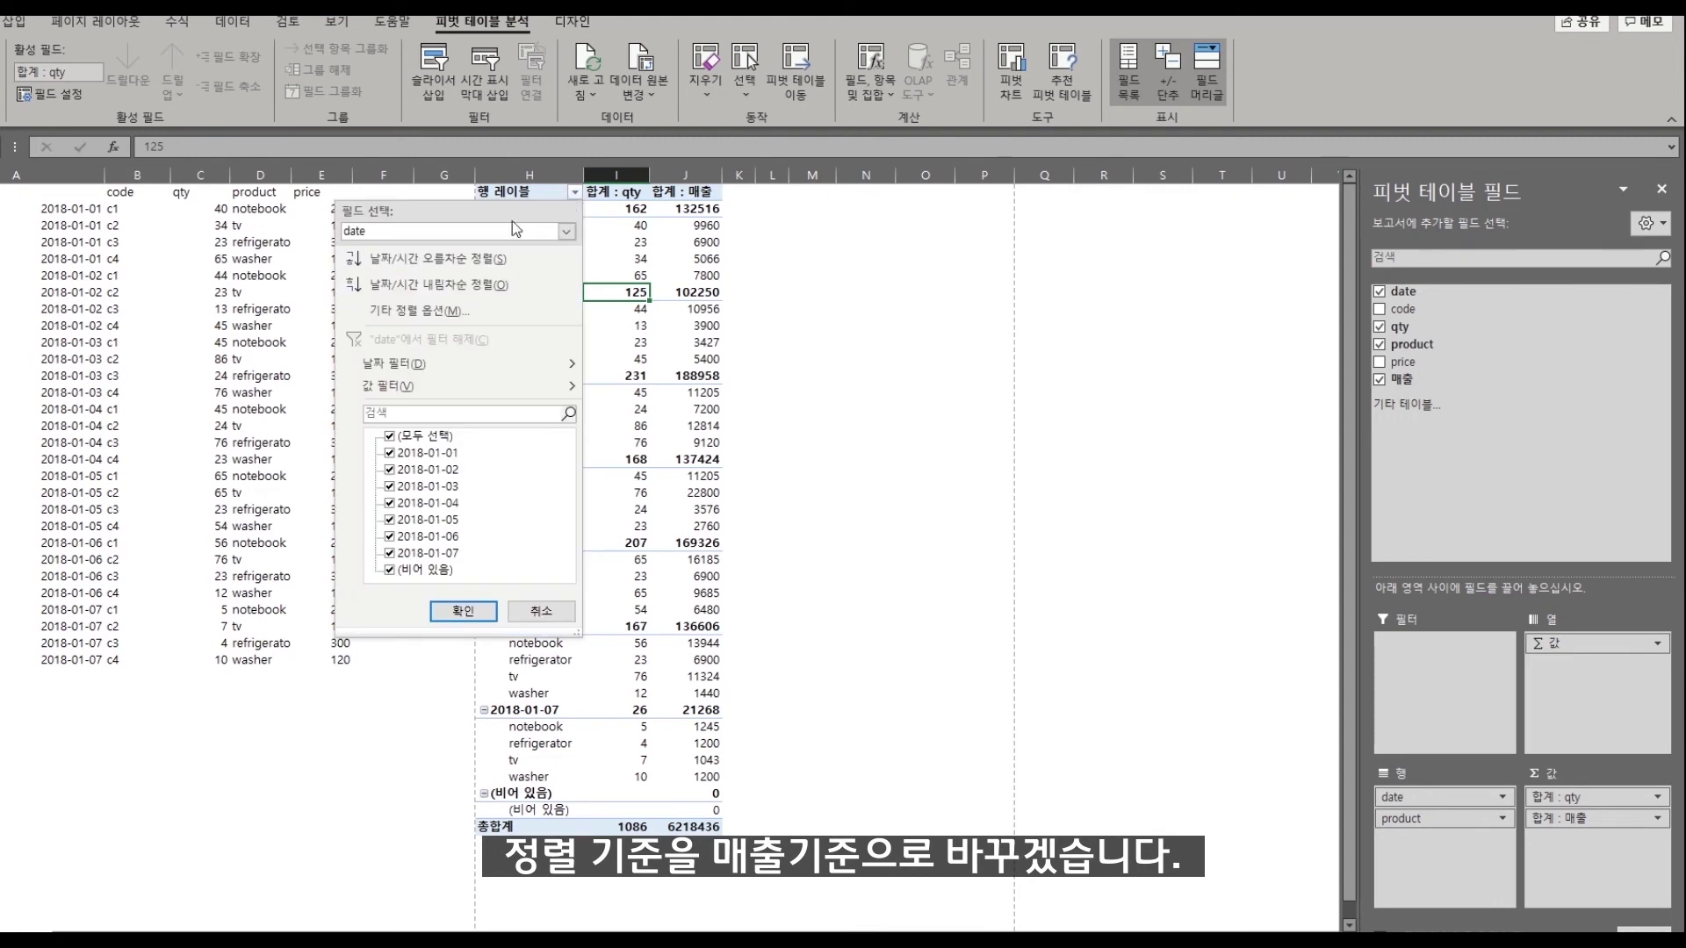
{"action": "left_click", "coordinate": [565, 231]}
{"action": "left_click", "coordinate": [467, 269]}
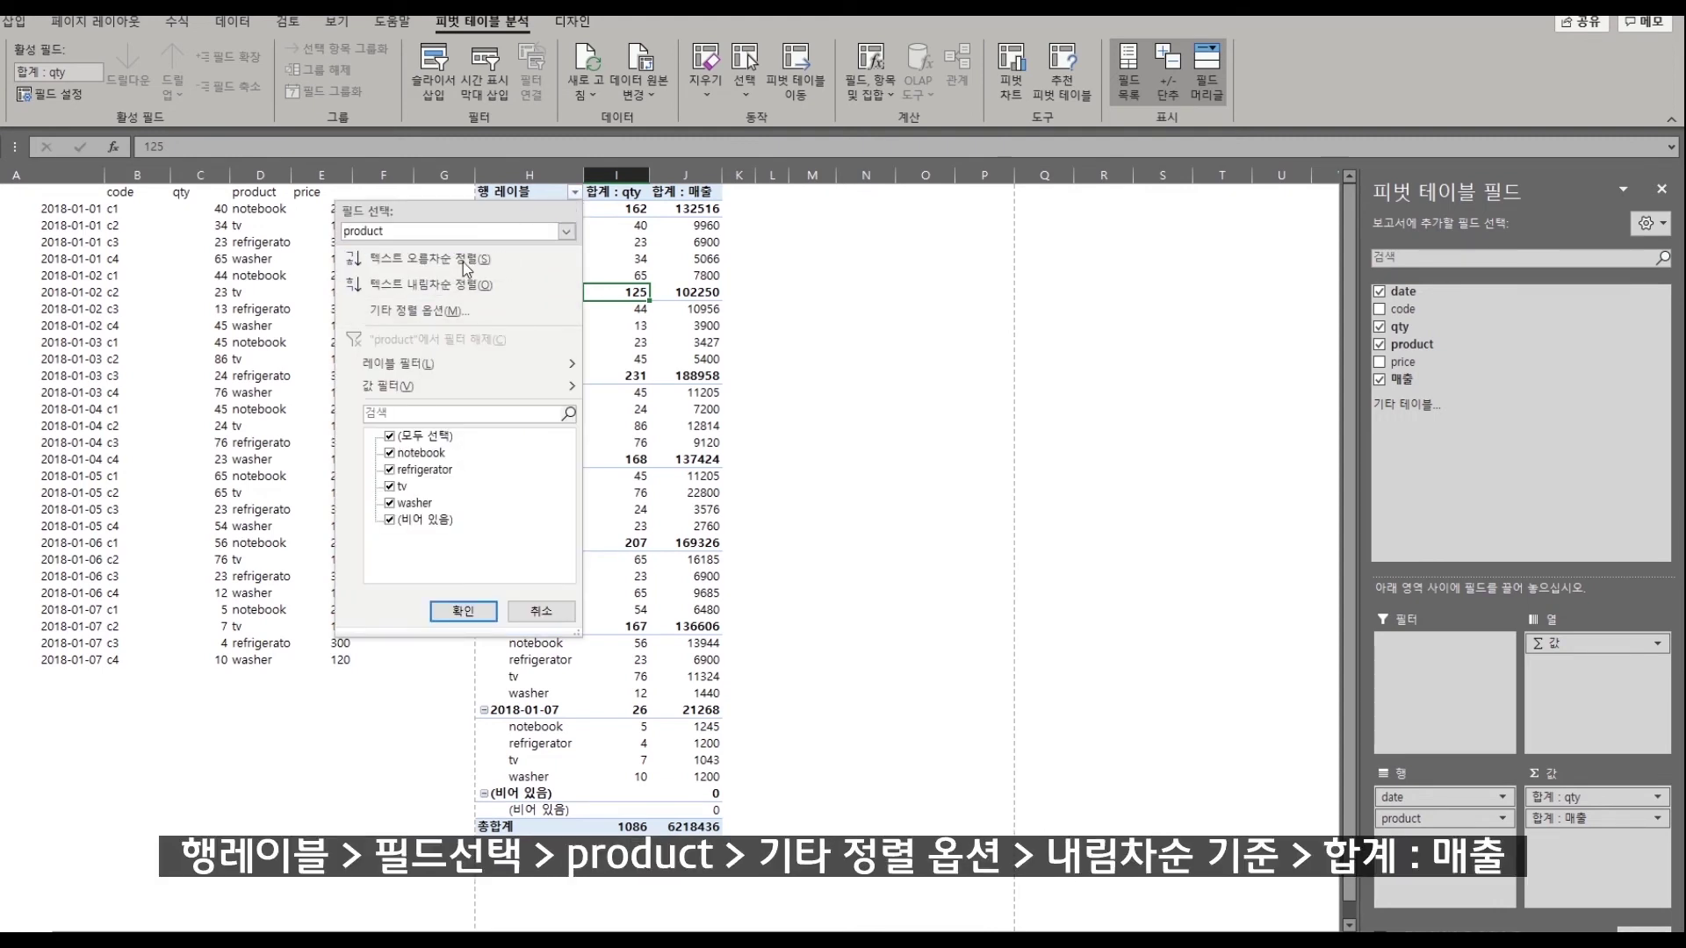
{"action": "left_click", "coordinate": [448, 312]}
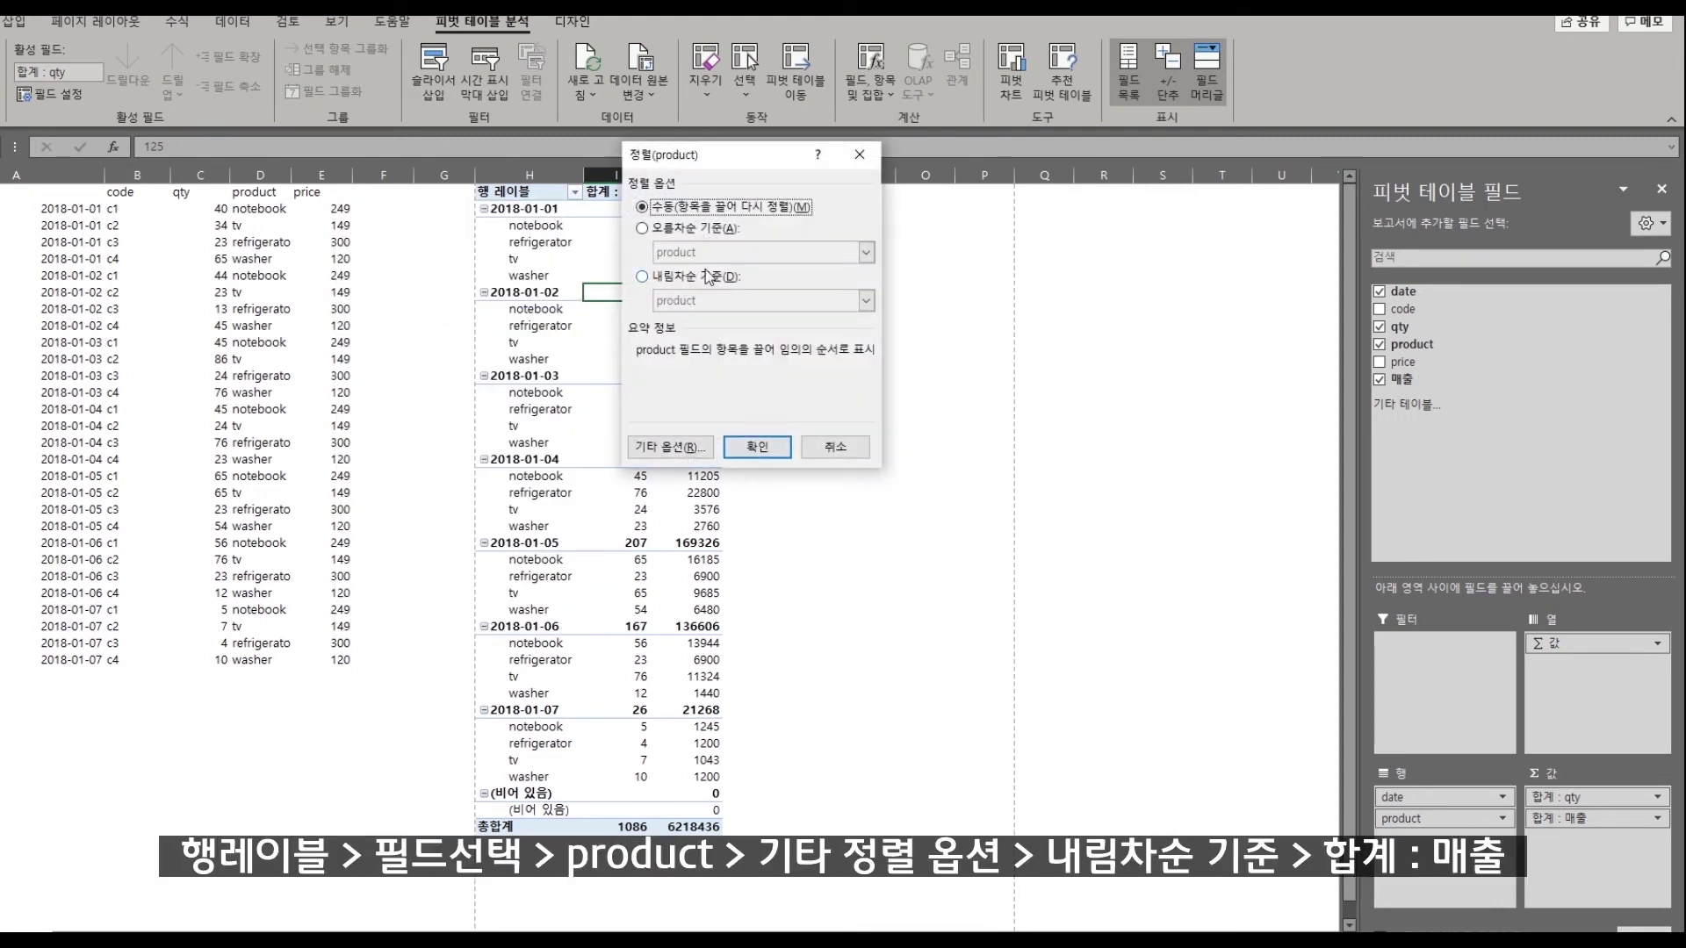
{"action": "left_click", "coordinate": [684, 277]}
{"action": "left_click", "coordinate": [737, 300]}
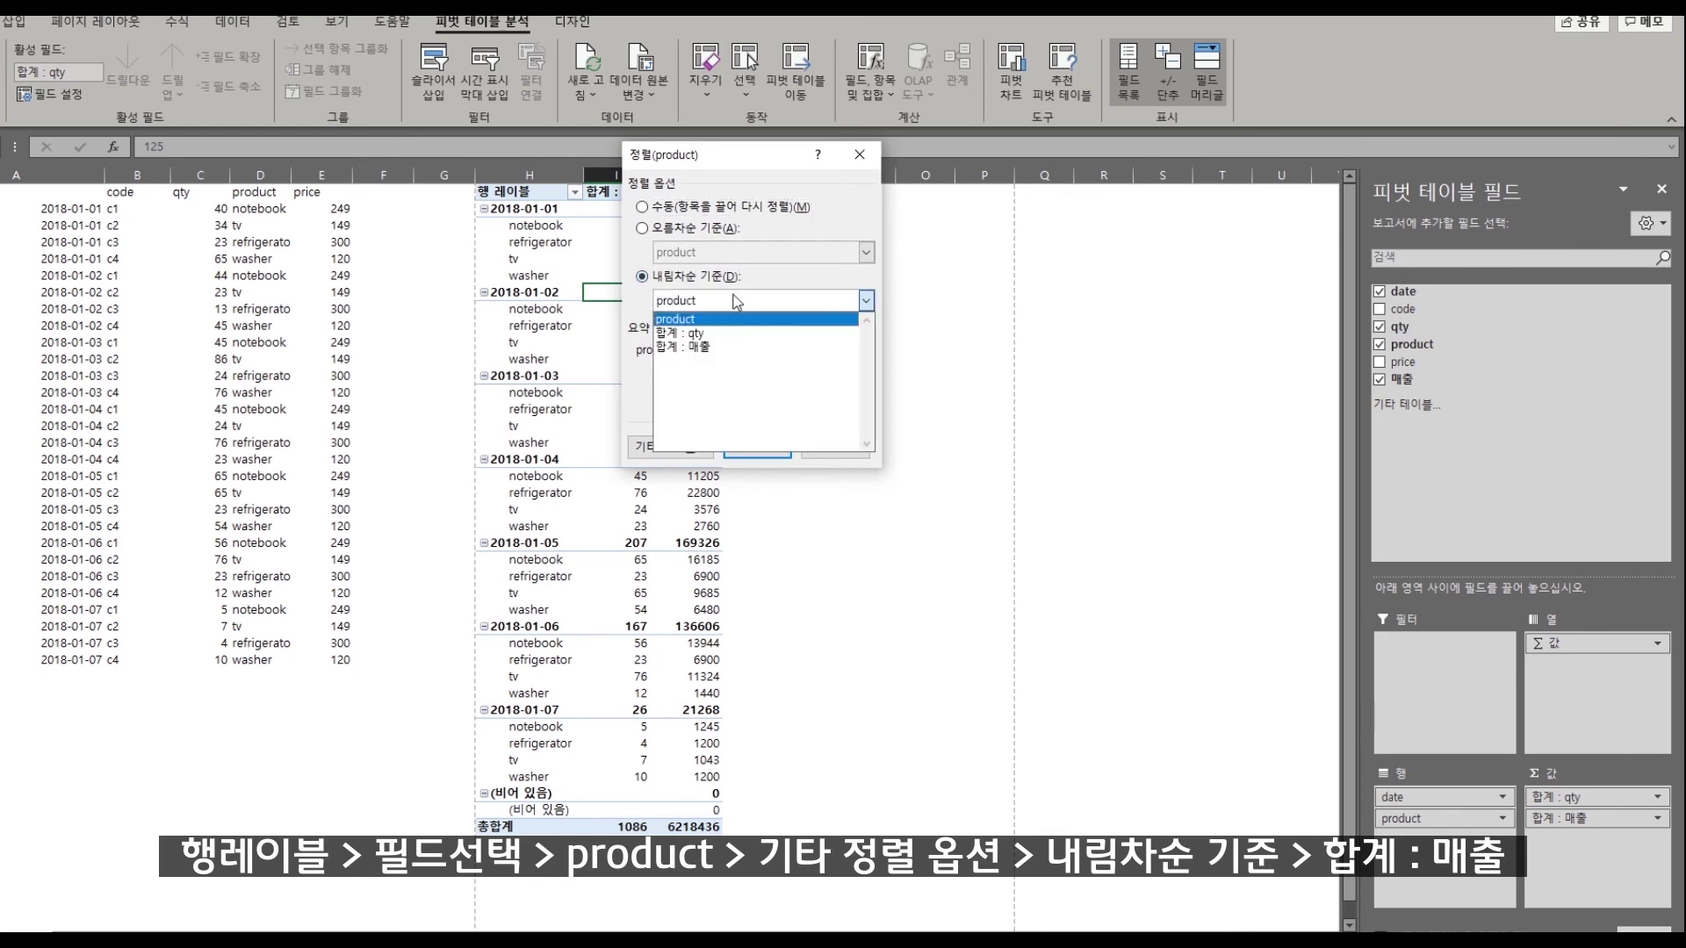
{"action": "left_click", "coordinate": [734, 347]}
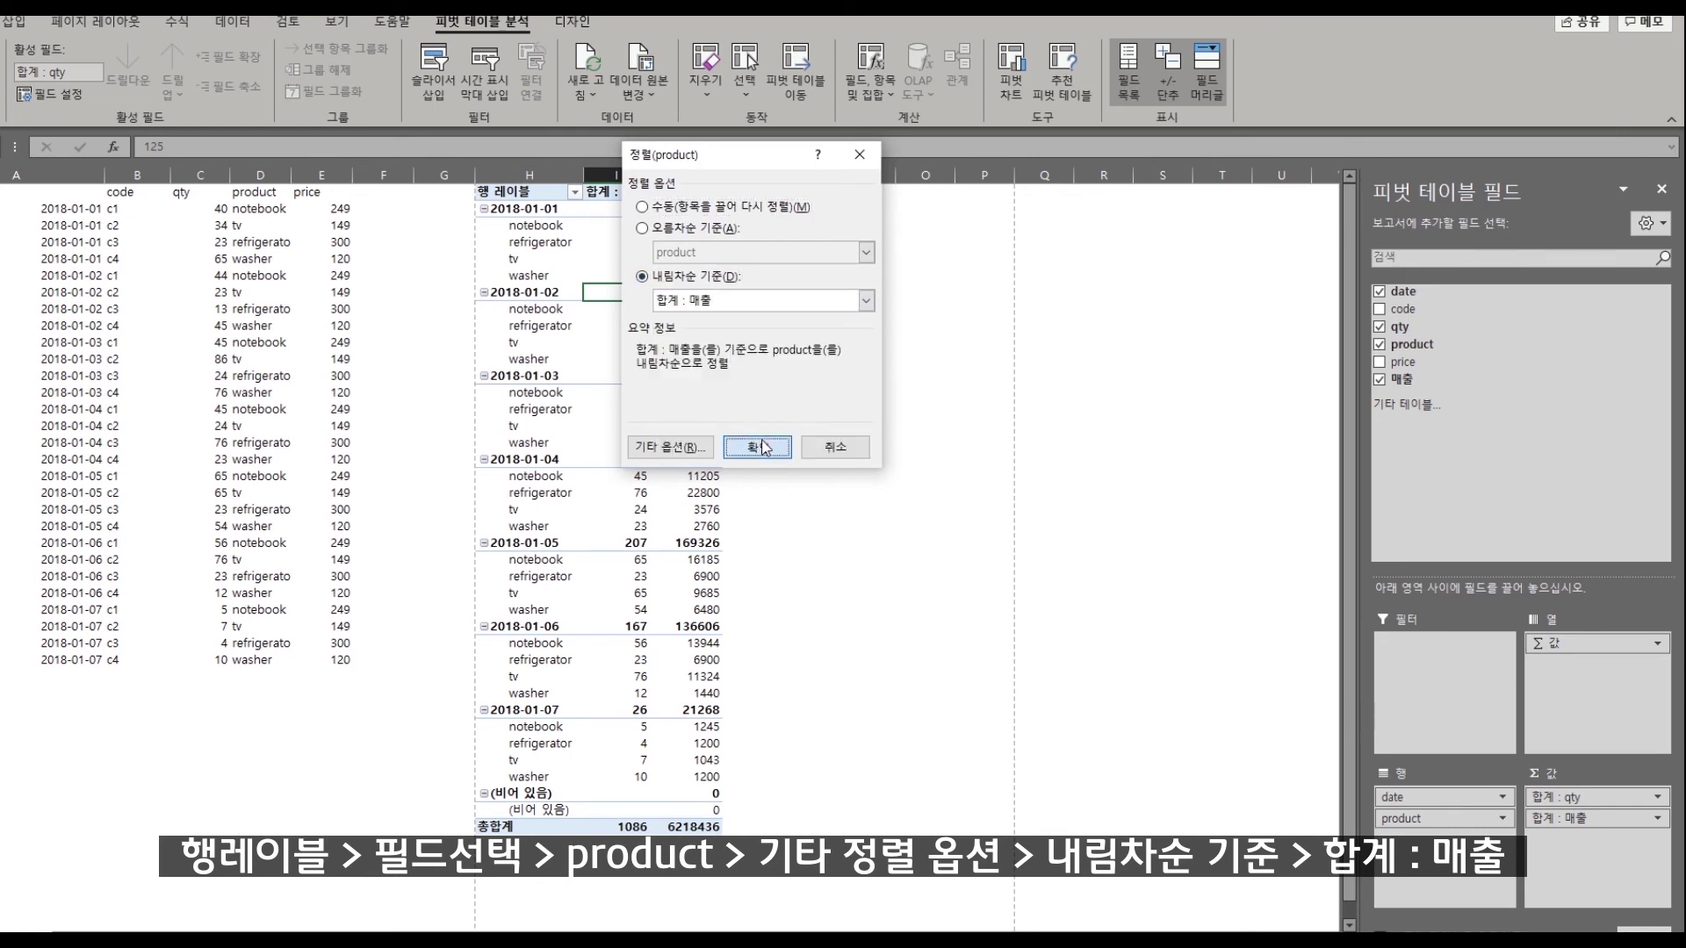
{"action": "left_click", "coordinate": [760, 446]}
Format the 합계 : 매출 values in the pivot table as numbers with a thousands separator and 0 decimal places
{"action": "left_click_drag", "start_coordinate": [632, 209], "coordinate": [685, 817]}
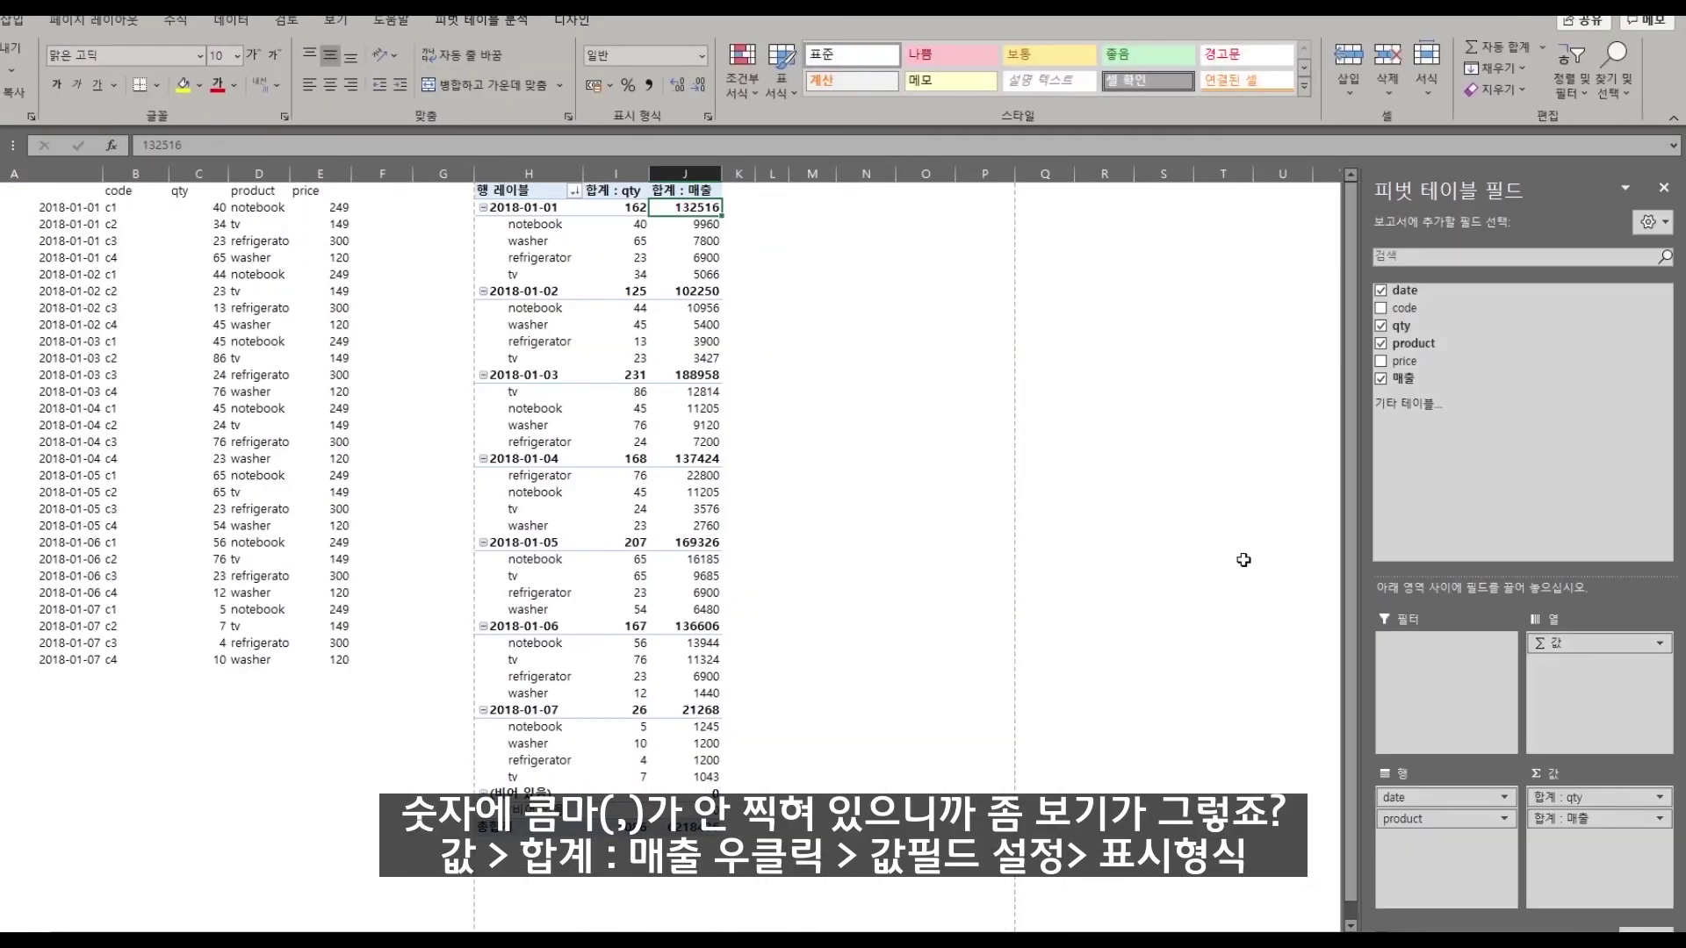
{"action": "right_click", "coordinate": [1590, 819]}
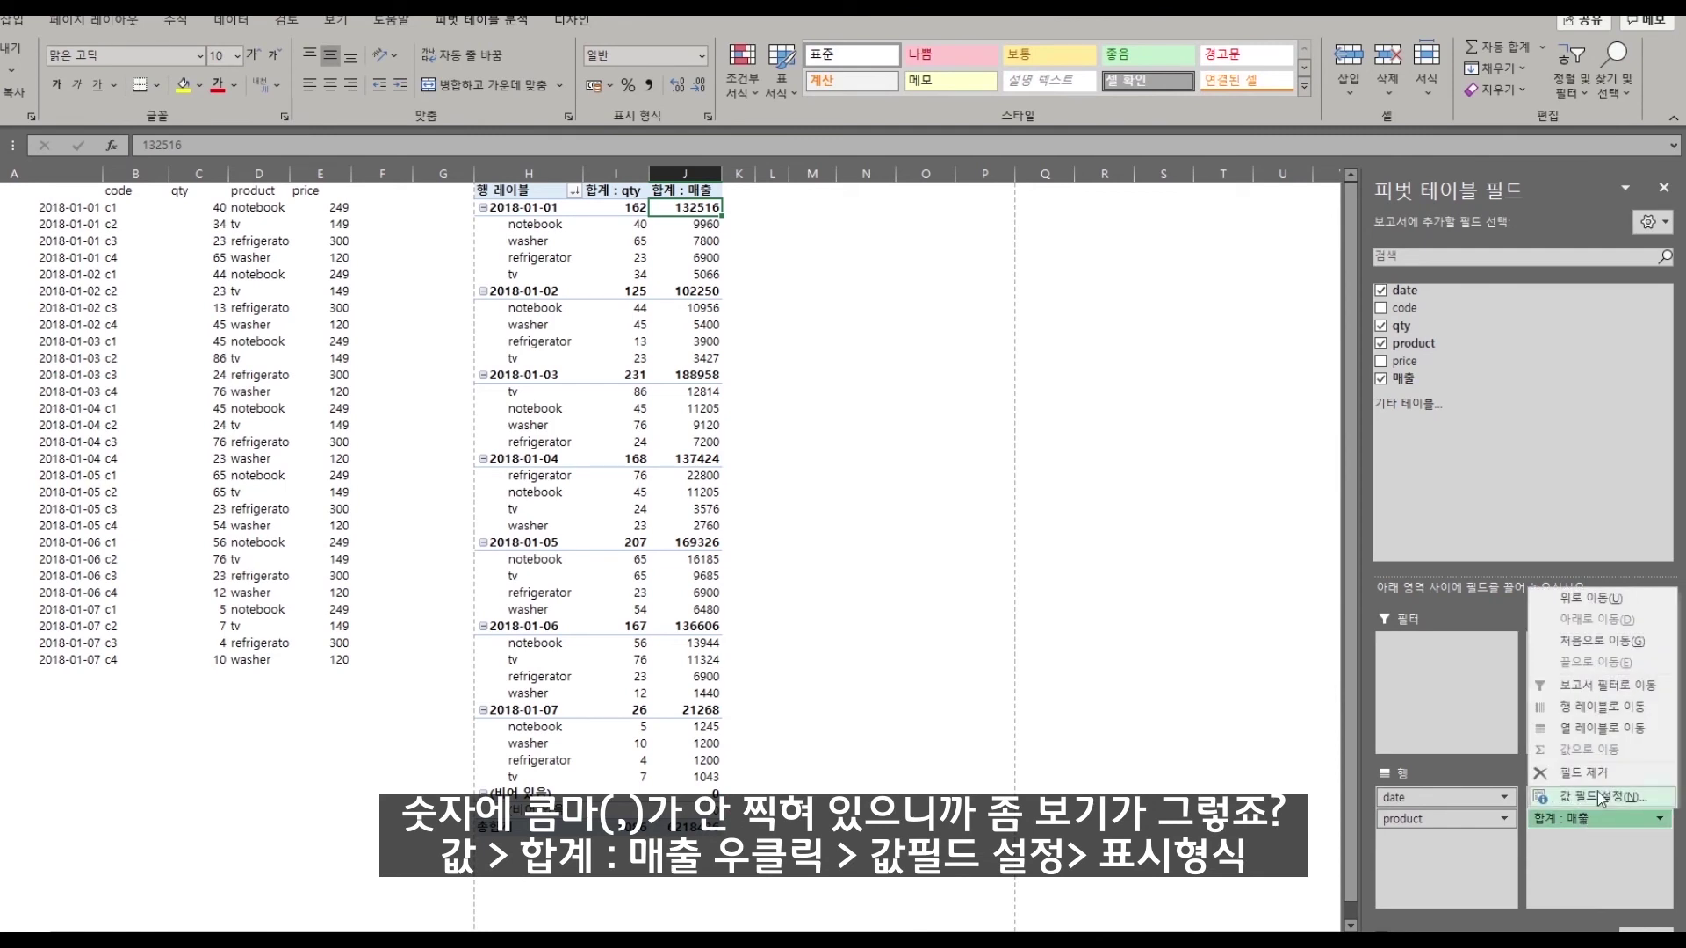
{"action": "left_click", "coordinate": [1599, 795]}
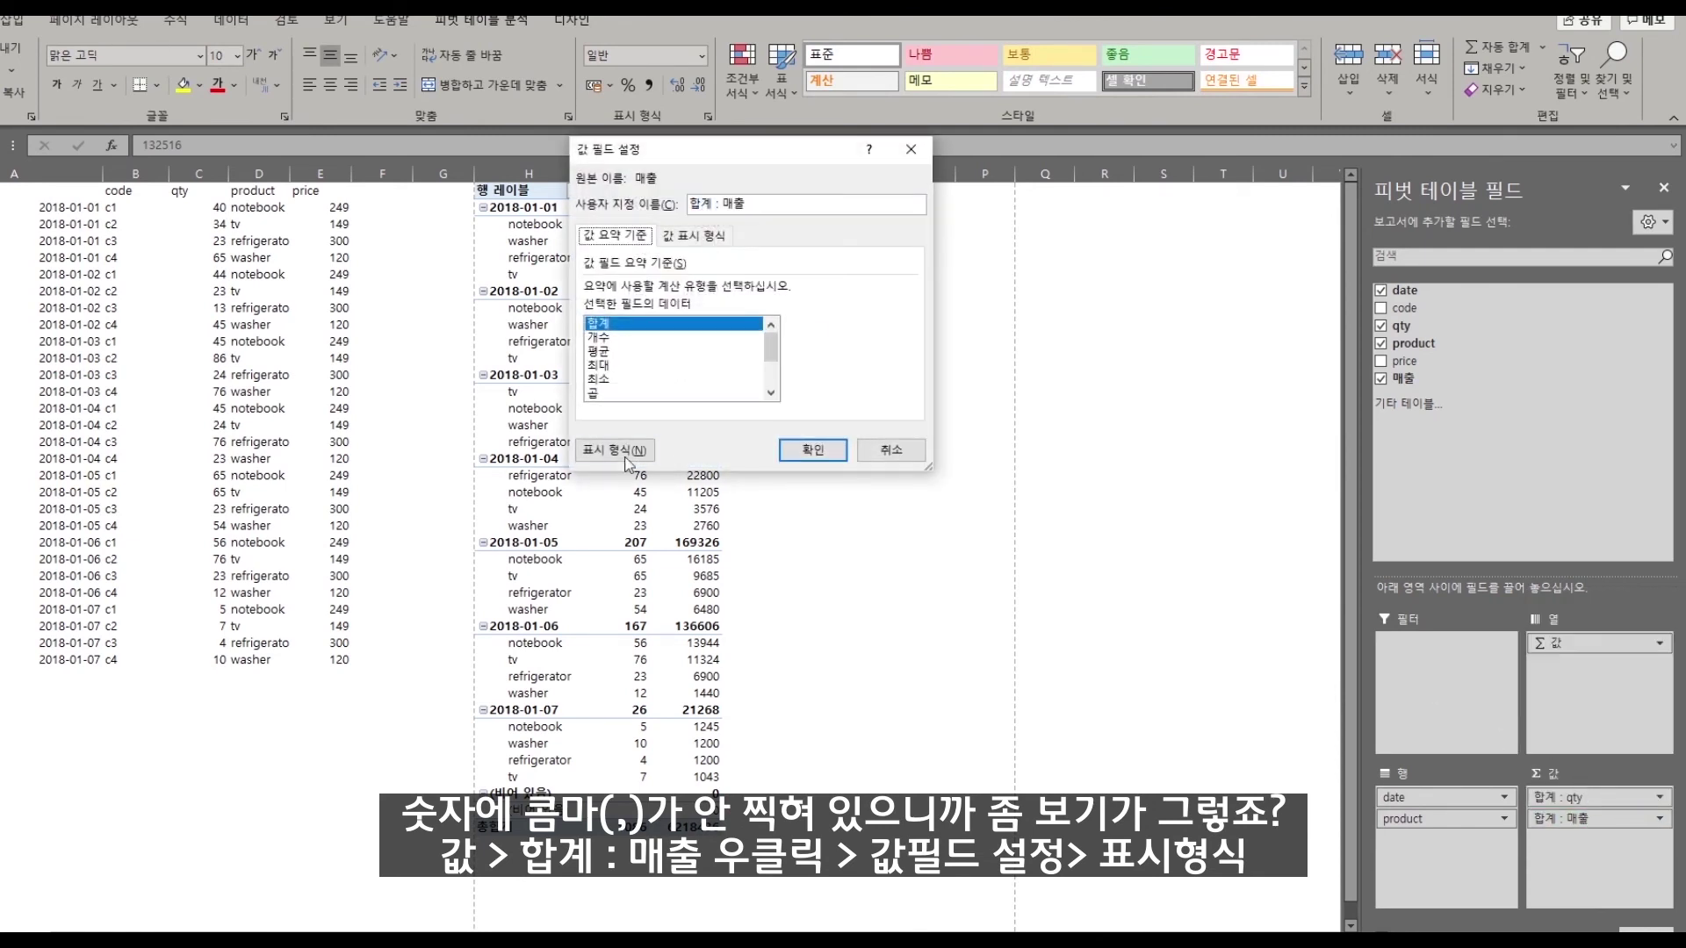
{"action": "left_click", "coordinate": [629, 455]}
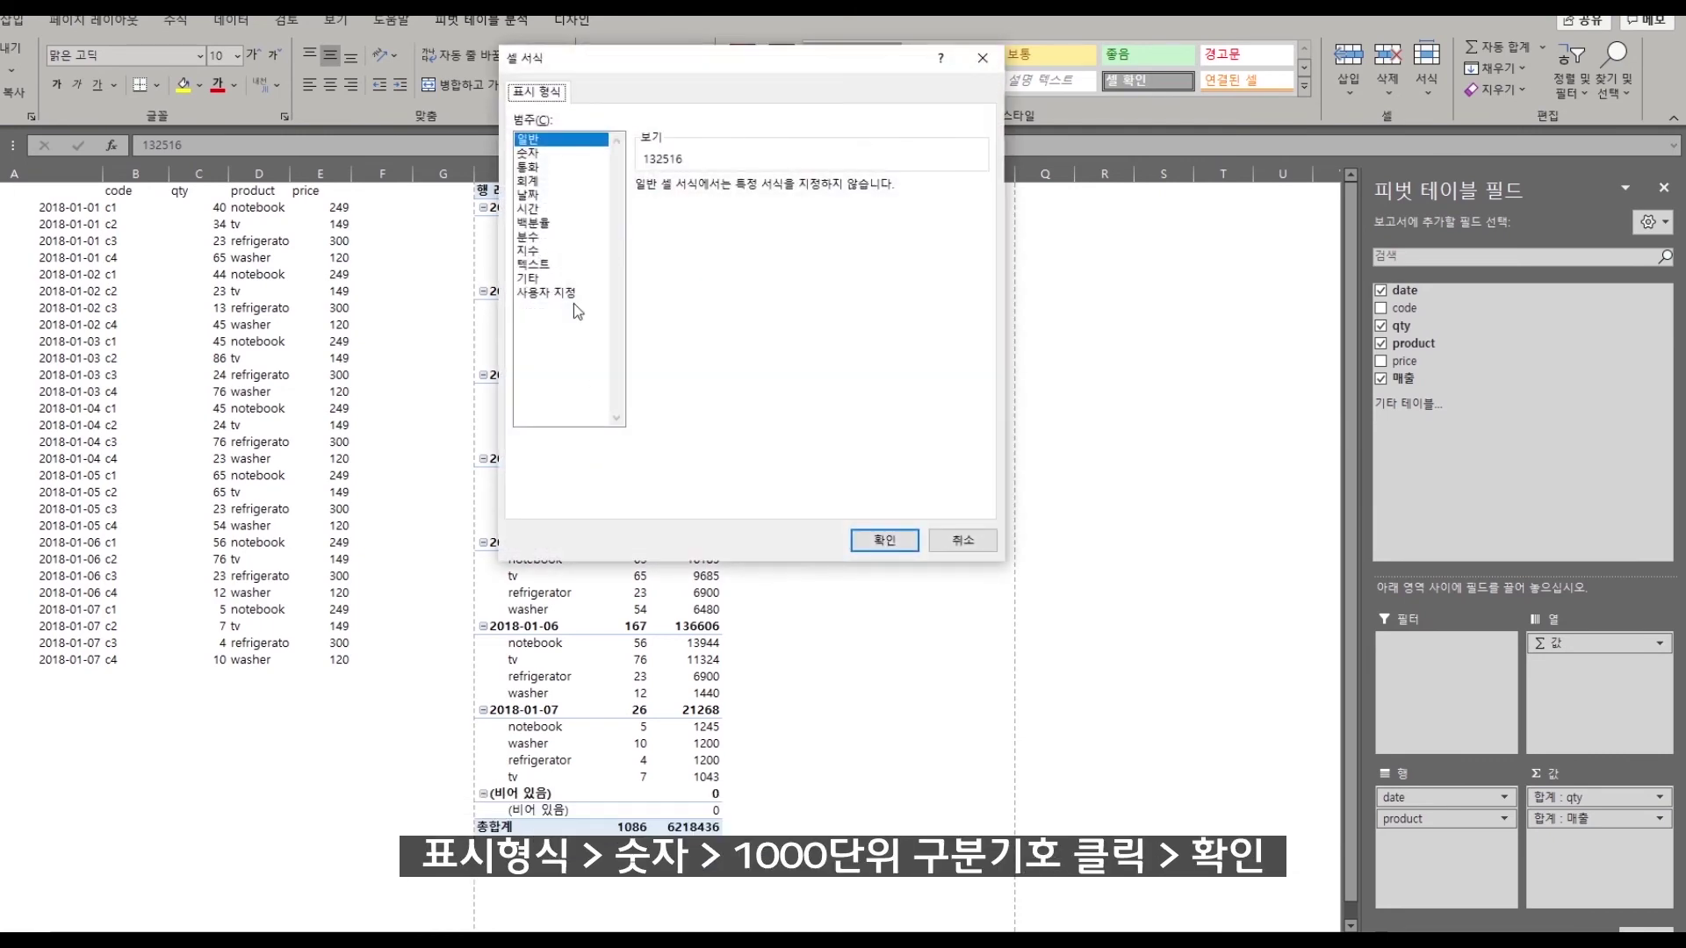
{"action": "left_click", "coordinate": [528, 154]}
{"action": "left_click", "coordinate": [640, 213]}
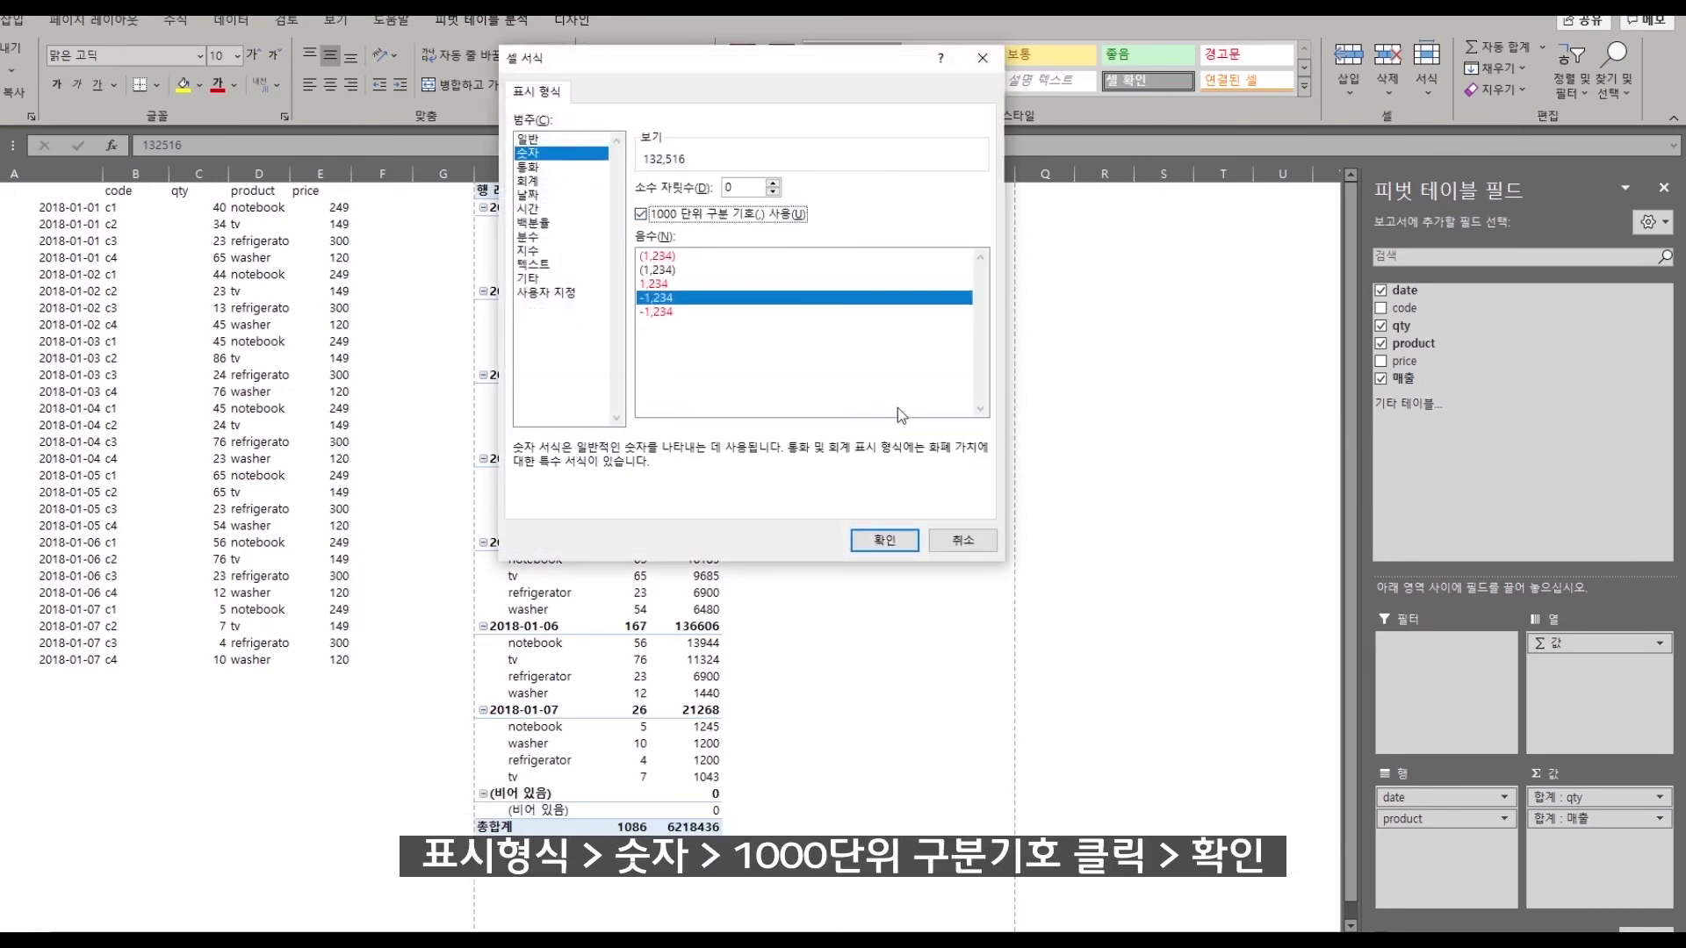
{"action": "left_click", "coordinate": [884, 539]}
{"action": "left_click", "coordinate": [817, 451]}
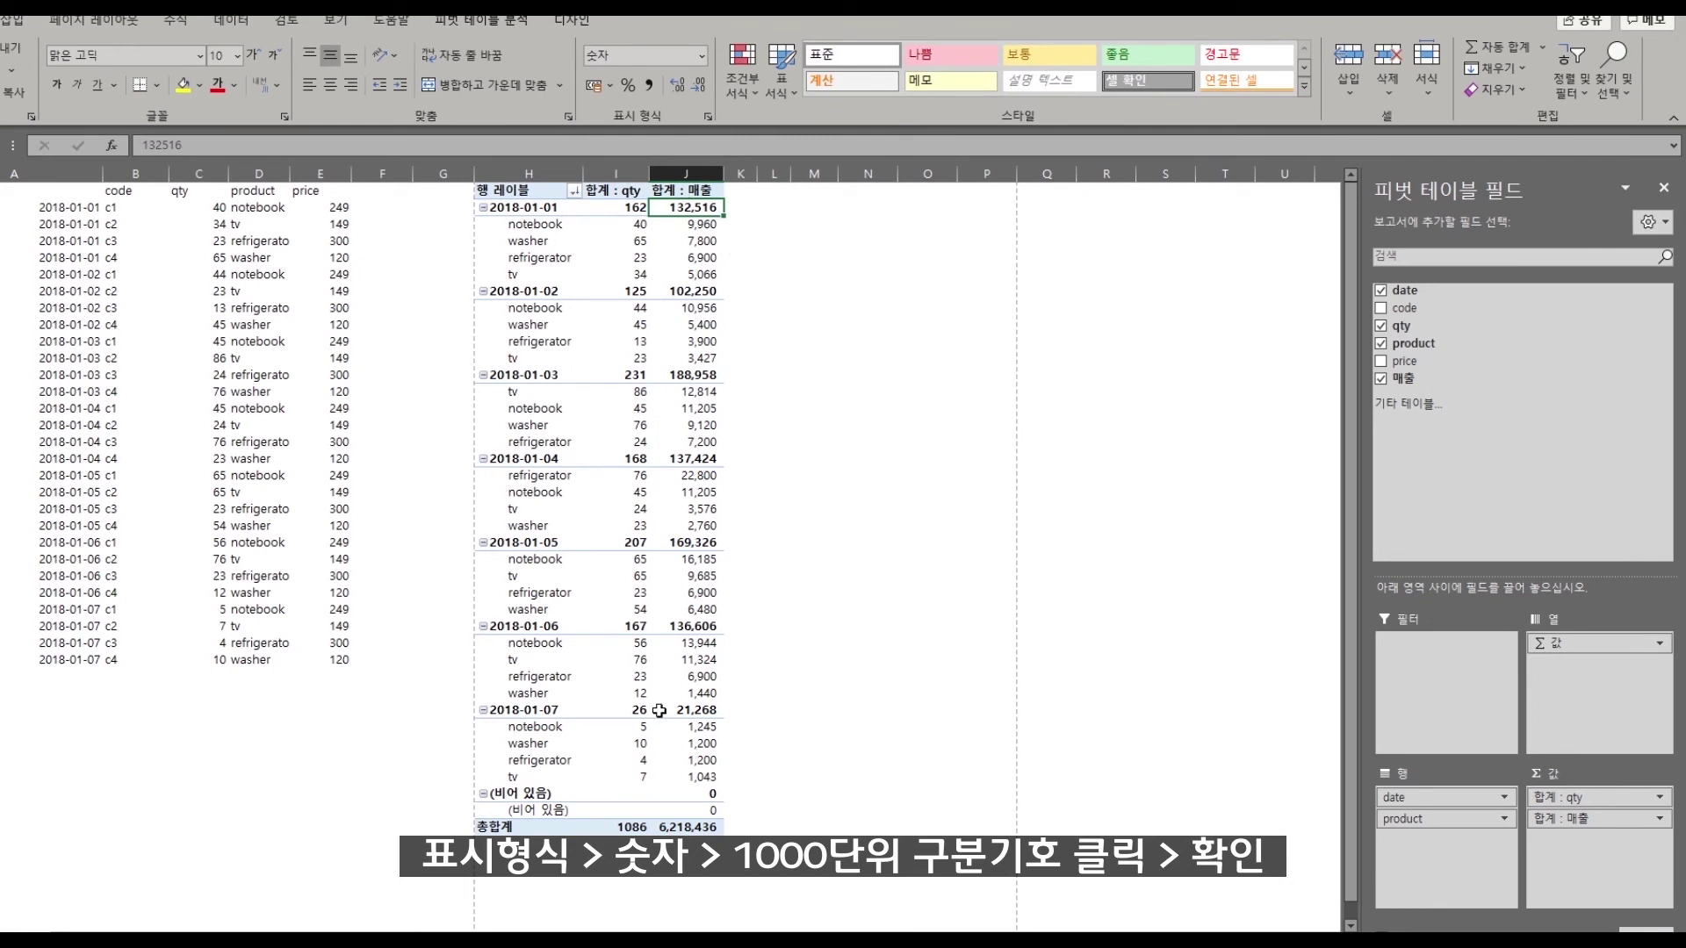
Check the 매출 grand total and the looked-up sales columns, and open the workbook 참고1_병원현황.xlsx from the 3.데이터구조_피벗테이블 folder
{"action": "left_click", "coordinate": [698, 826]}
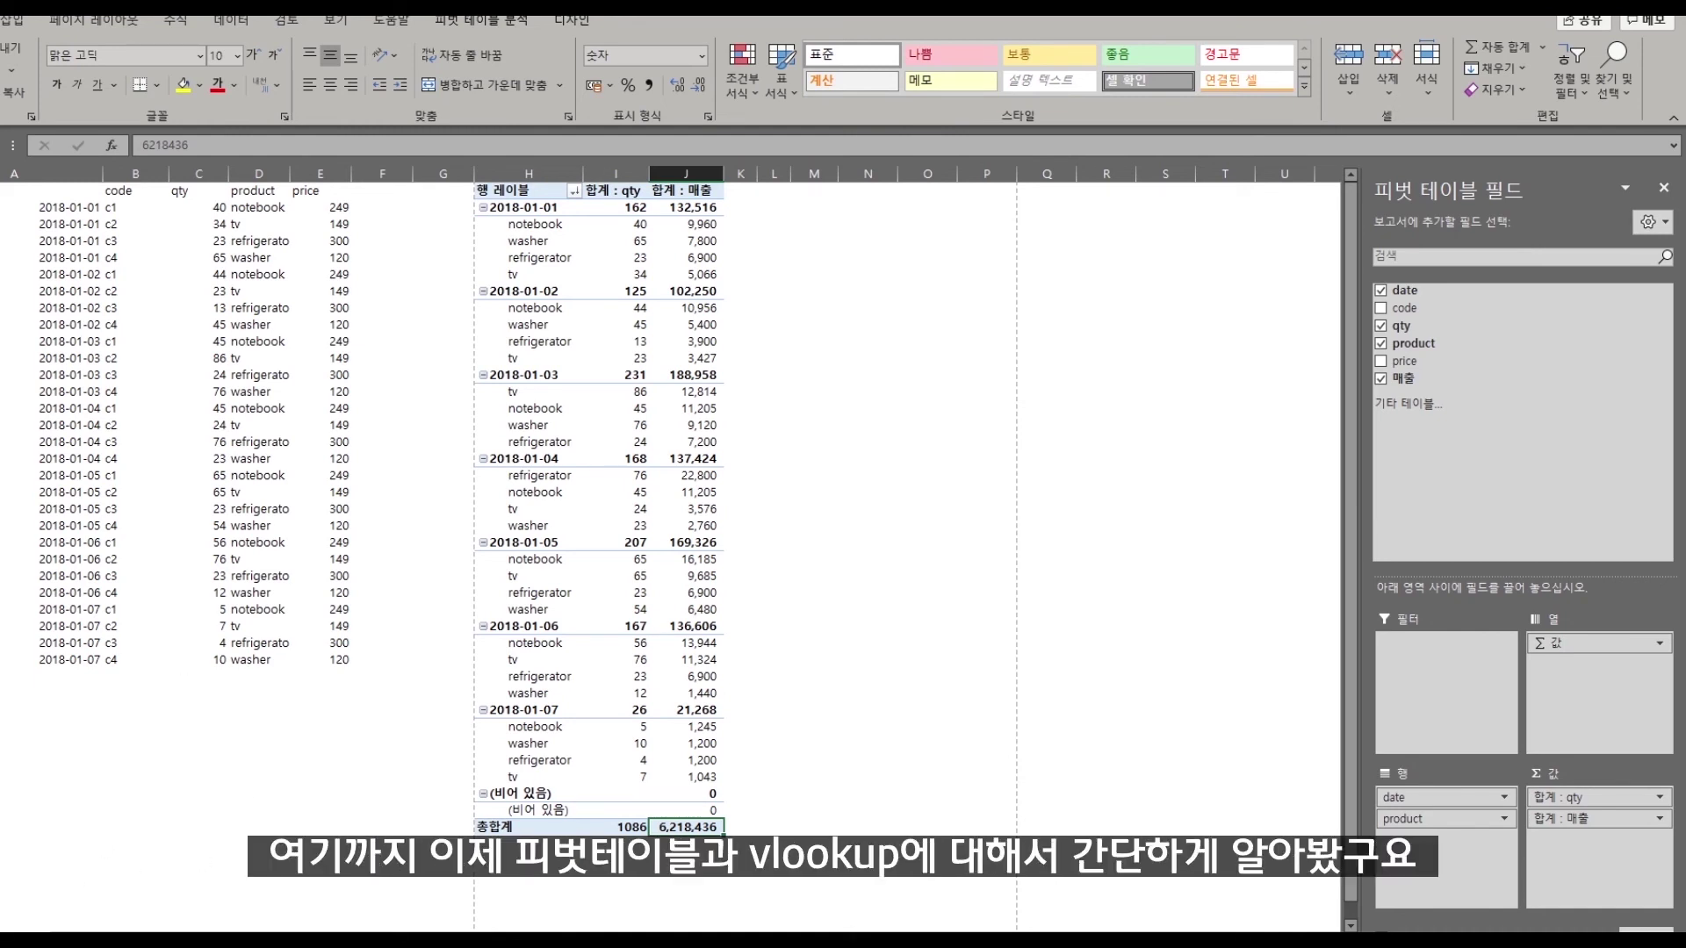
{"action": "left_click", "coordinate": [269, 487]}
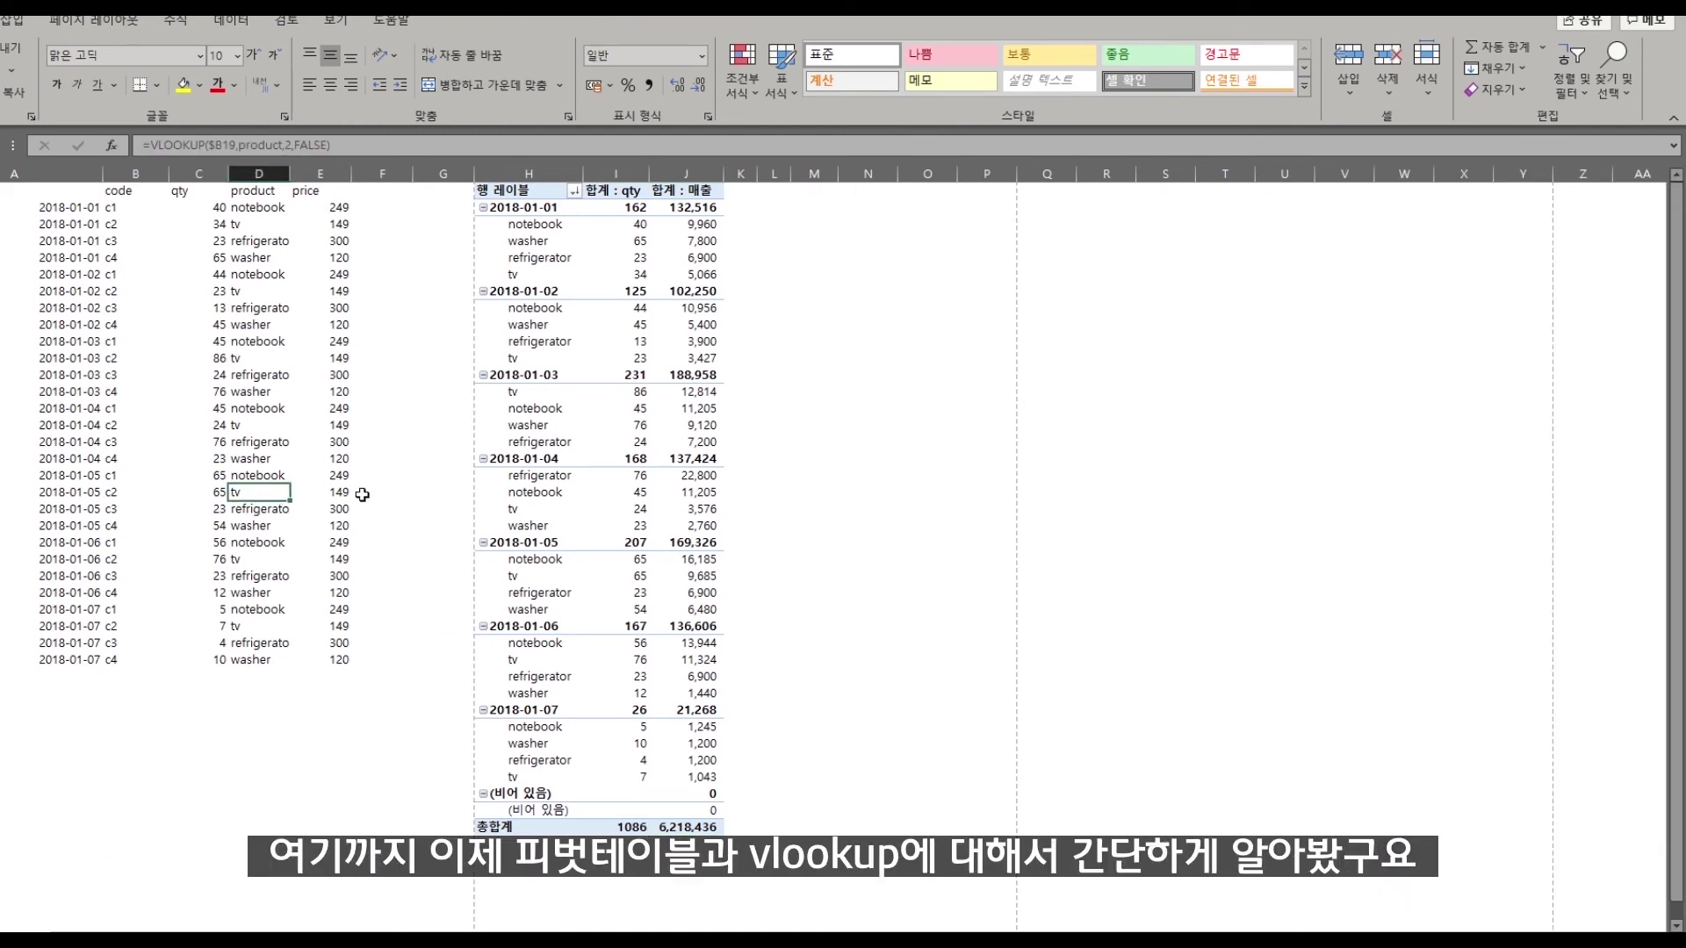
{"action": "left_click", "coordinate": [311, 560]}
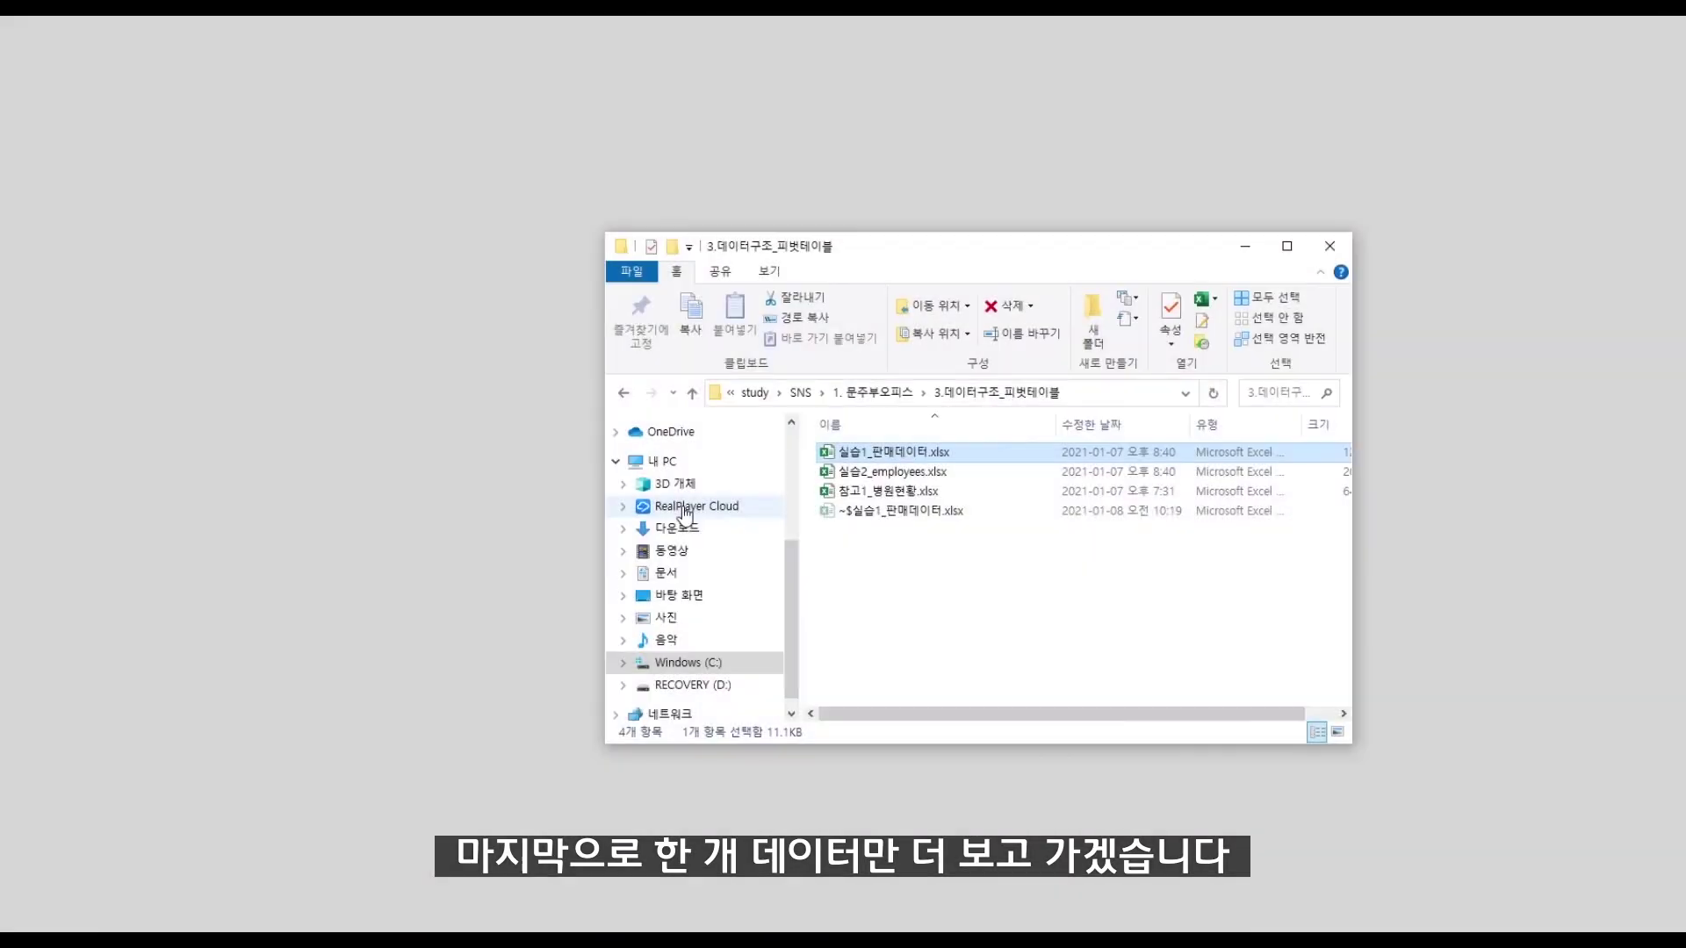
{"action": "left_click", "coordinate": [935, 496]}
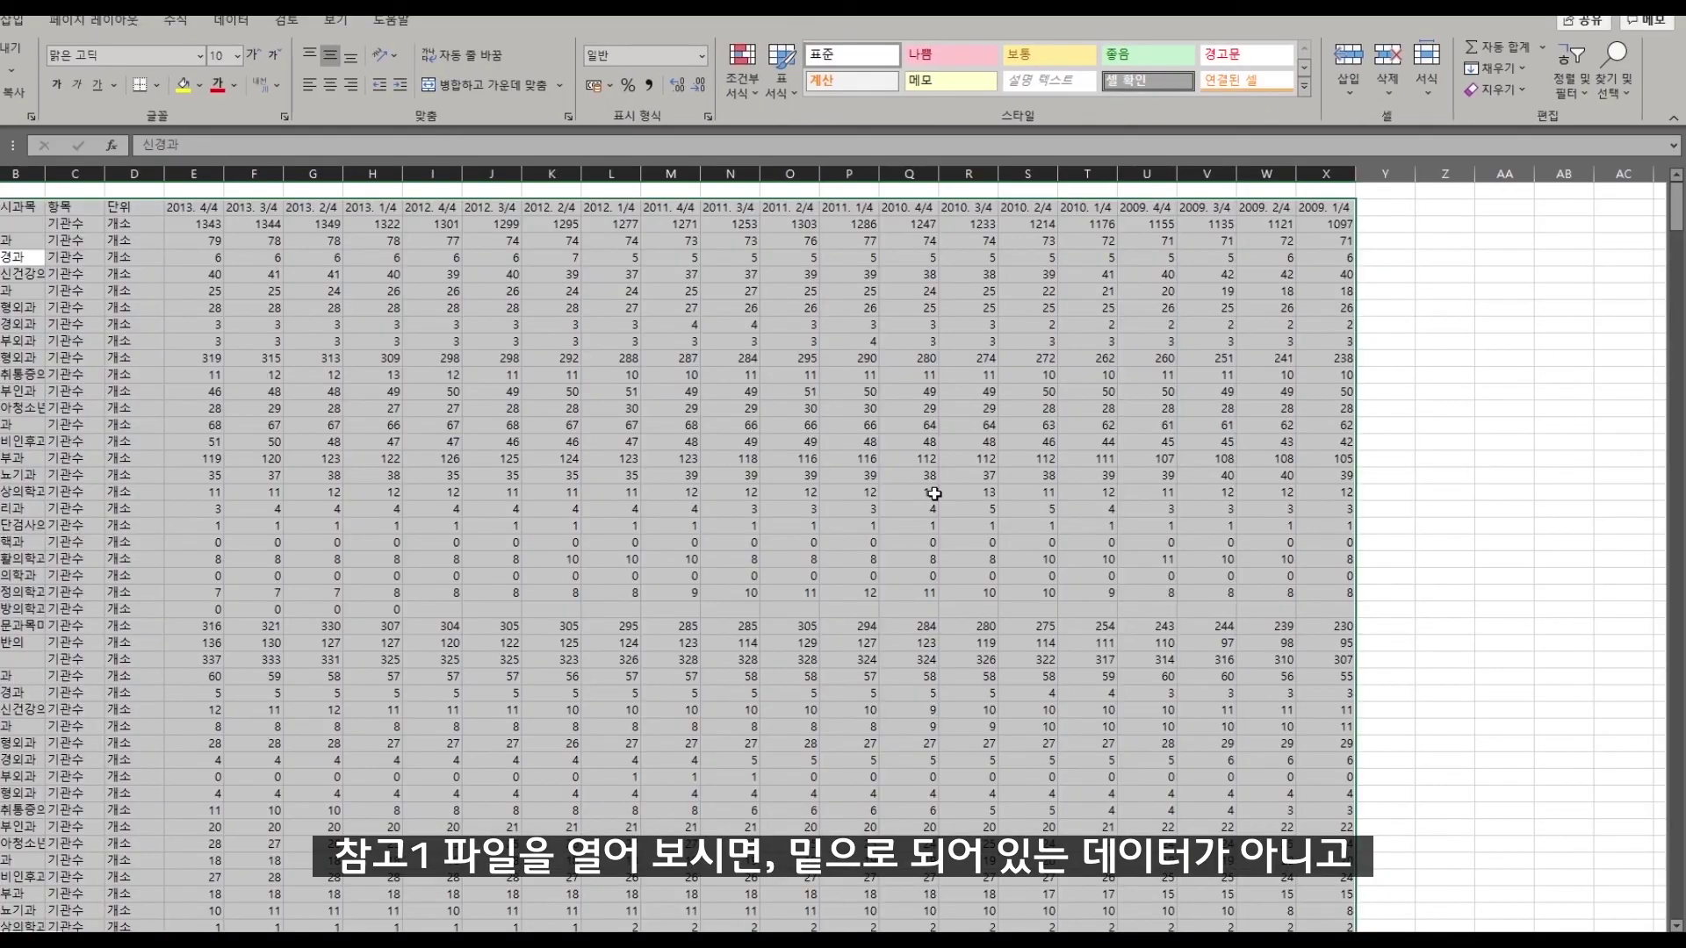
Examine the layout of the hospital data, comparing the descriptive columns with the quarterly columns from 2013. 4/4 to 2009. 1/4
{"action": "left_click", "coordinate": [740, 477]}
{"action": "left_click", "coordinate": [22, 324]}
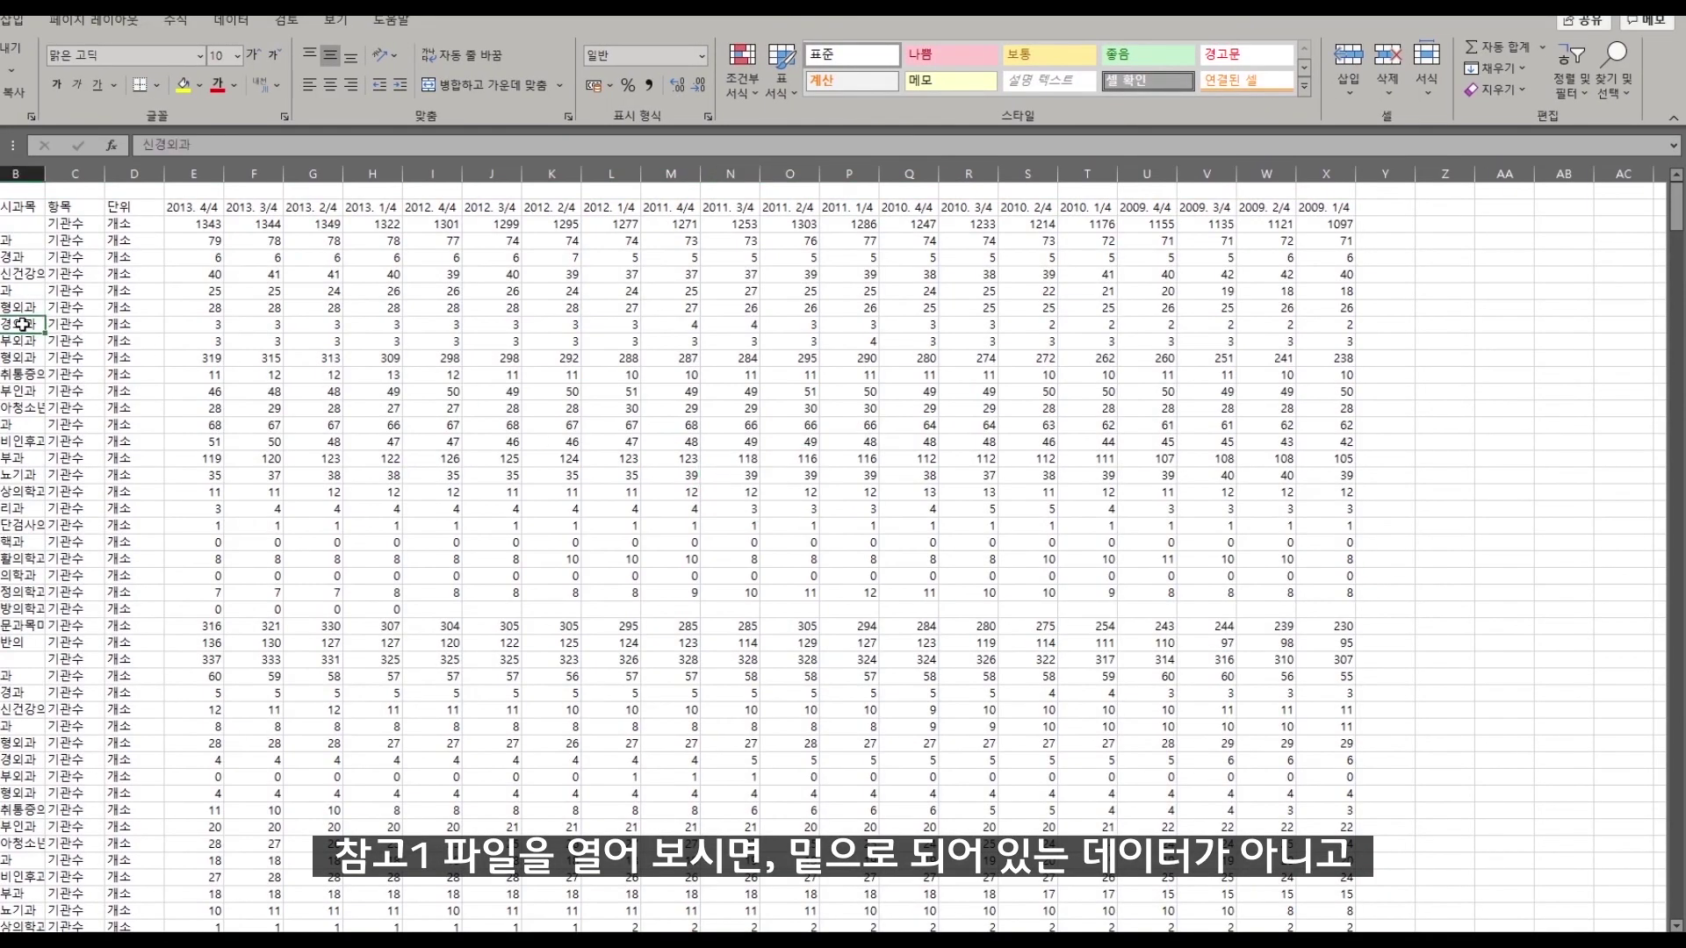
{"action": "left_click_drag", "start_coordinate": [2, 207], "coordinate": [1210, 776]}
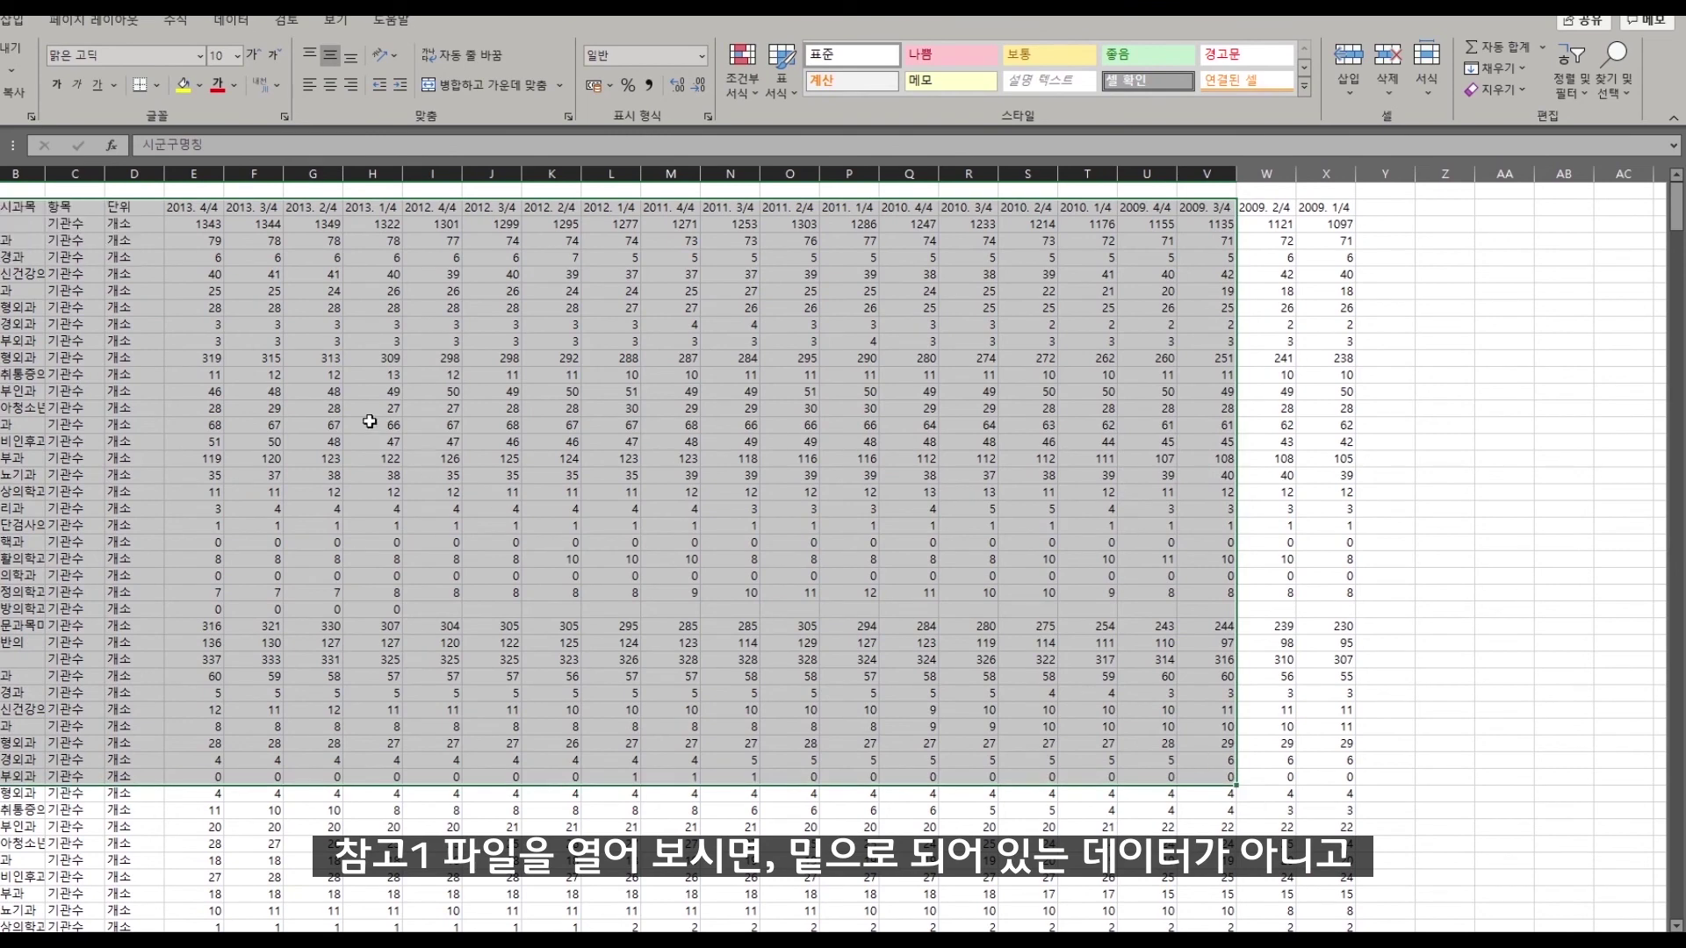
{"action": "left_click_drag", "start_coordinate": [74, 207], "coordinate": [36, 776]}
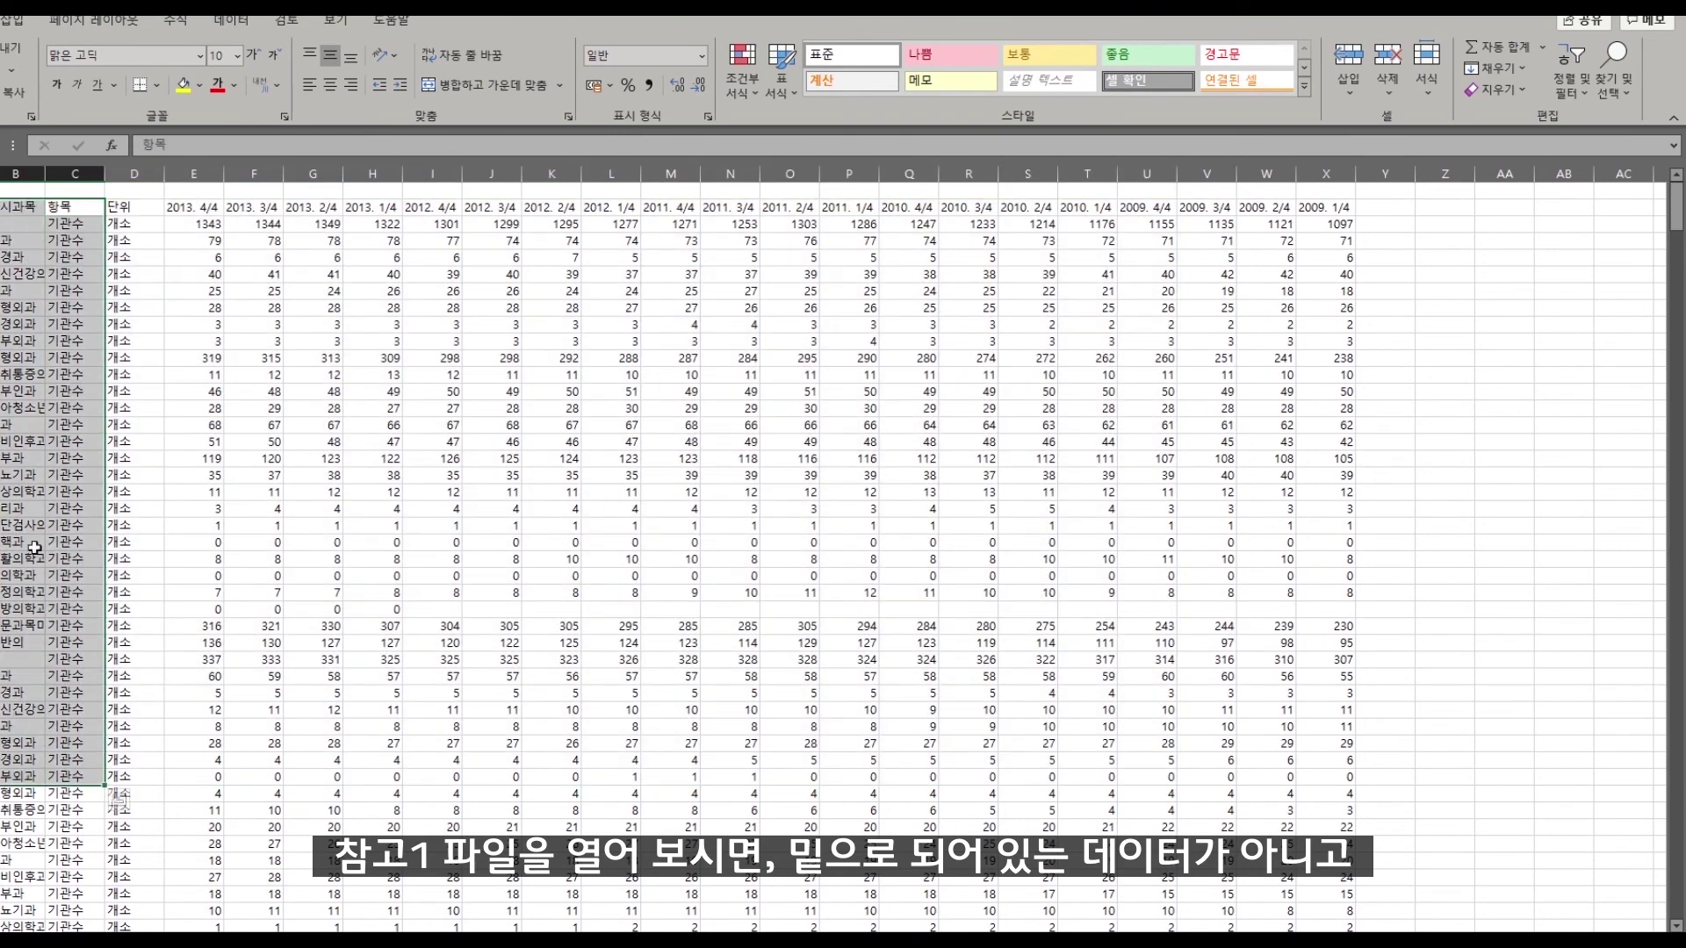
{"action": "left_click", "coordinate": [193, 204]}
{"action": "left_click_drag", "start_coordinate": [189, 206], "coordinate": [1308, 922]}
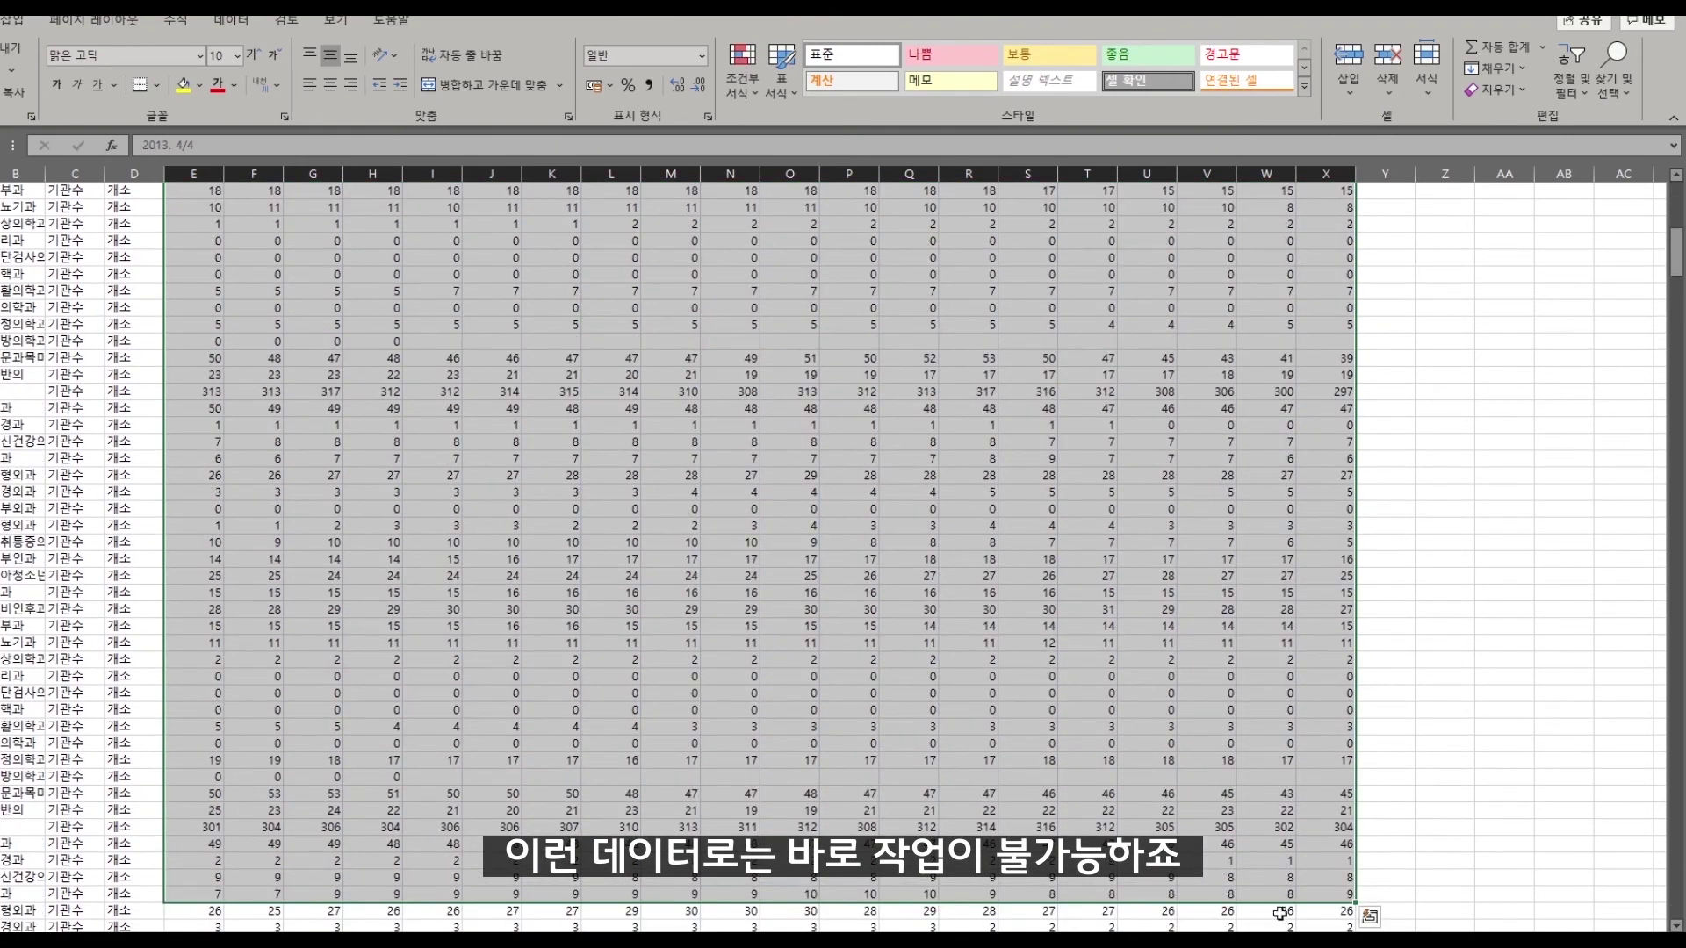
{"action": "scroll", "coordinate": [1264, 869], "scroll_direction": "down", "scroll_amount": 4}
{"action": "scroll", "coordinate": [1256, 863], "scroll_direction": "up", "scroll_amount": 10}
{"action": "scroll", "coordinate": [1254, 862], "scroll_direction": "up", "scroll_amount": 8}
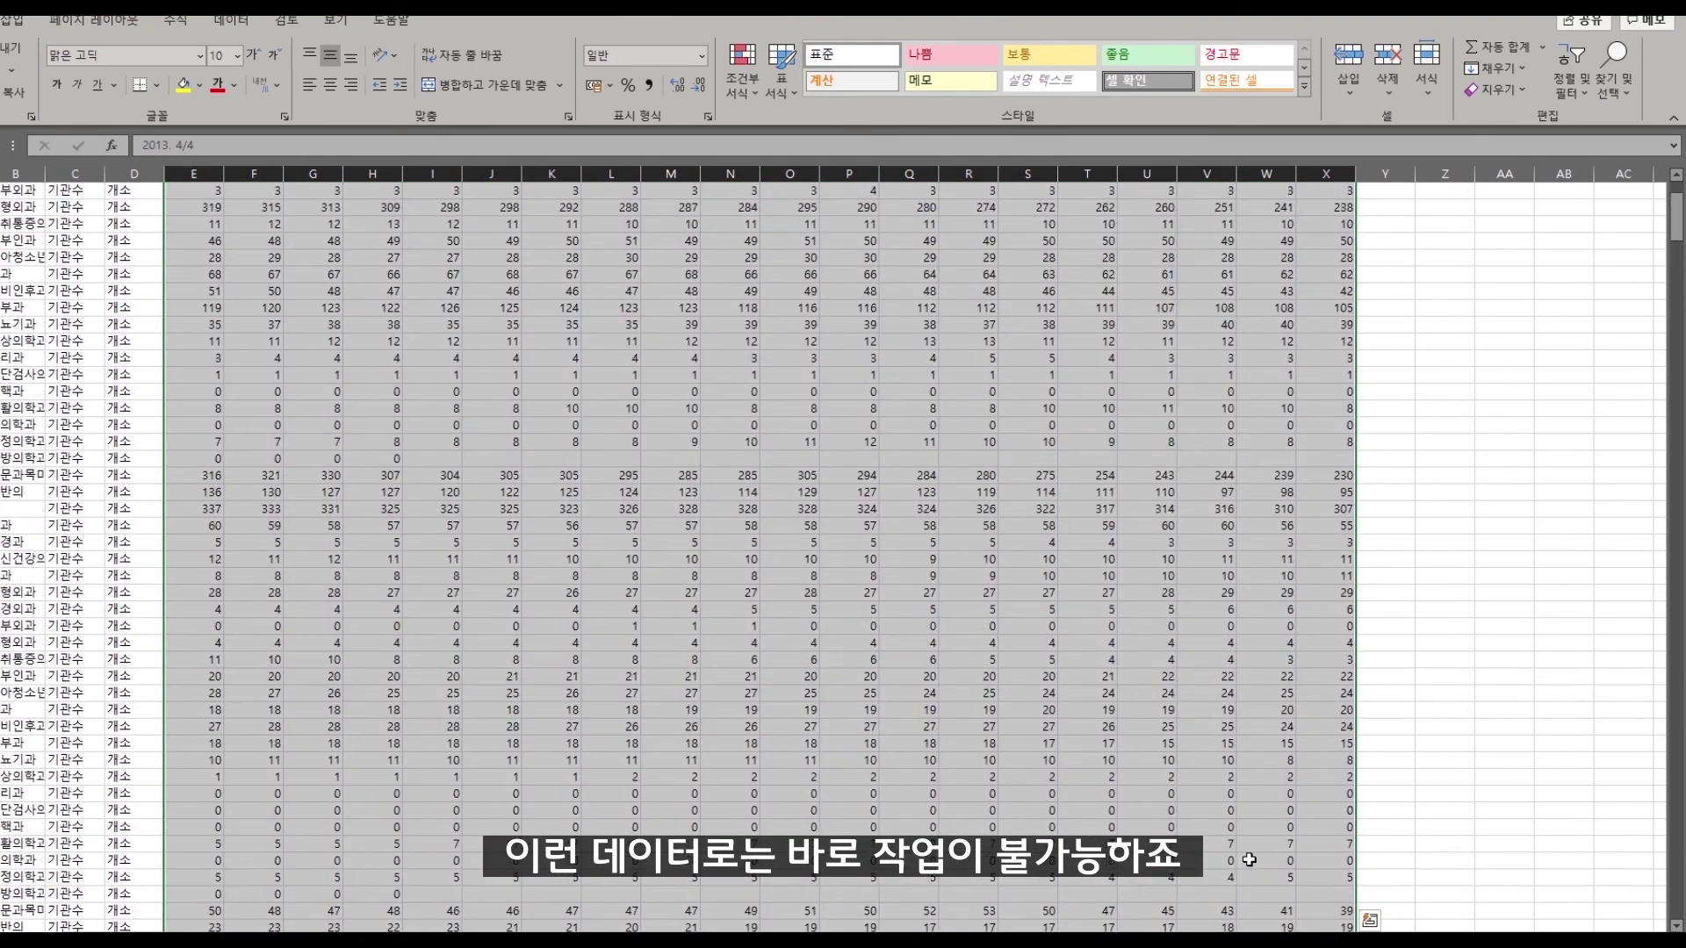
Load the hospital data range $A$2:$X$652 into the Power Query editor as a table with headers
{"action": "left_click", "coordinate": [134, 541]}
{"action": "key", "text": "ctrl+a"}
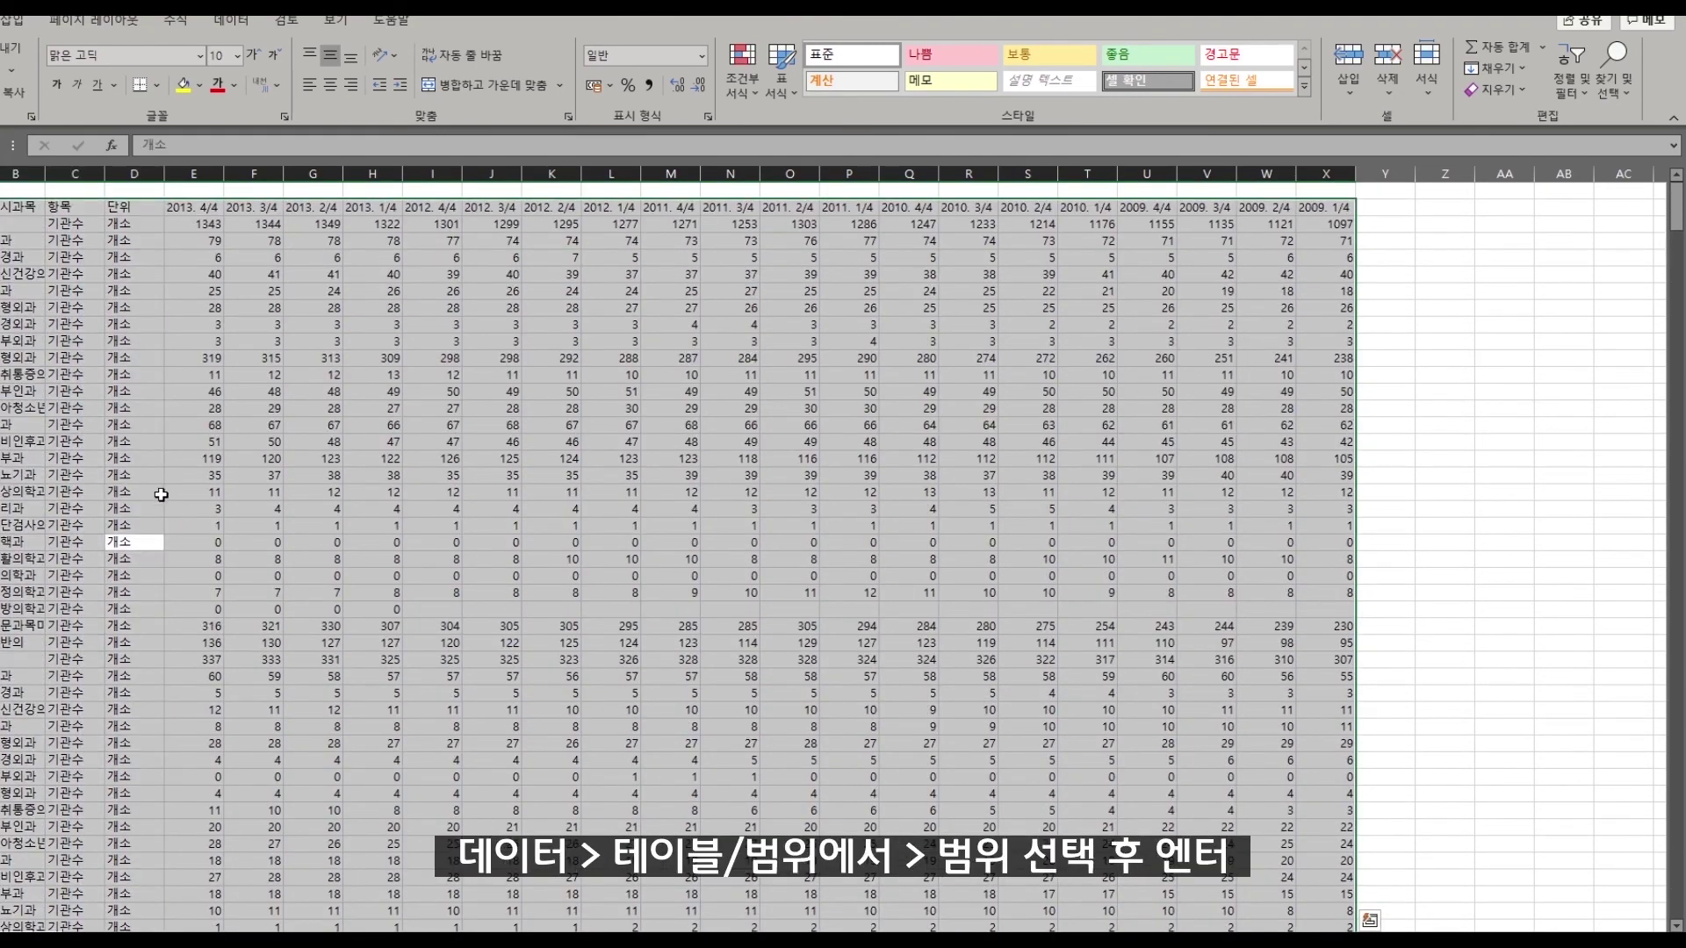
{"action": "left_click", "coordinate": [231, 19]}
{"action": "left_click", "coordinate": [65, 63]}
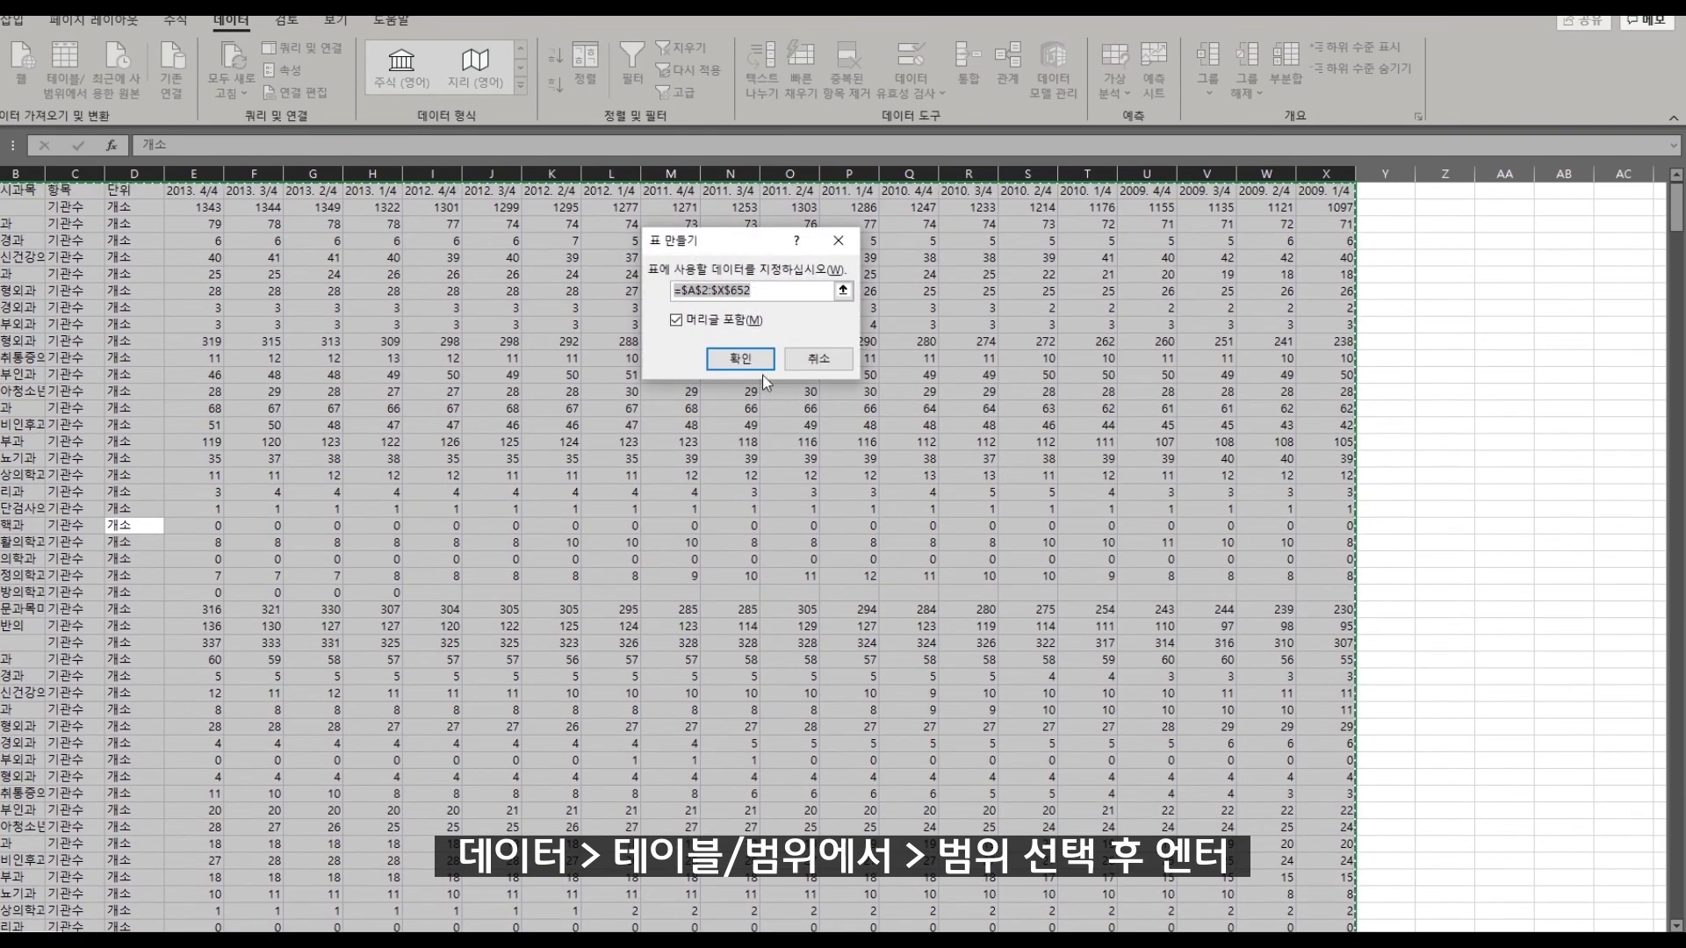
{"action": "left_click", "coordinate": [743, 357]}
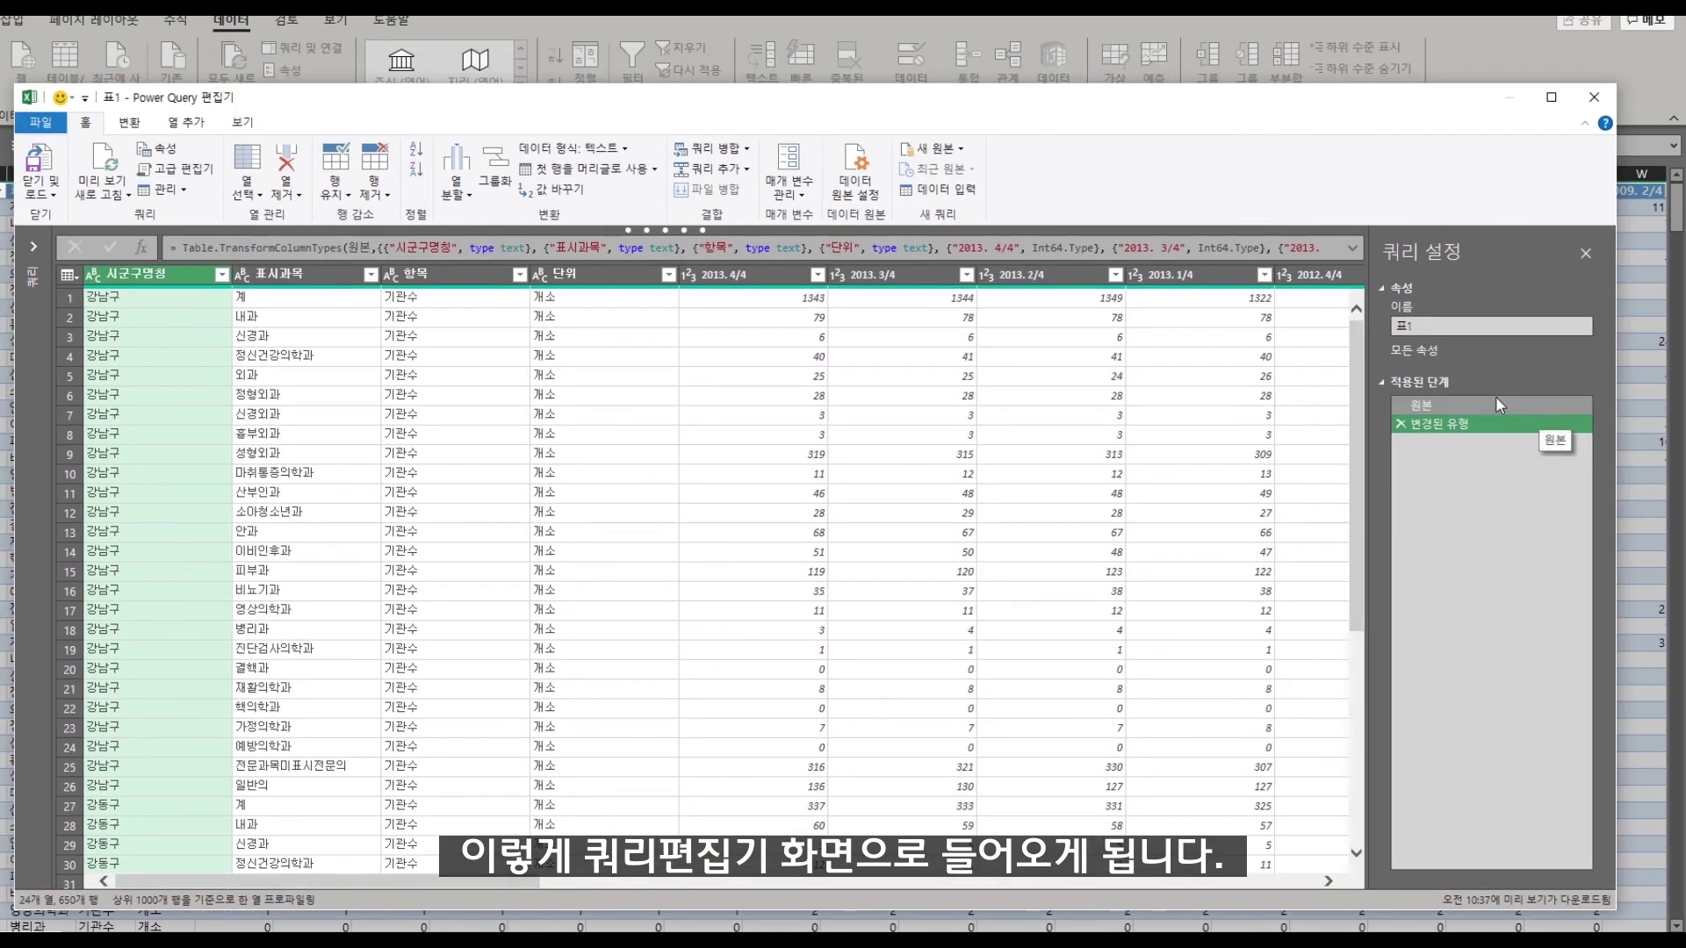
Select the quarterly columns from 2013. 4/4 through 2009. 1/4 and unpivot only the selected columns
{"action": "left_click", "coordinate": [1490, 404]}
{"action": "left_click", "coordinate": [1489, 422]}
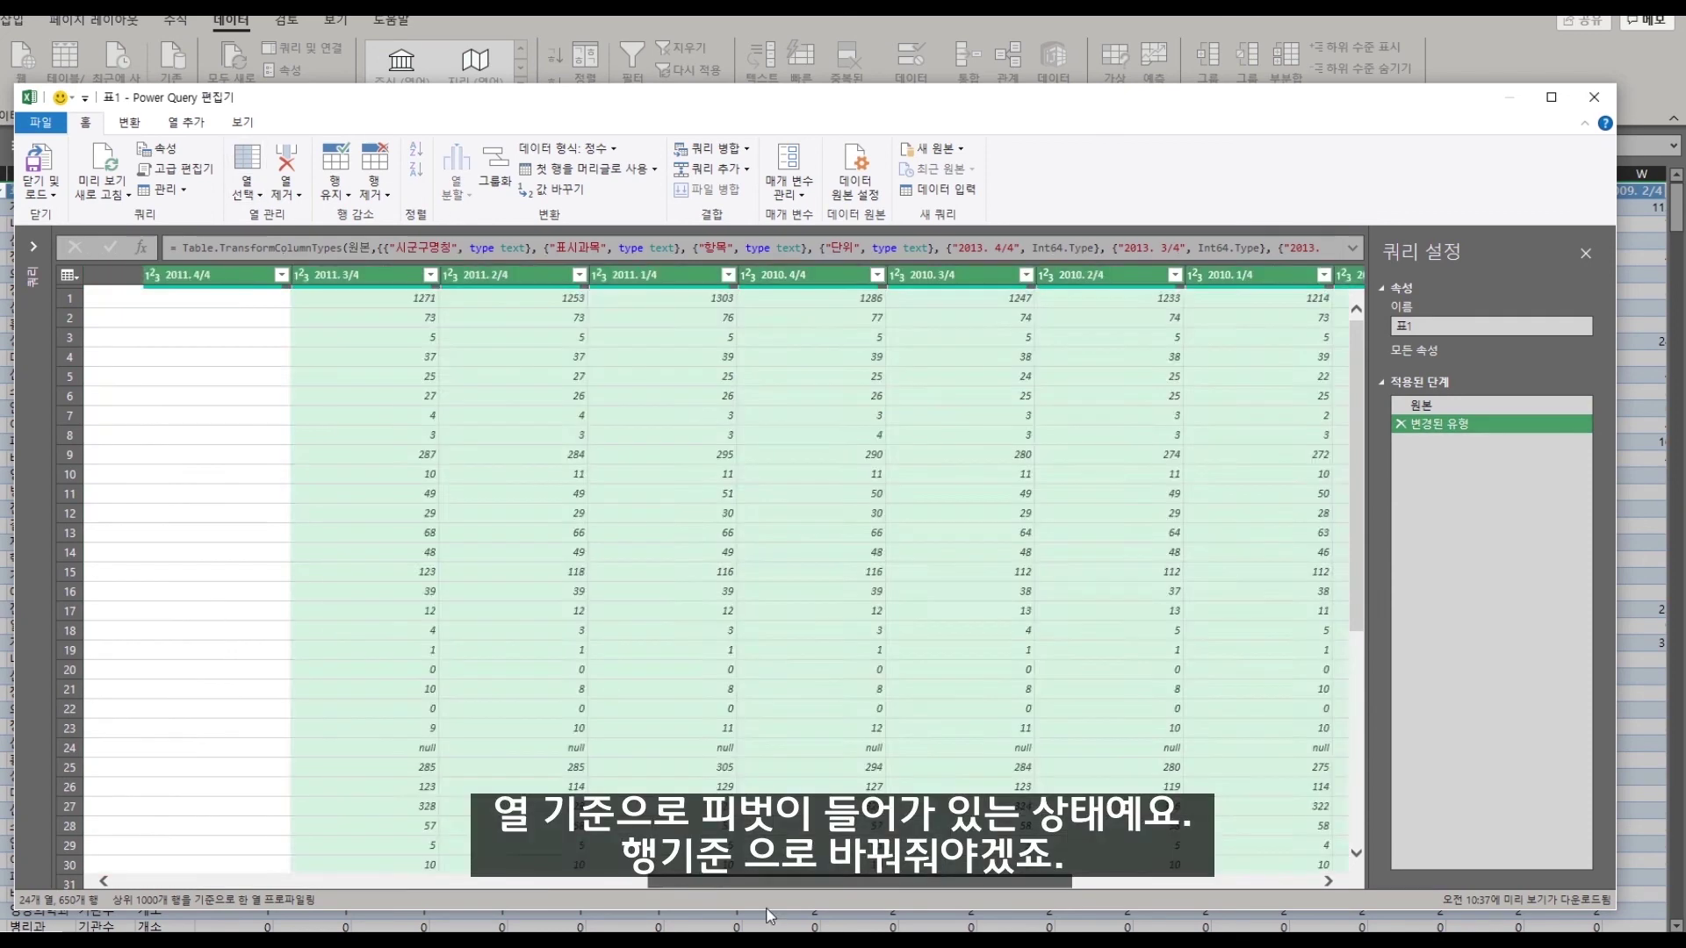
{"action": "left_click_drag", "start_coordinate": [770, 914], "coordinate": [235, 909]}
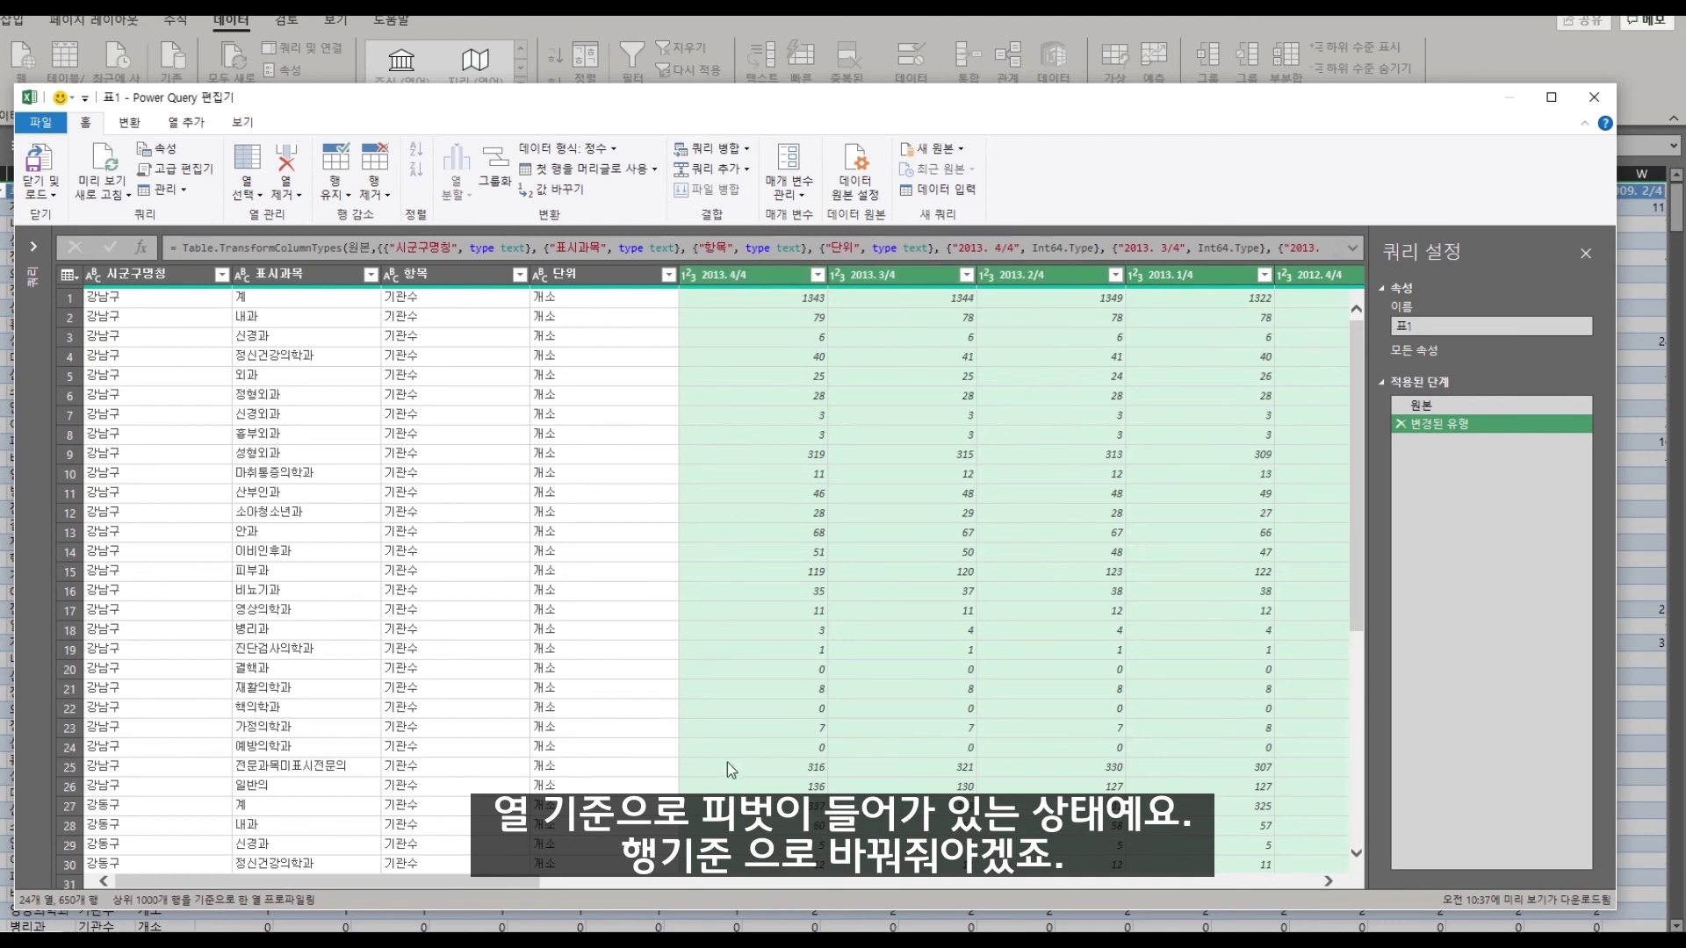
{"action": "left_click", "coordinate": [741, 272]}
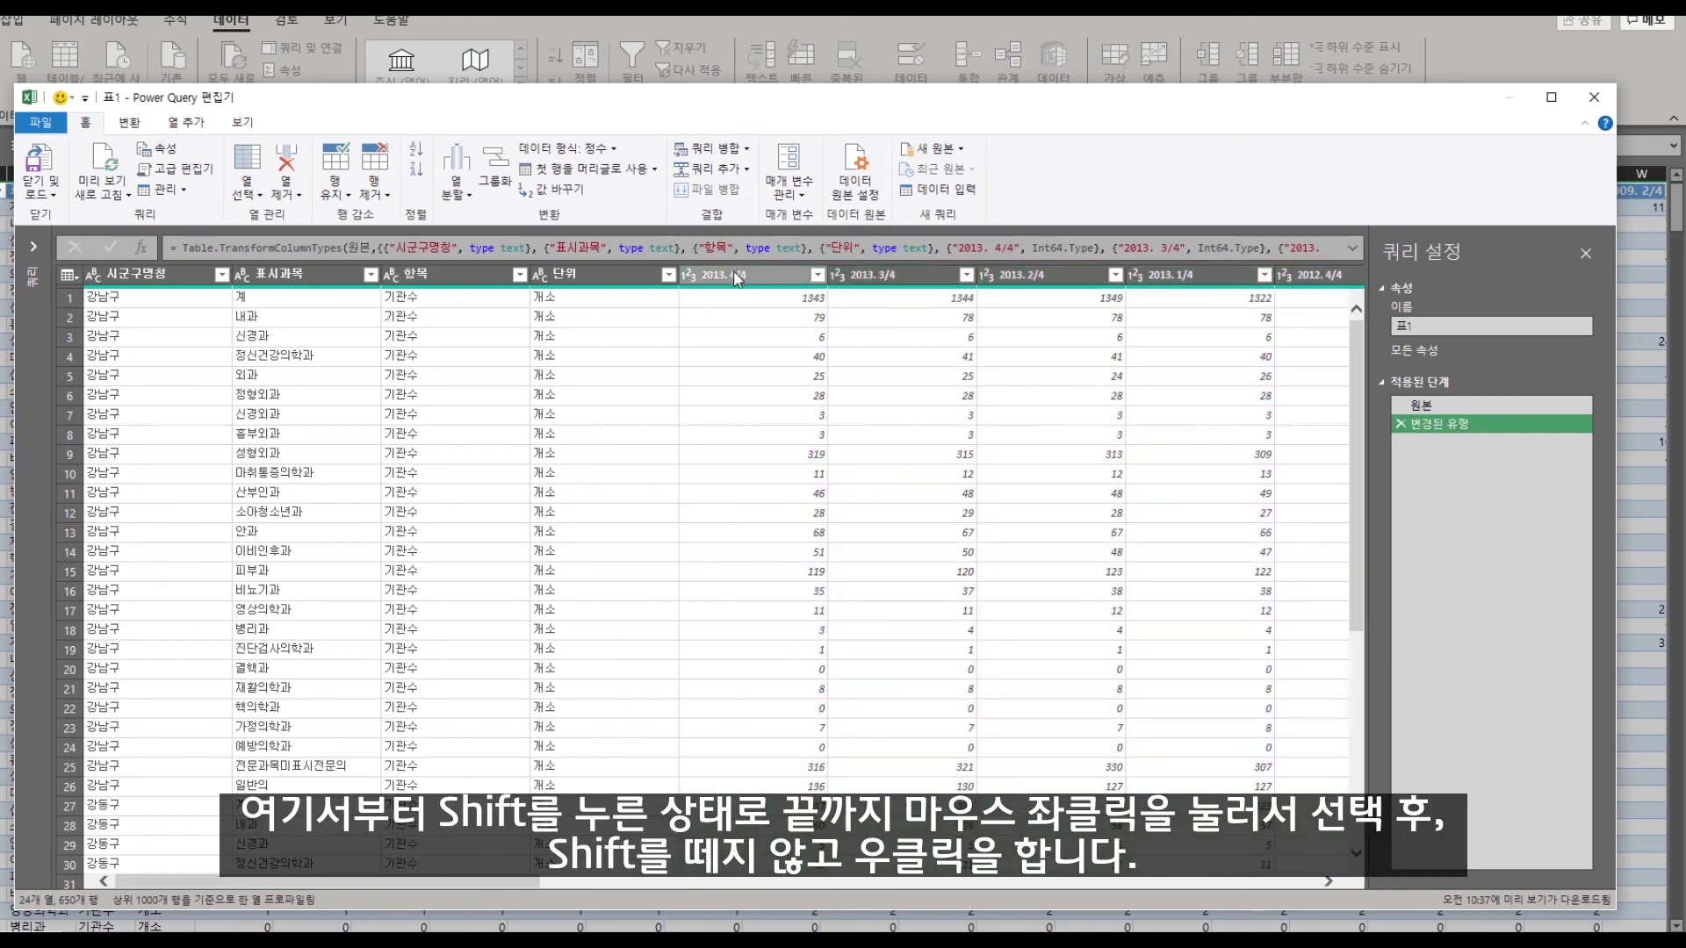
{"action": "left_click_drag", "start_coordinate": [335, 883], "coordinate": [1112, 884]}
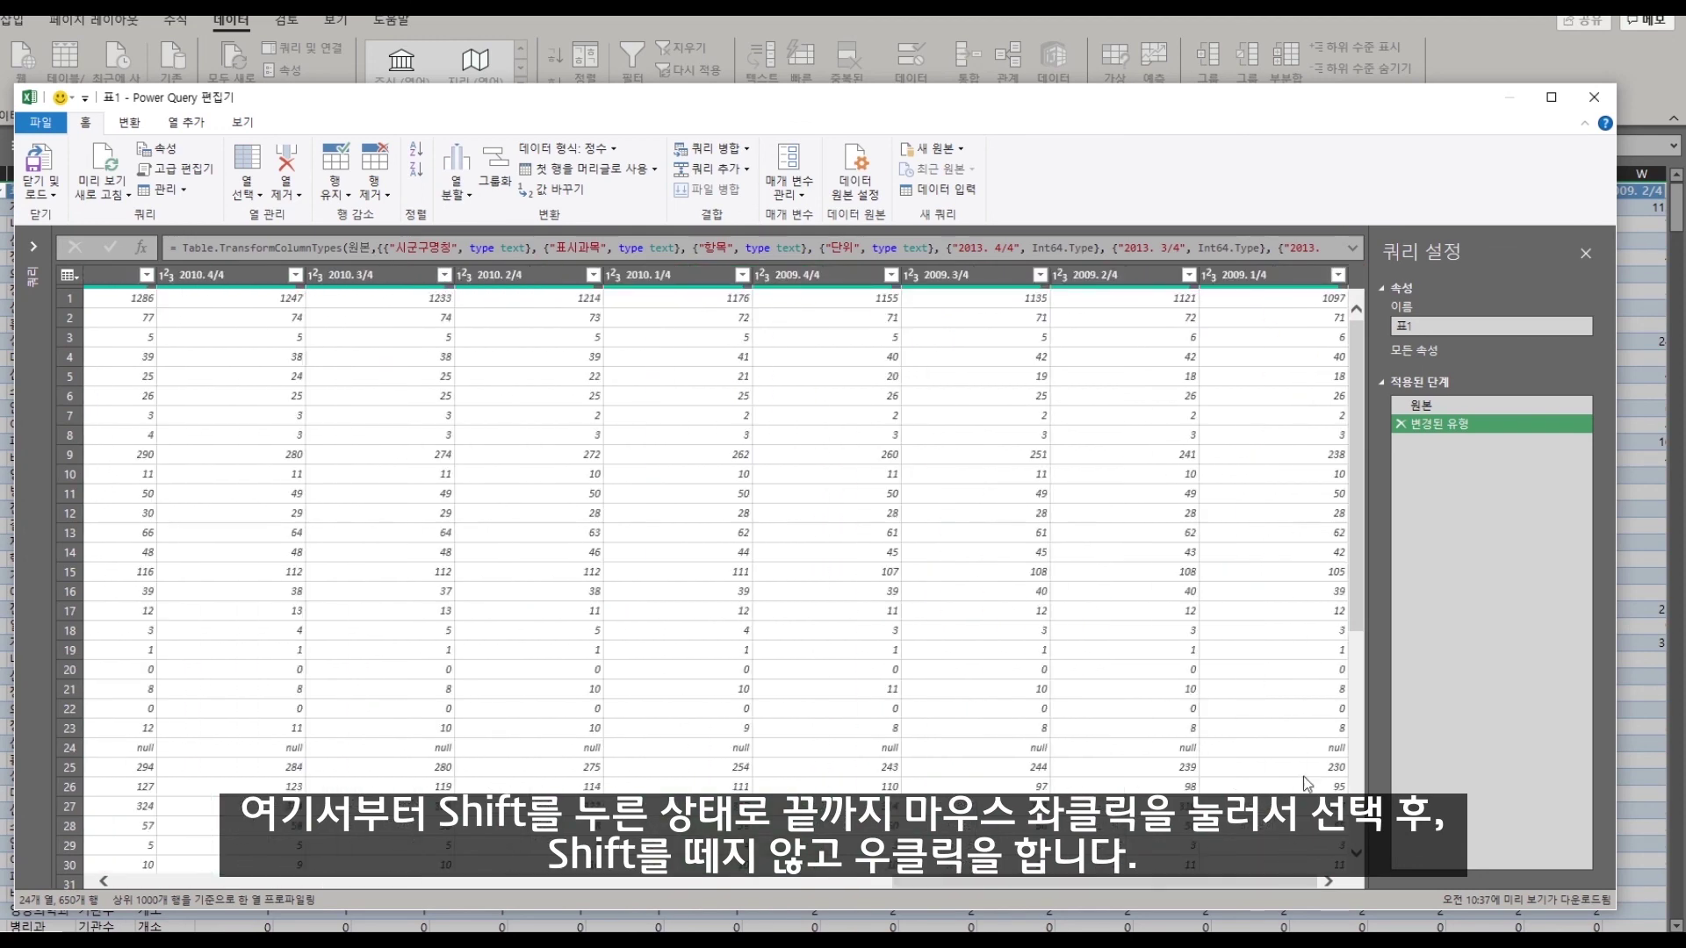
{"action": "left_click", "coordinate": [1289, 270], "text": "shift"}
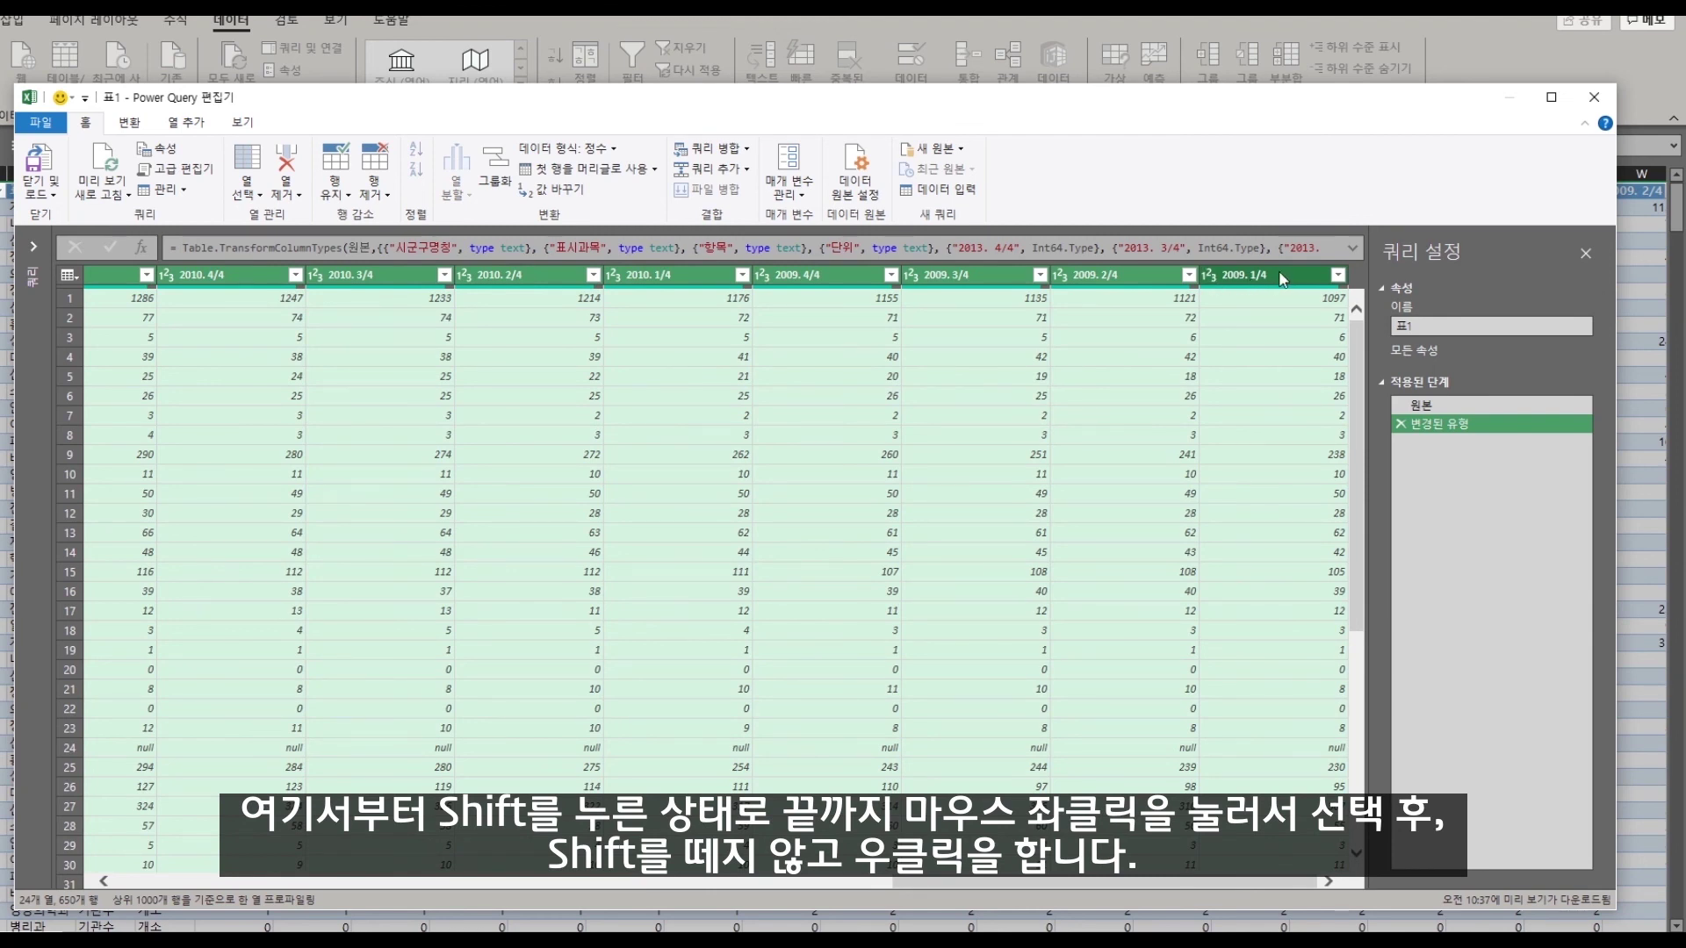
{"action": "right_click", "coordinate": [1282, 278], "text": "shift"}
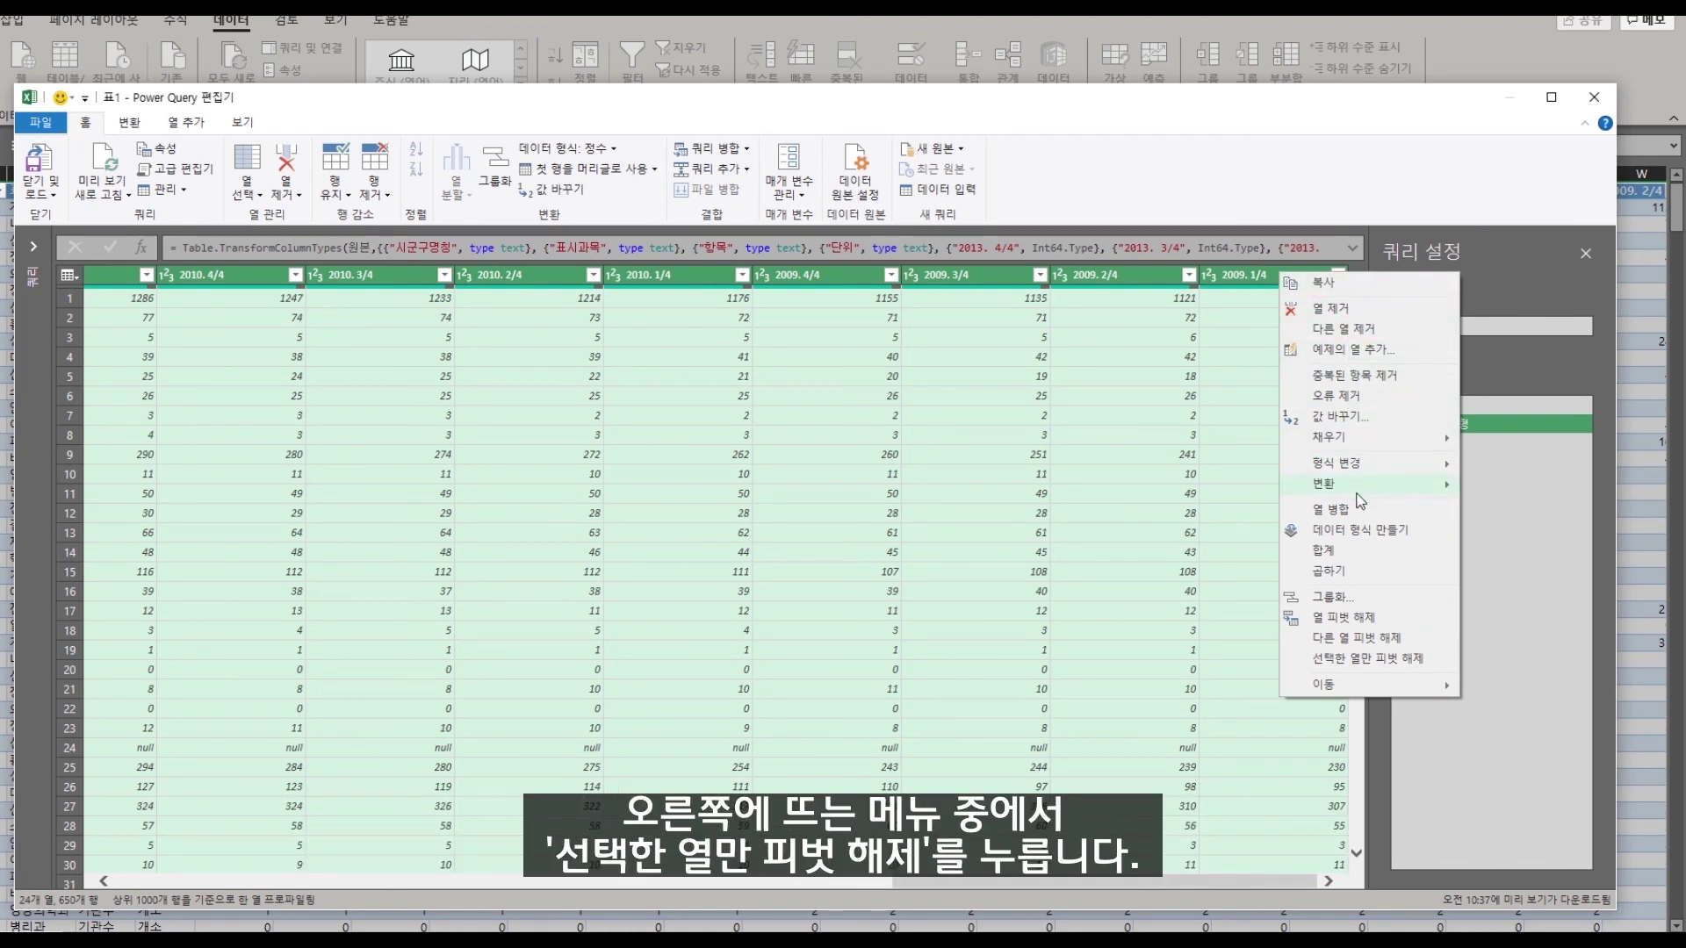
{"action": "left_click", "coordinate": [1358, 660]}
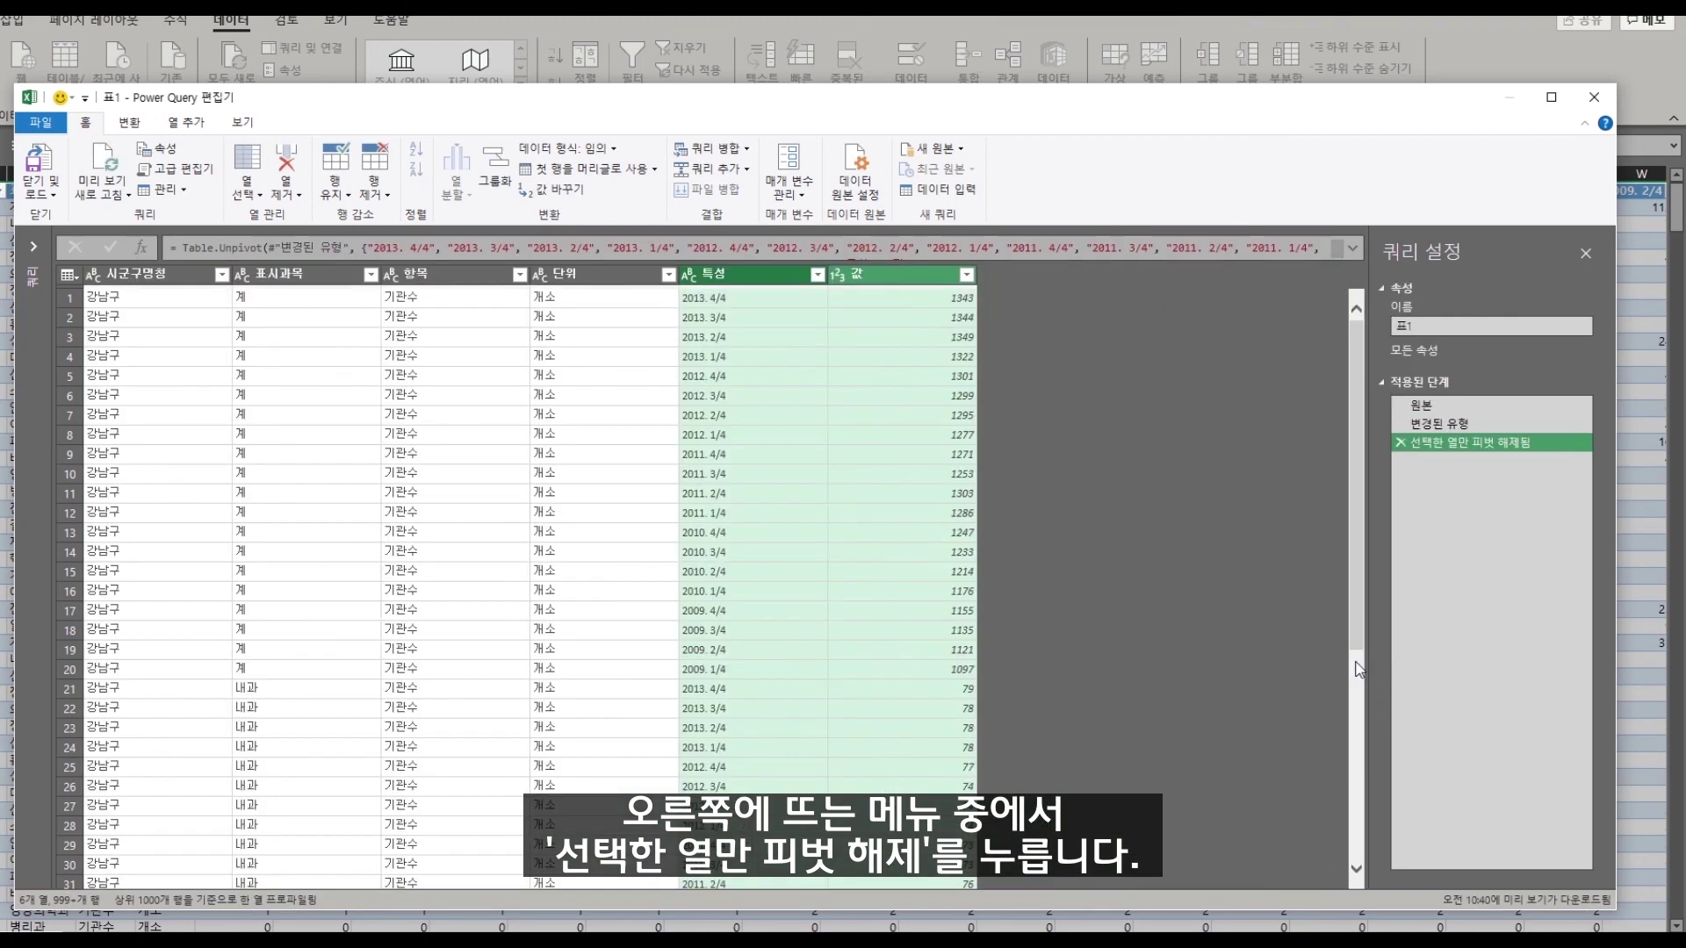
Examine the unpivoted table, comparing the quarters in the 특성 column with the figures in the 값 column across the 표시과목 entries
{"action": "left_click", "coordinate": [918, 473]}
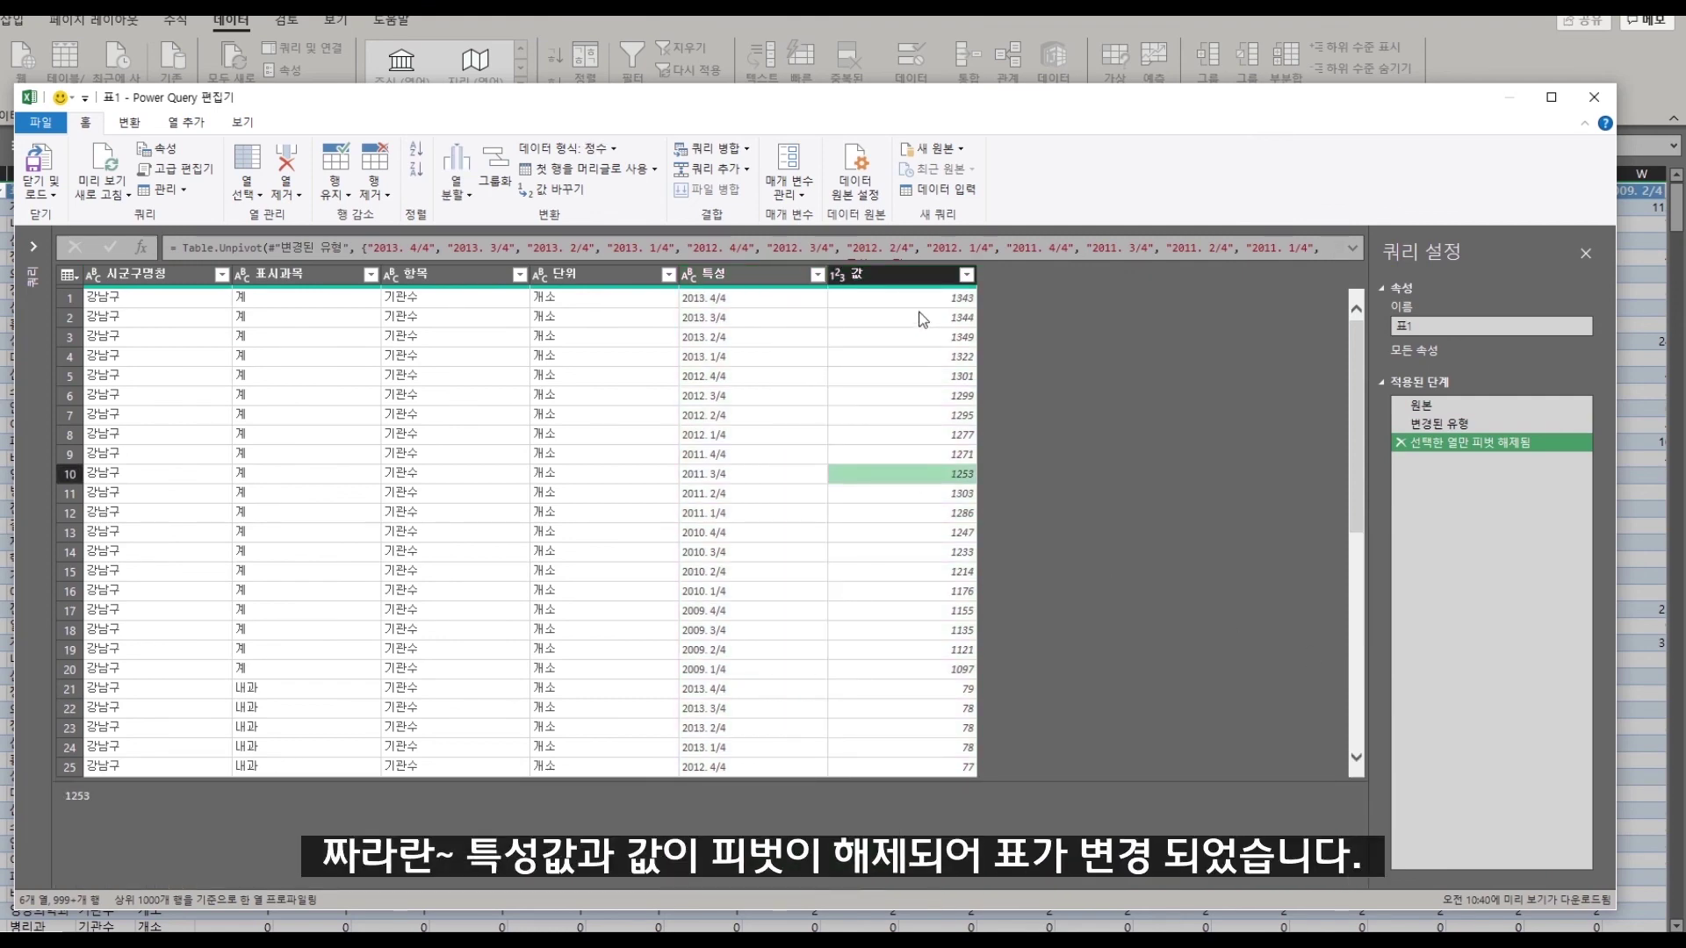
{"action": "left_click", "coordinate": [893, 279]}
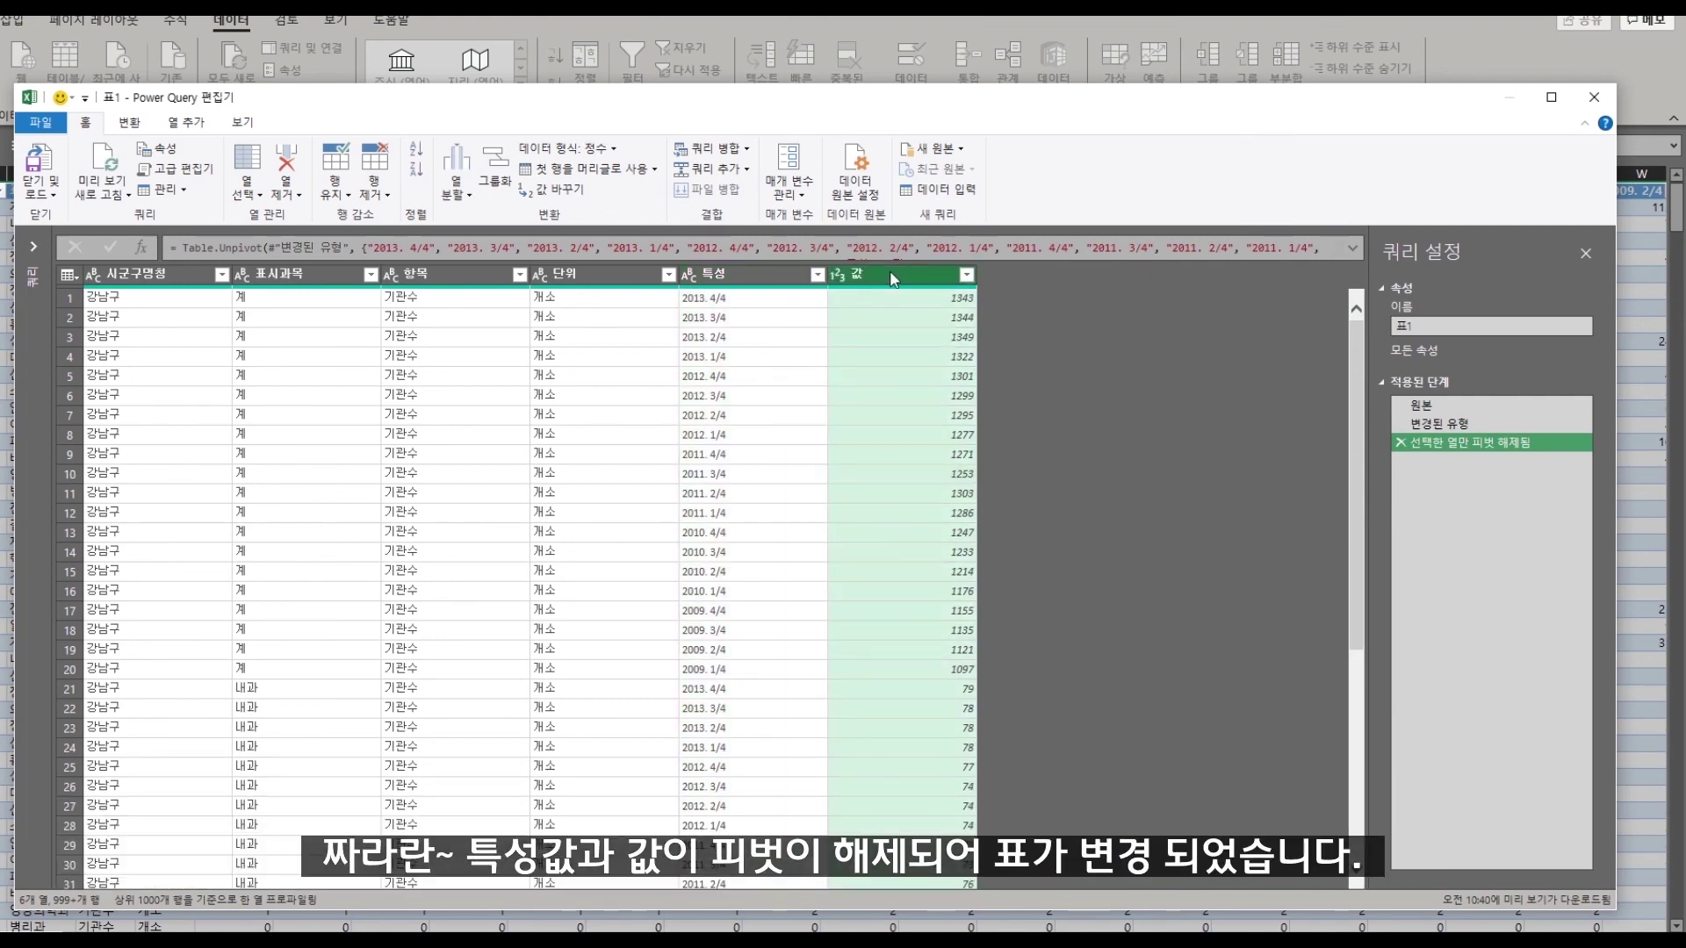
{"action": "left_click", "coordinate": [703, 296]}
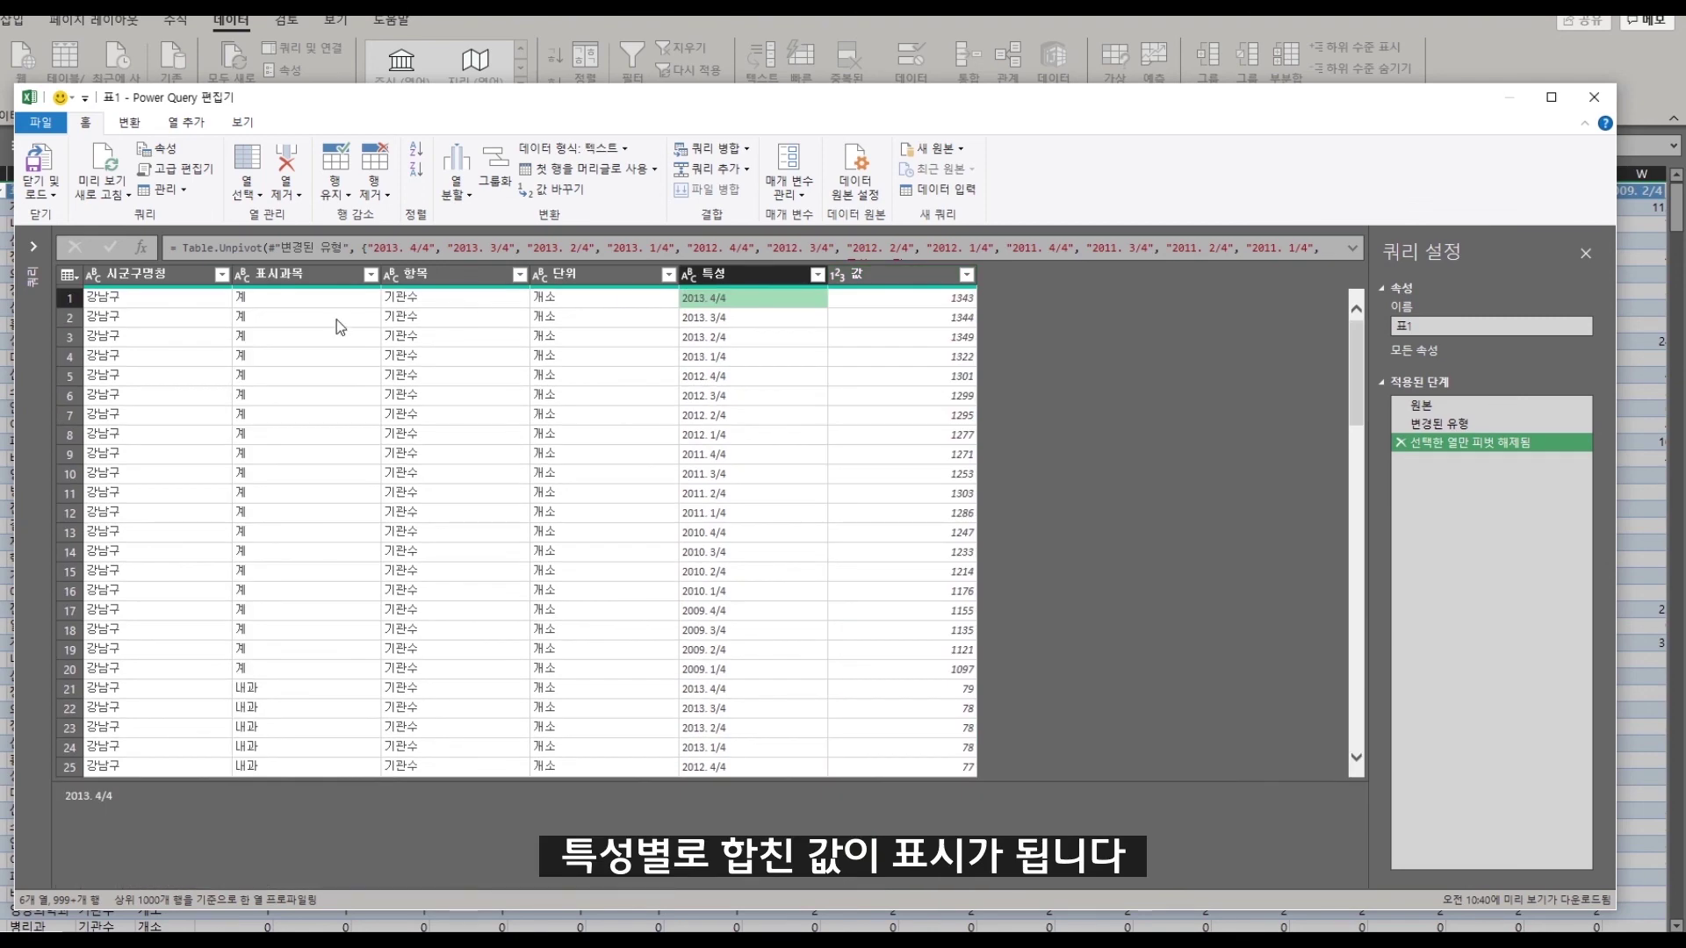
{"action": "left_click", "coordinate": [925, 299]}
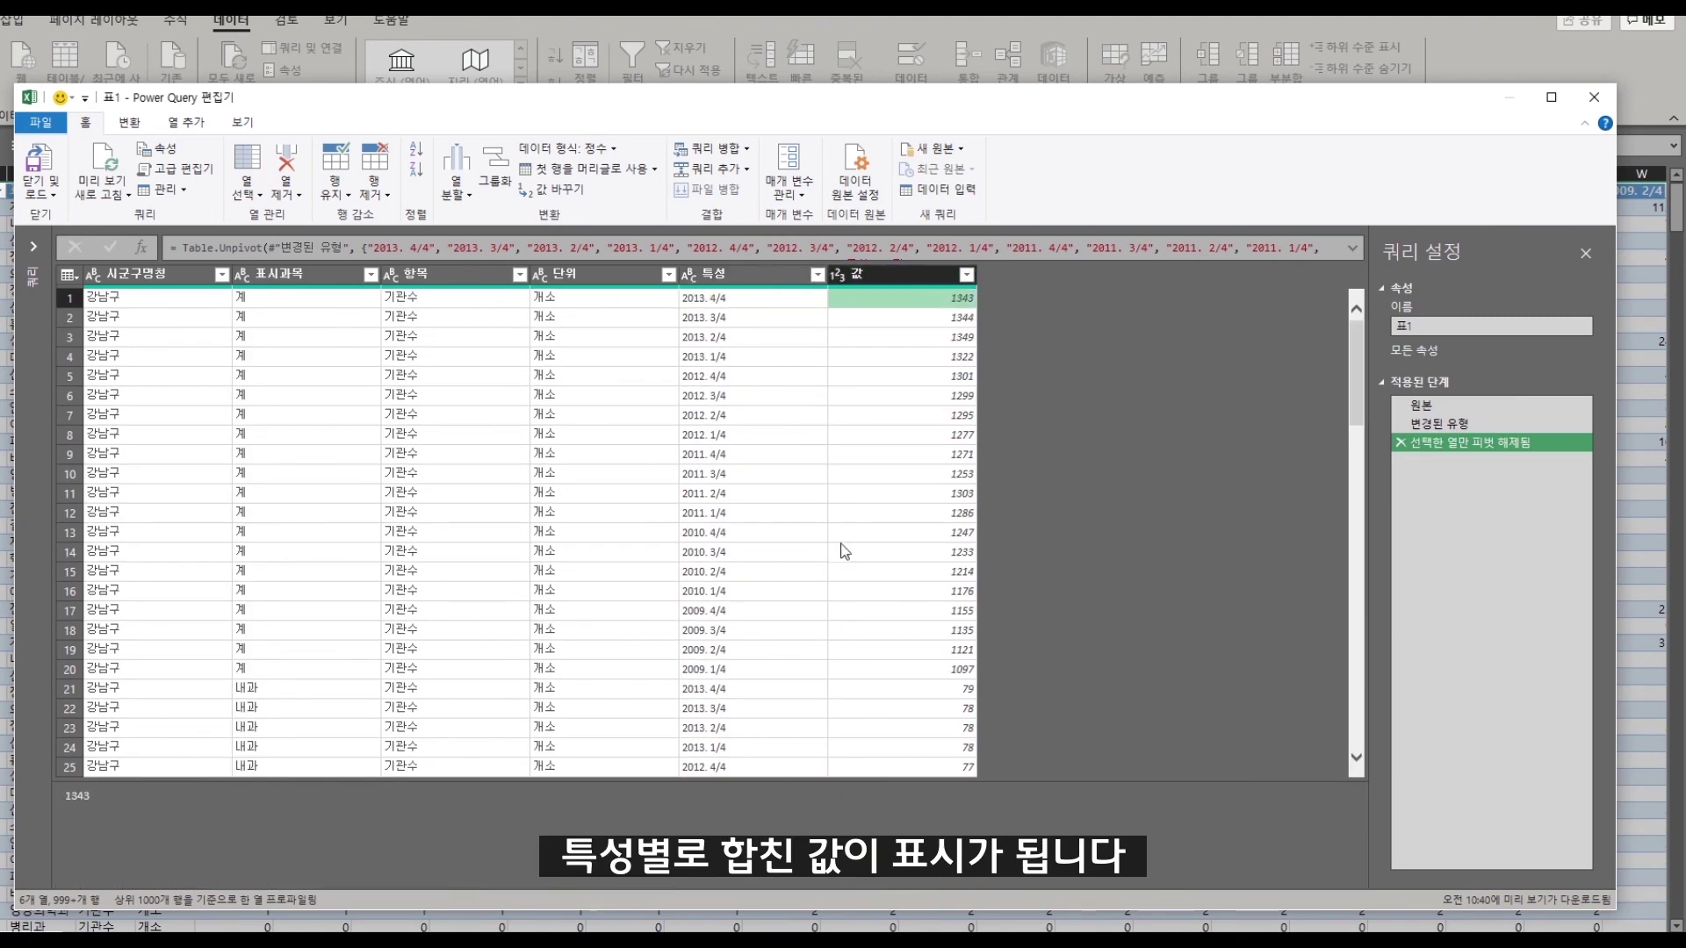
{"action": "scroll", "coordinate": [841, 553], "scroll_direction": "down", "scroll_amount": 10}
{"action": "scroll", "coordinate": [835, 625], "scroll_direction": "down", "scroll_amount": 20}
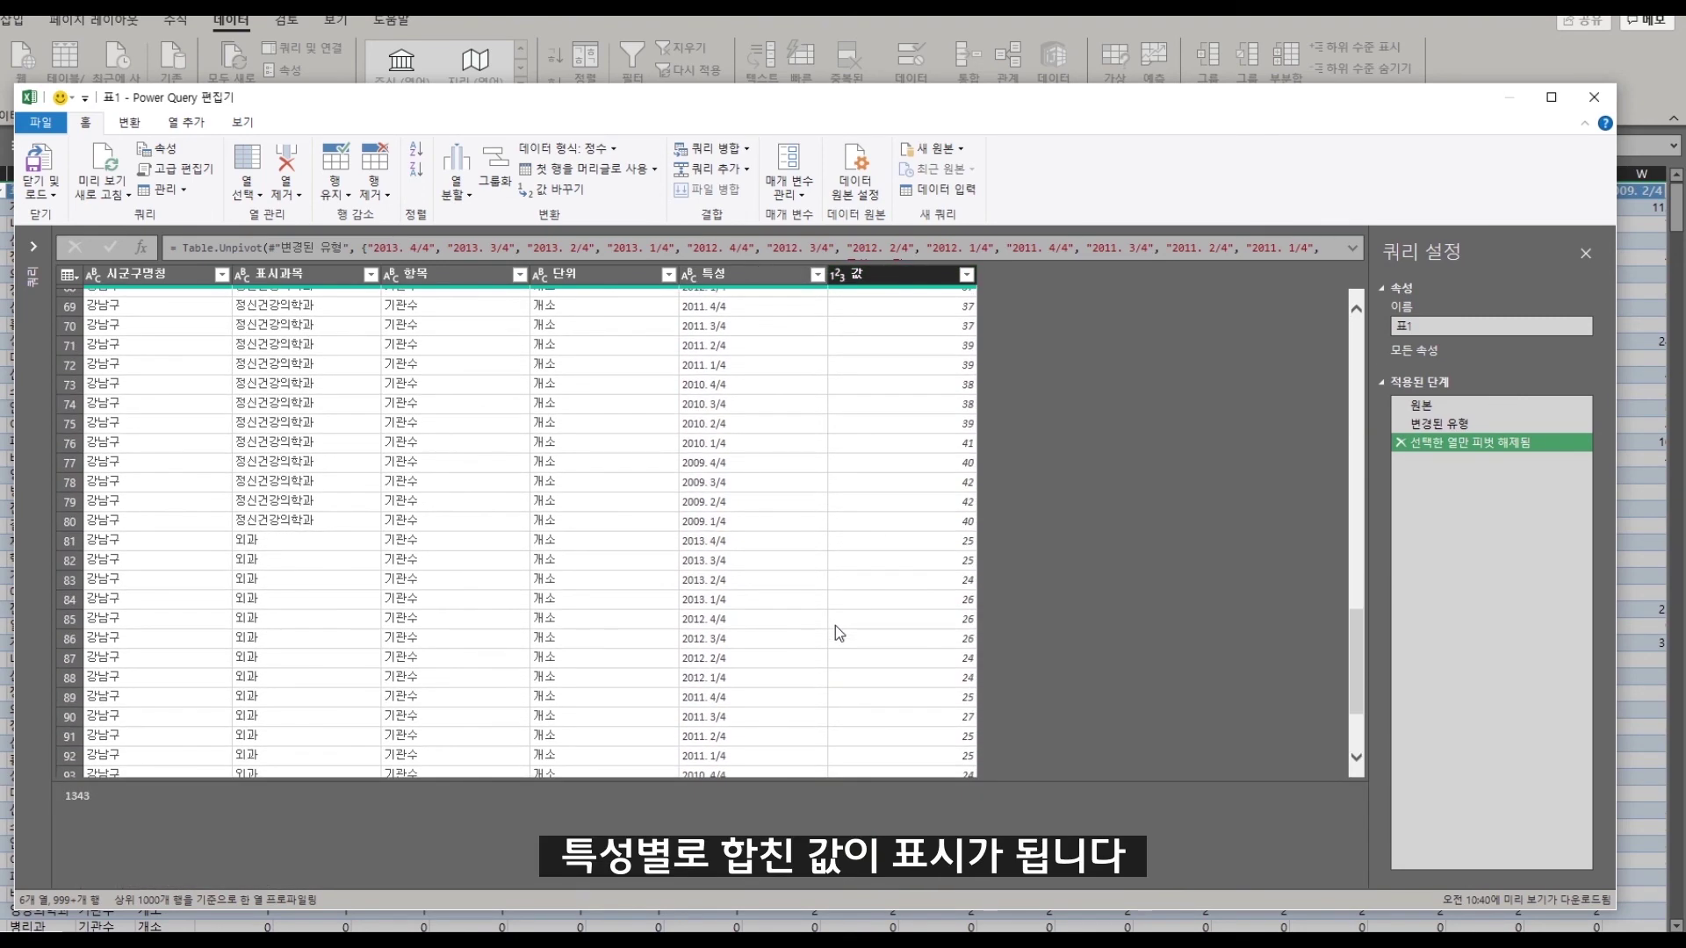
{"action": "scroll", "coordinate": [834, 627], "scroll_direction": "down", "scroll_amount": 20}
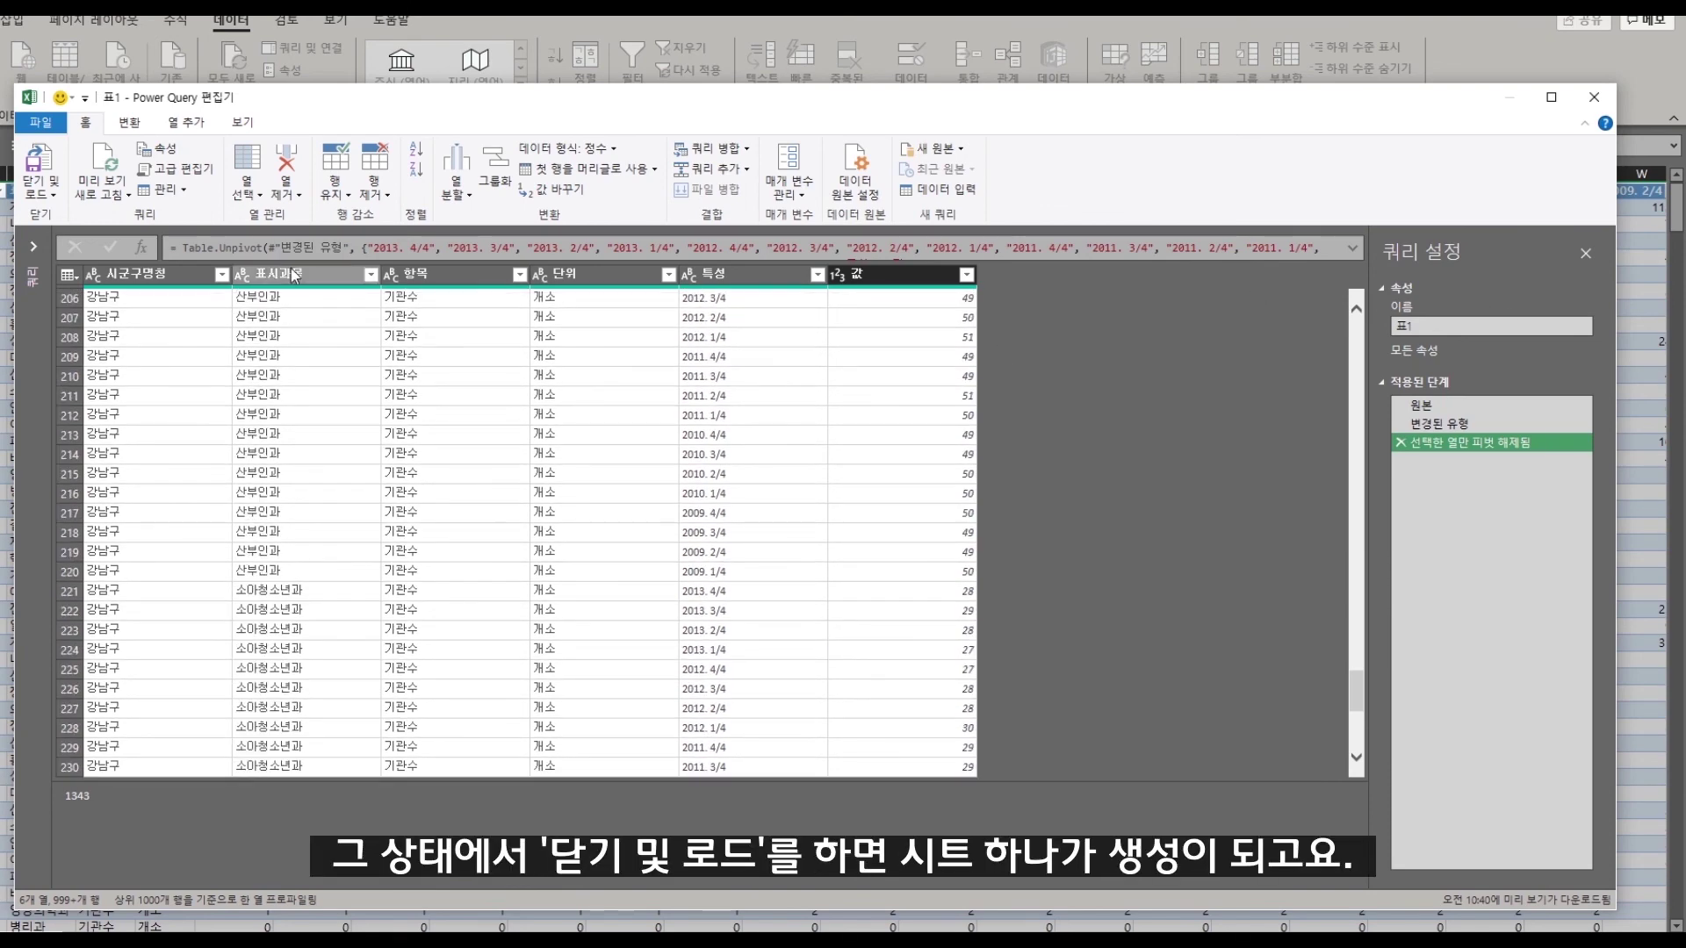
Close the query editor, load the unpivoted hospital data into a new worksheet, and look over the resulting table
{"action": "left_click", "coordinate": [57, 160]}
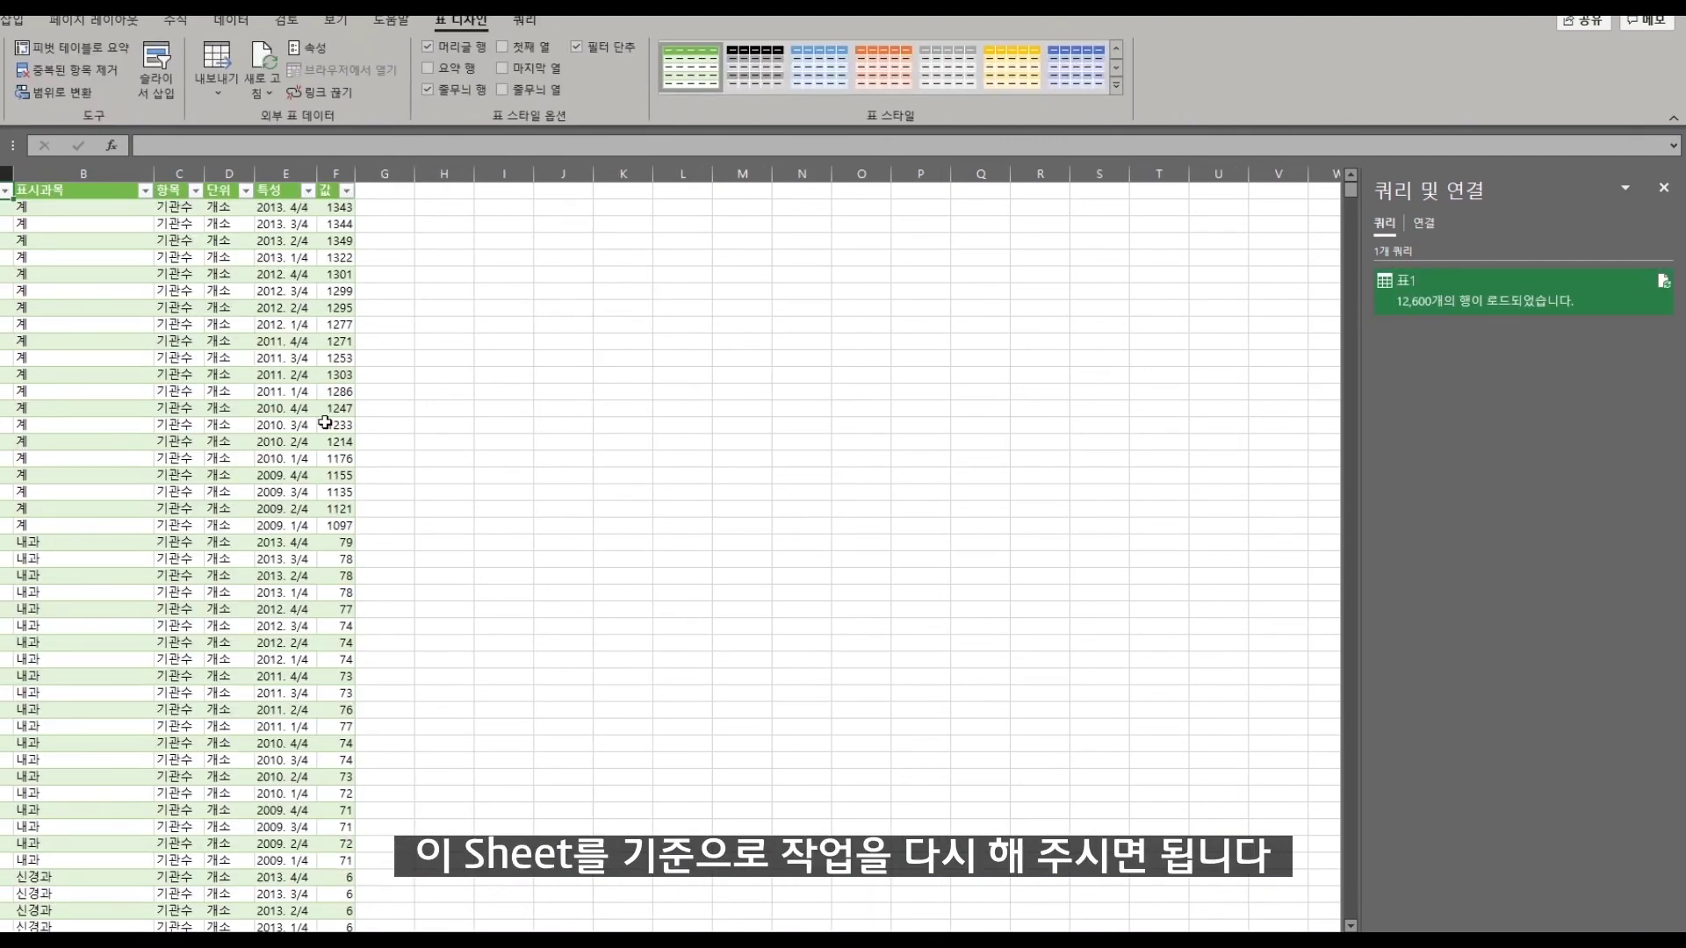
{"action": "scroll", "coordinate": [342, 525], "scroll_direction": "down", "scroll_amount": 1}
{"action": "scroll", "coordinate": [347, 522], "scroll_direction": "up", "scroll_amount": 1}
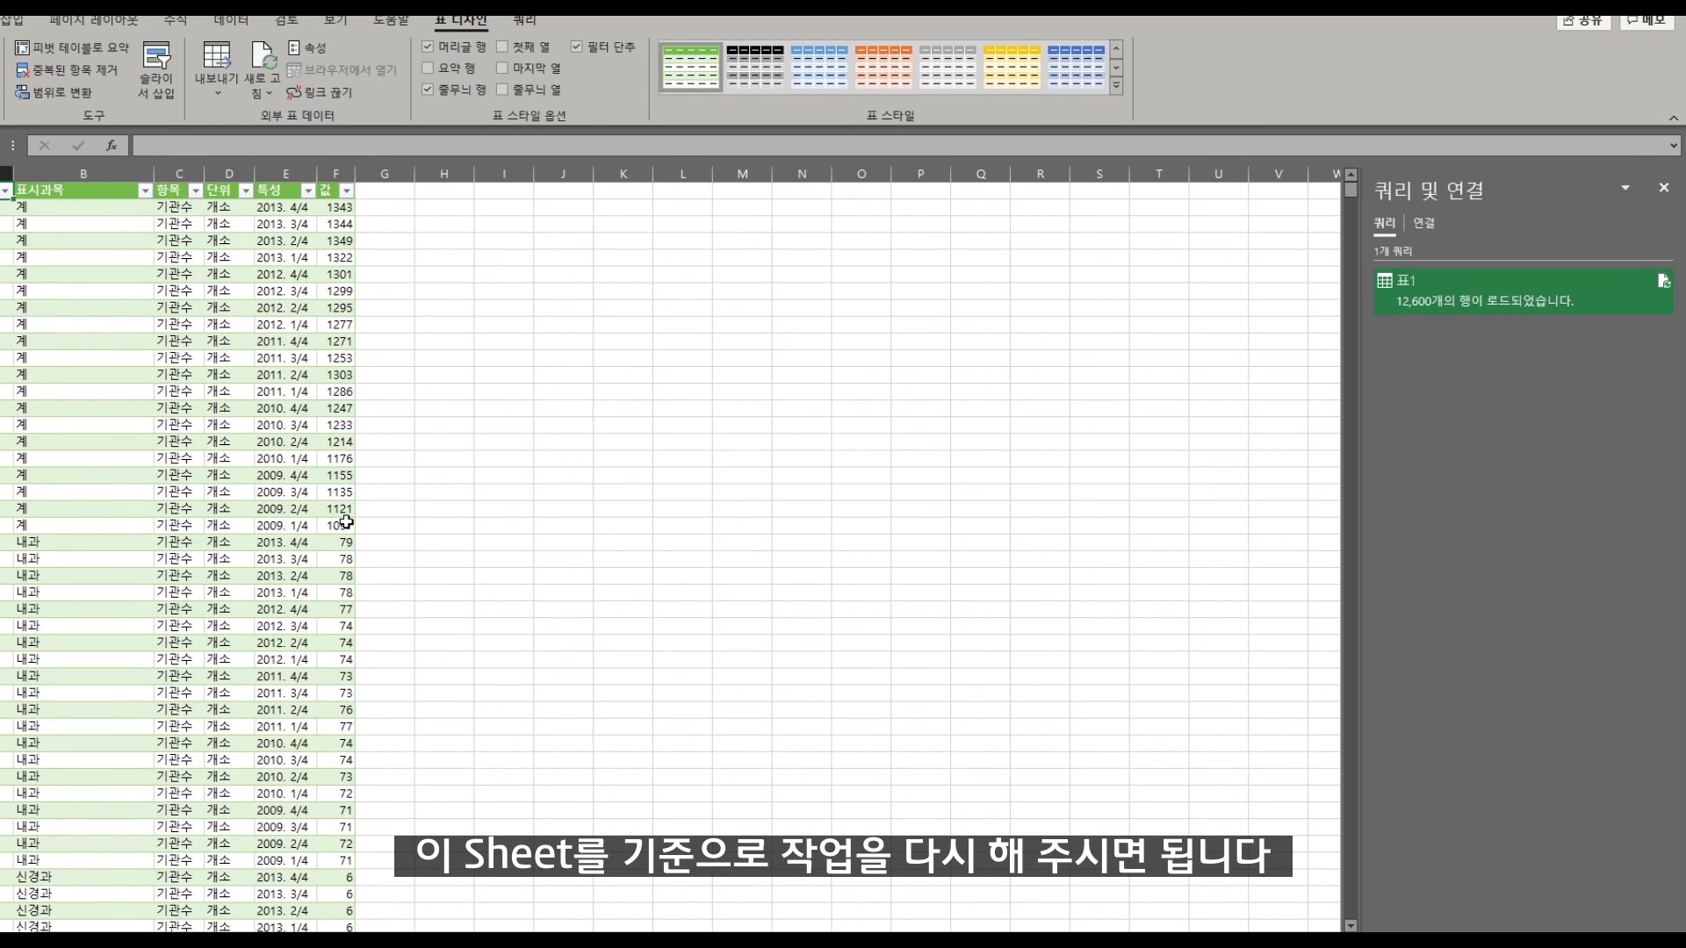